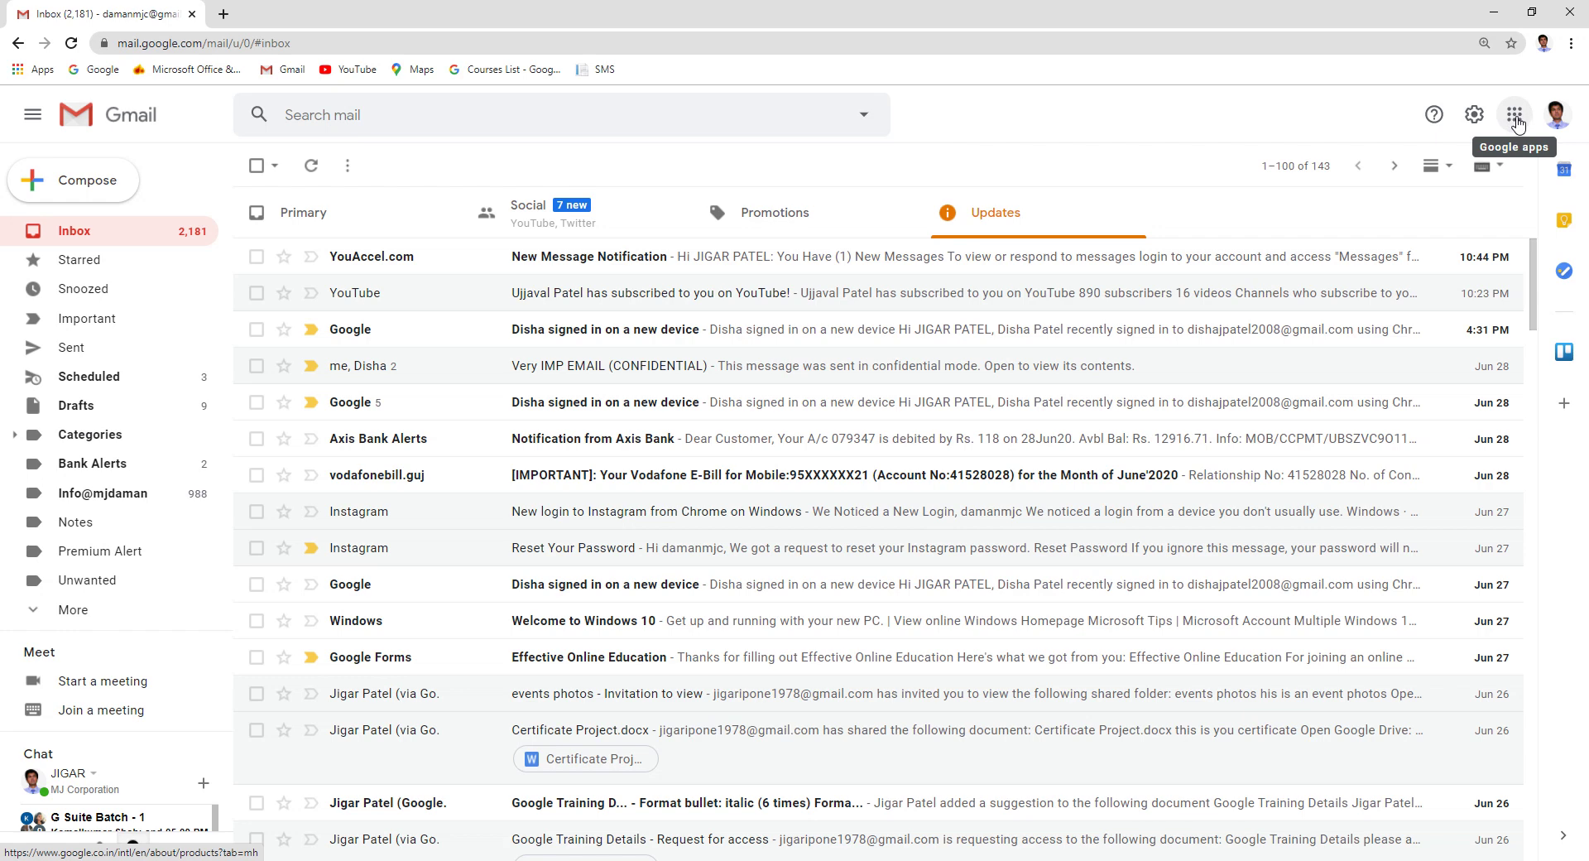
Open the Google Account's Personal info page and bring up the profile photo selection
left_click(1515, 118)
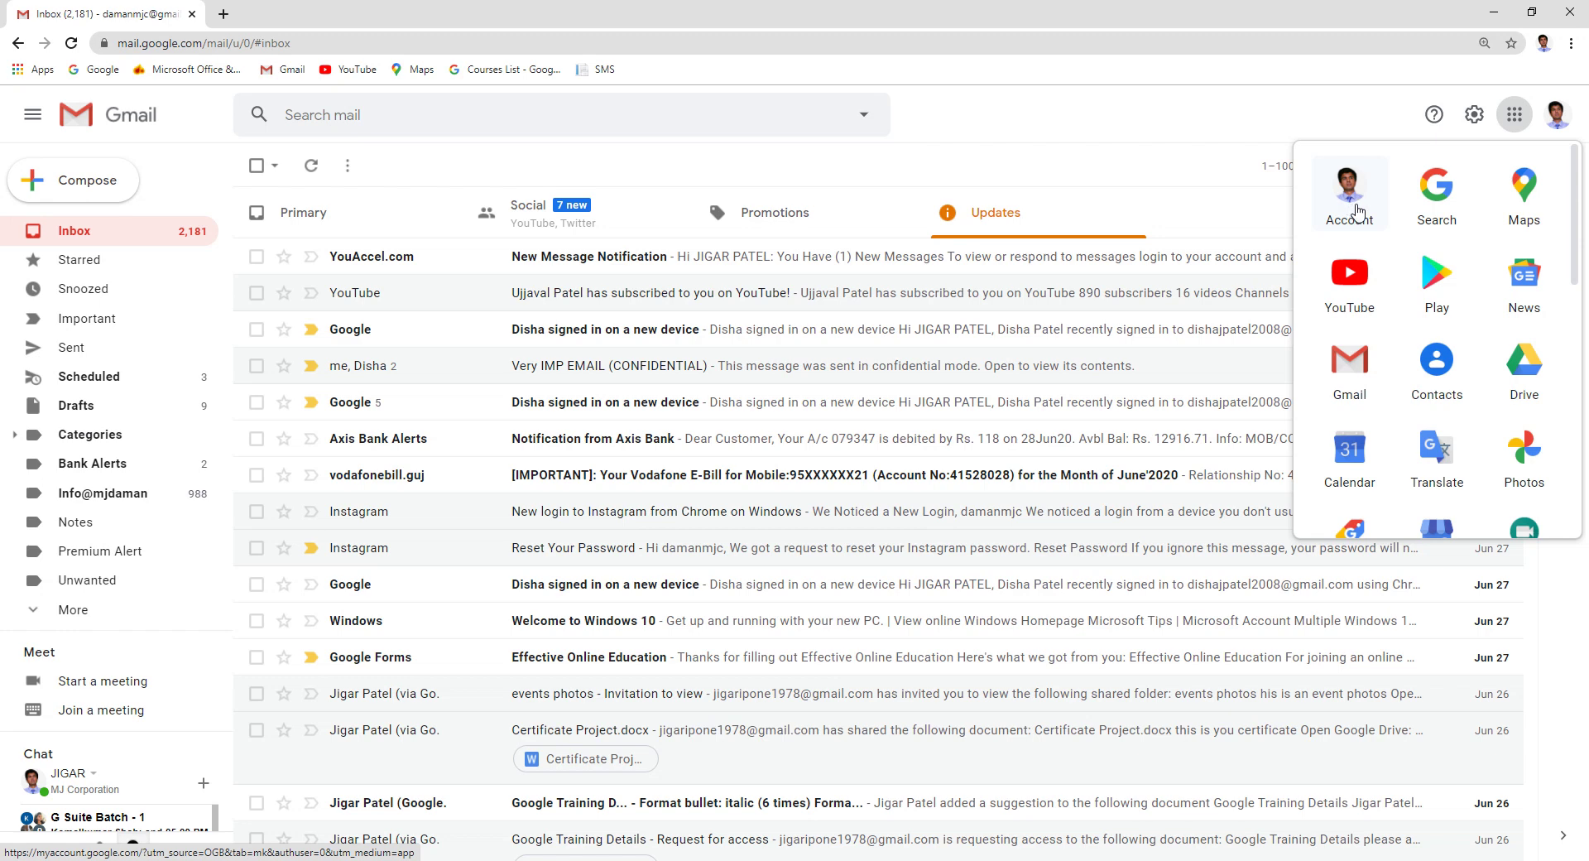
left_click(1352, 211)
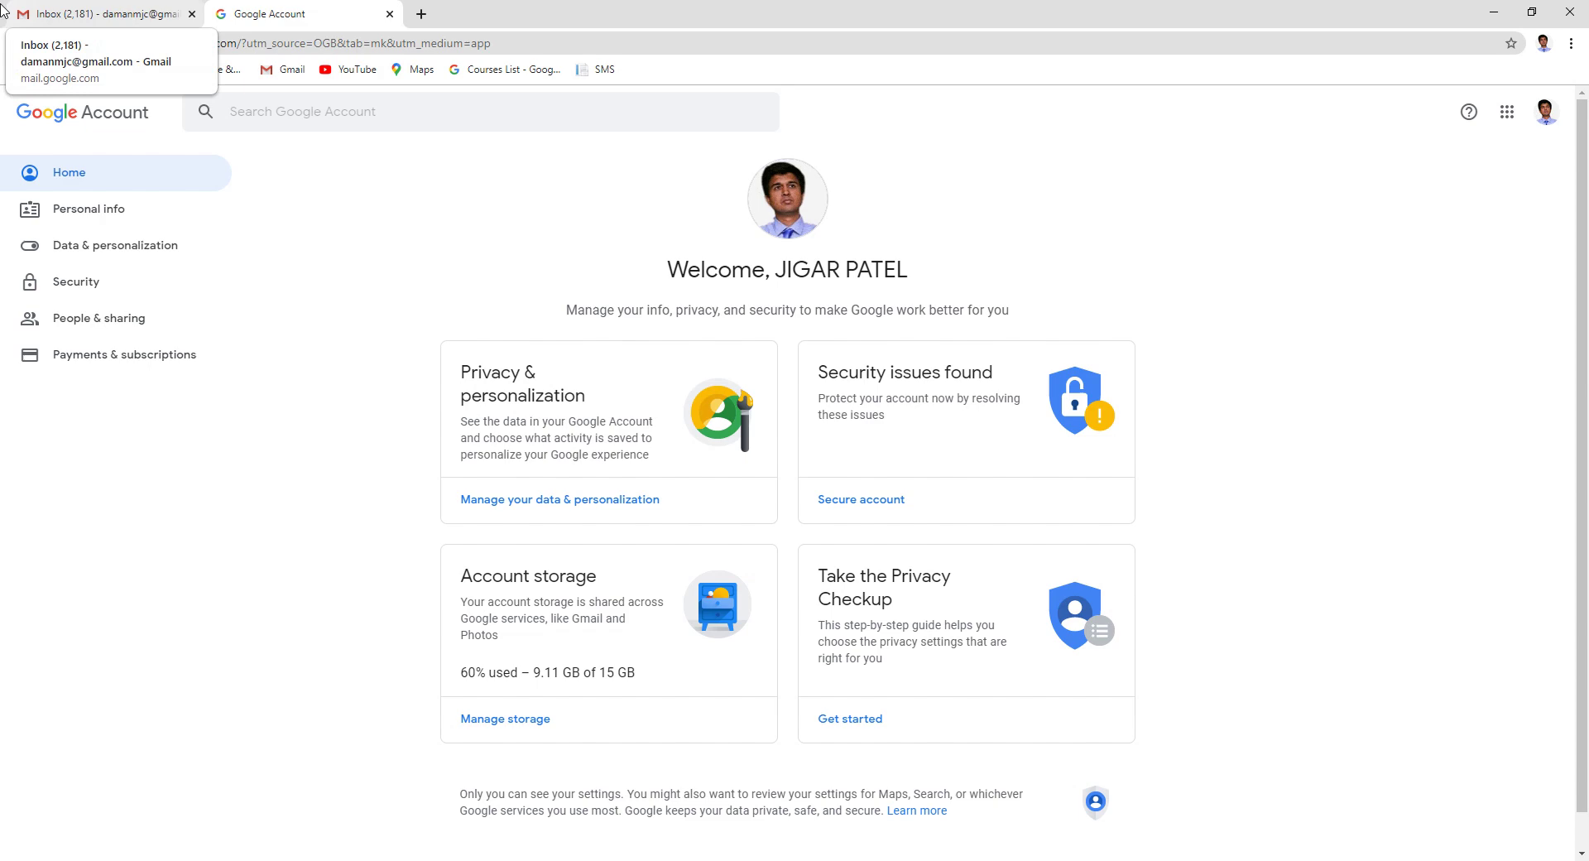
left_click(92, 216)
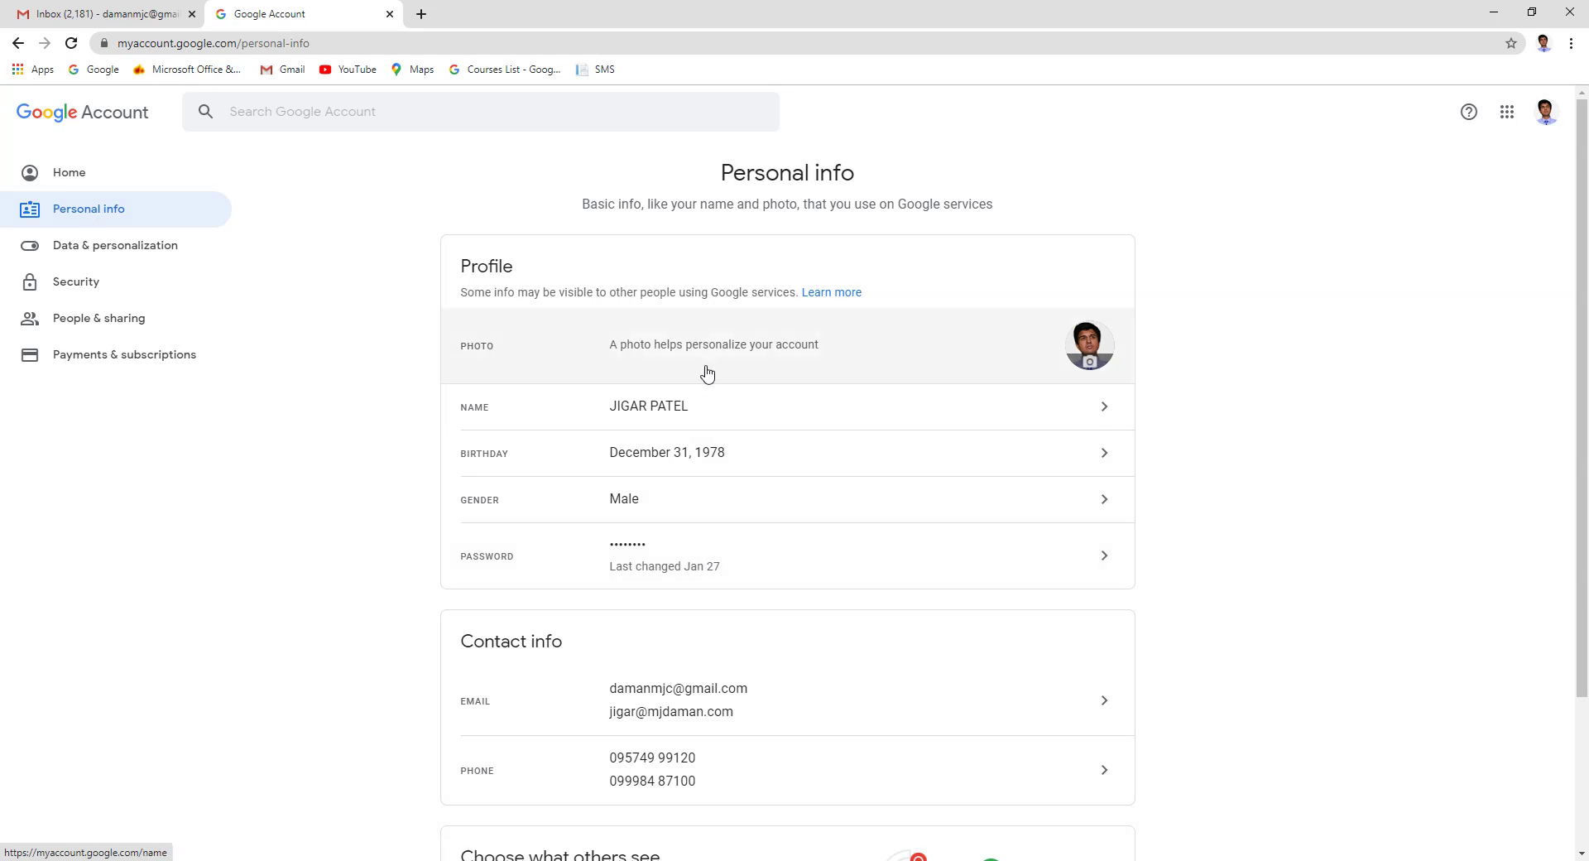
left_click(1093, 358)
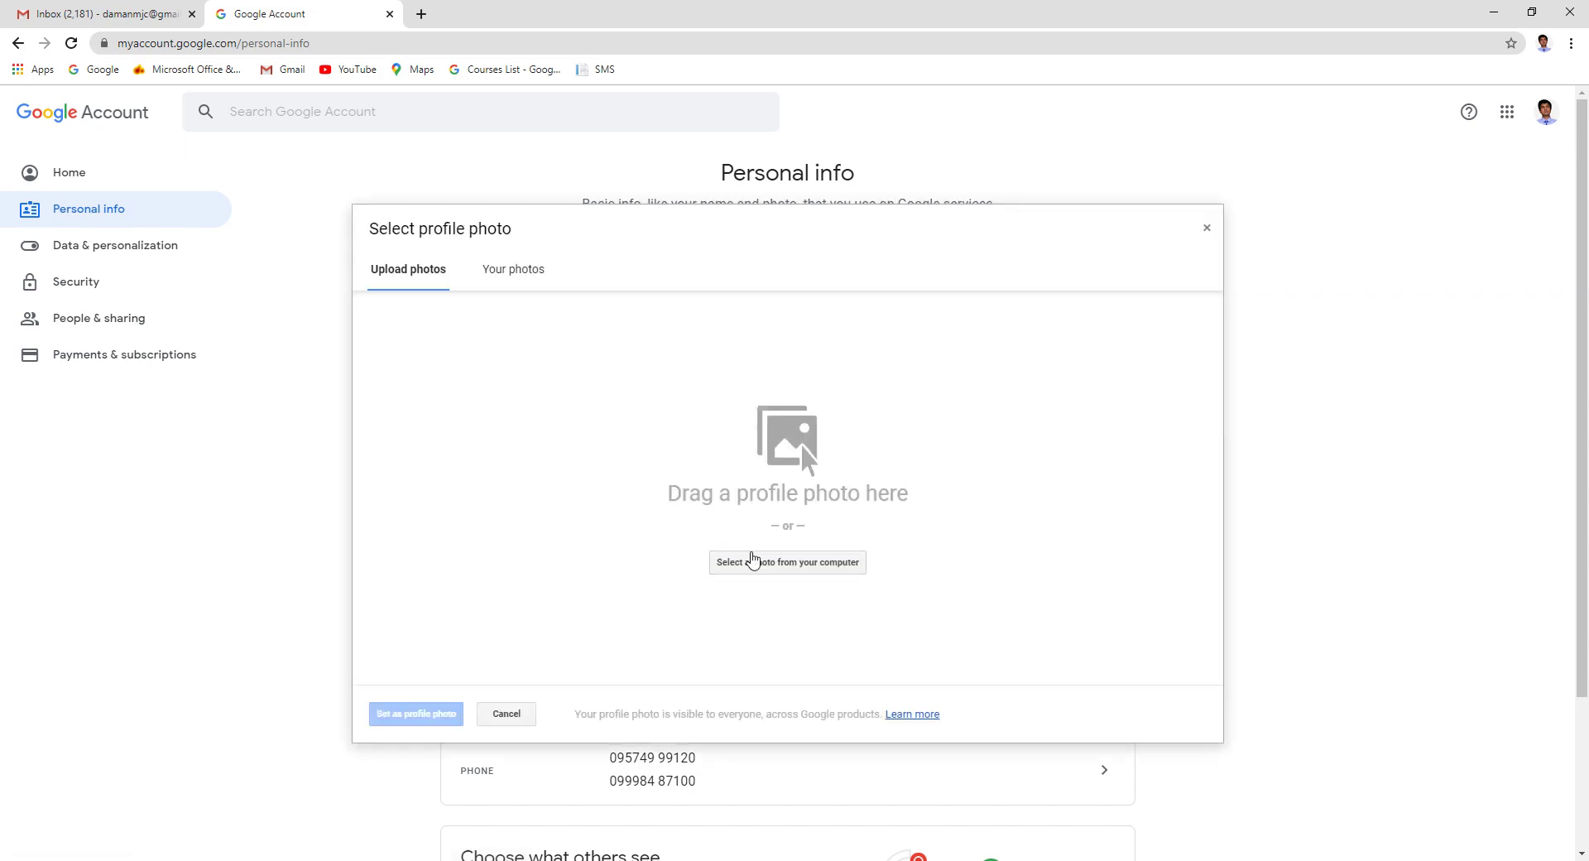
left_click(752, 560)
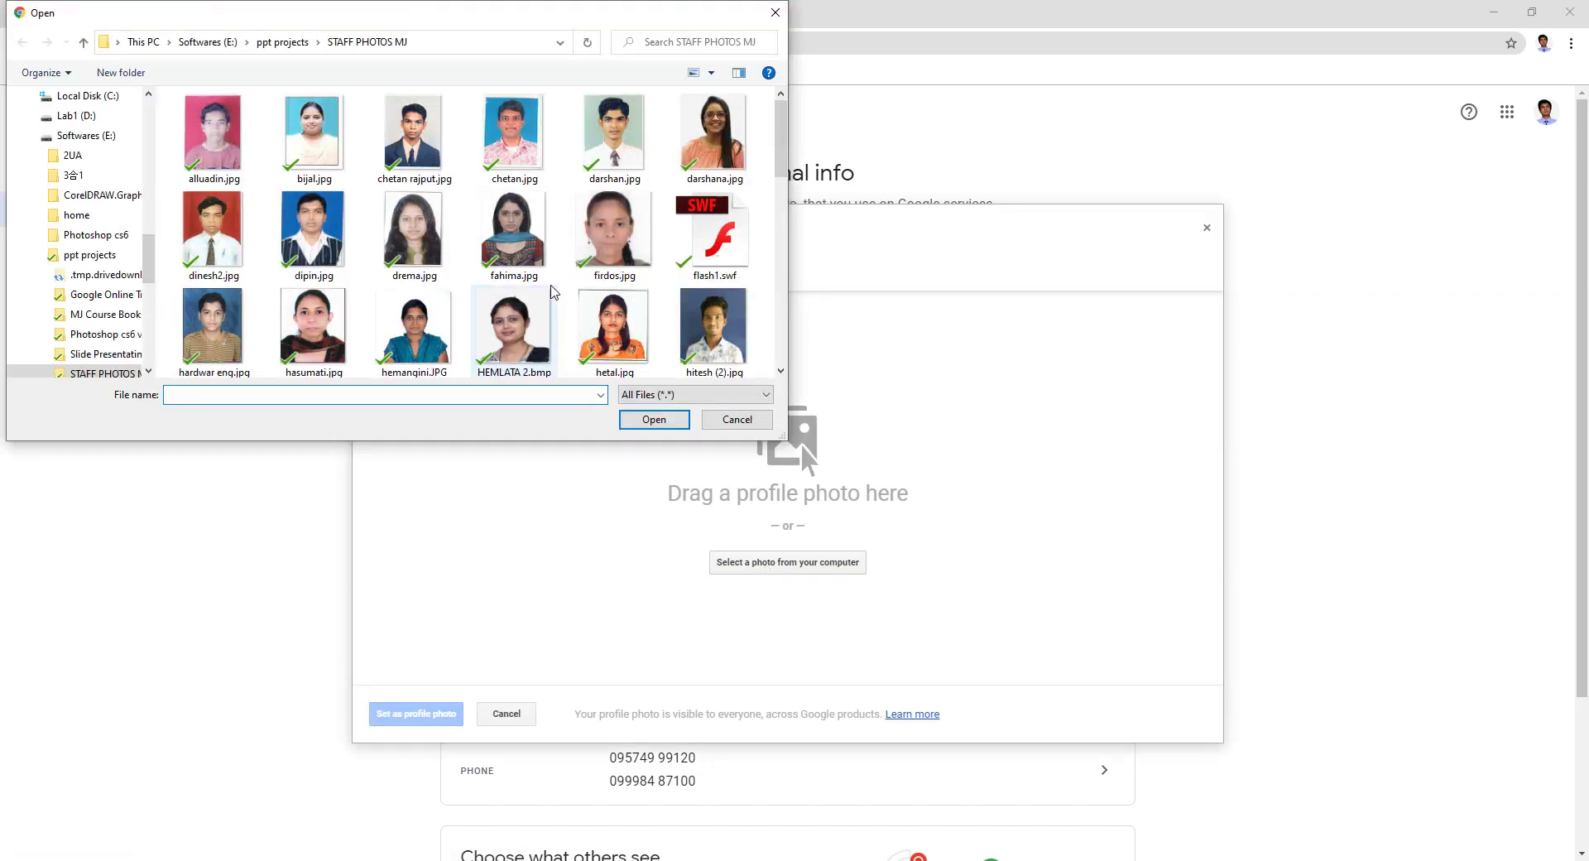
left_click(285, 43)
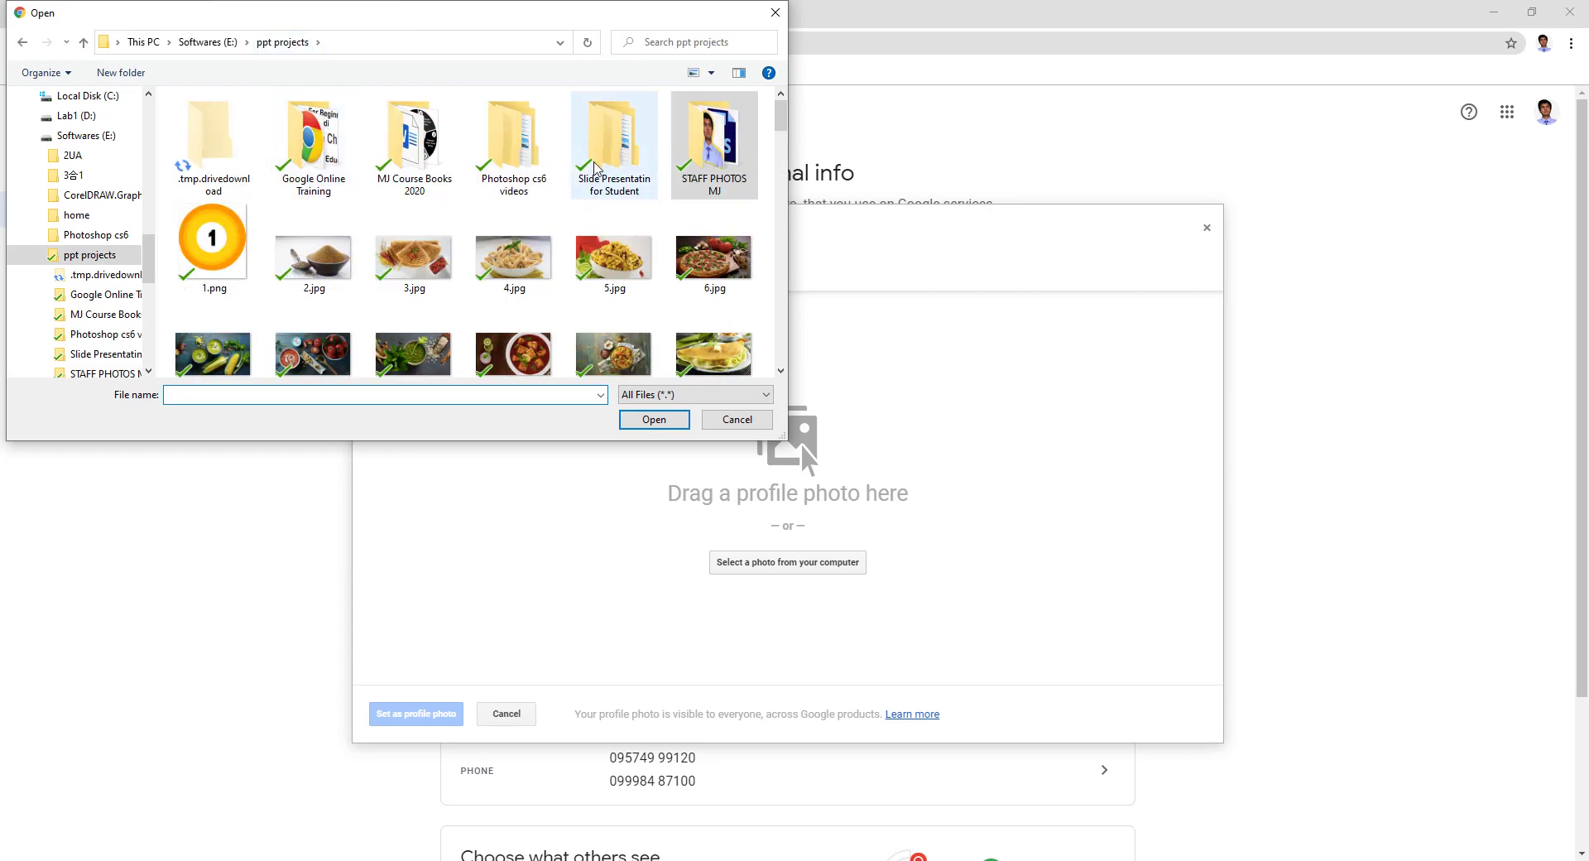
left_click(332, 180)
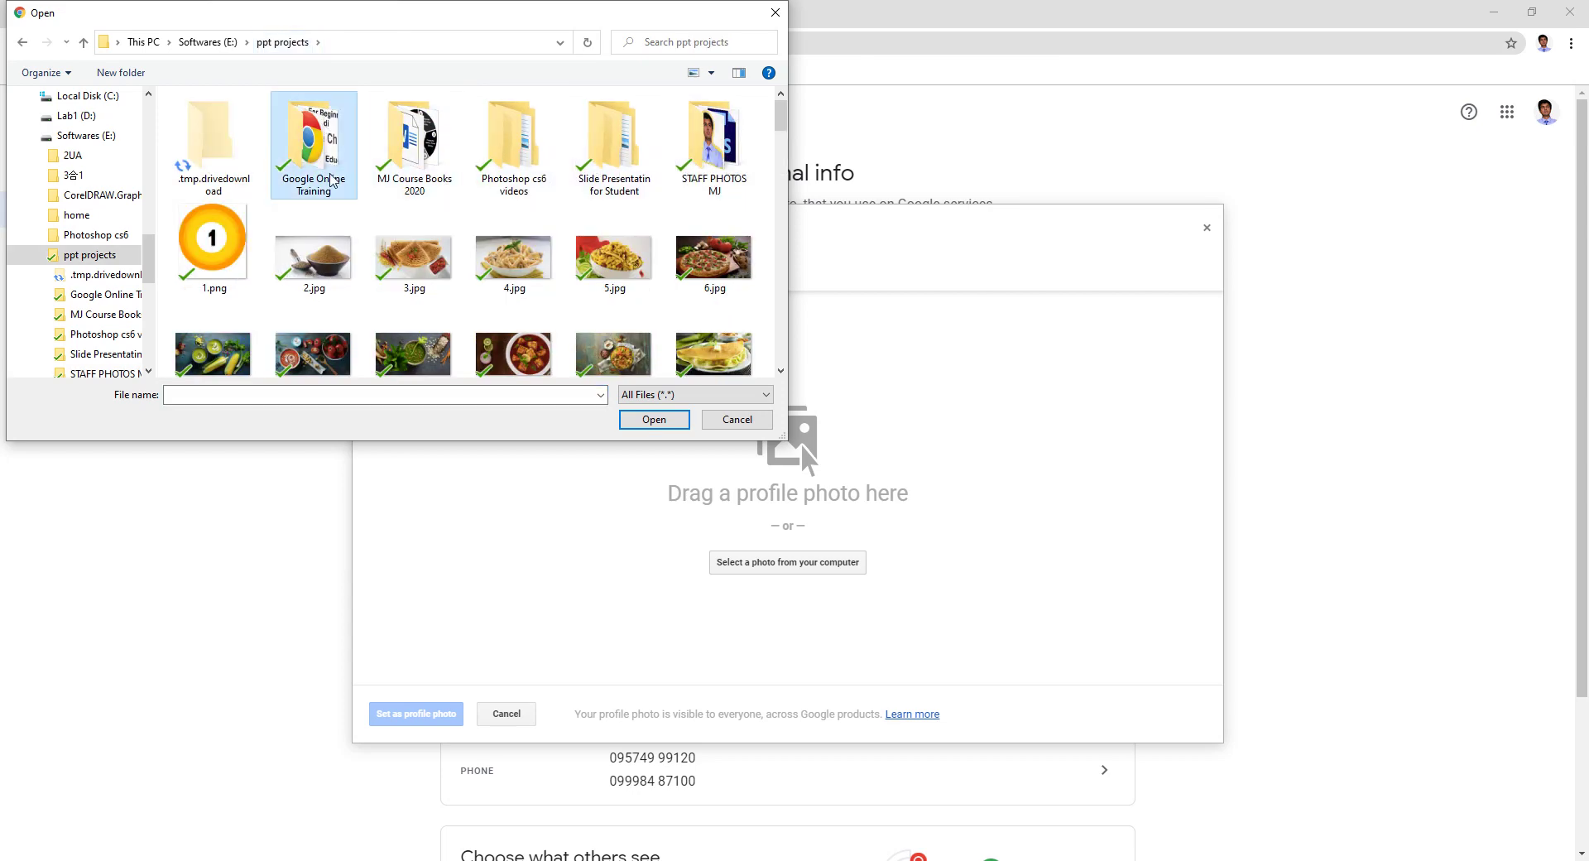
double_click(332, 180)
scroll(511, 265, "down", 1)
scroll(511, 265, "up", 1)
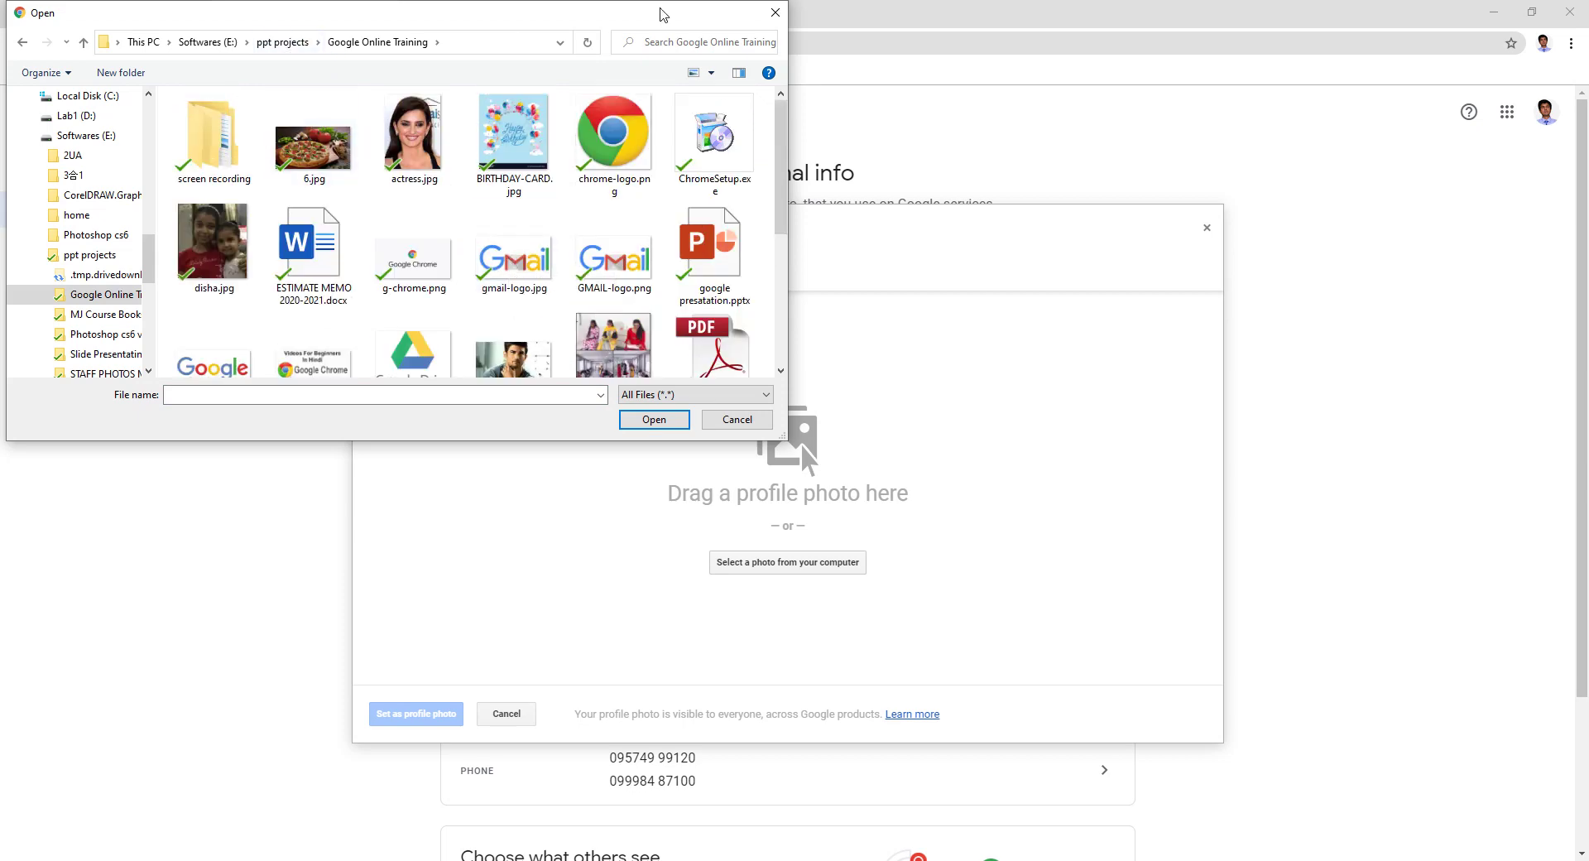
left_click(775, 12)
Set DSC02820.JPG from the NatRIX 6th anniversary album as the profile photo, cropped around the two people holding signs
left_click(526, 277)
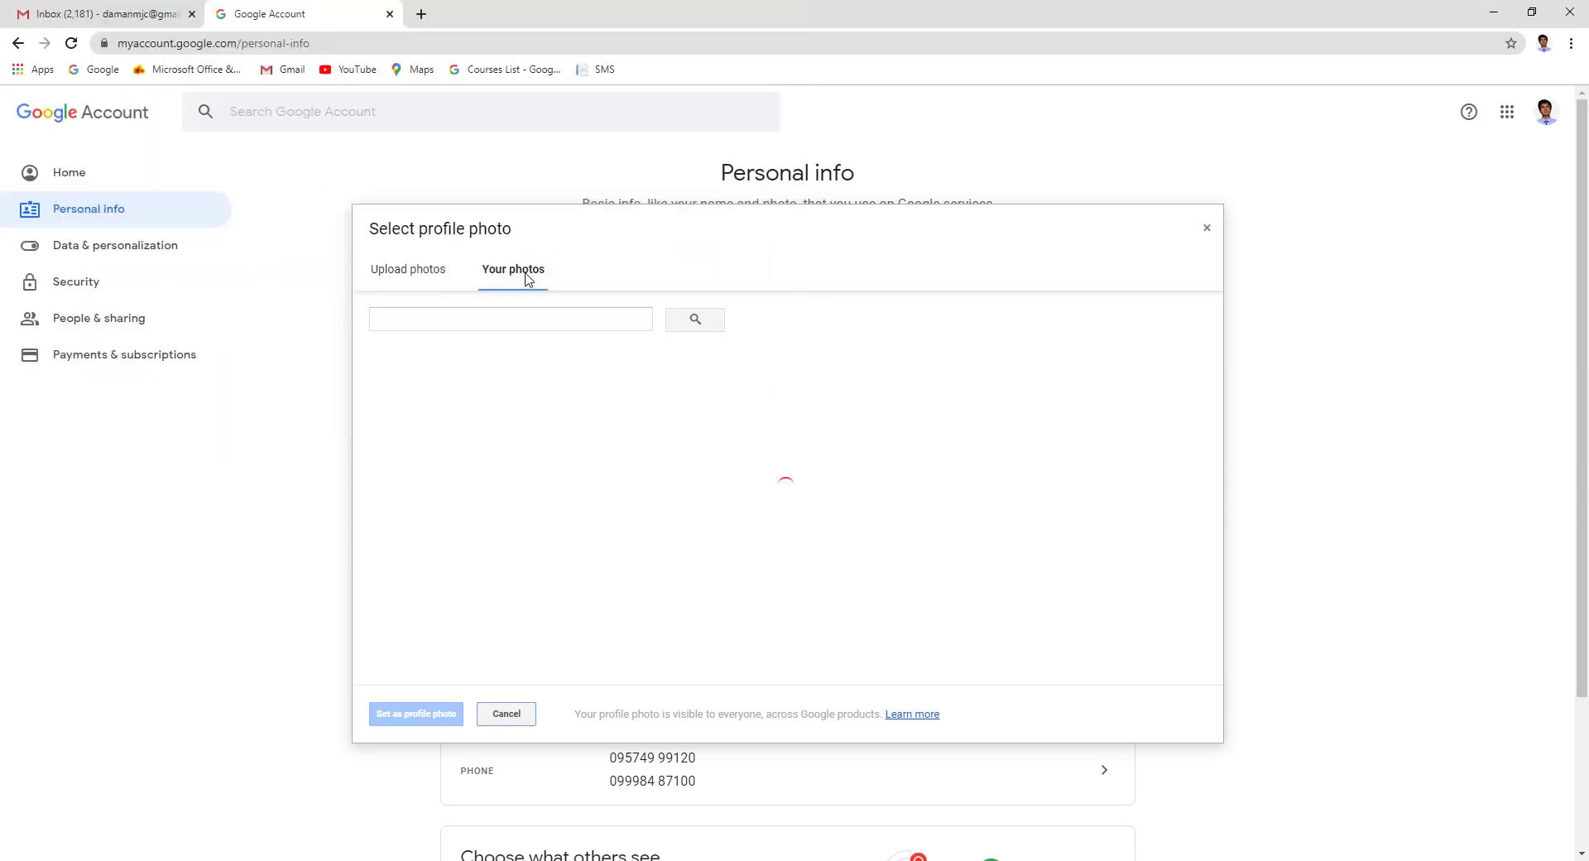
left_click(658, 520)
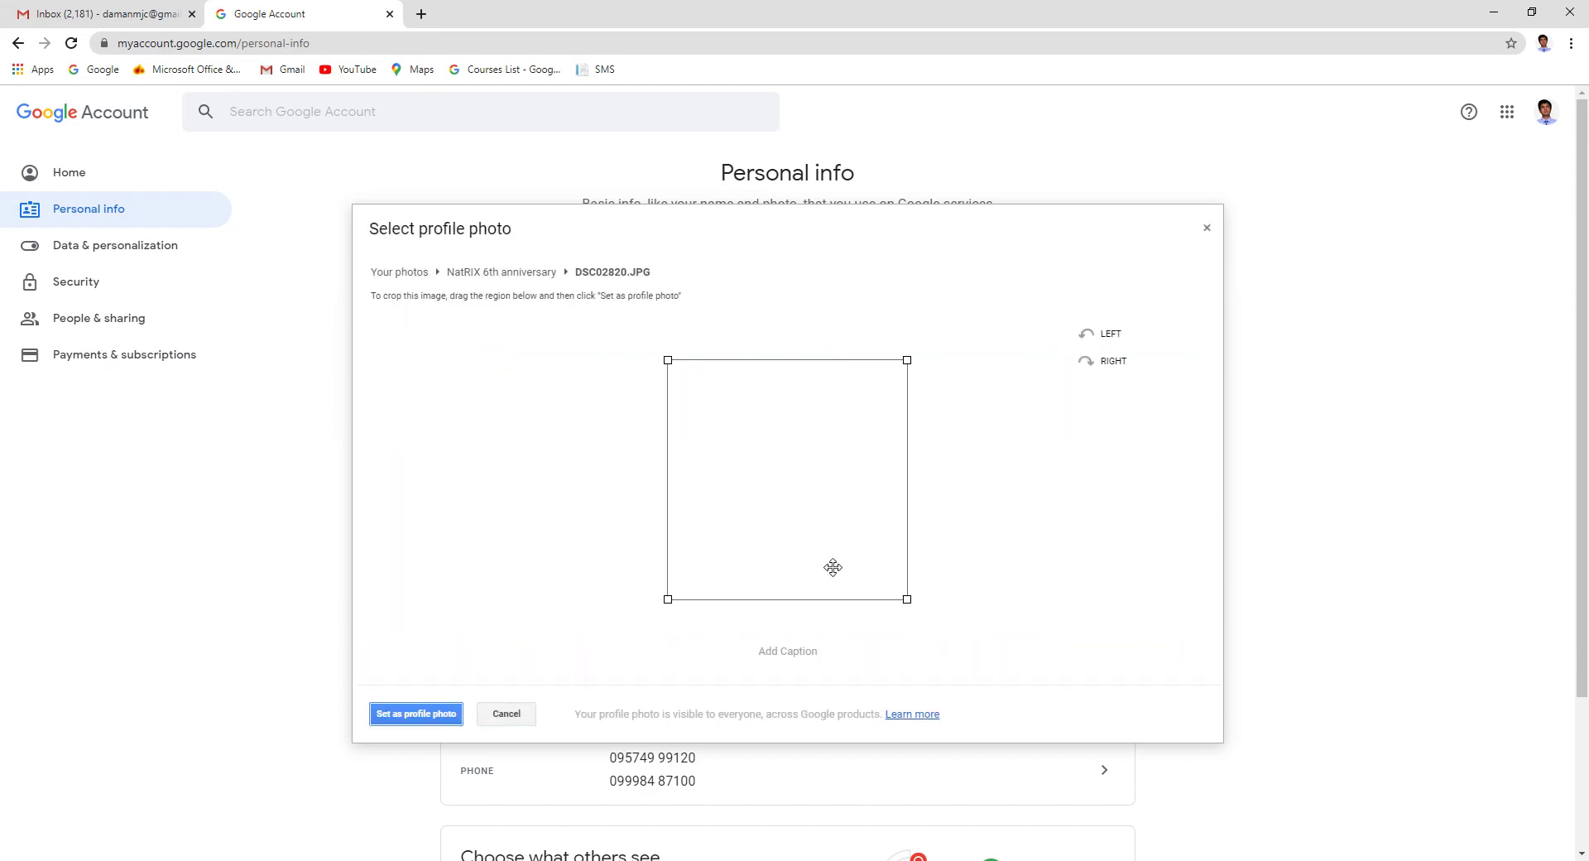
mouse_move(831, 567)
left_mouse_down()
mouse_move(819, 523)
mouse_move(828, 543)
left_mouse_up()
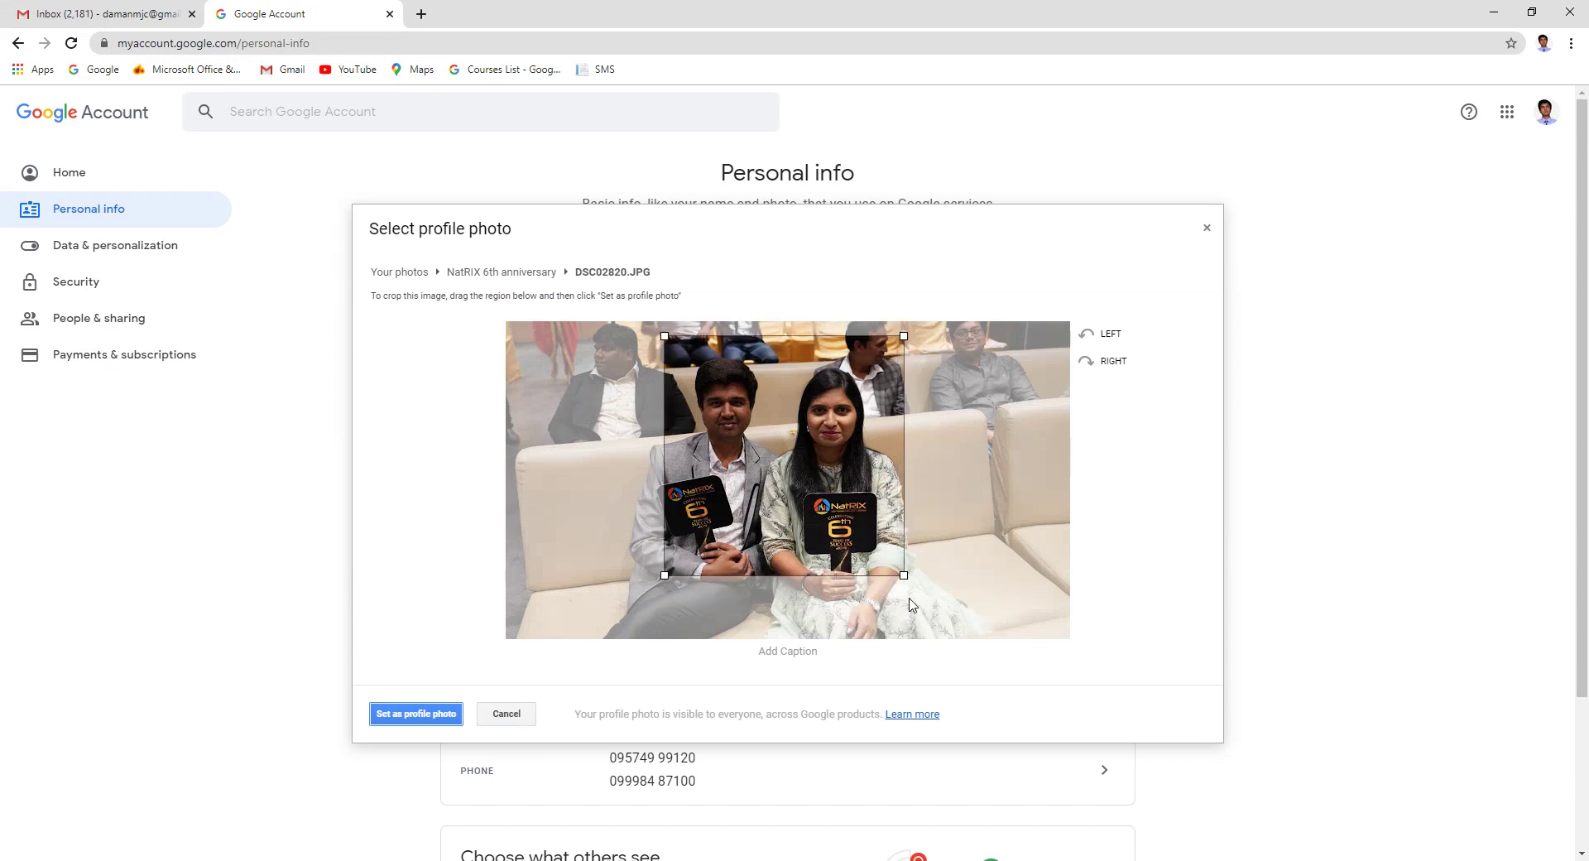
left_click_drag(903, 575, 856, 530)
left_click_drag(760, 492, 777, 487)
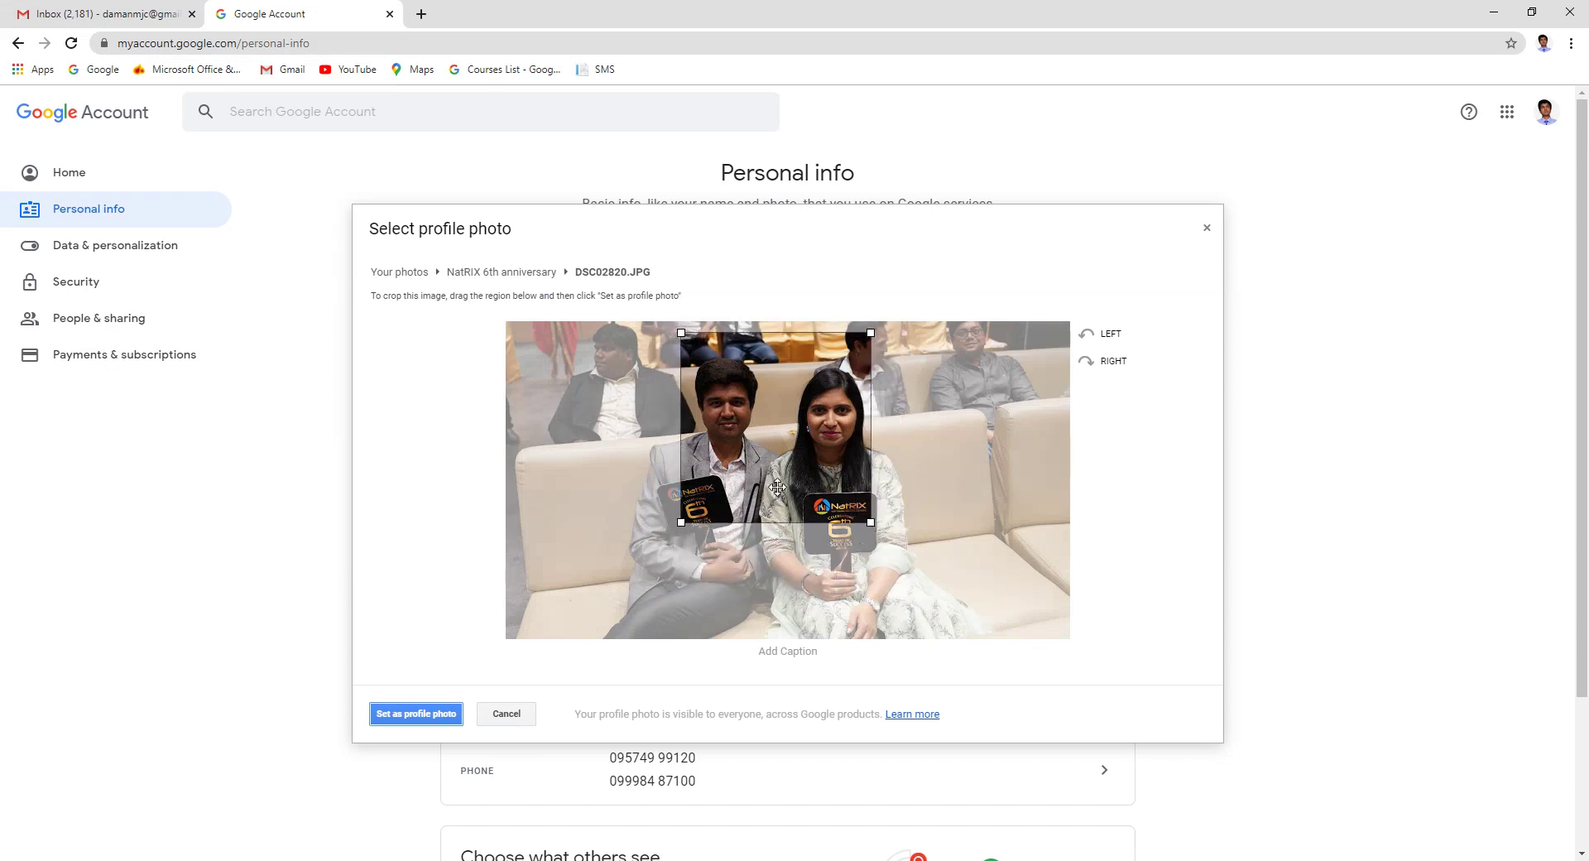
left_click(406, 714)
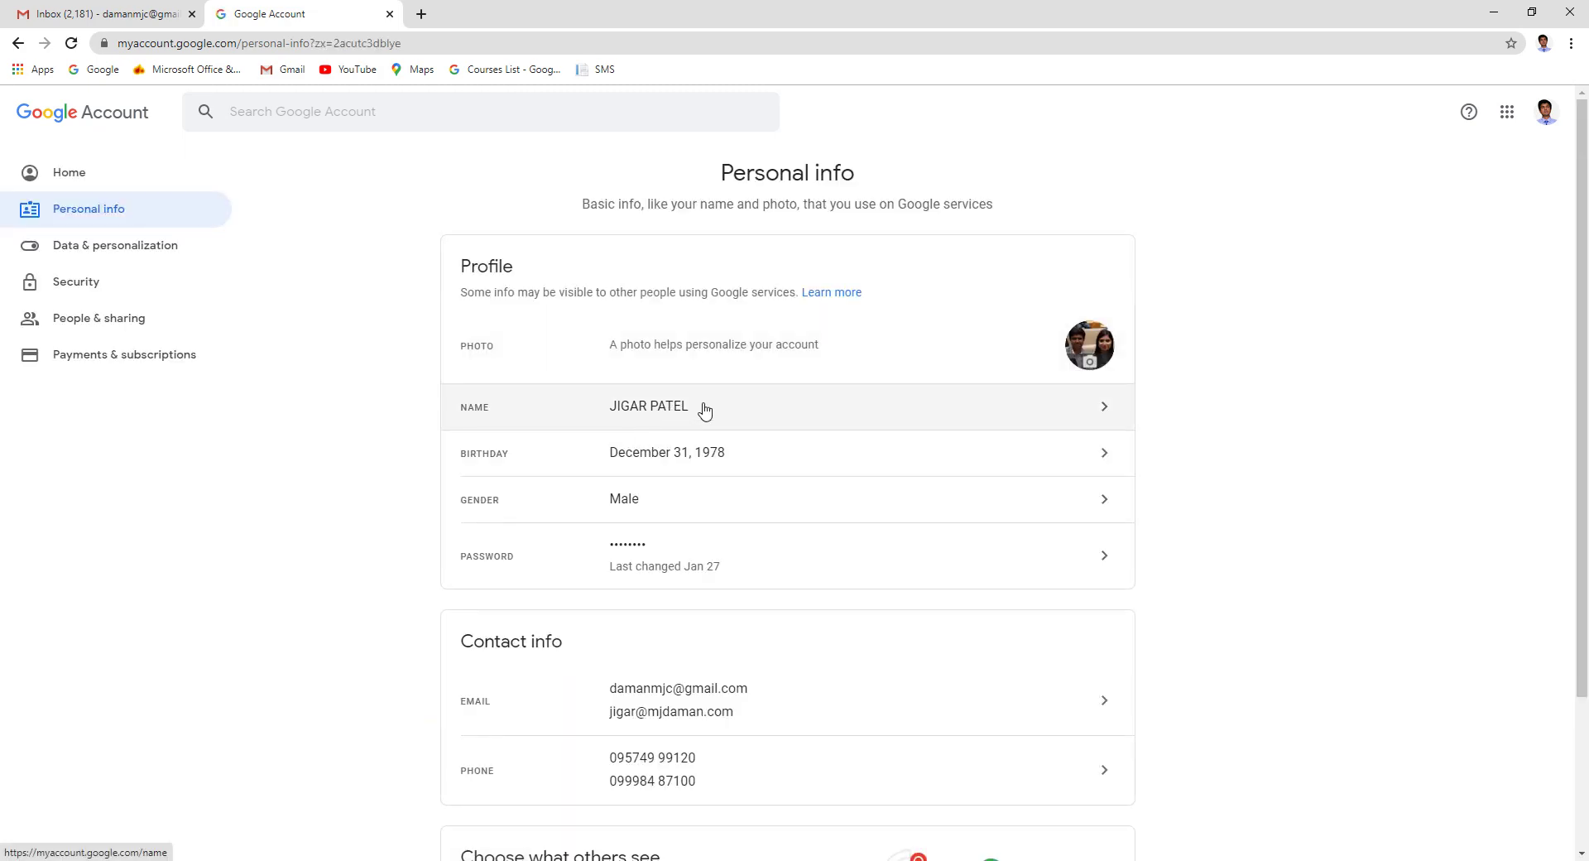
Look at the password and phone number settings, returning to Personal info after each
scroll(745, 415, "down", 2)
scroll(747, 420, "up", 2)
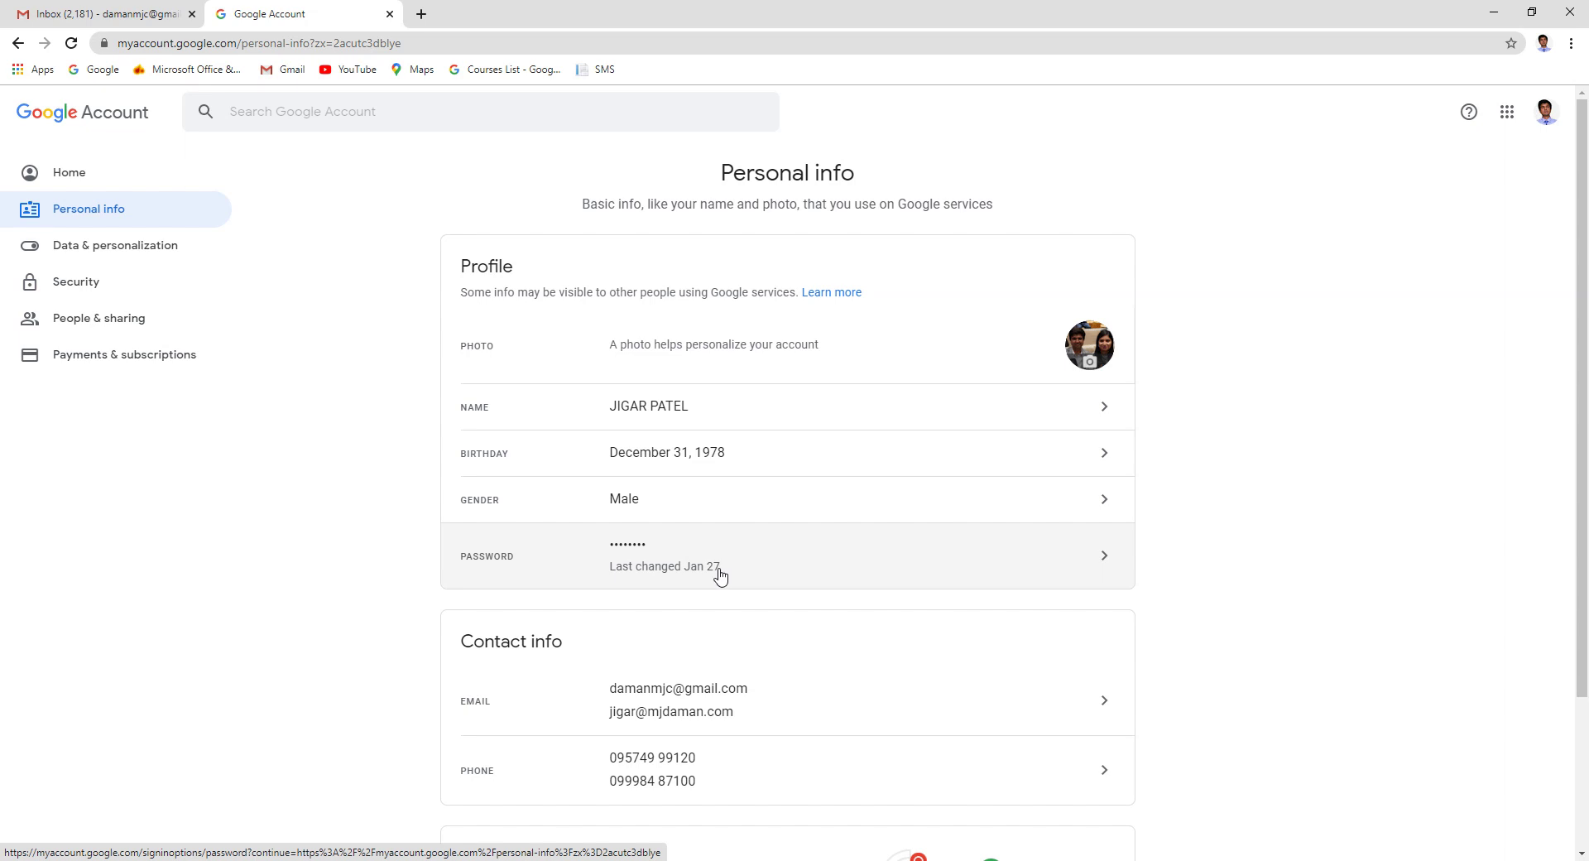
left_click(668, 565)
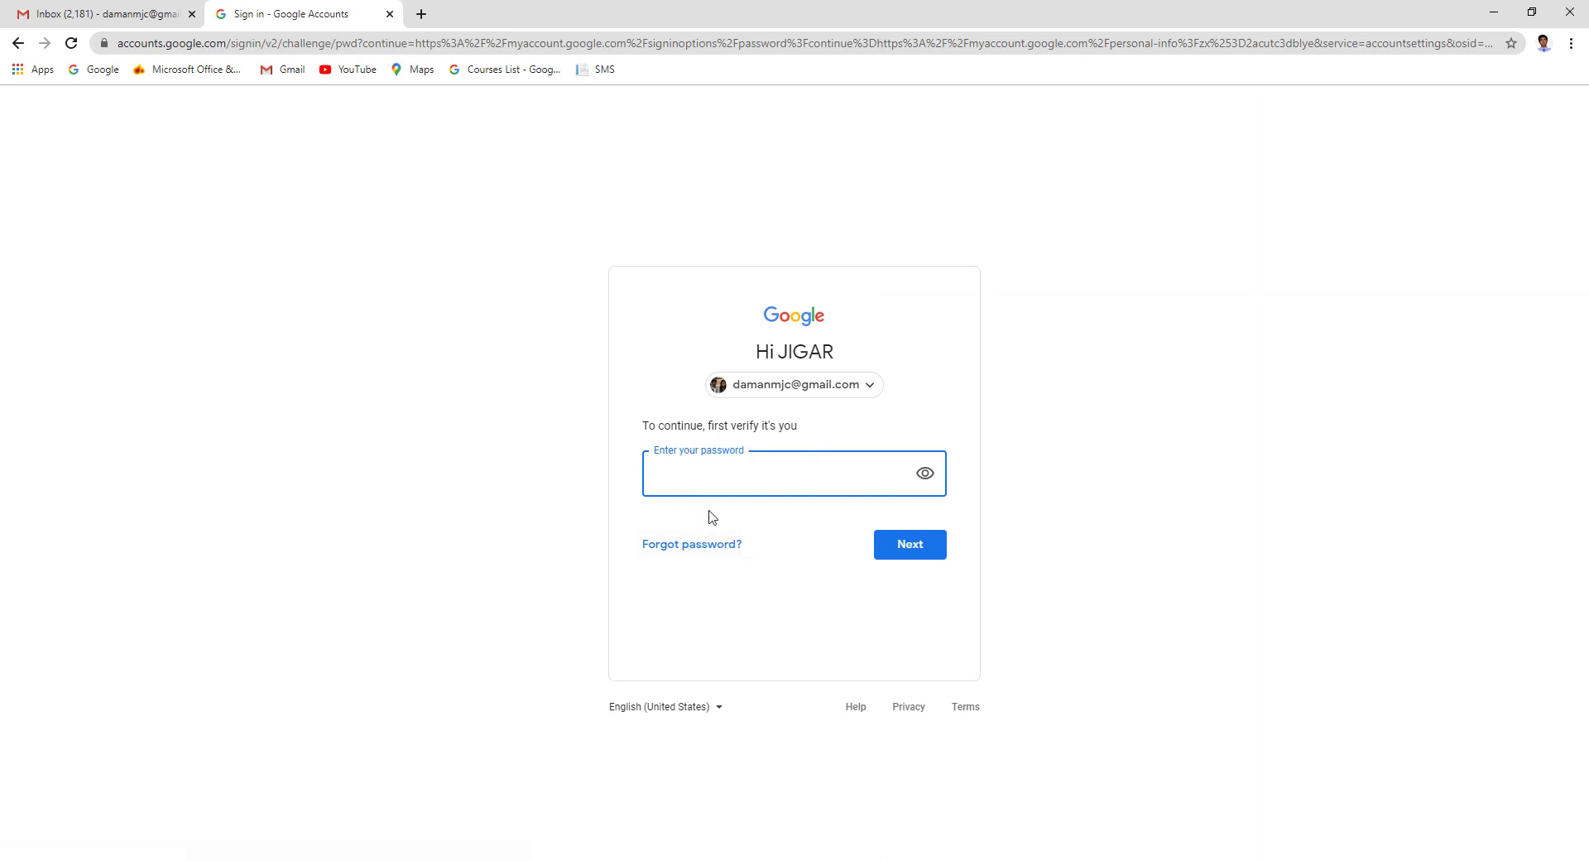
left_click(18, 44)
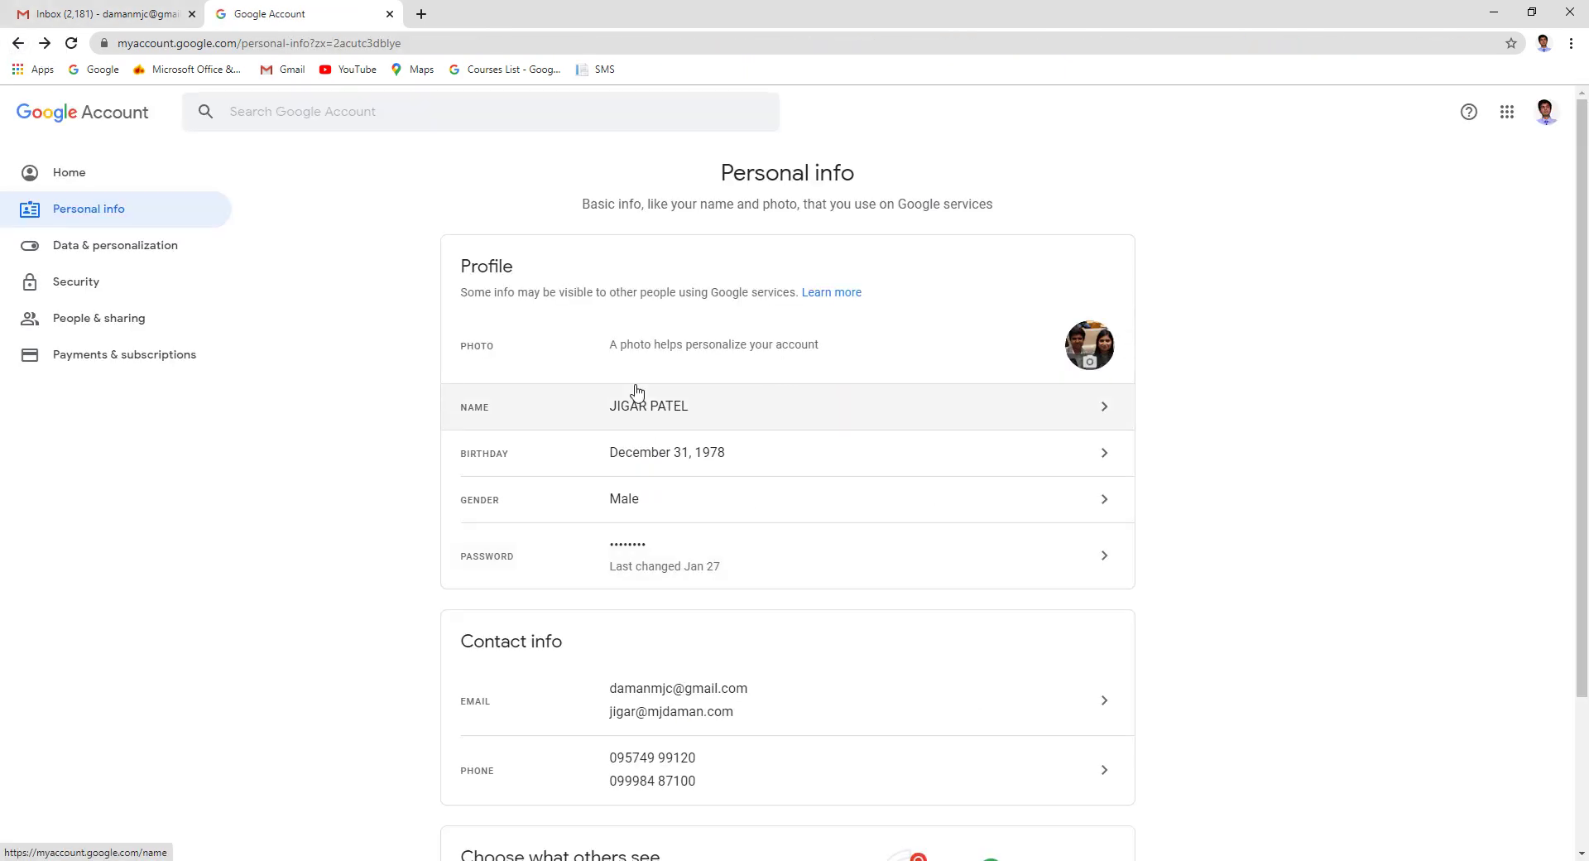
scroll(729, 557, "down", 3)
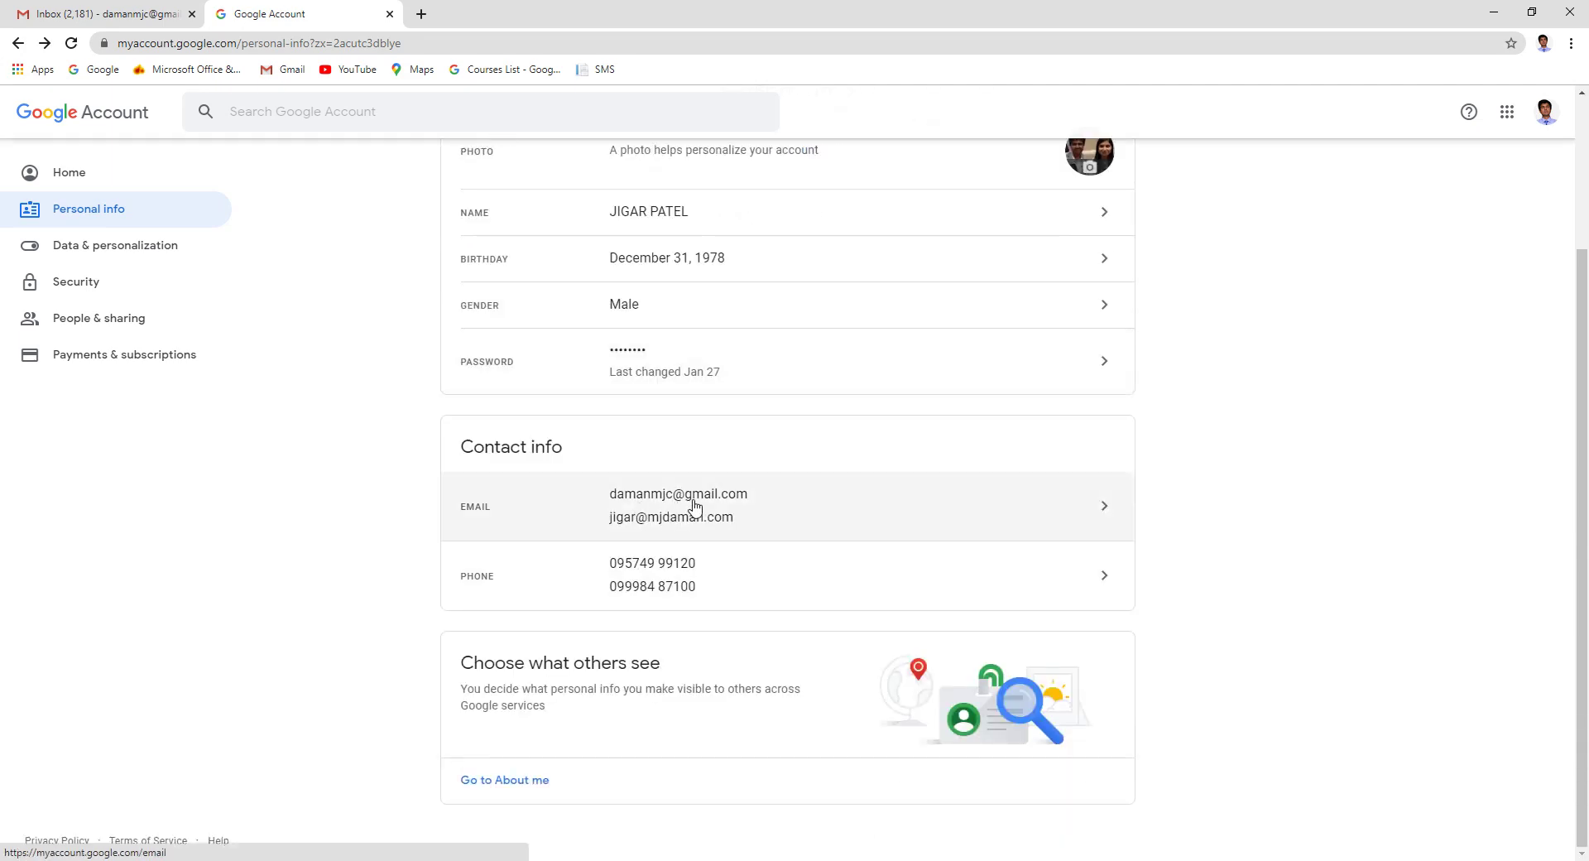
left_click(695, 581)
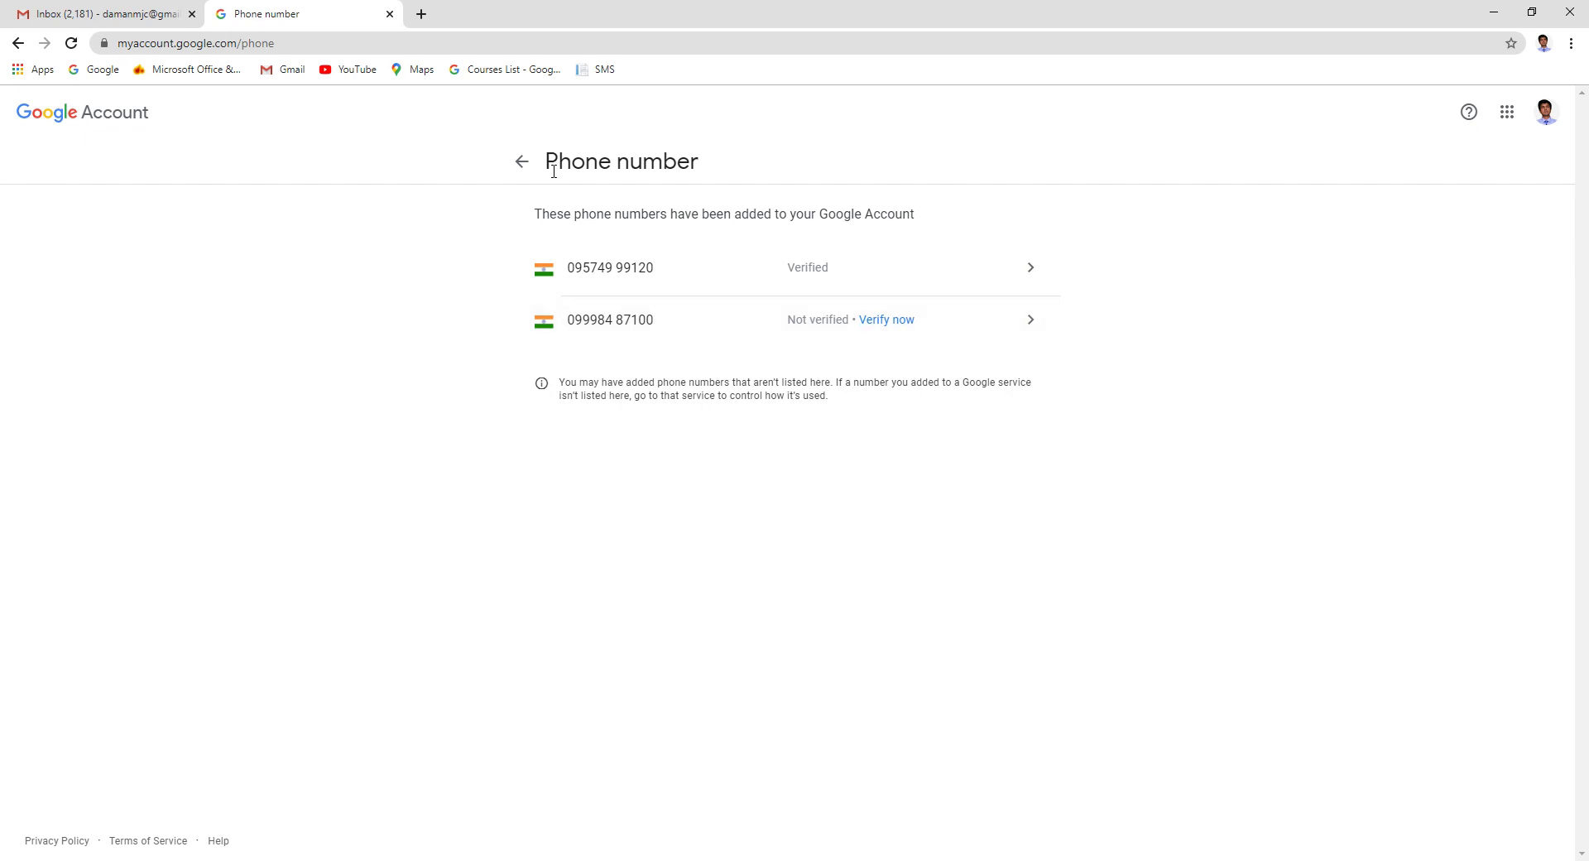
left_click(521, 162)
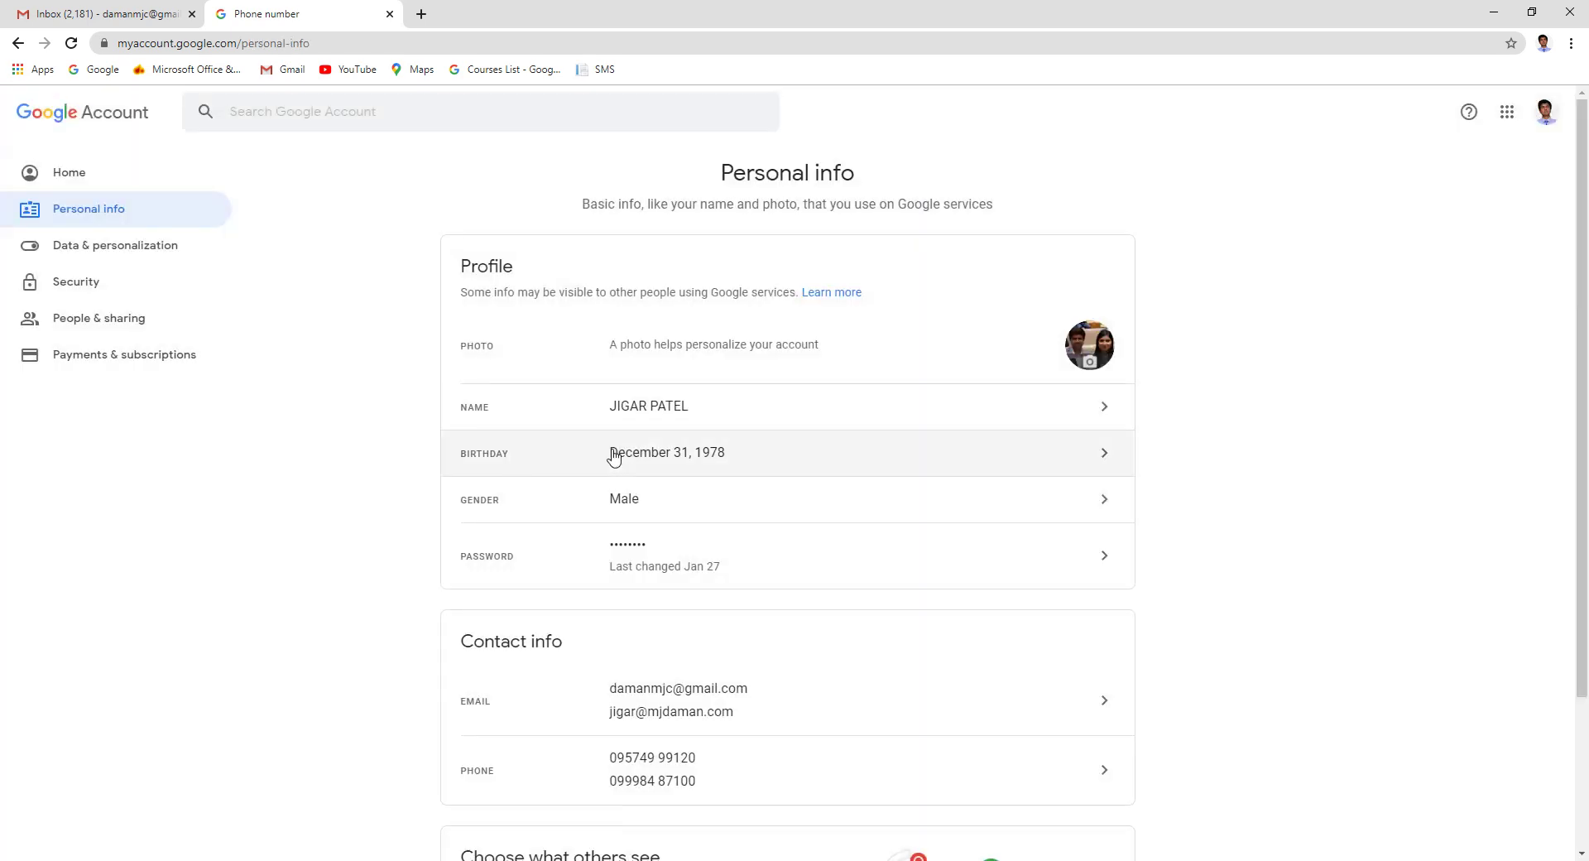
Examine the account's email settings, including the Google Account email note and the recovery email option, and return to Personal info
scroll(692, 704, "down", 1)
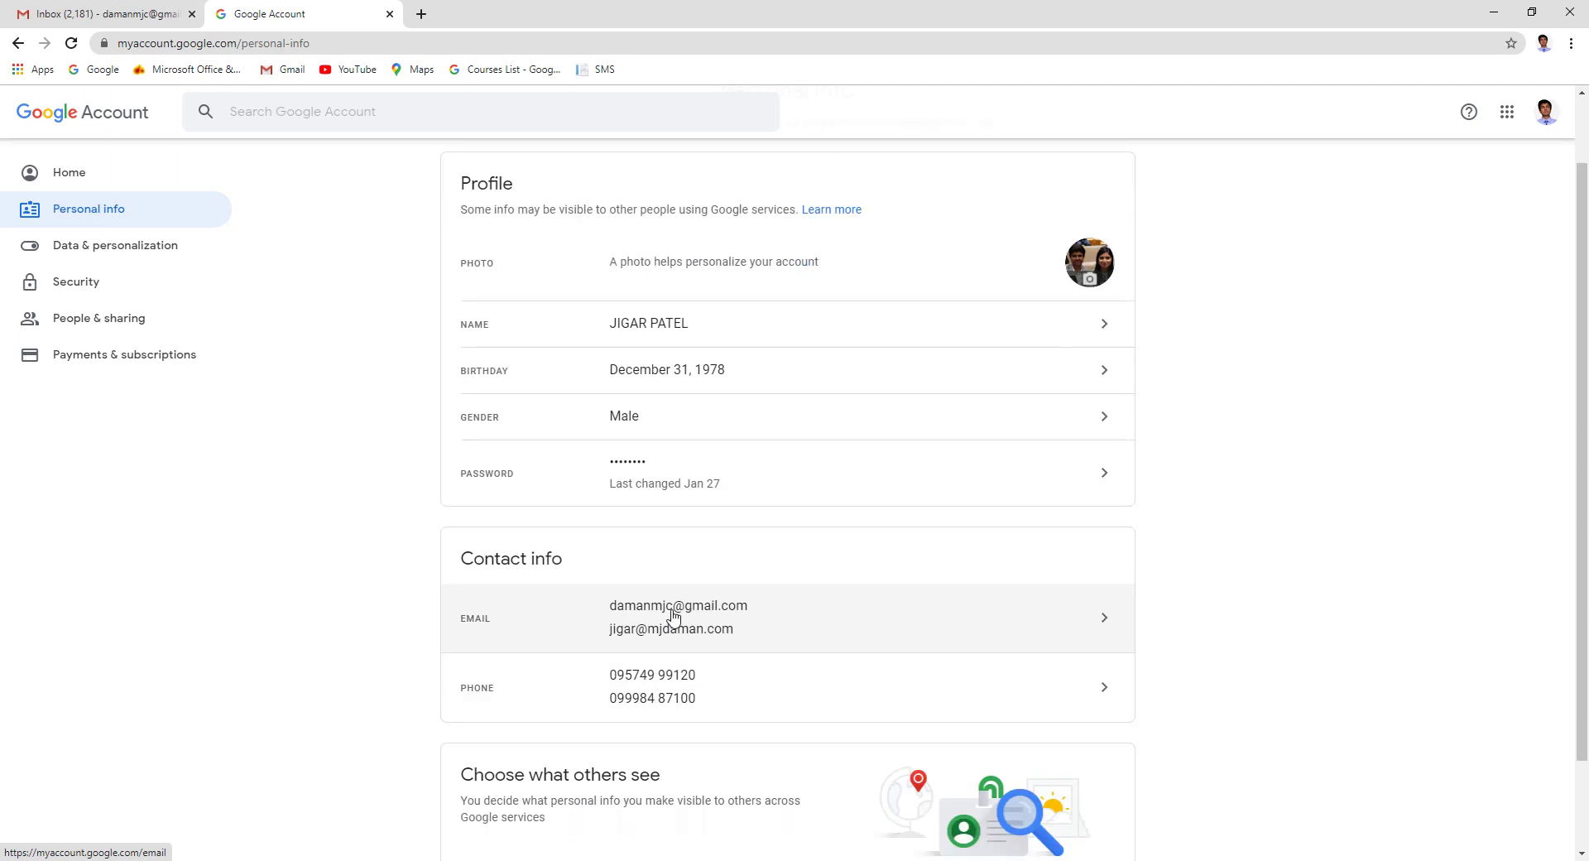
left_click(673, 616)
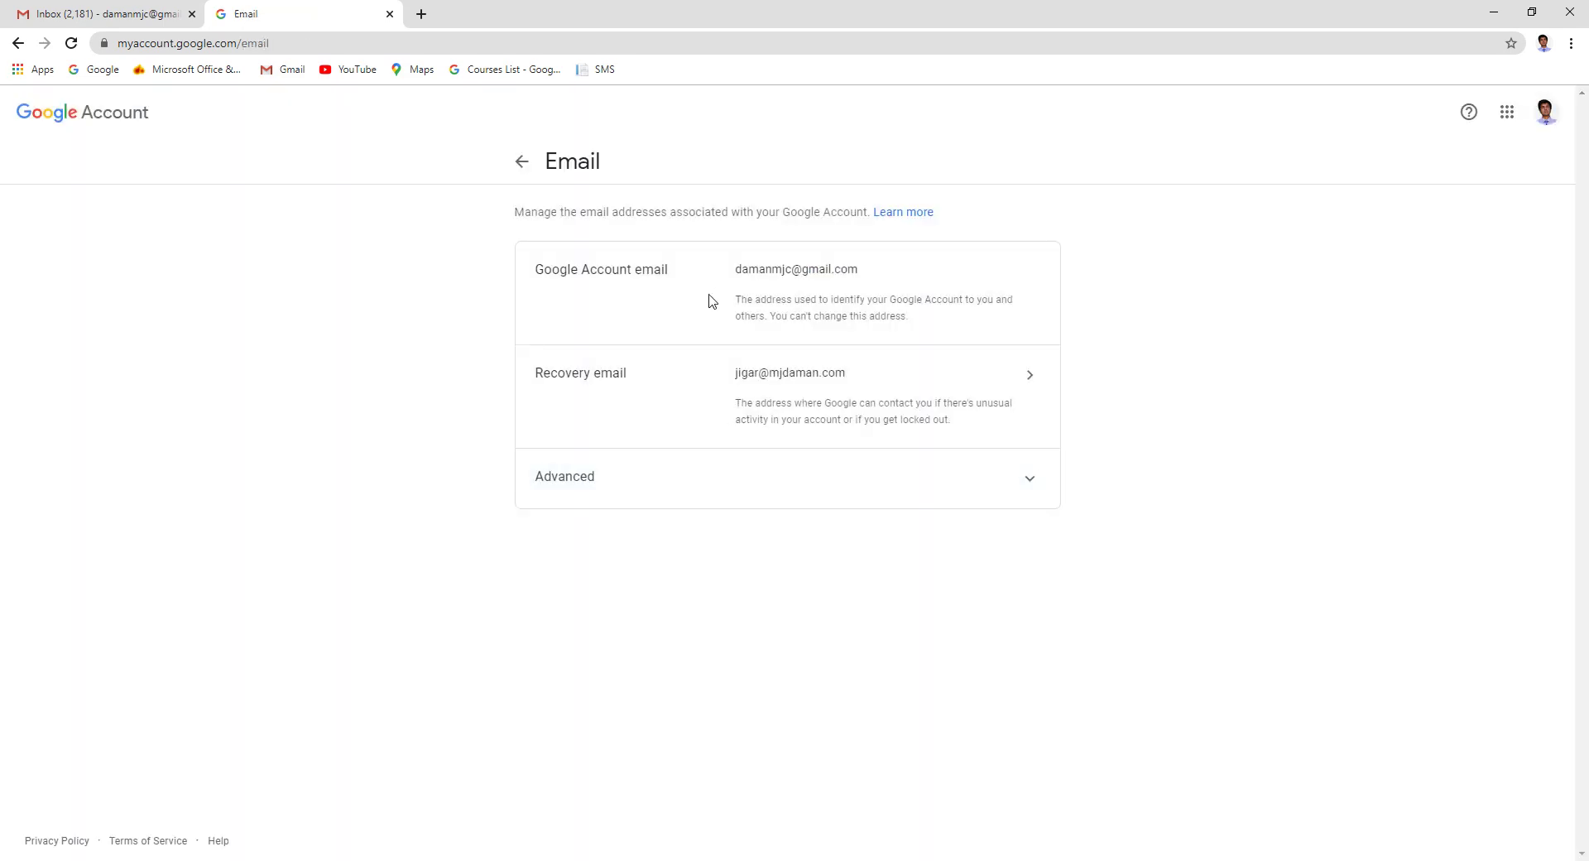
left_click_drag(745, 270, 918, 320)
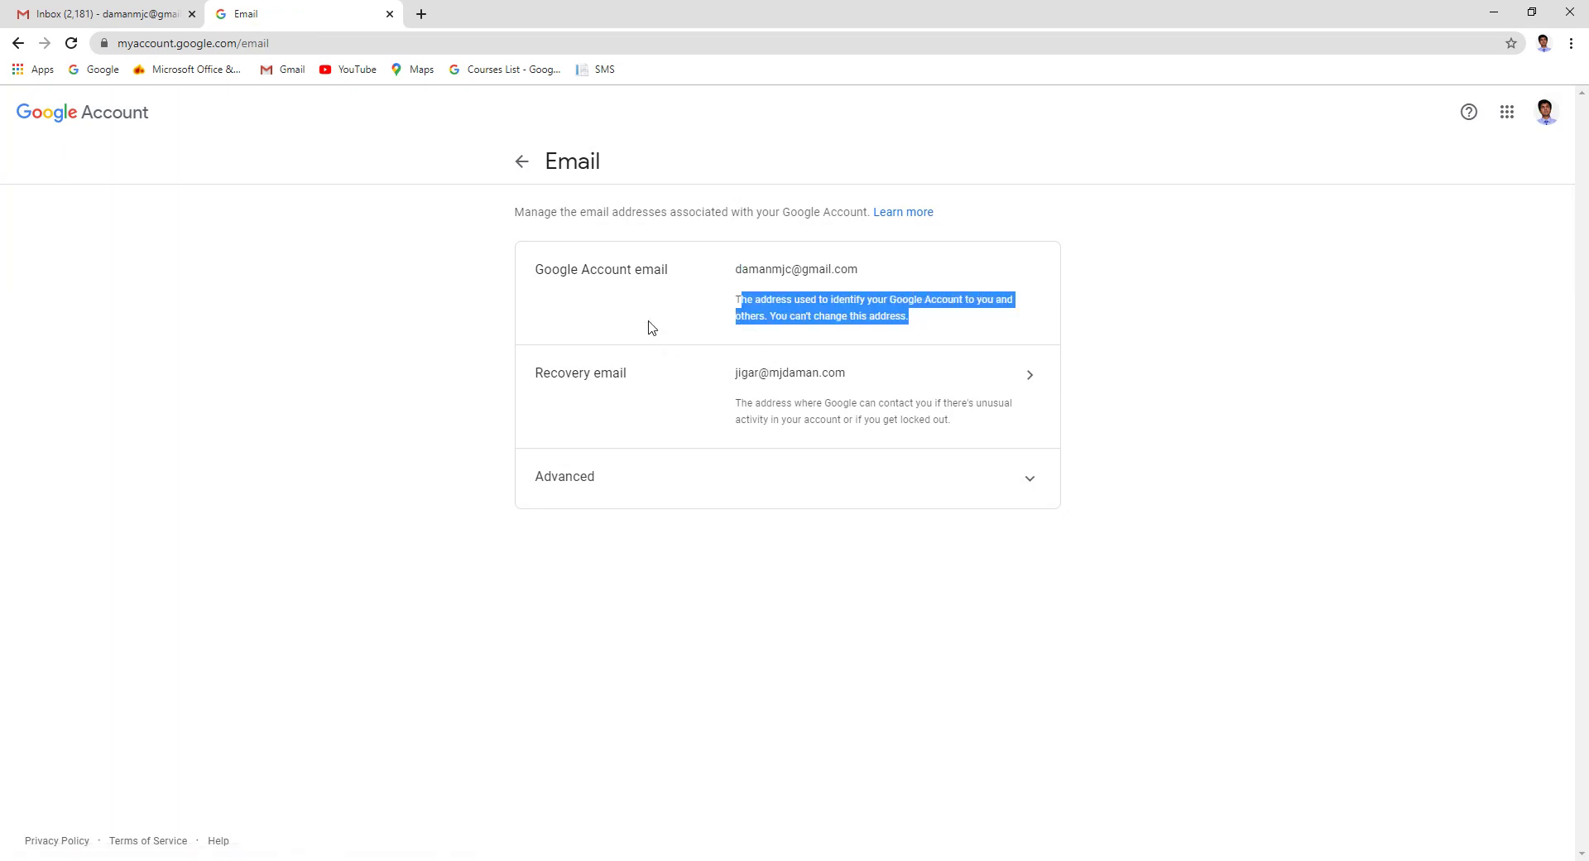
left_click(760, 419)
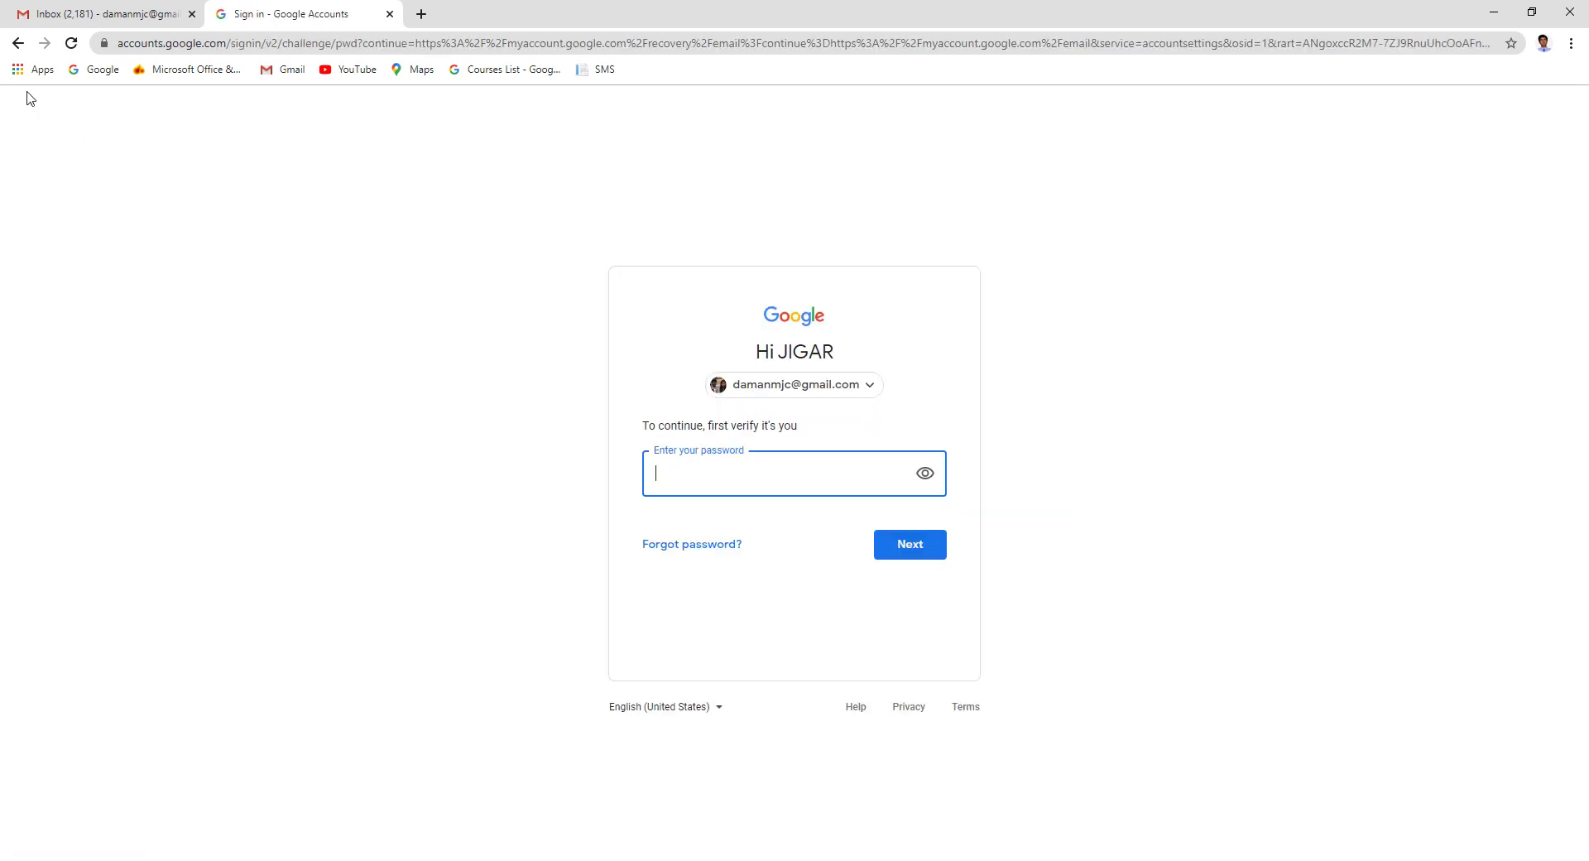
left_click(18, 43)
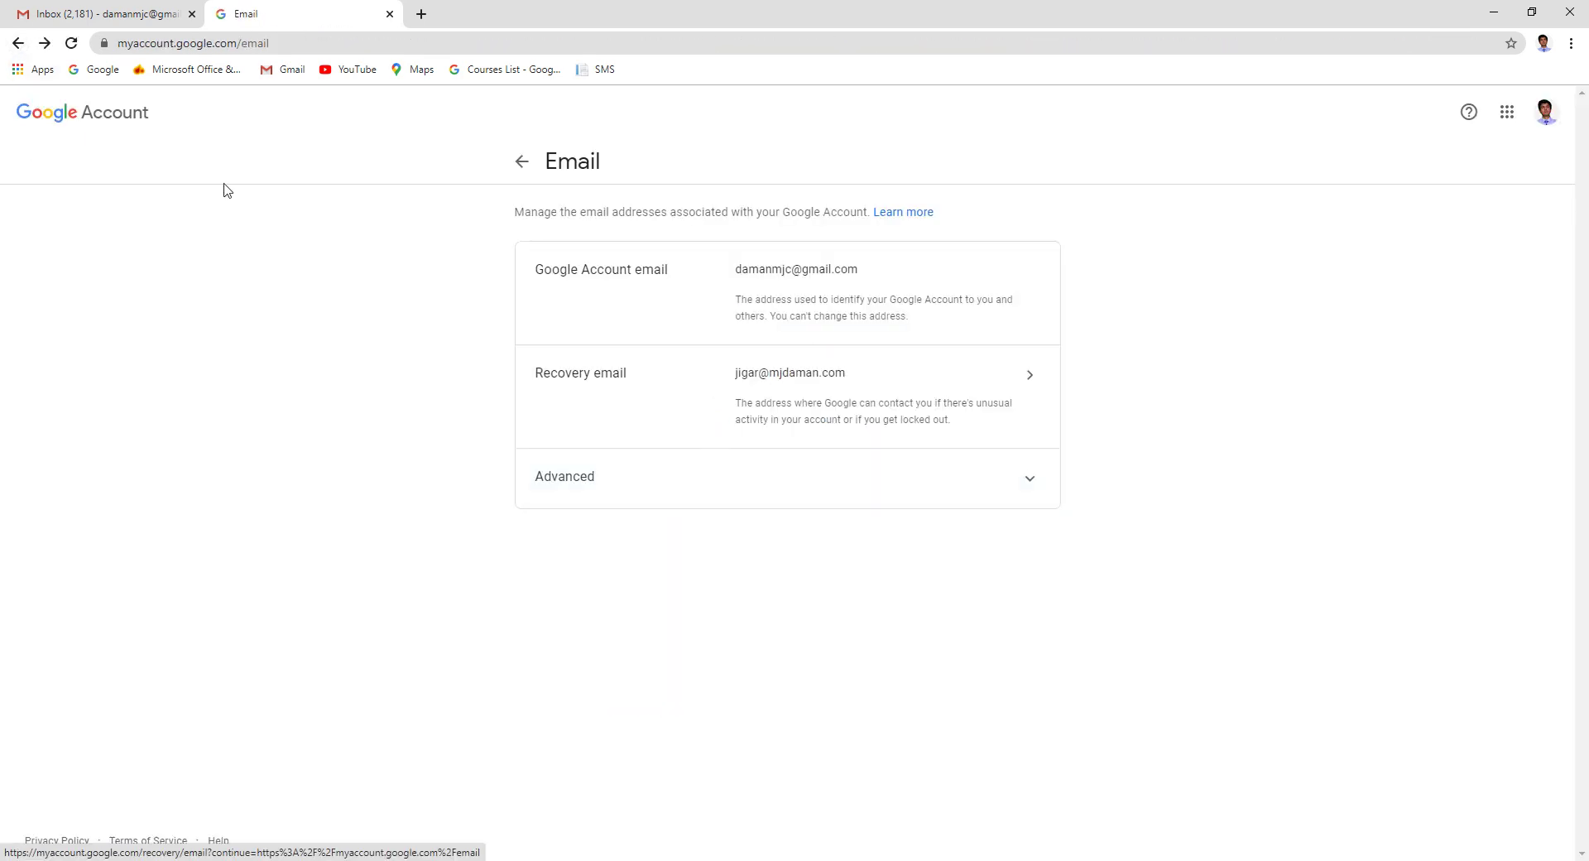
left_click(522, 163)
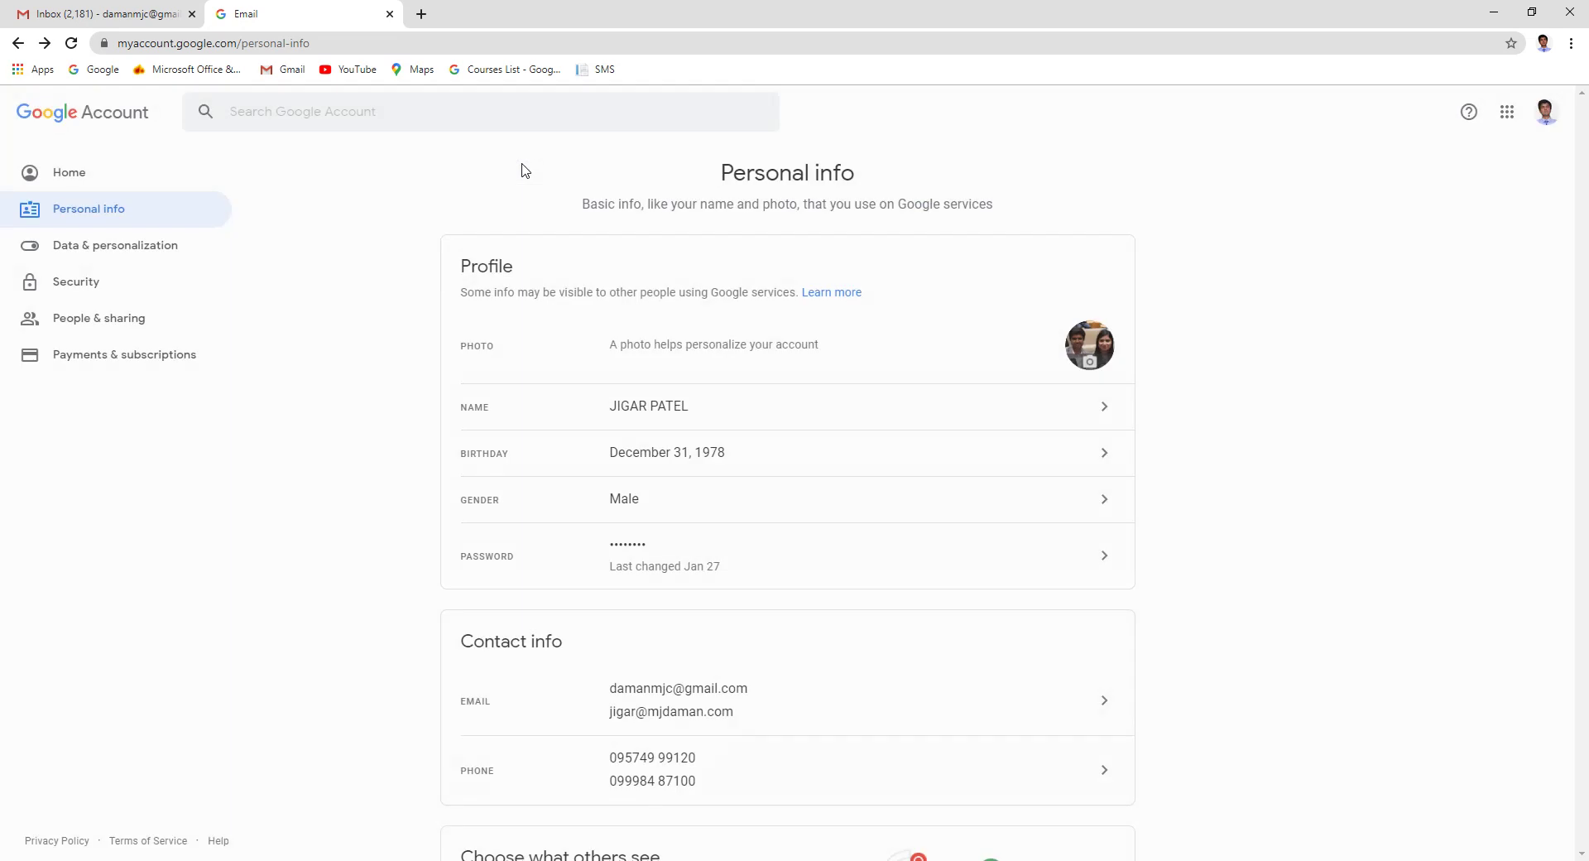
View the page for changing the account's first and last name and return to Personal info without editing
scroll(838, 448, "down", 2)
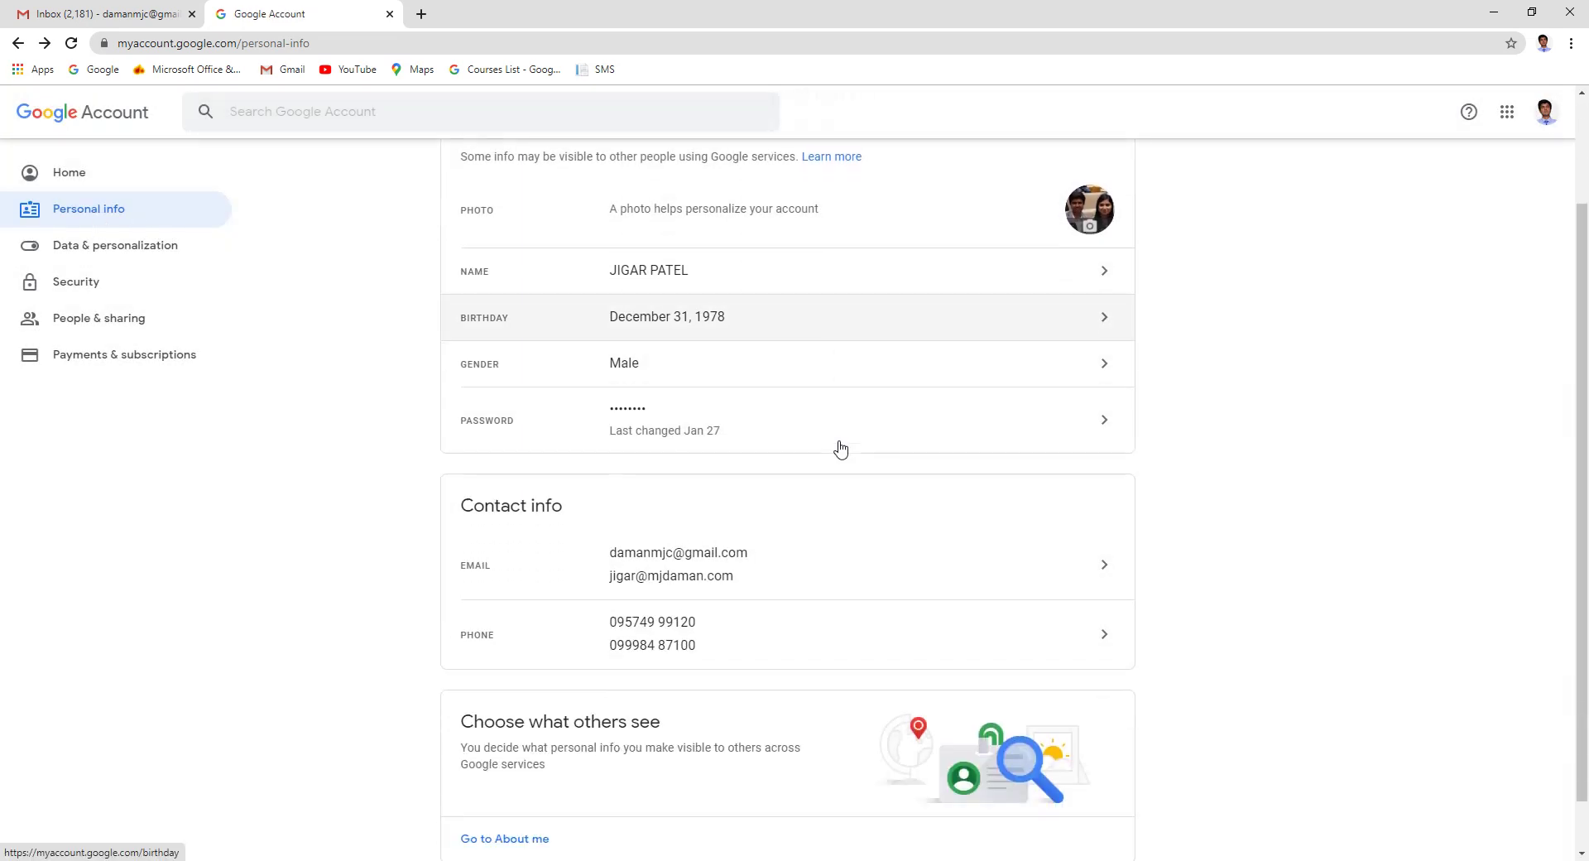
scroll(840, 451, "up", 2)
left_click(686, 413)
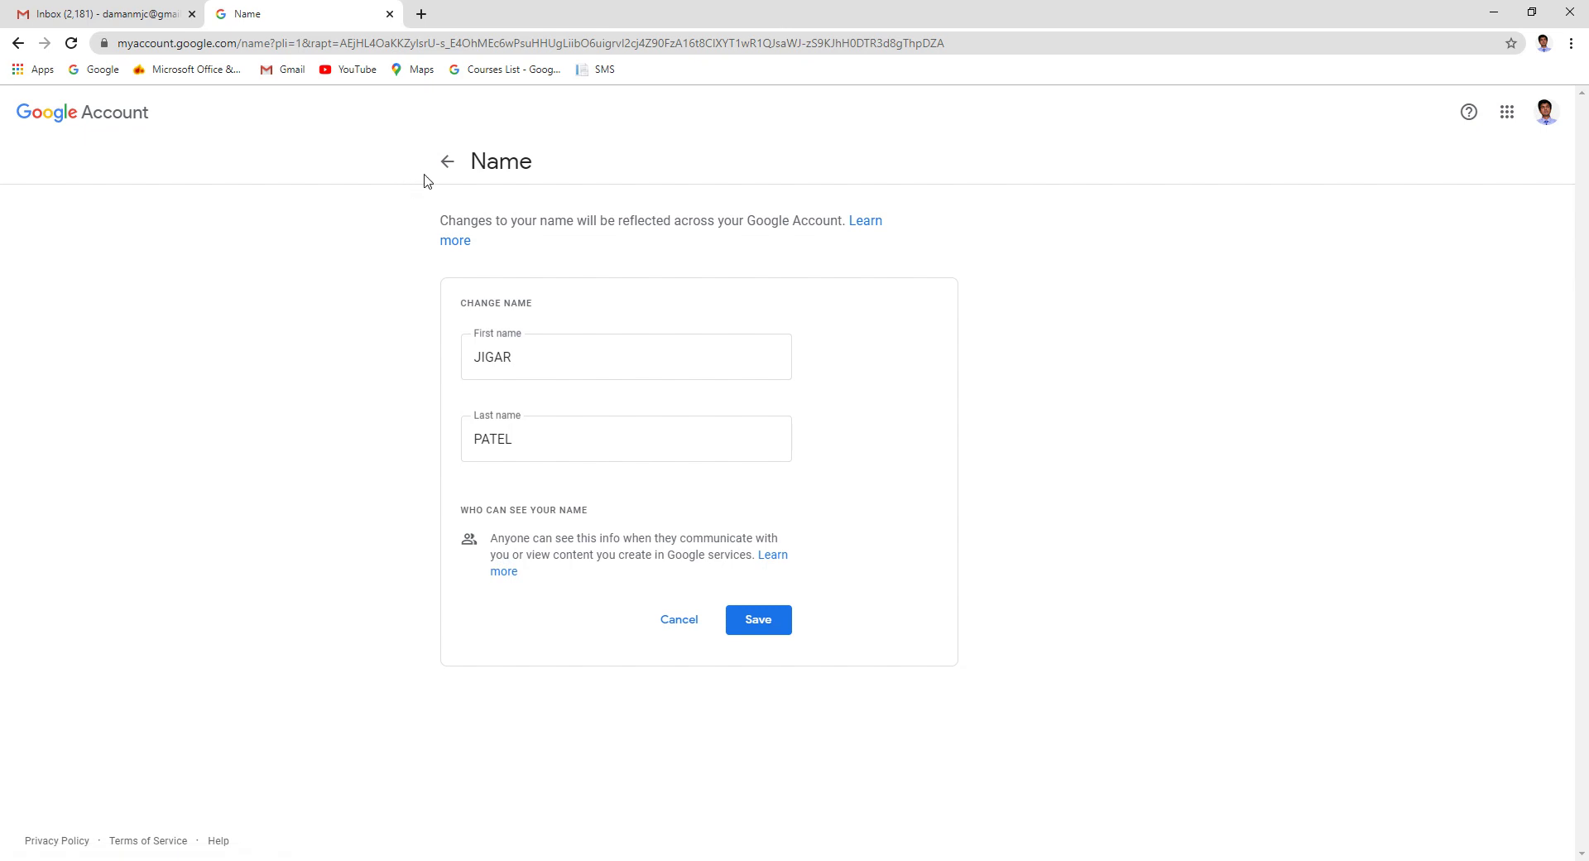
left_click(446, 162)
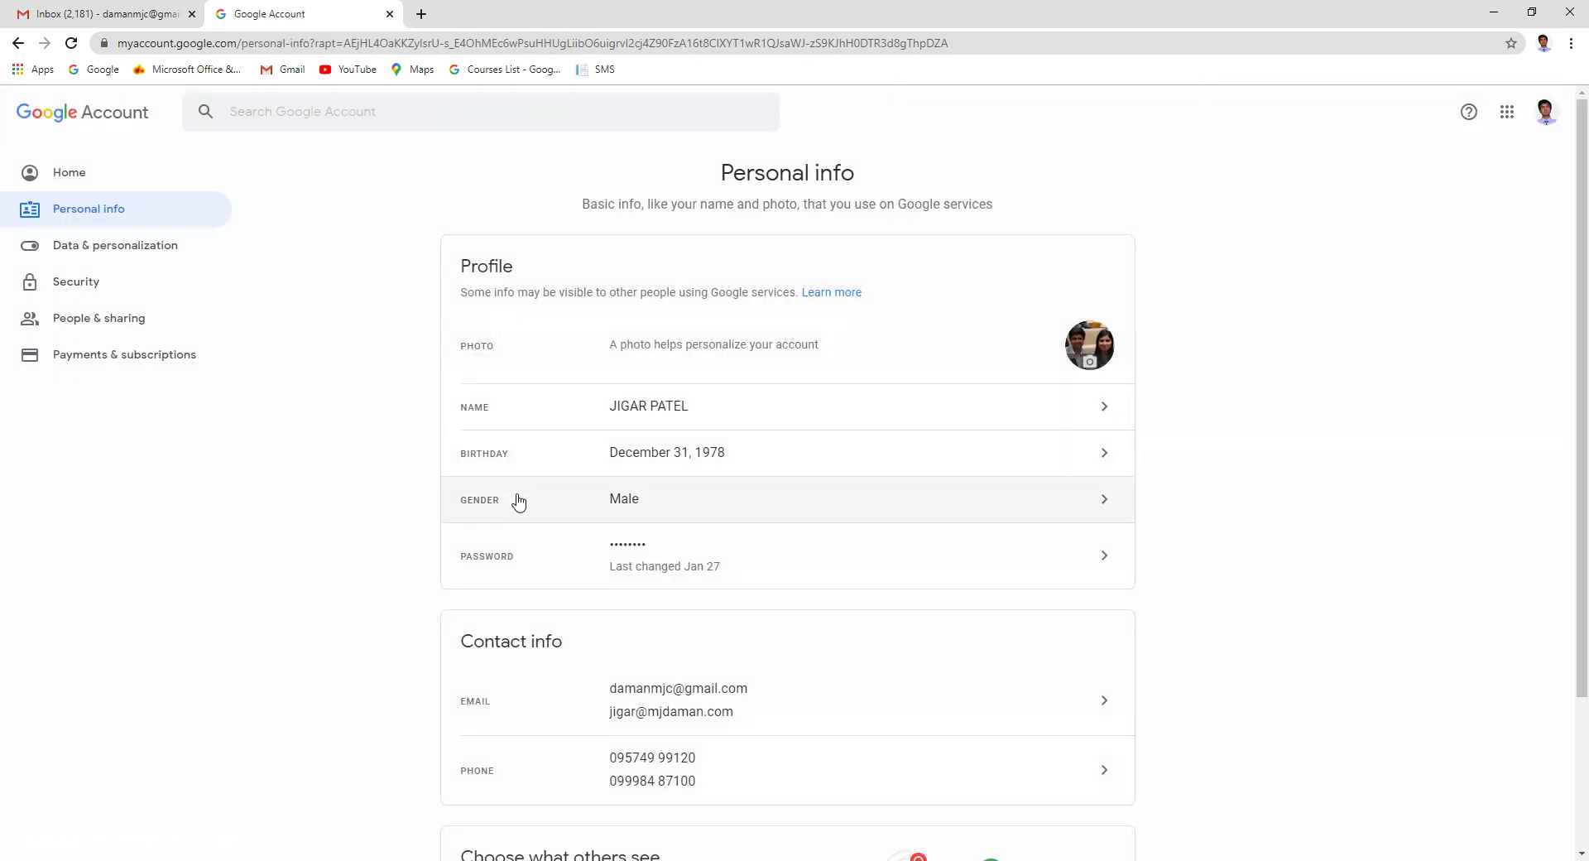
Switch the birthday's visibility to Anyone, restore it to Only you, and return to Personal info
left_click(646, 461)
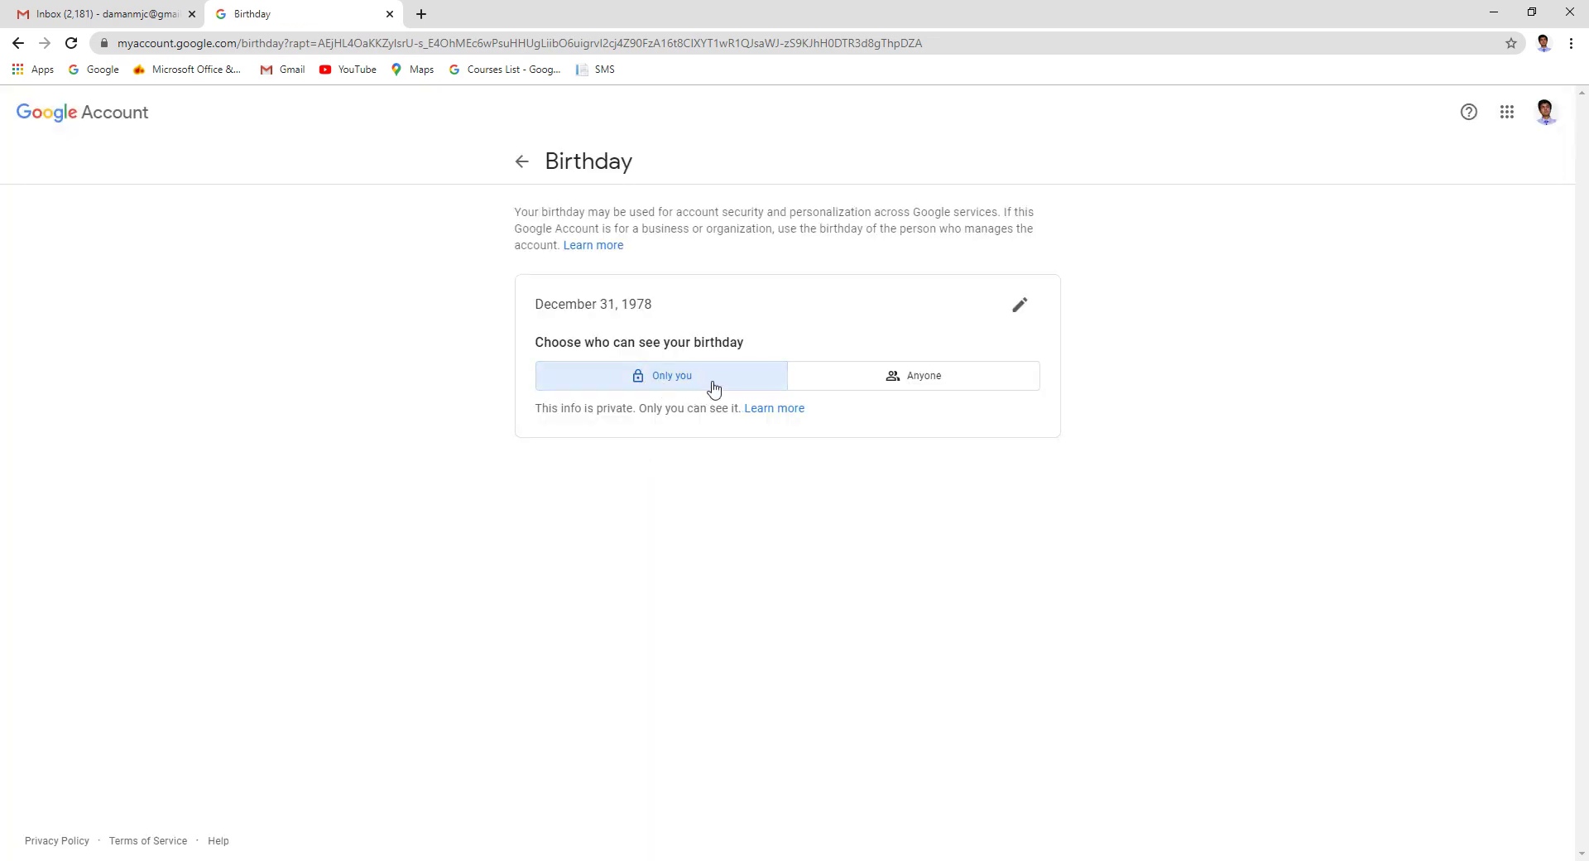
left_click(911, 386)
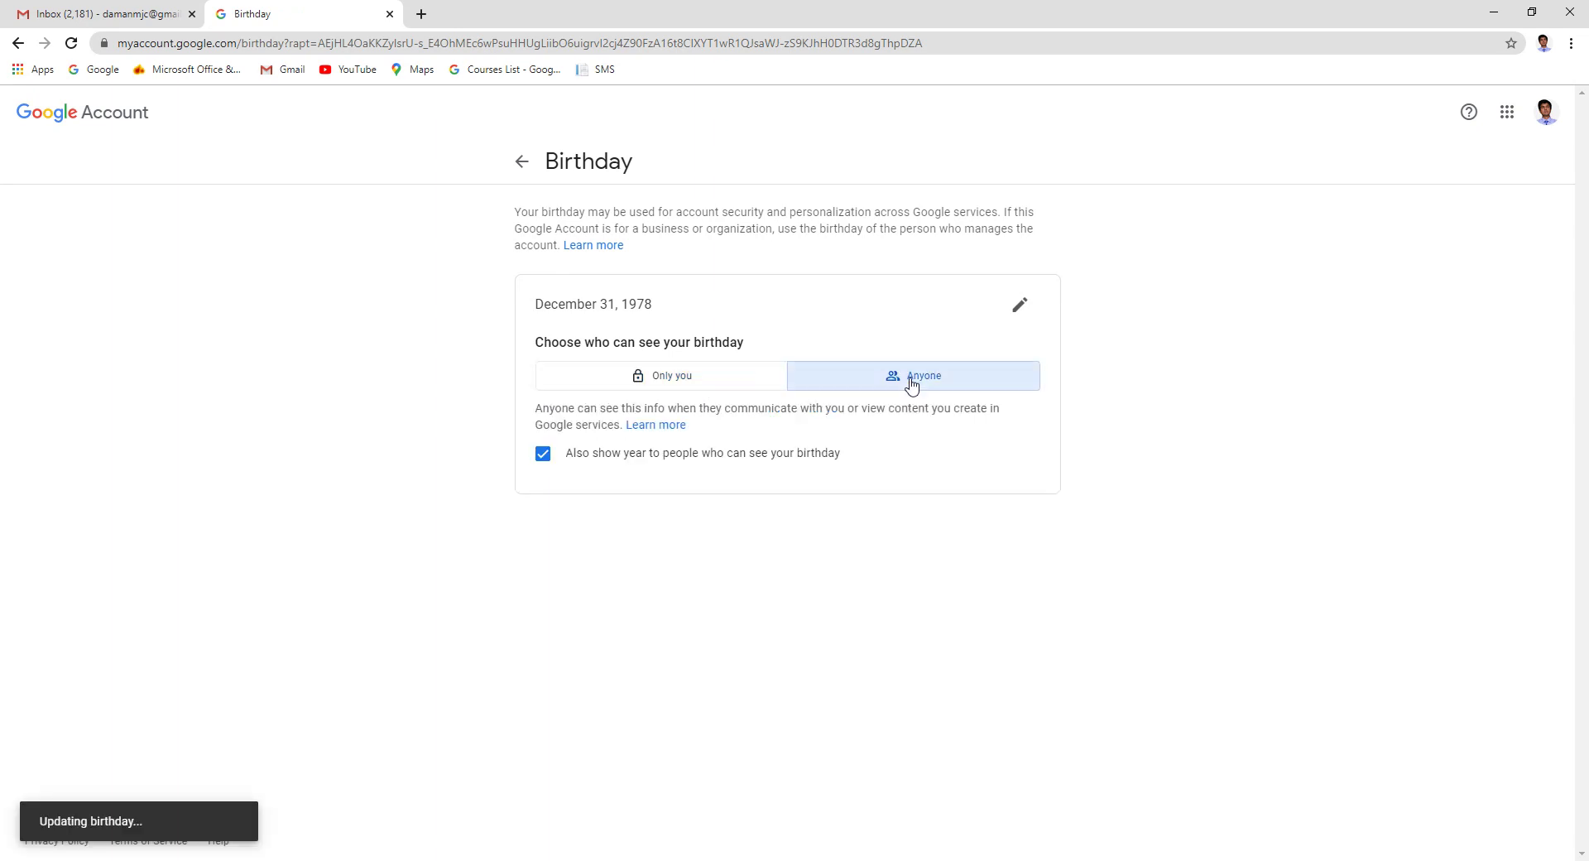
left_click(707, 386)
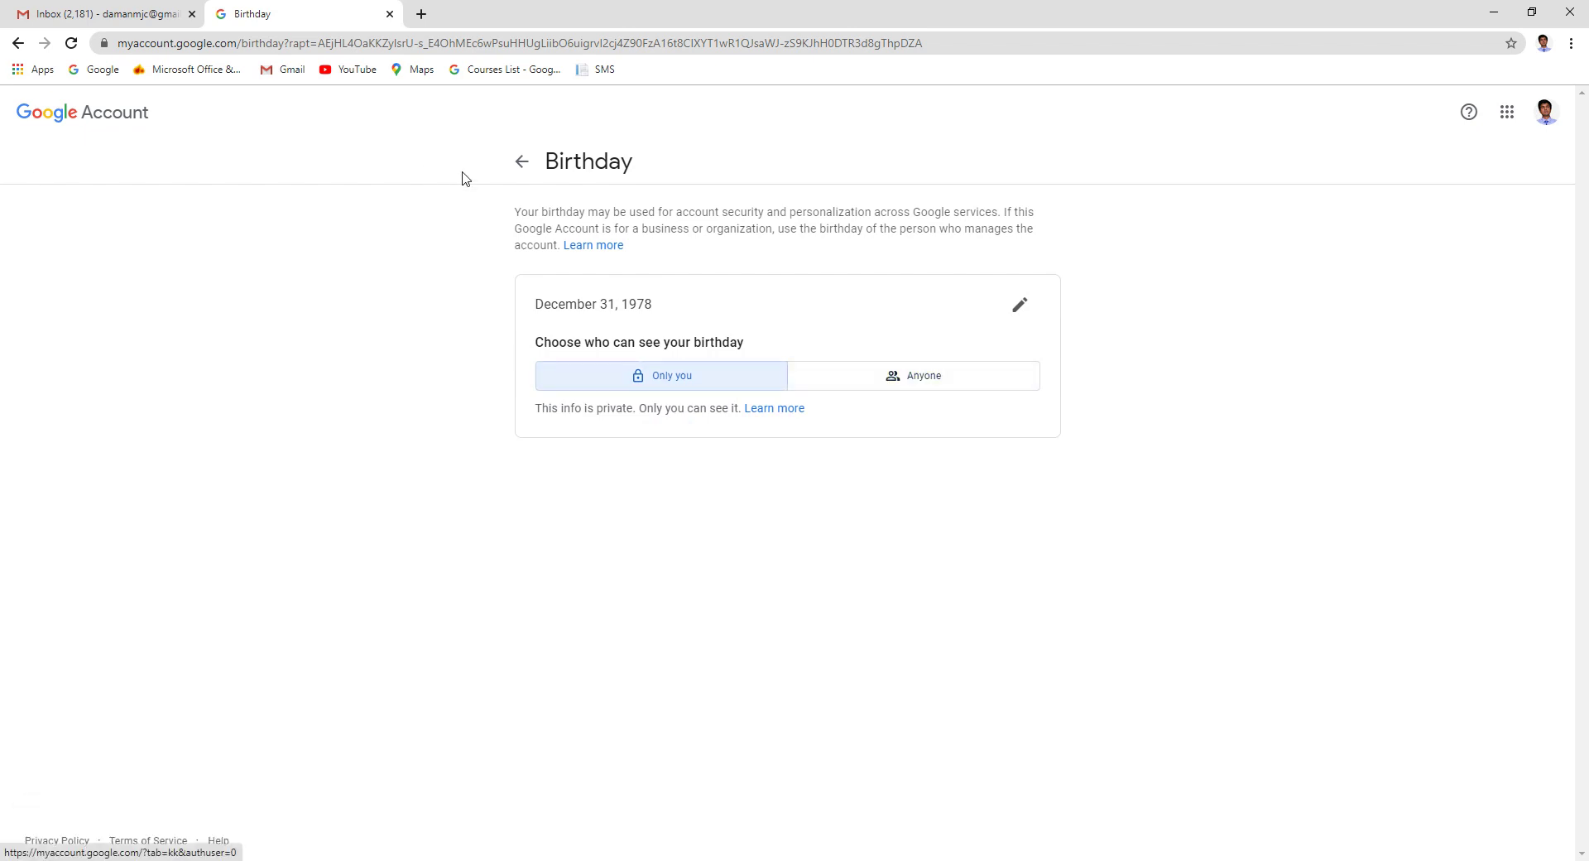
left_click(520, 163)
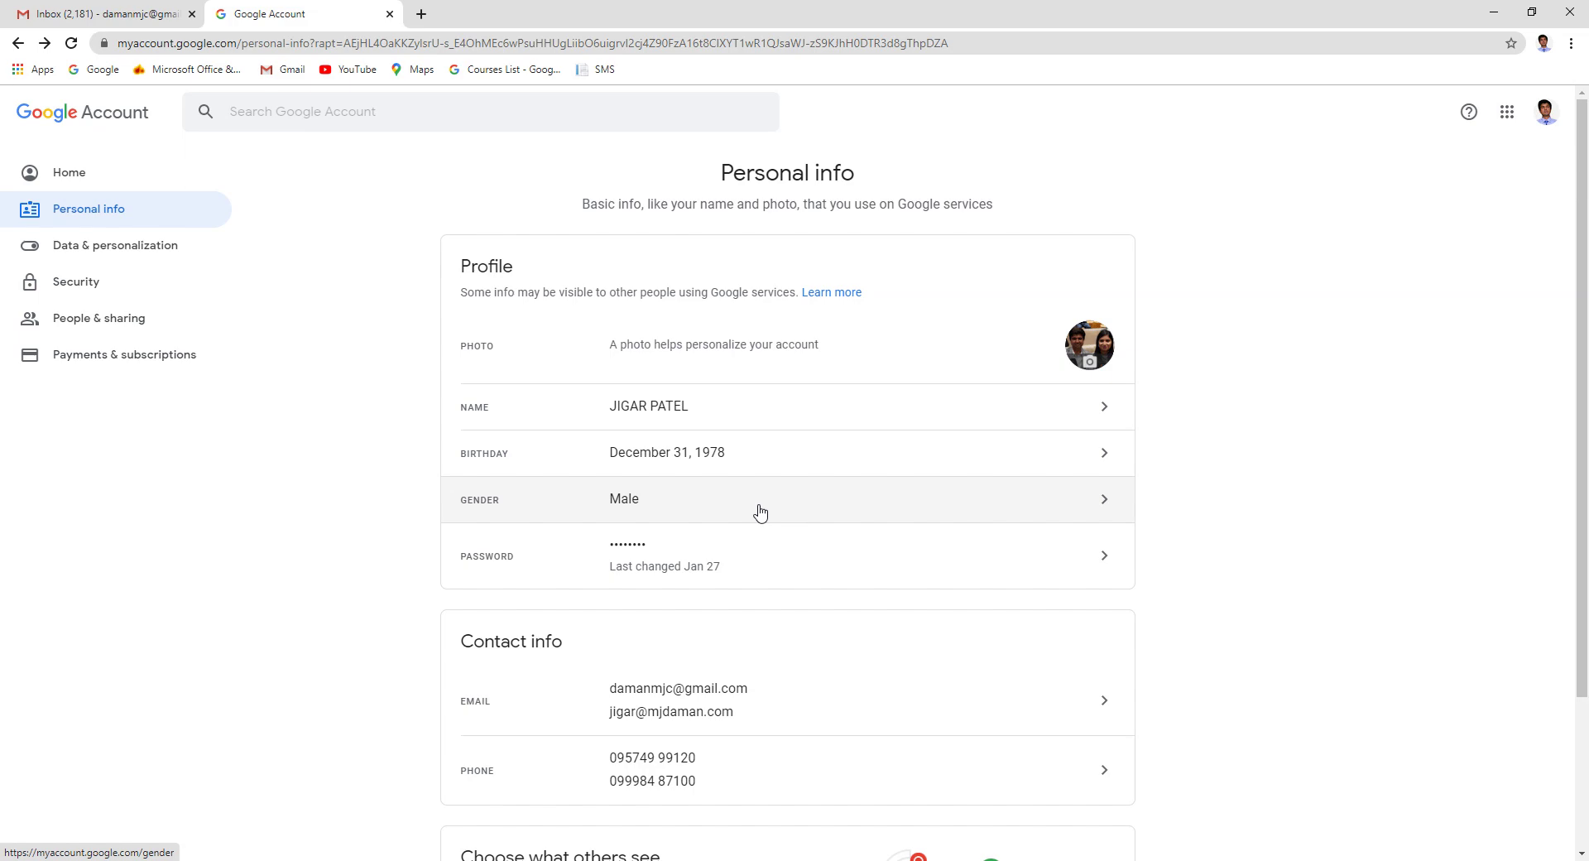
Review the remaining personal and contact info and open the Data & personalization page
scroll(709, 538, "down", 3)
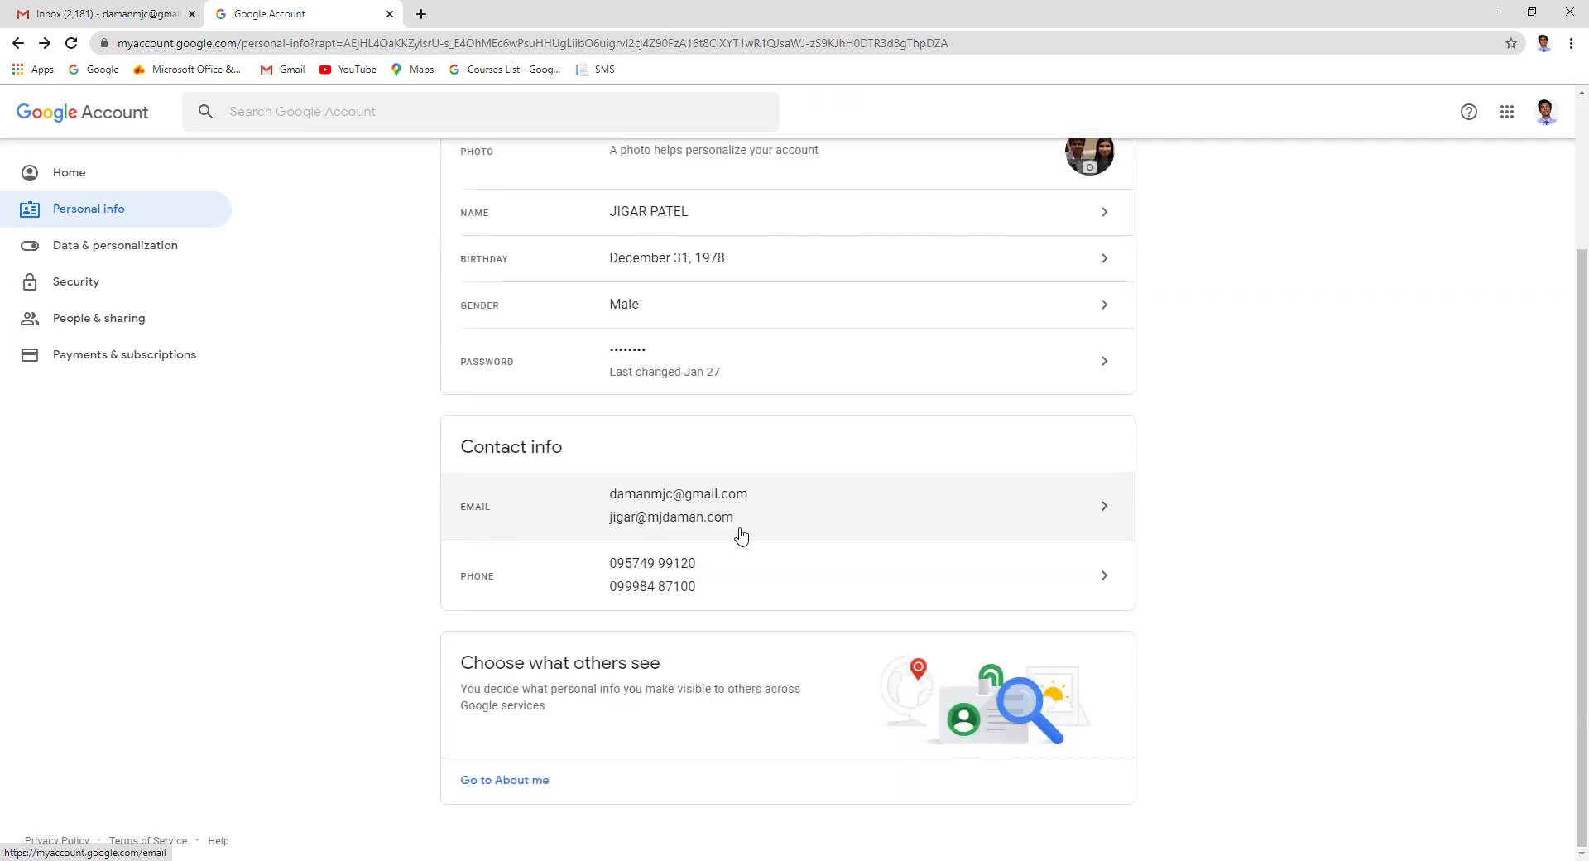
scroll(692, 557, "up", 3)
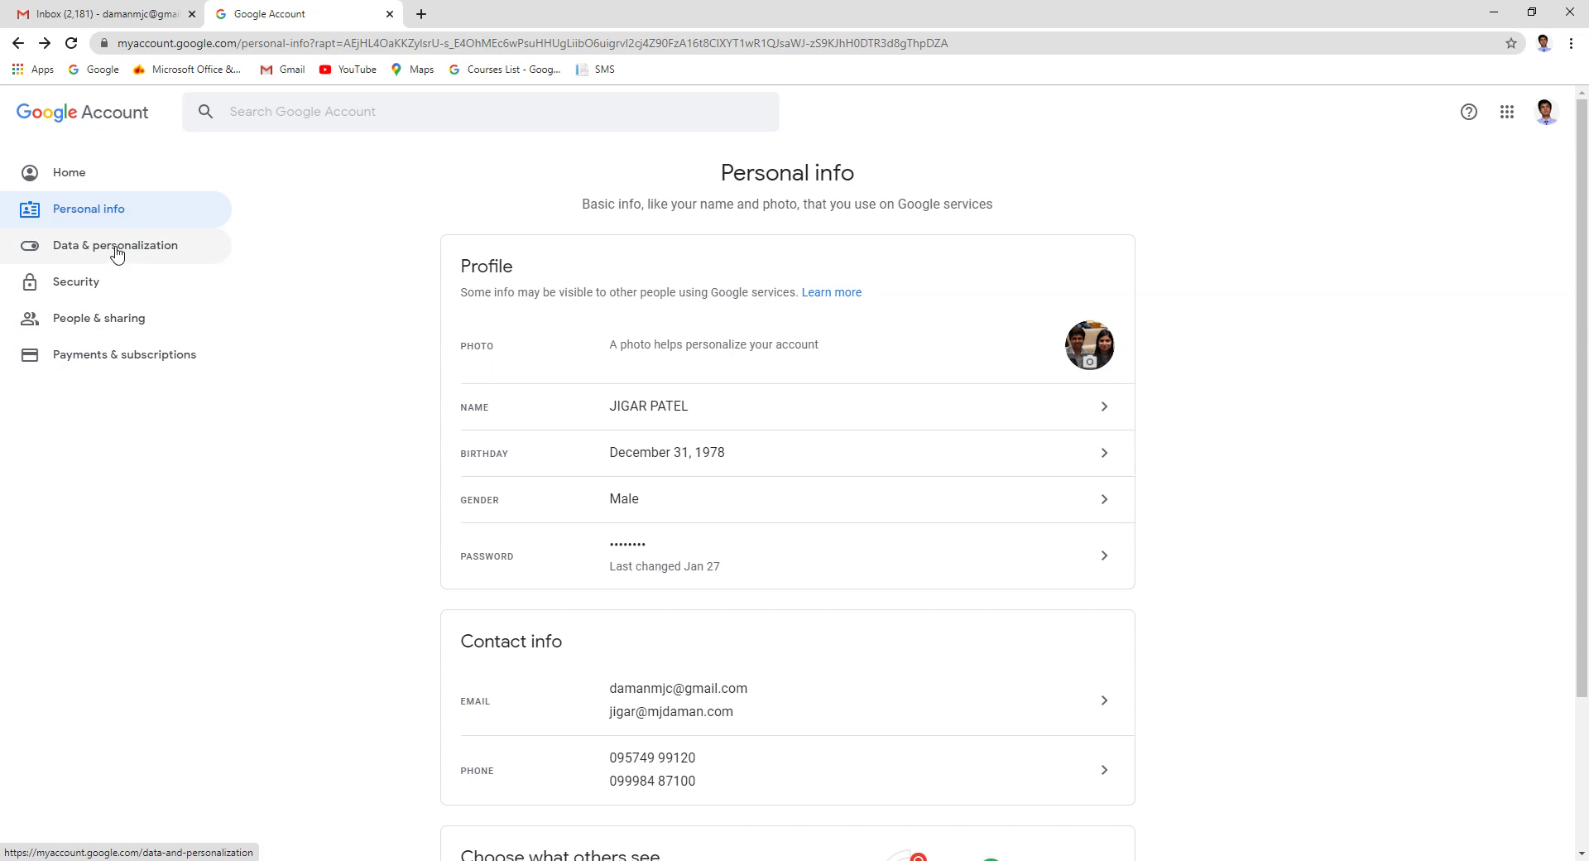
left_click(117, 251)
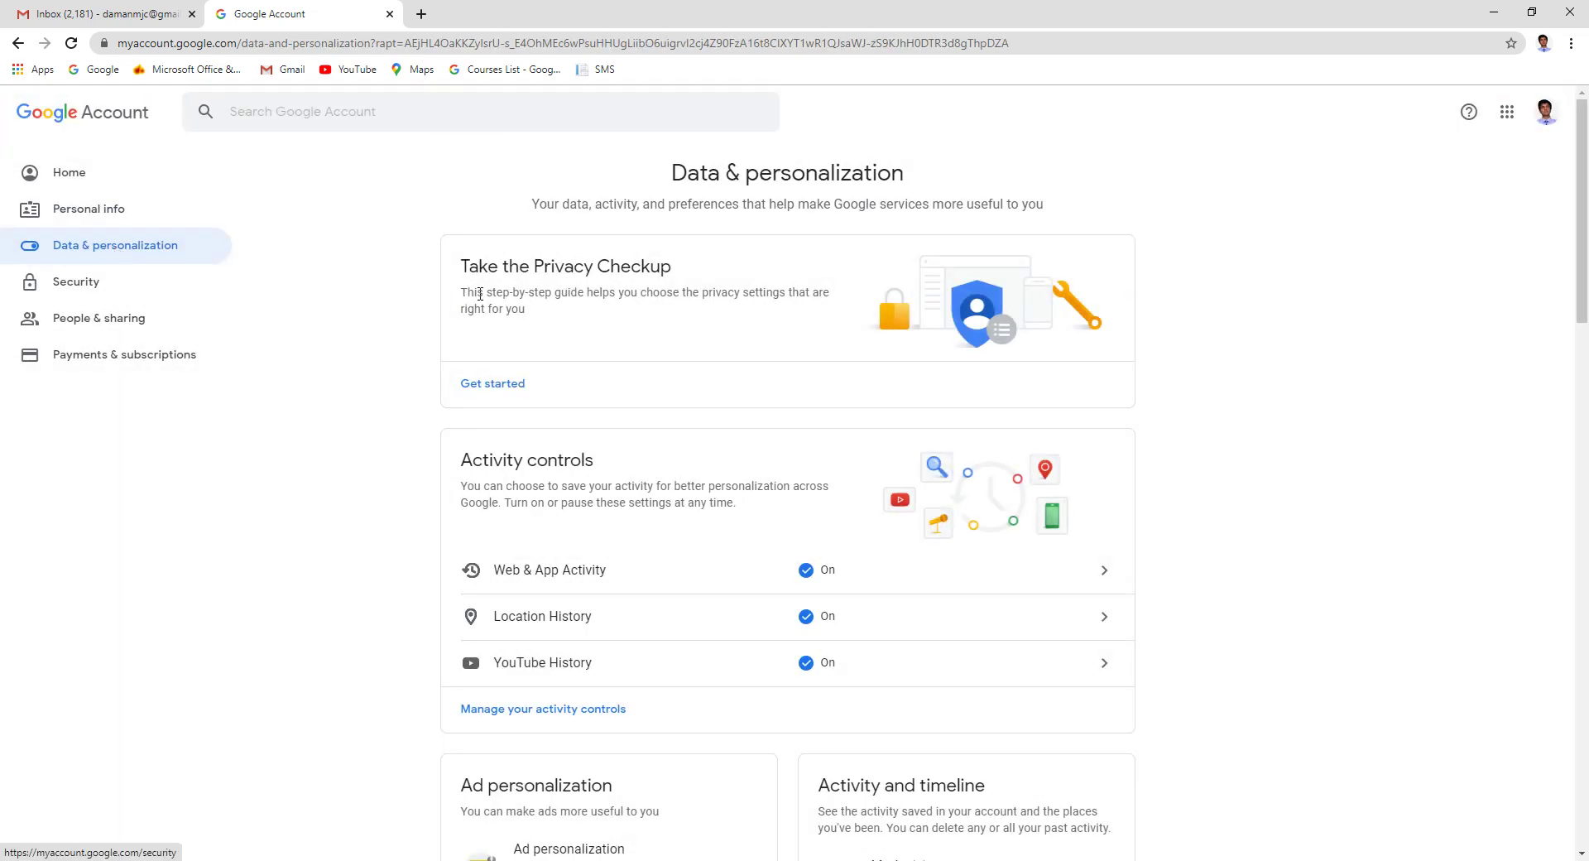
Review the Activity controls section of Data & personalization and open the Web & App Activity settings
scroll(561, 313, "down", 2)
scroll(561, 312, "down", 1)
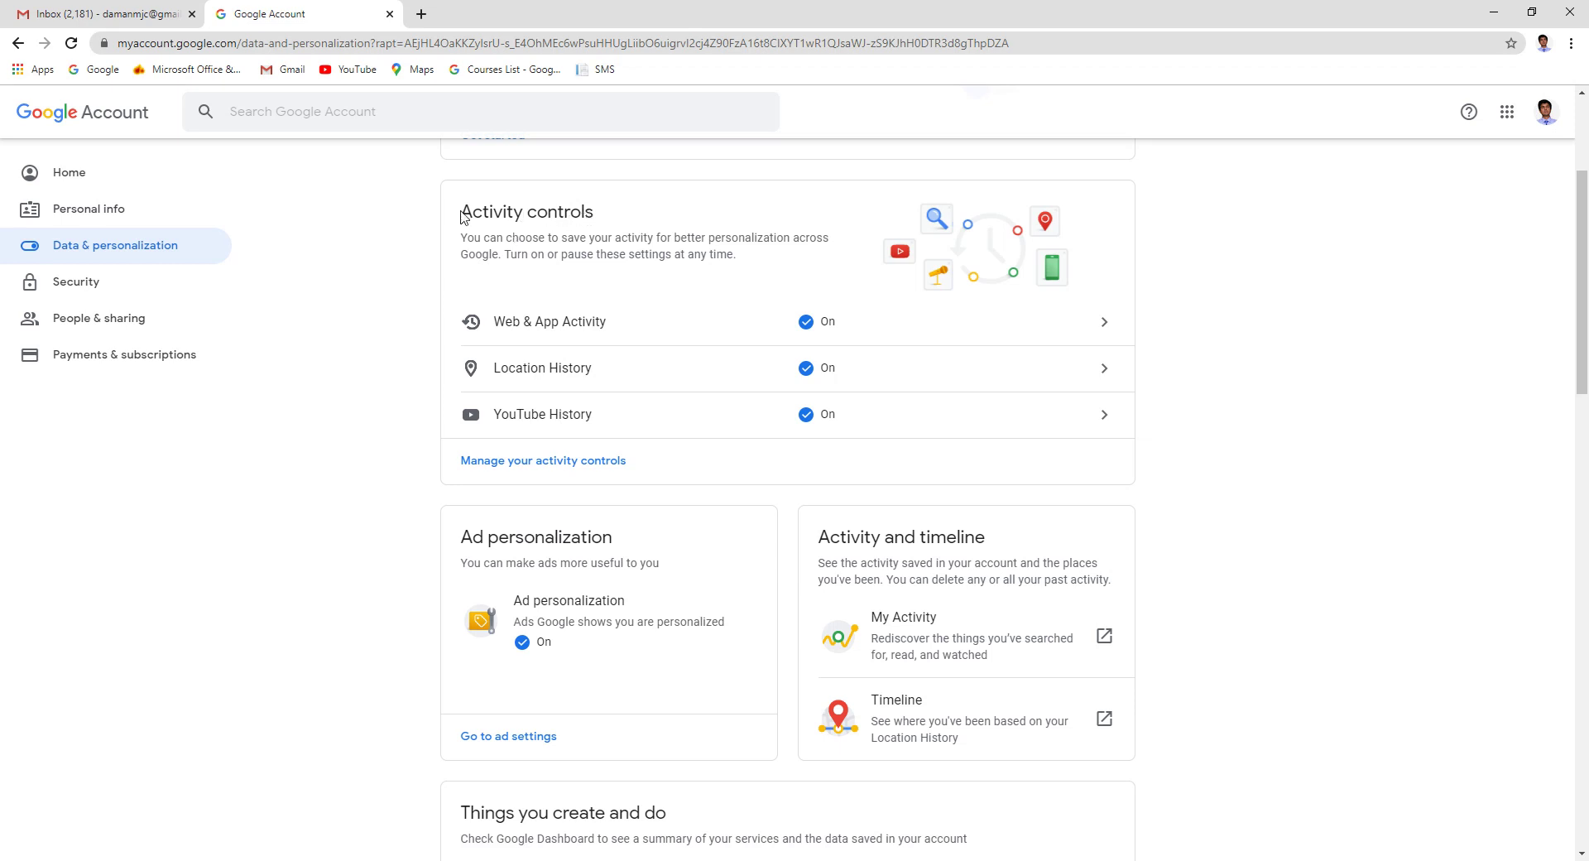
left_click_drag(461, 217, 611, 224)
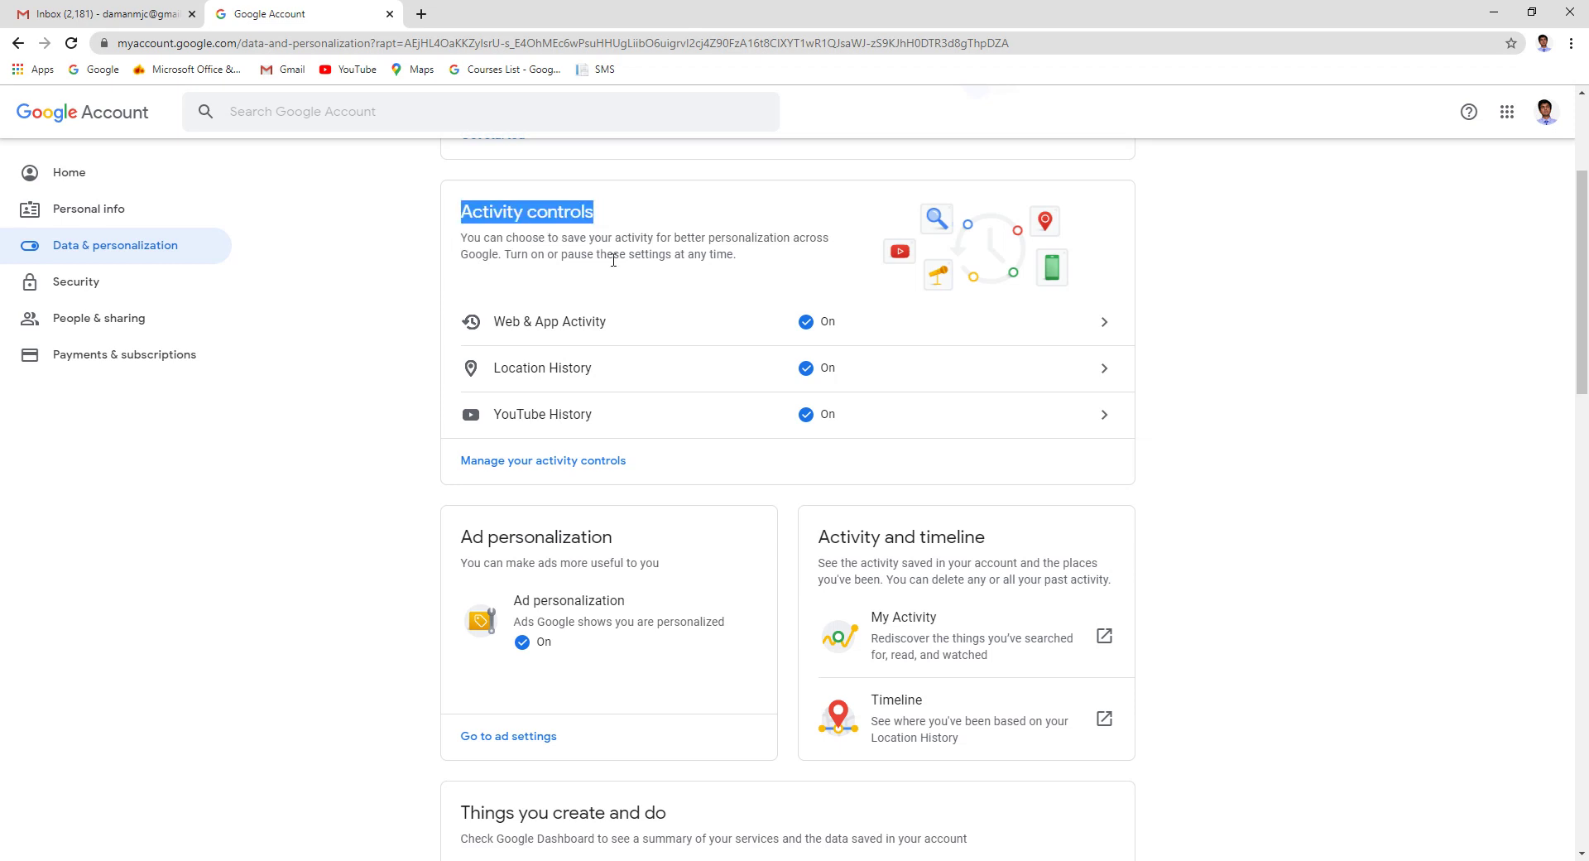
left_click(448, 290)
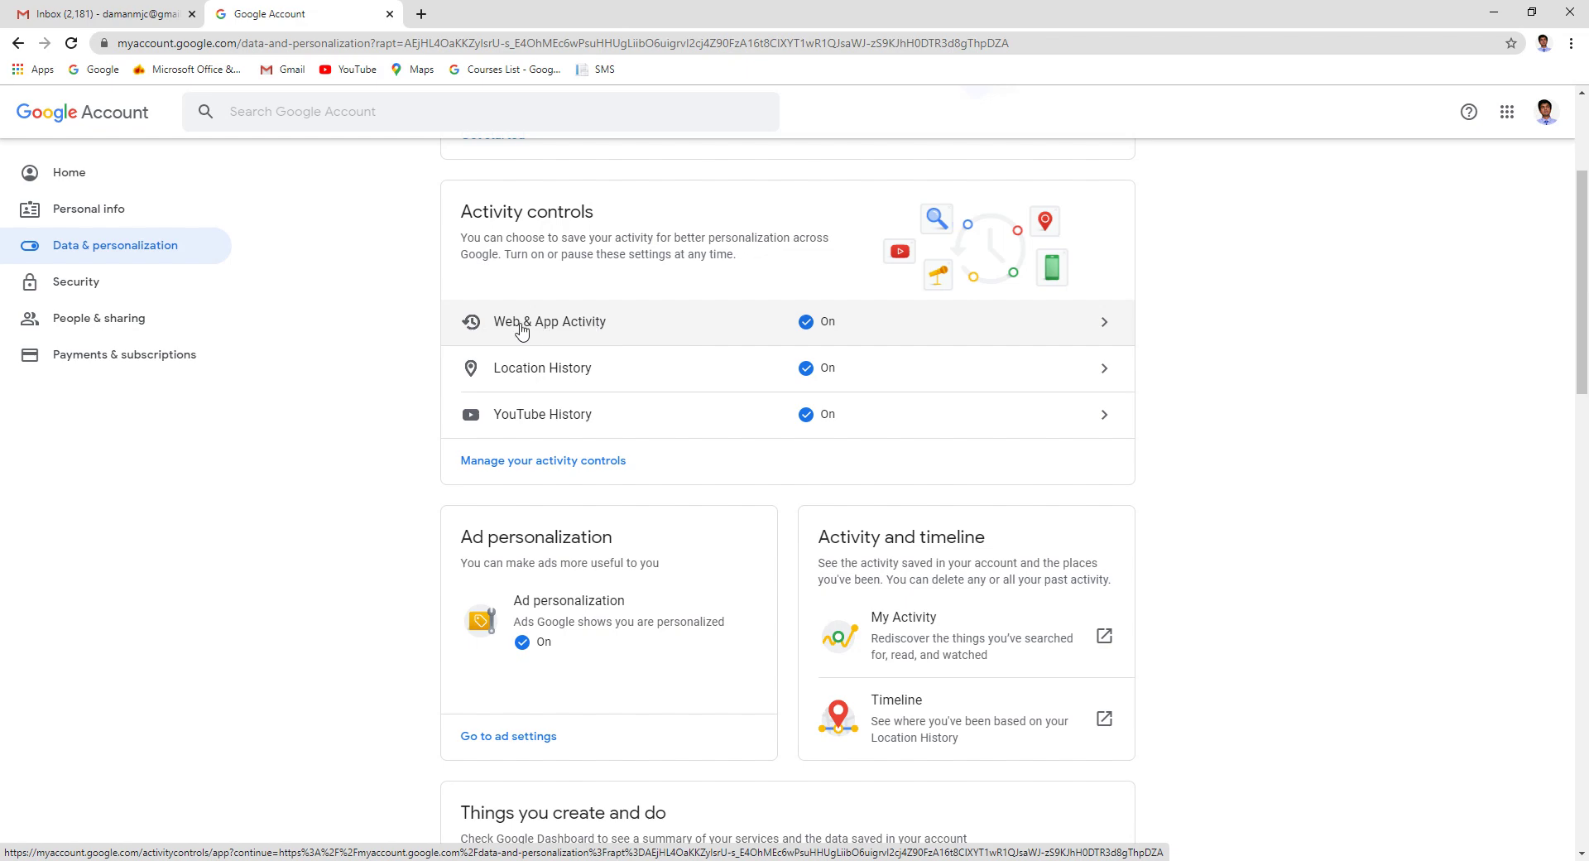
left_click(563, 331)
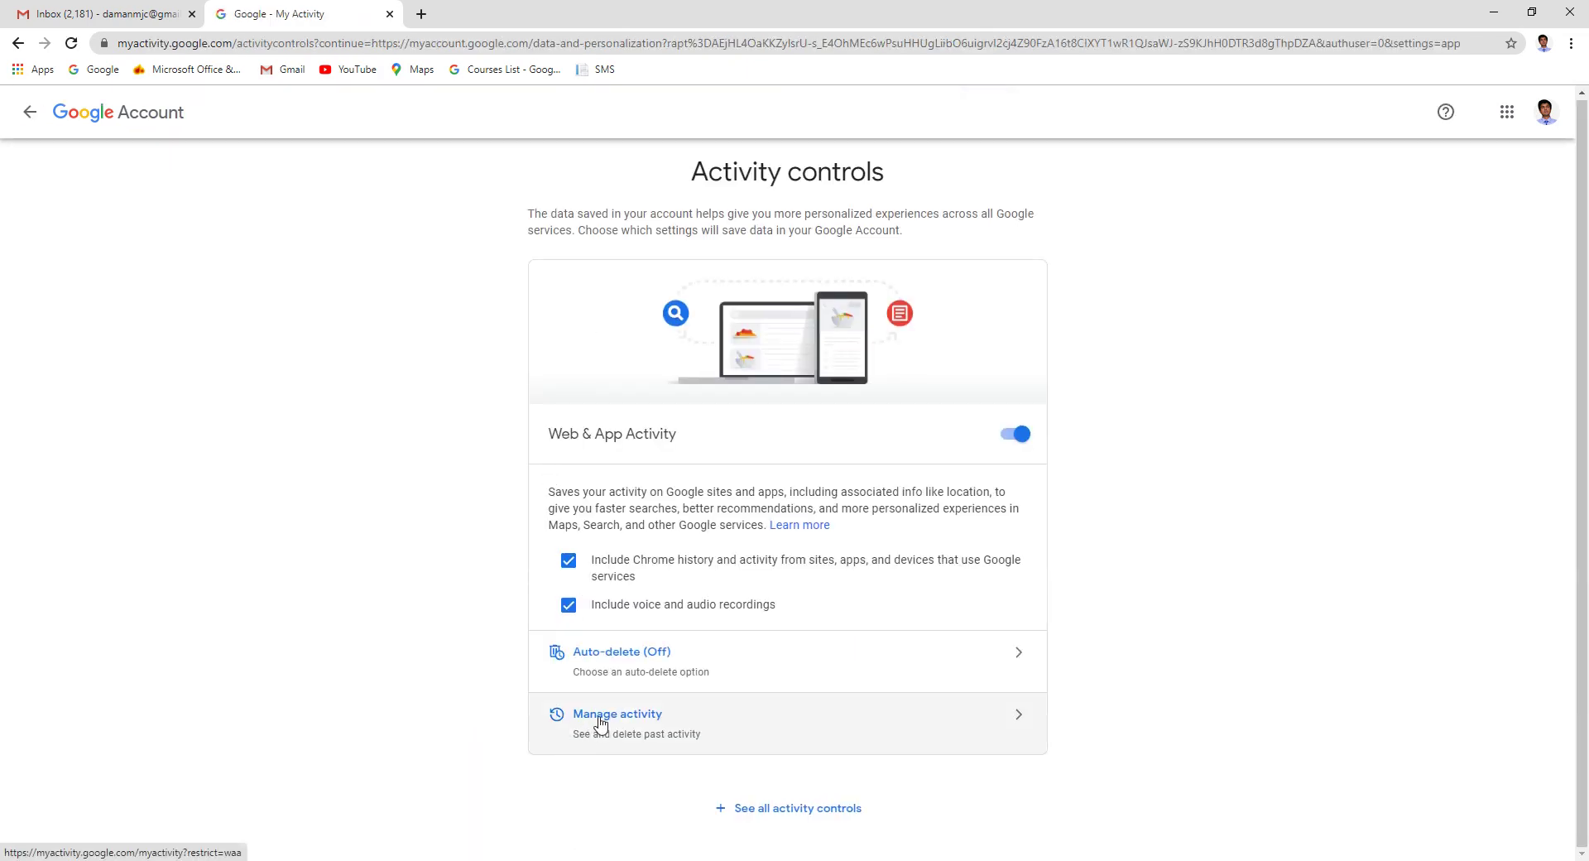
left_click(714, 730)
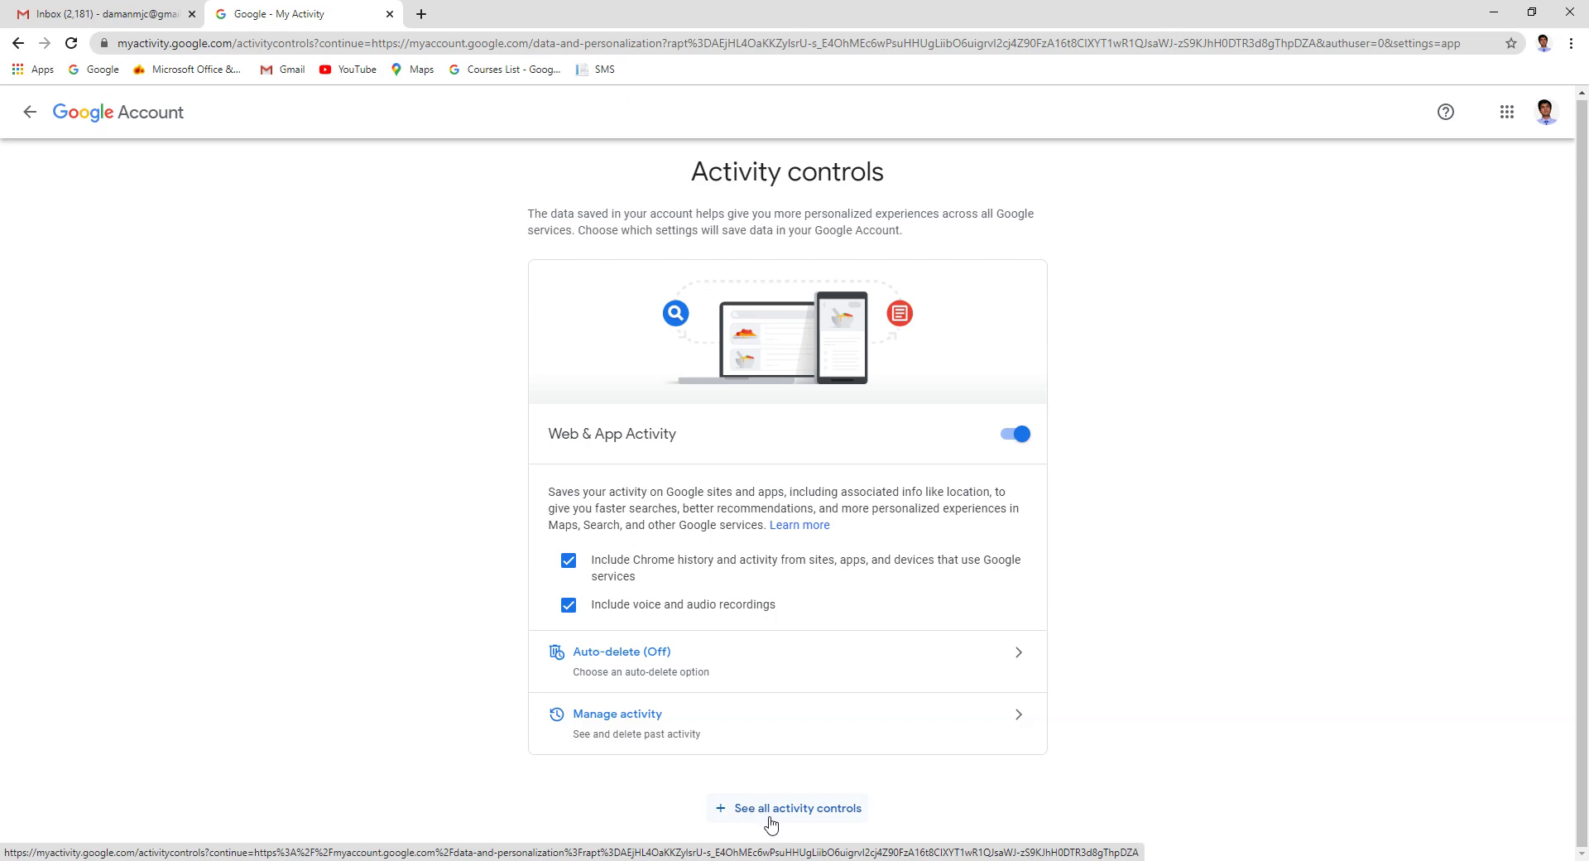
Show all activity controls, review Web & App Activity and Location History, and return to Data & personalization
left_click(826, 815)
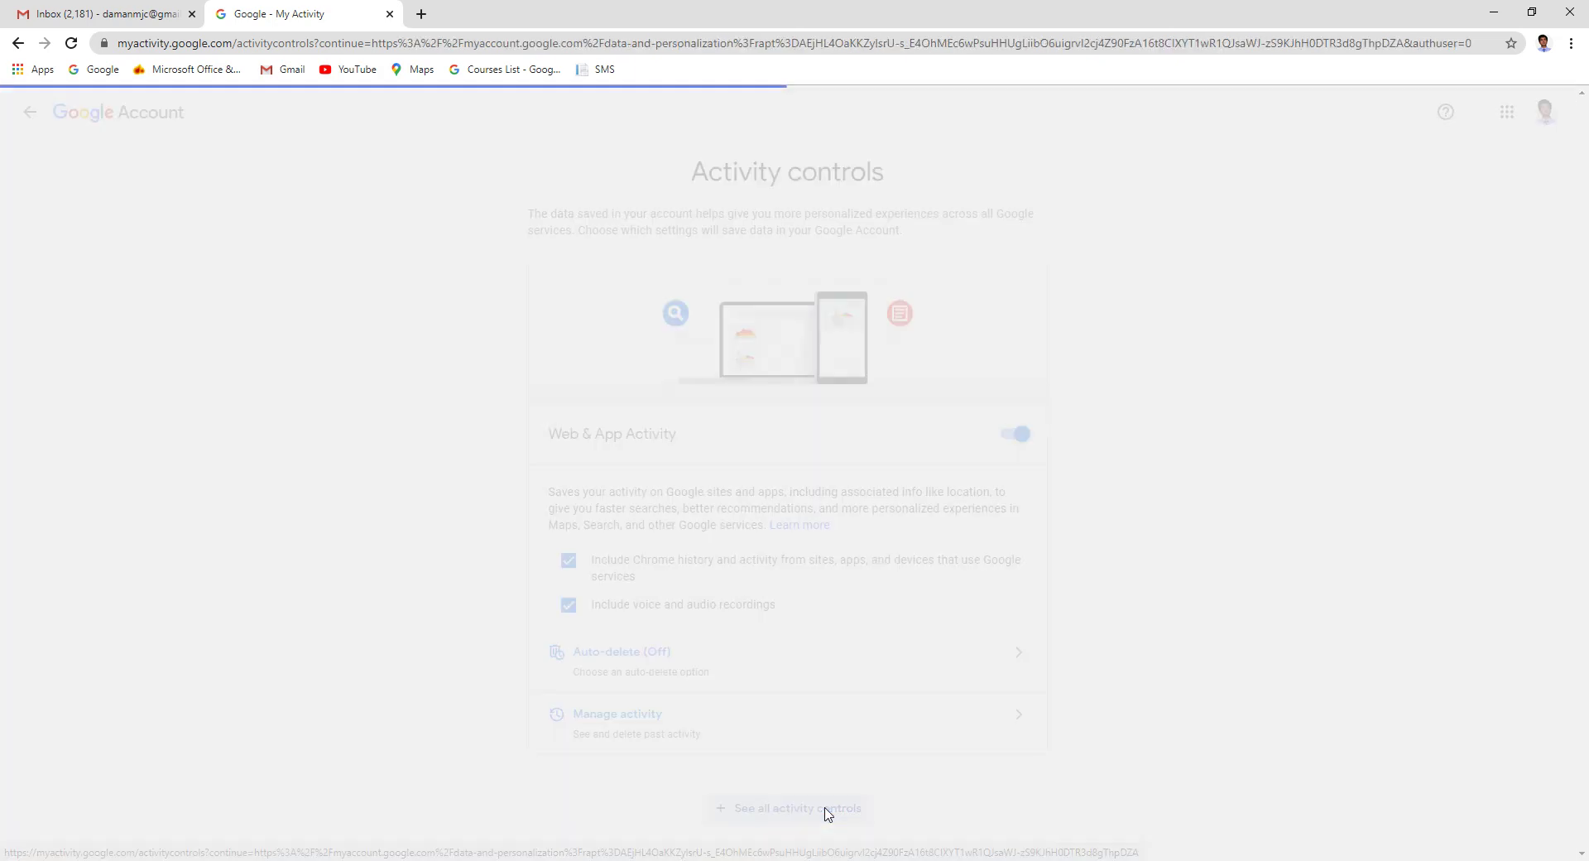
scroll(869, 539, "down", 6)
scroll(869, 539, "down", 4)
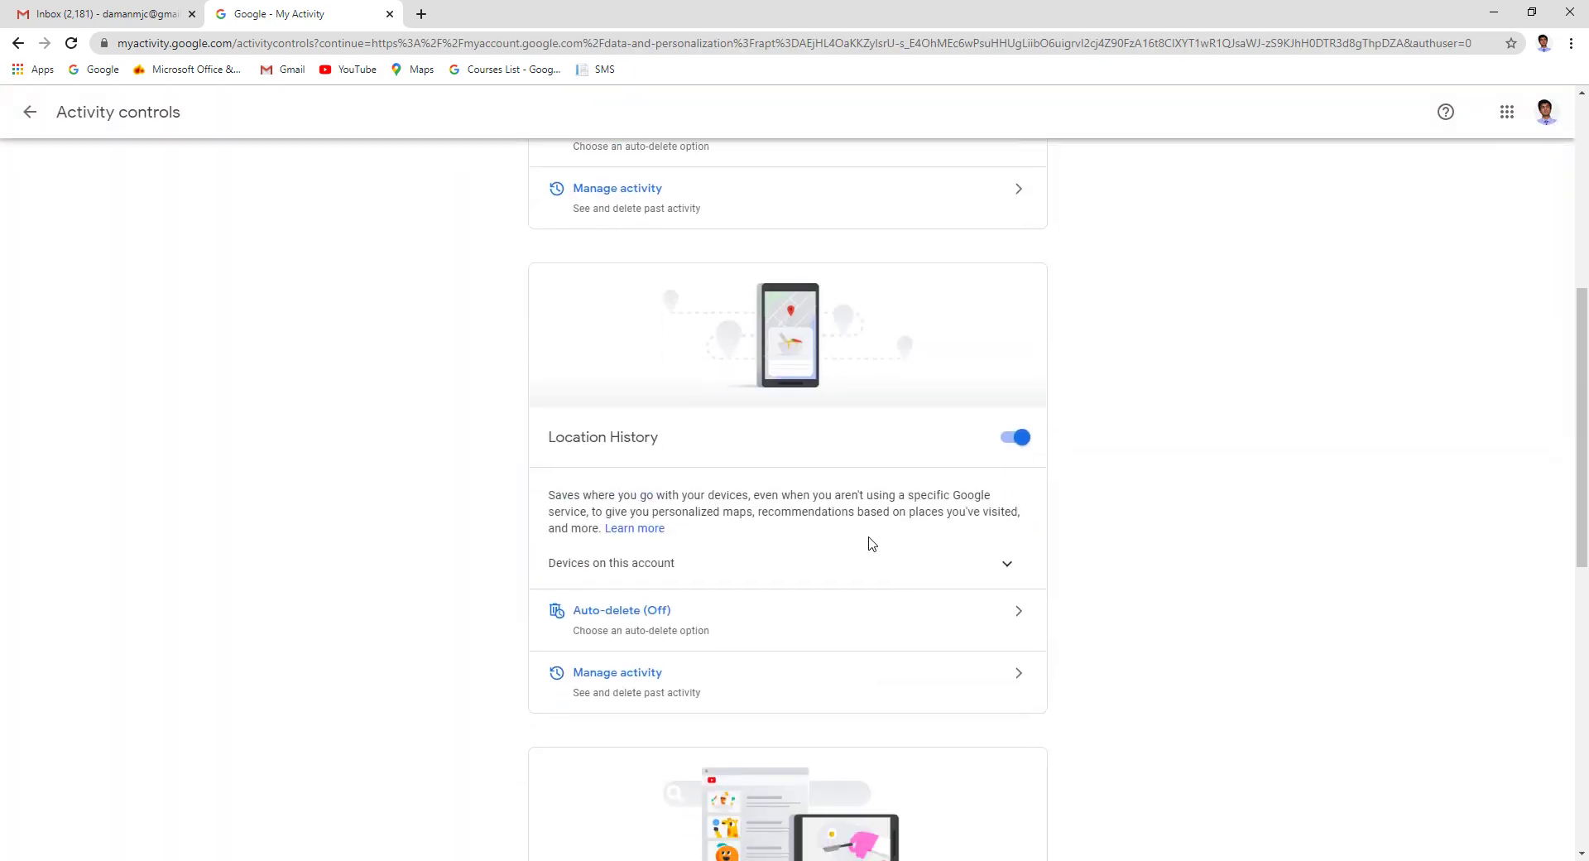
scroll(867, 542, "up", 7)
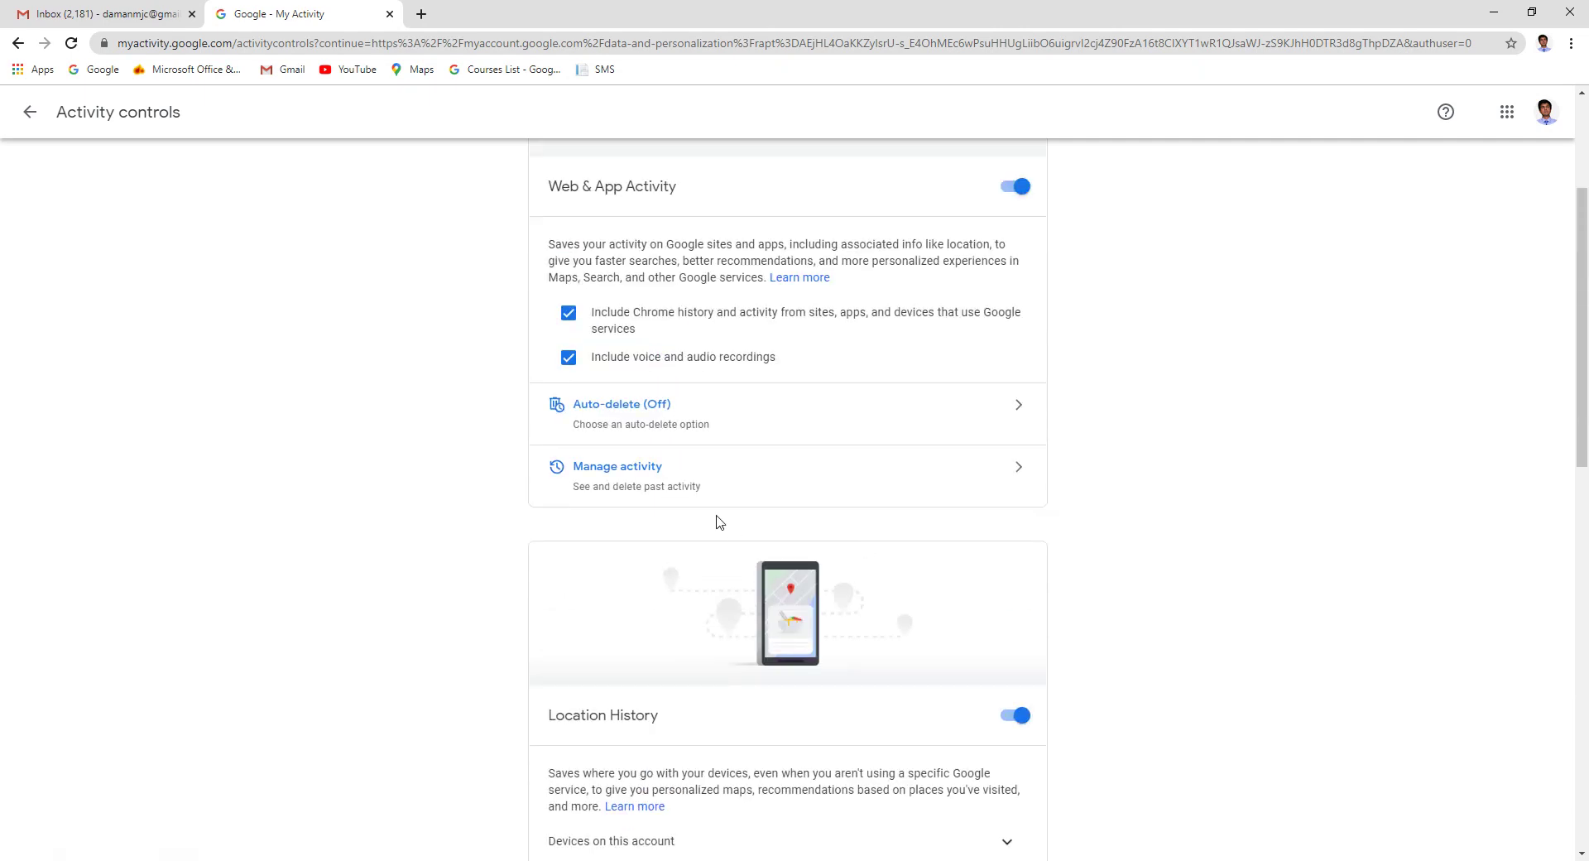
scroll(712, 533, "up", 1)
scroll(580, 342, "up", 2)
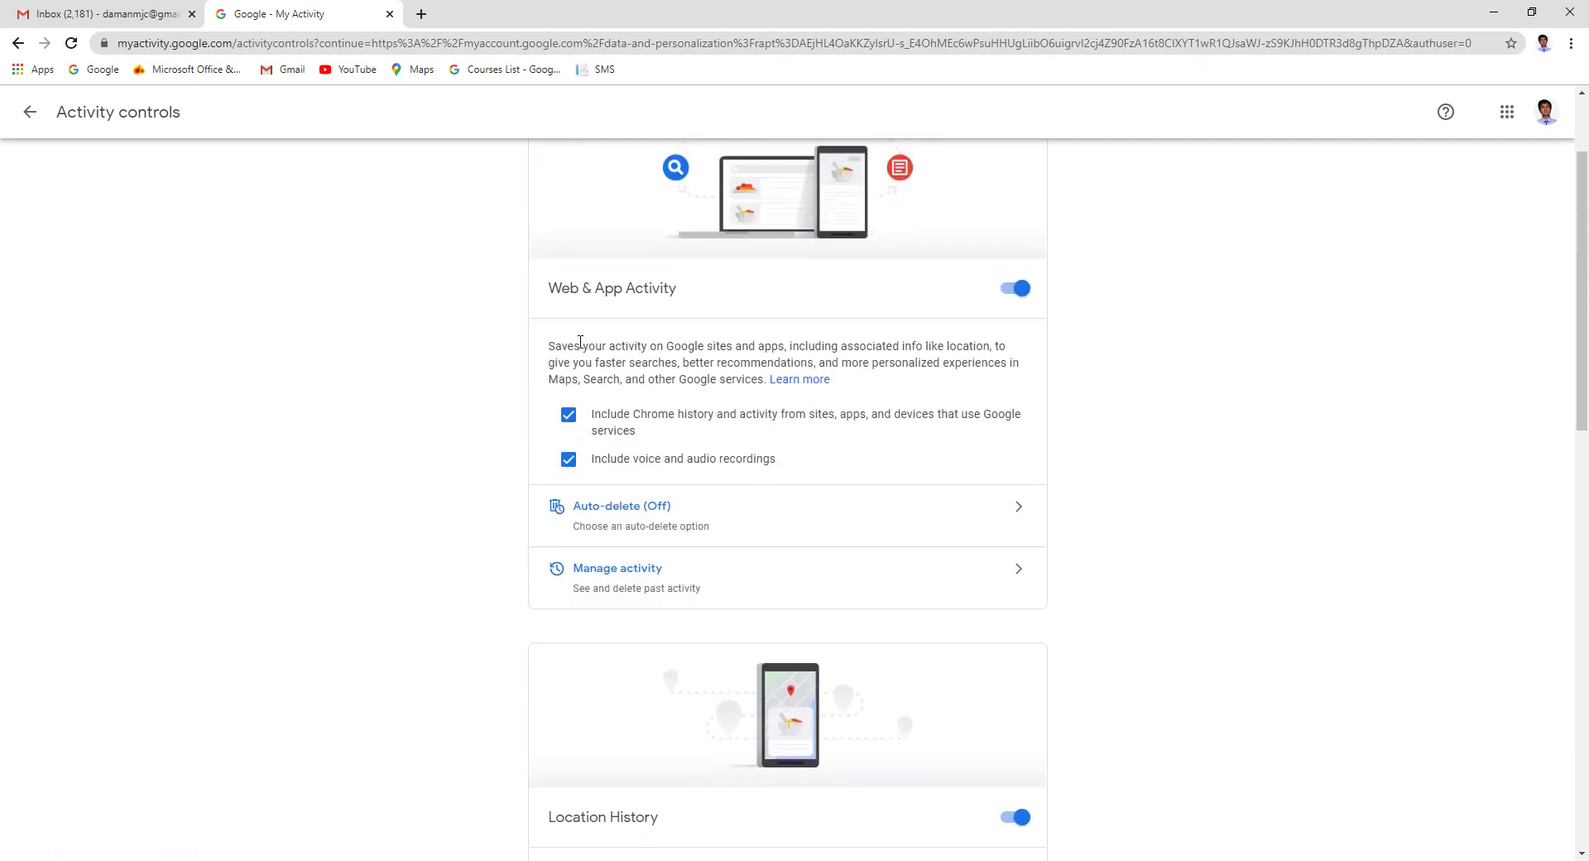
left_click_drag(552, 436, 695, 439)
scroll(691, 441, "down", 4)
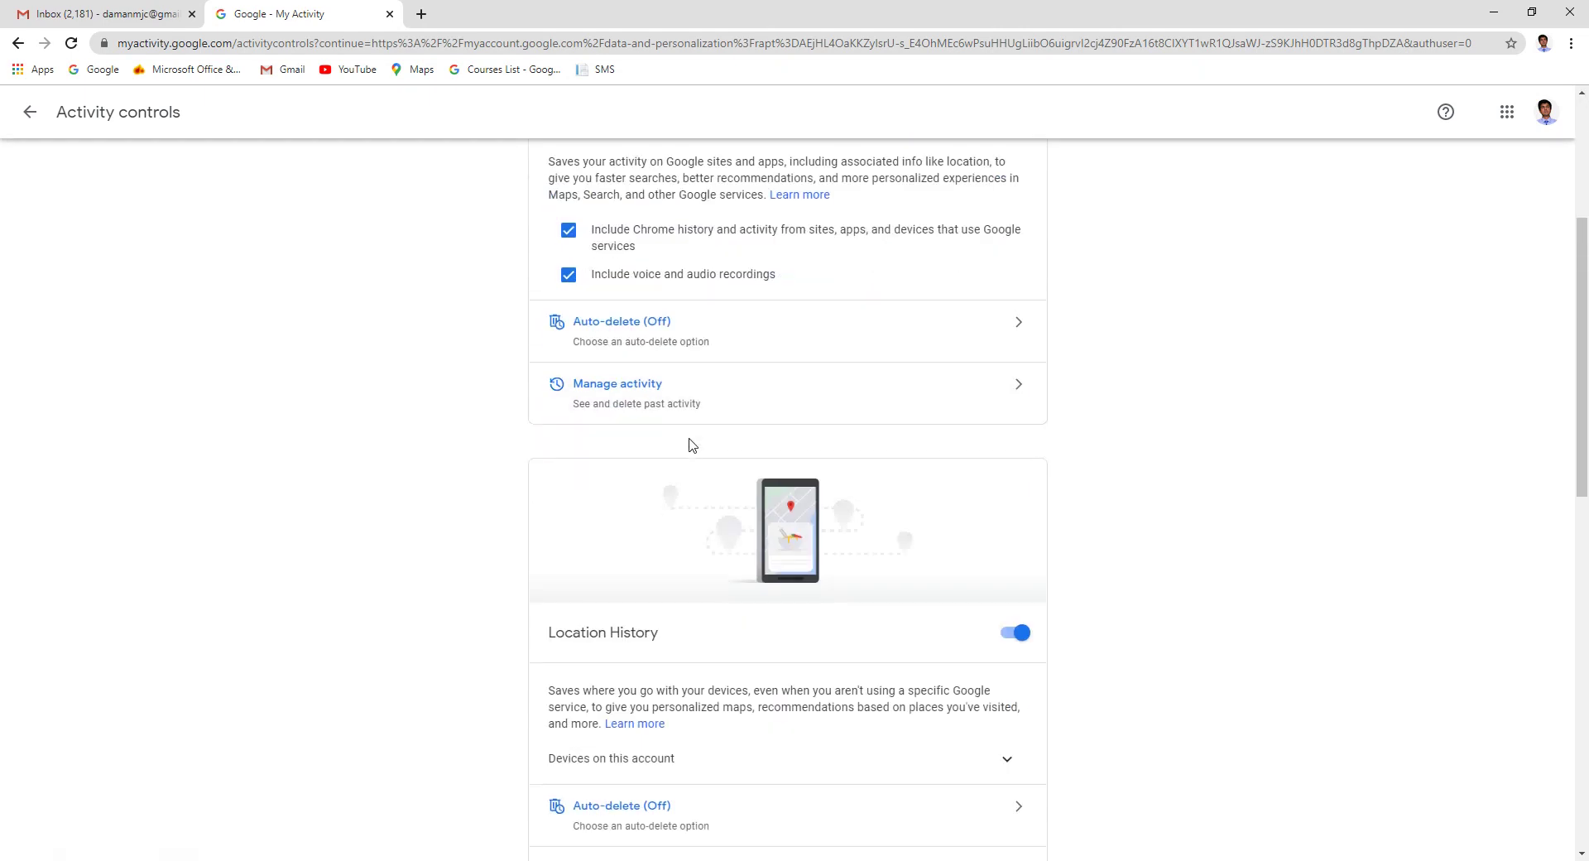
left_click_drag(549, 634, 678, 643)
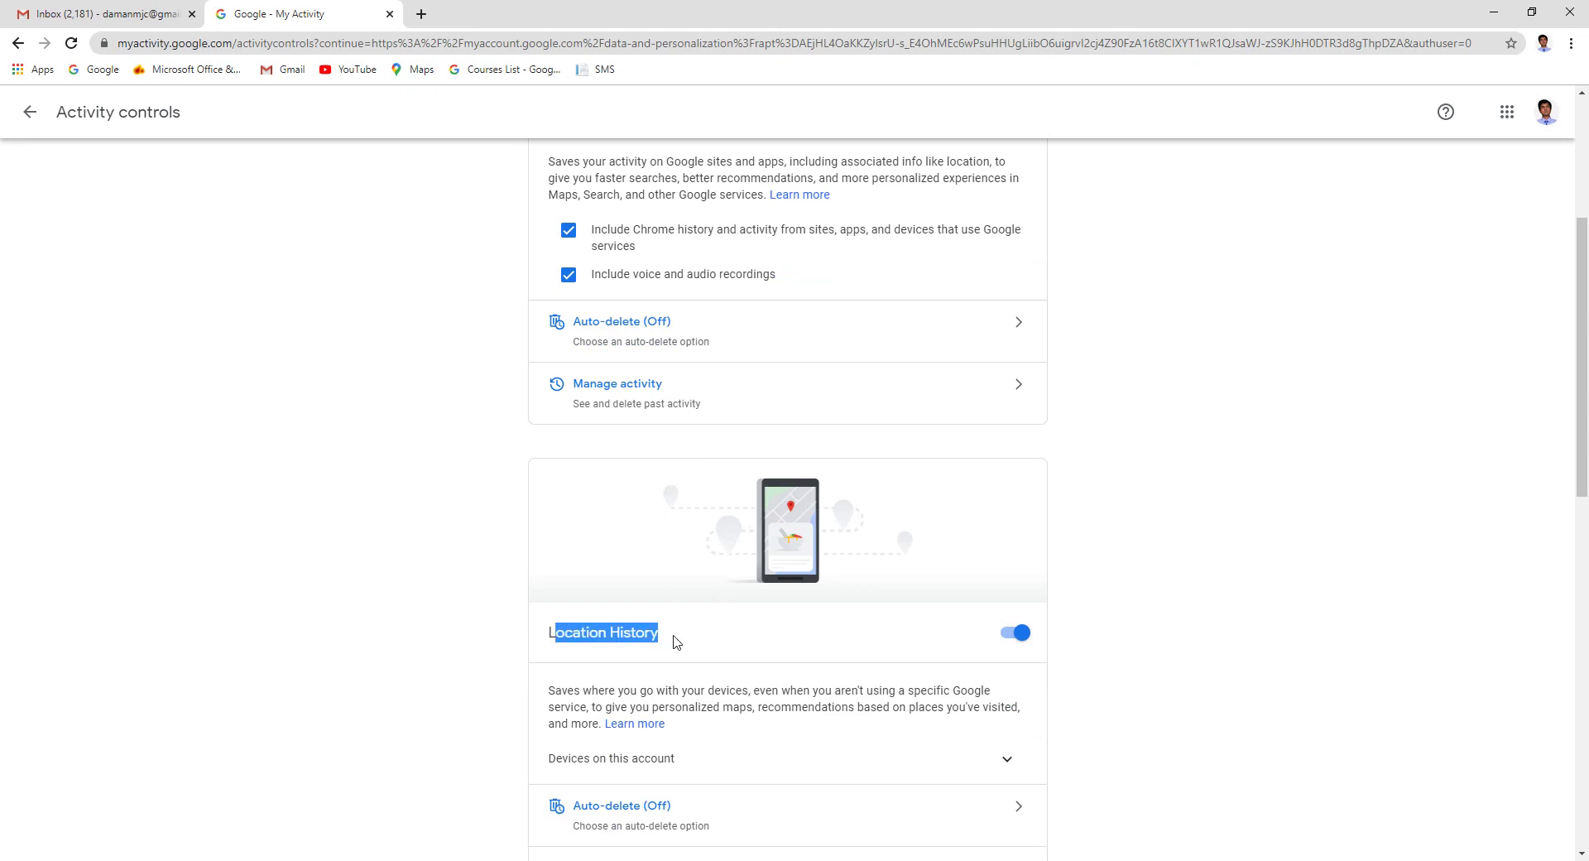
scroll(745, 628, "up", 4)
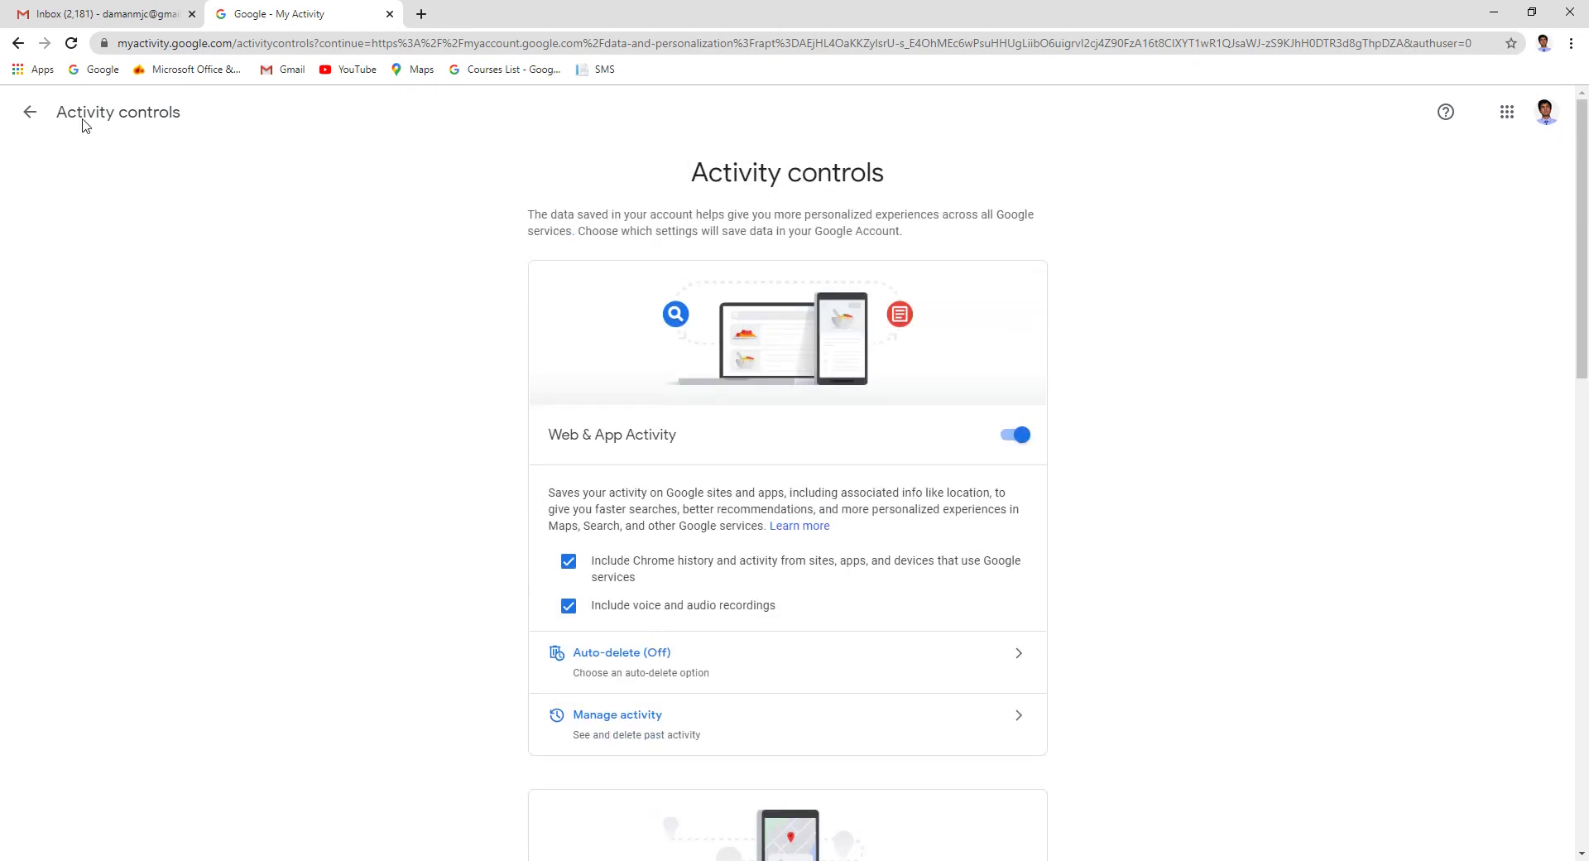
left_click(32, 116)
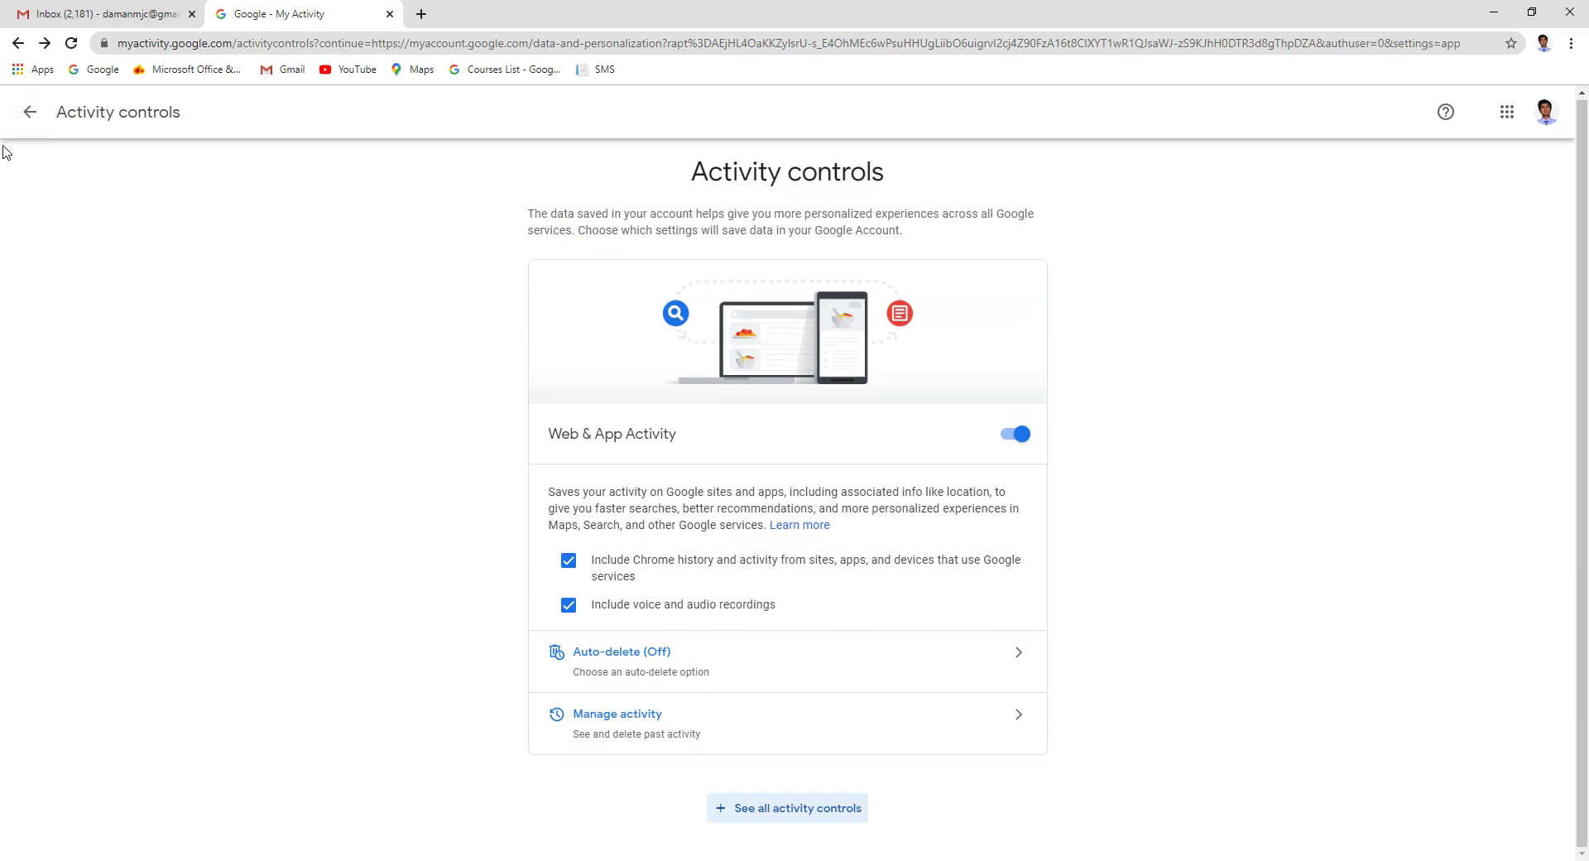
left_click(28, 116)
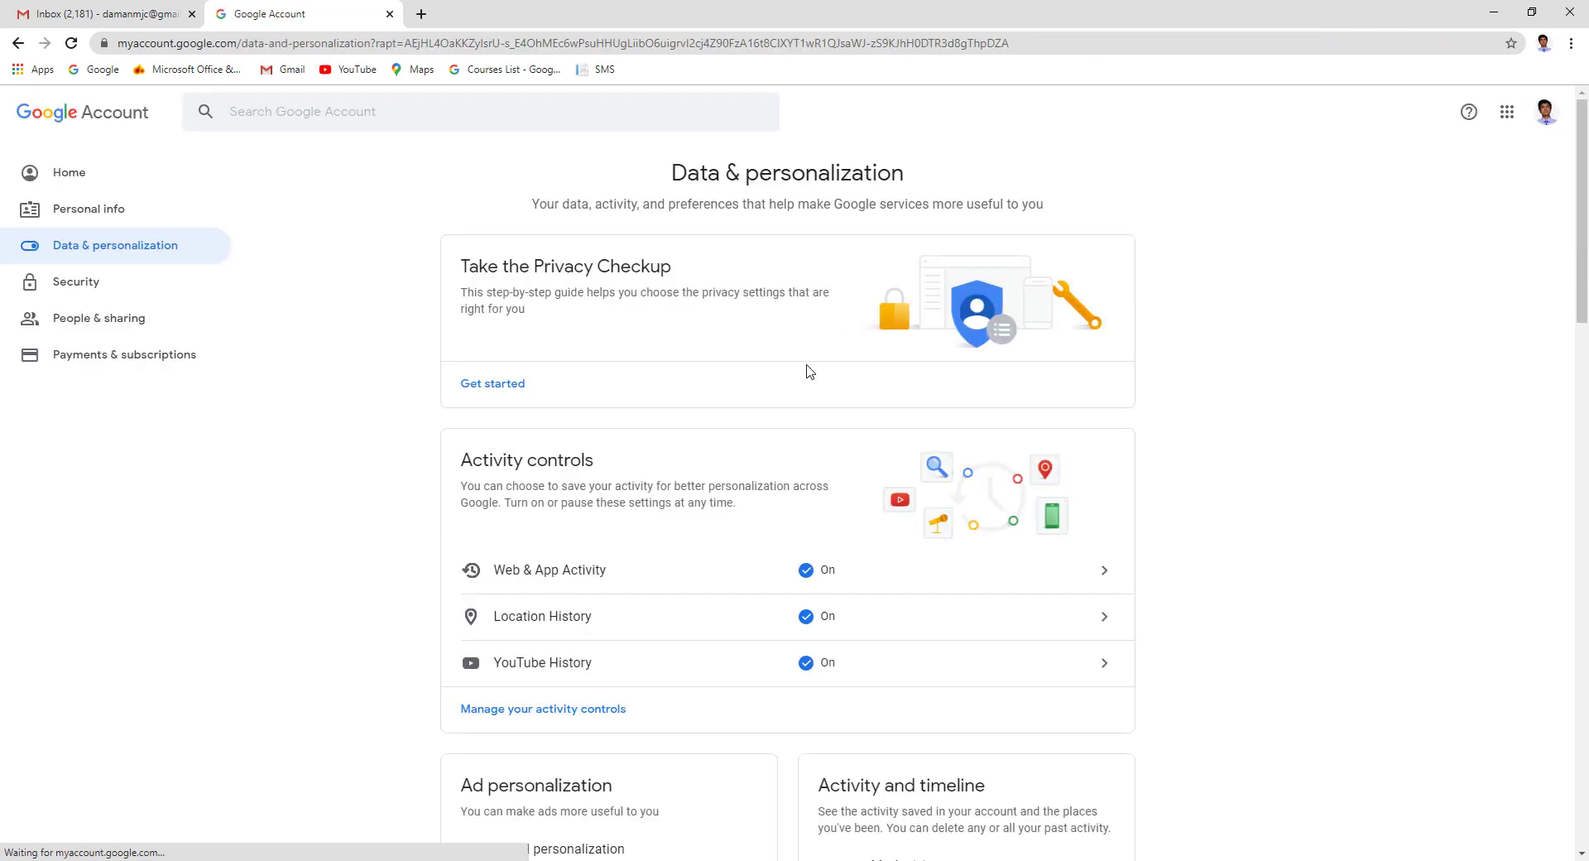
Open the page for managing past Web & App Activity from the Activity controls section
scroll(579, 521, "down", 1)
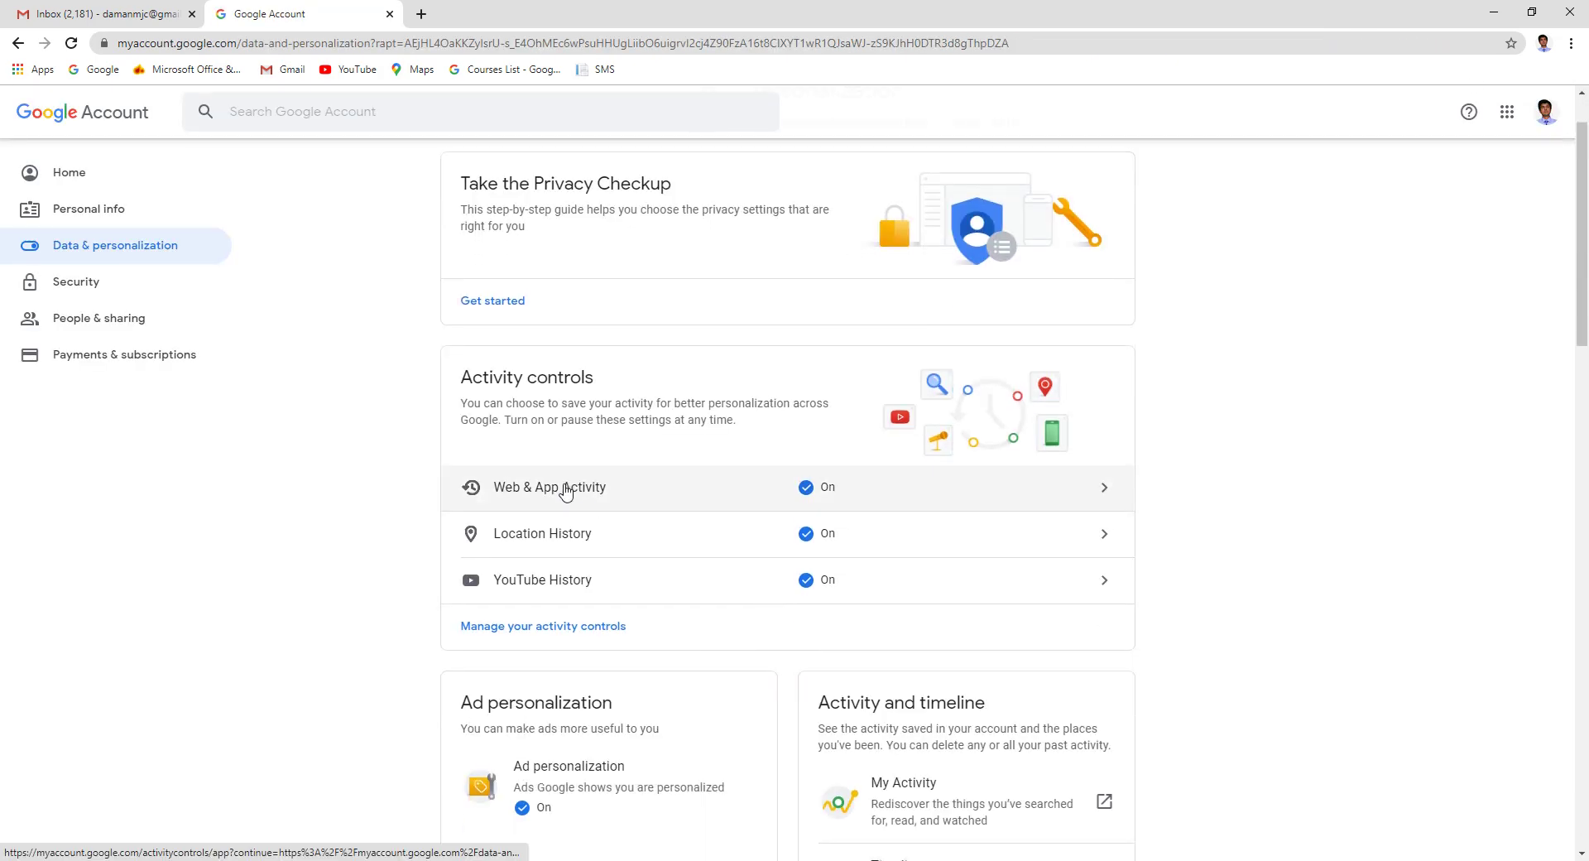
left_click(565, 490)
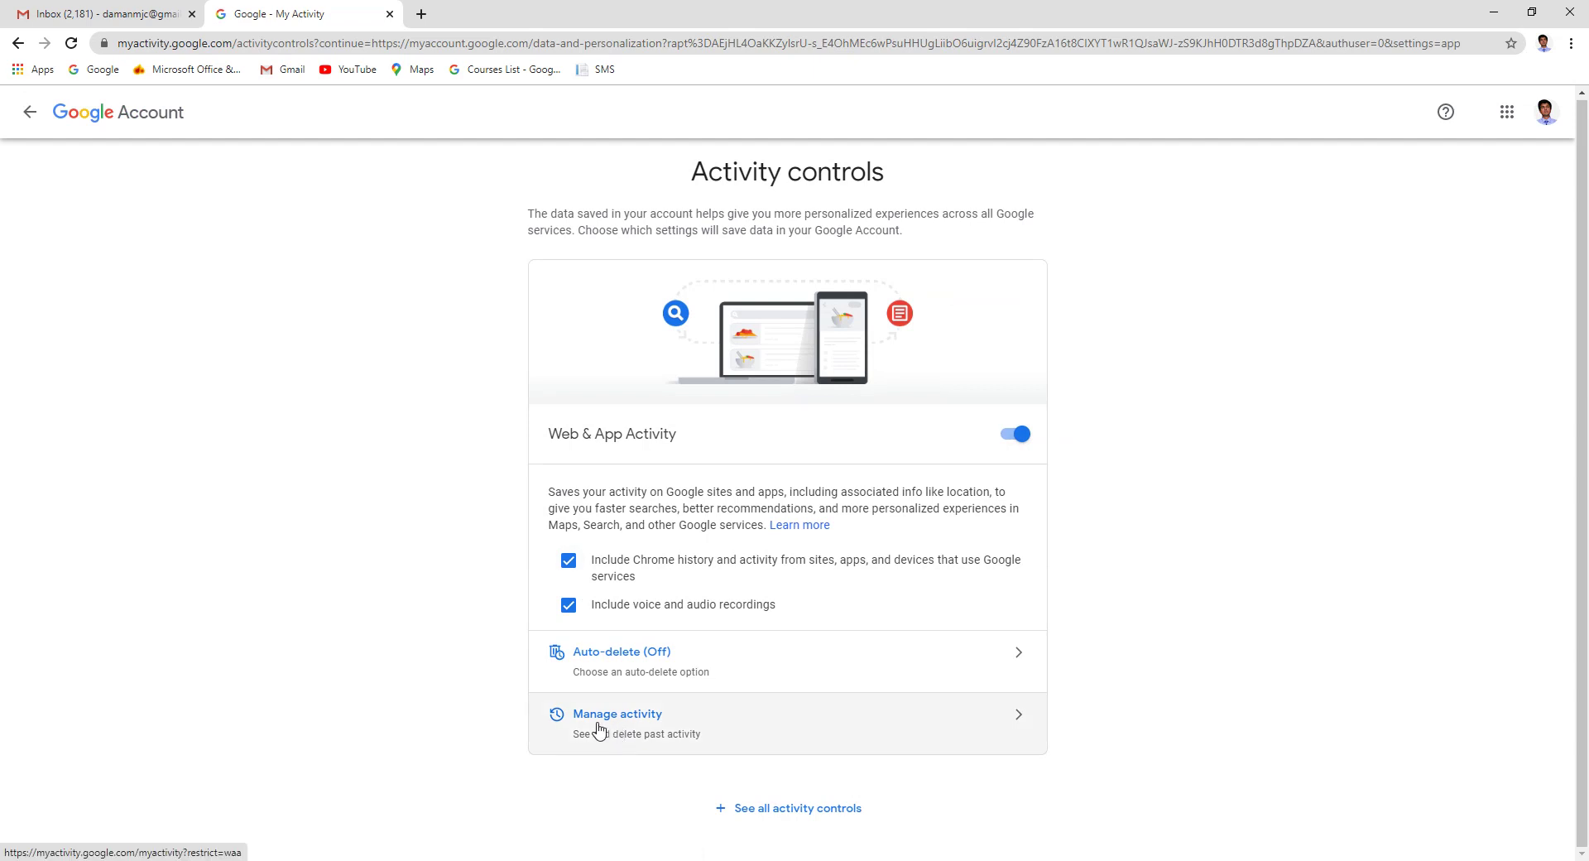
left_click(637, 728)
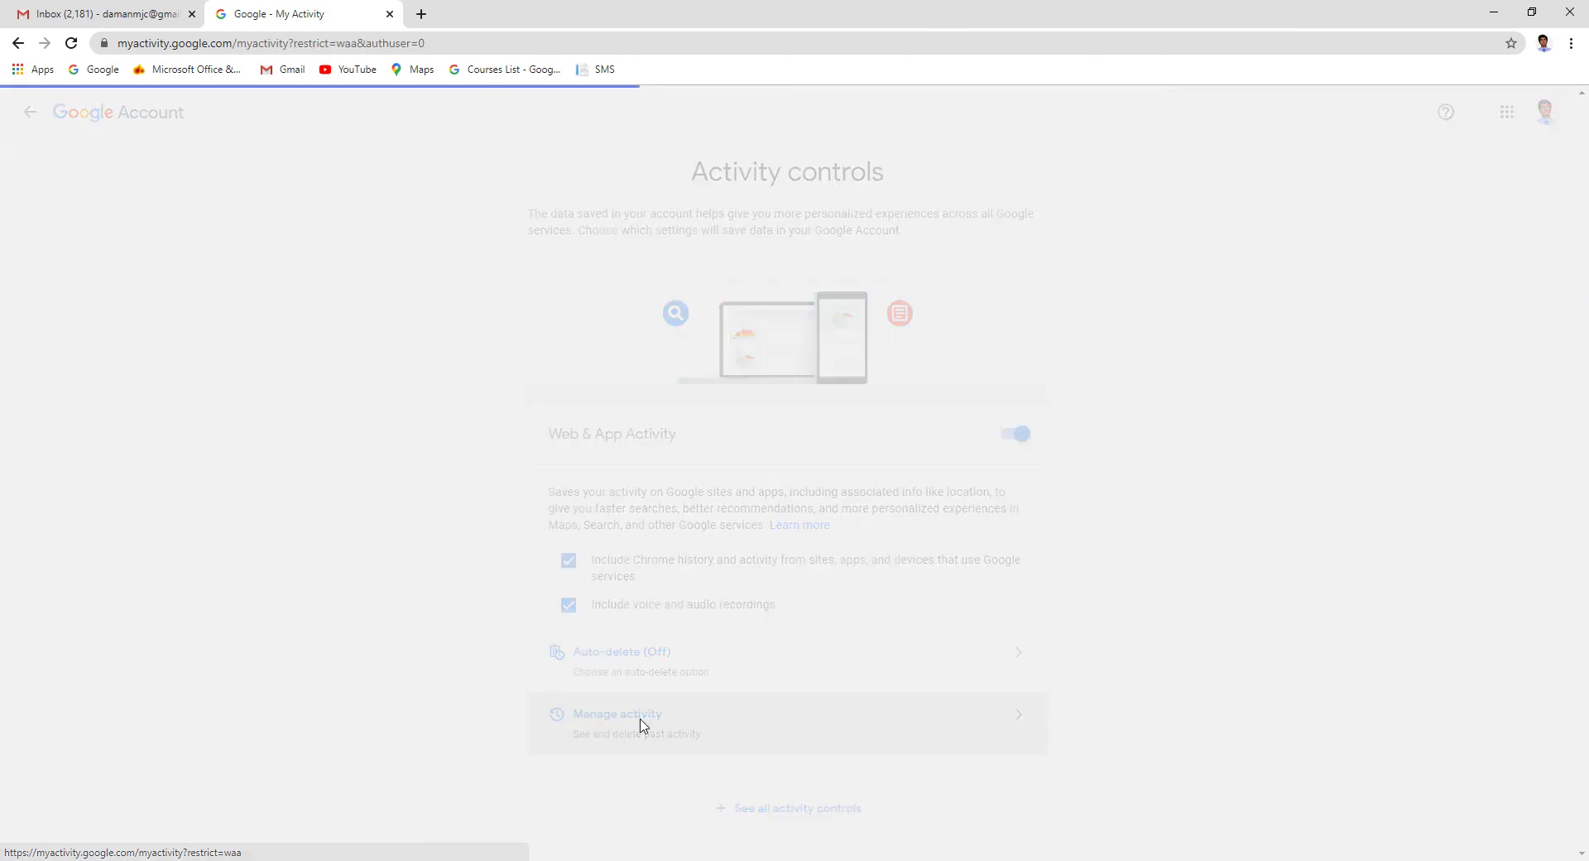
Examine the Web & App Activity history from today and yesterday back to the June 21 entries
scroll(754, 646, "down", 5)
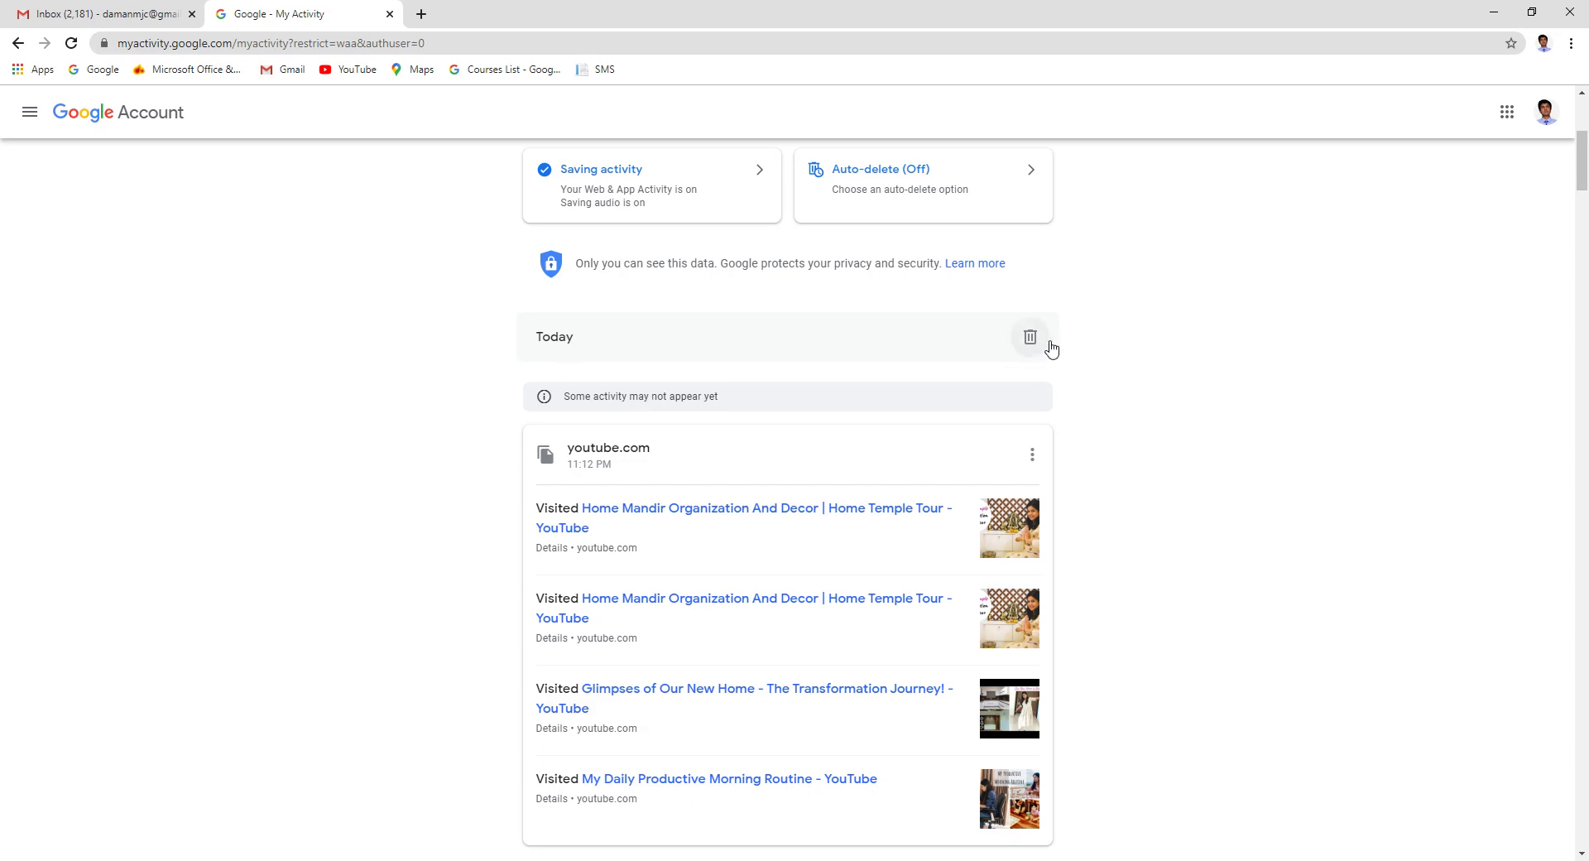
scroll(695, 471, "down", 5)
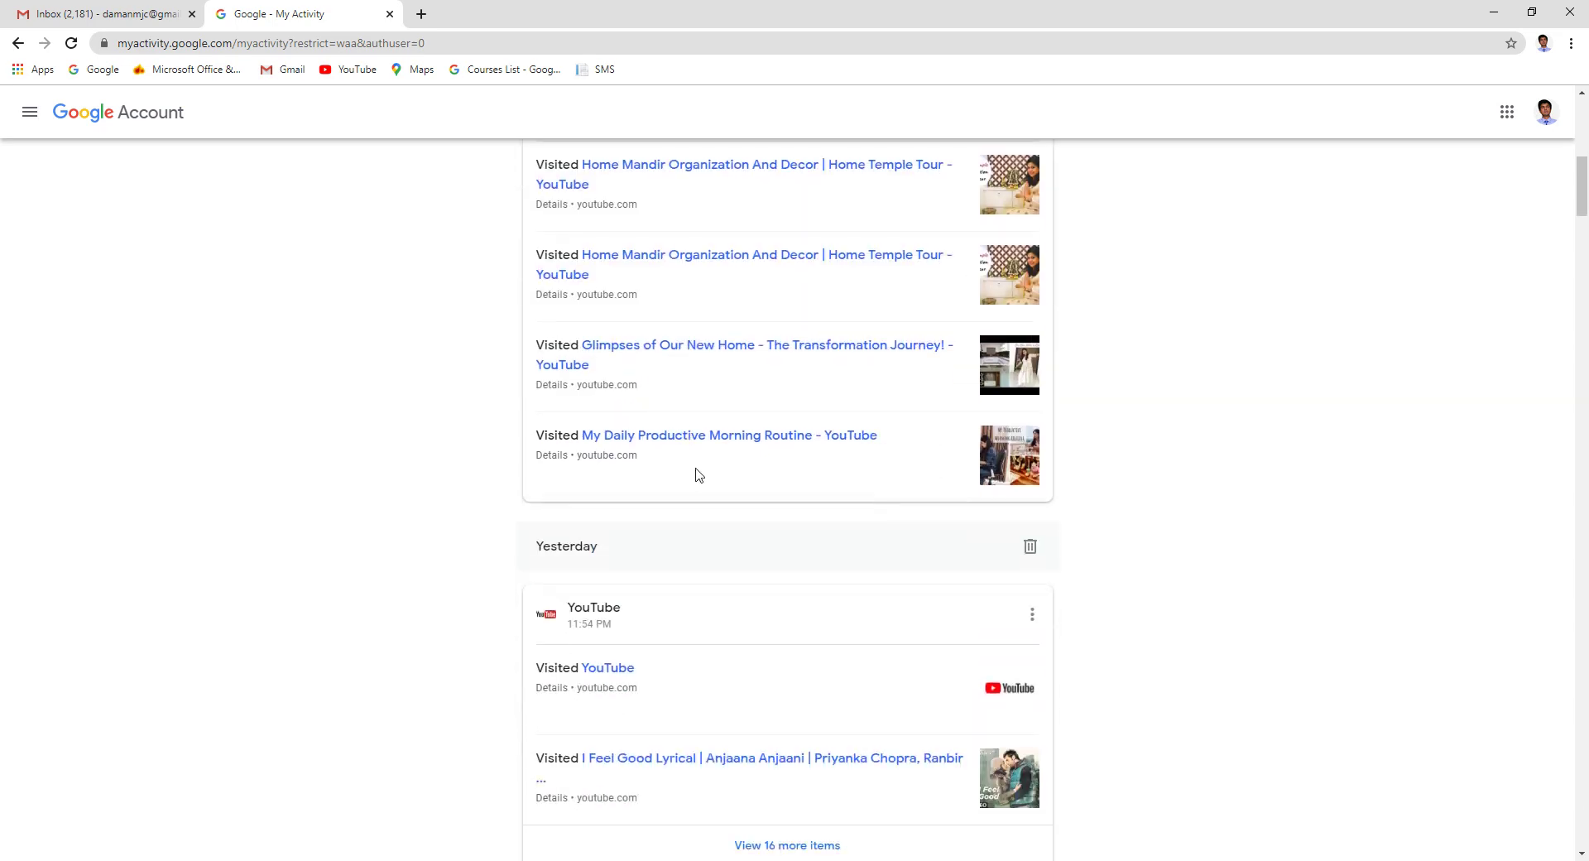
left_click_drag(1582, 203, 1581, 815)
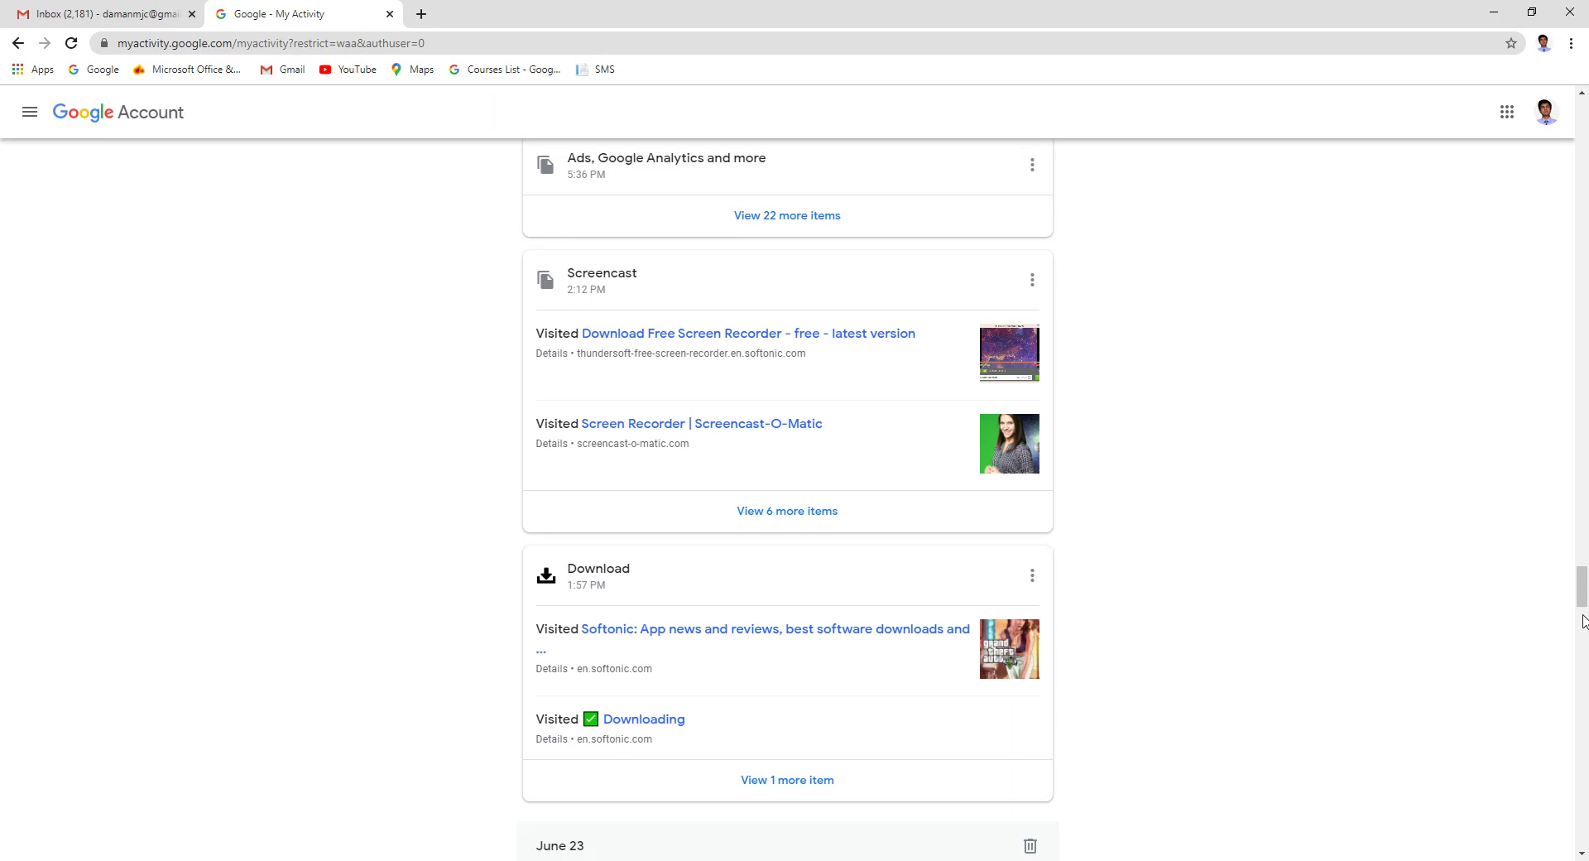
left_click_drag(1582, 621, 1579, 842)
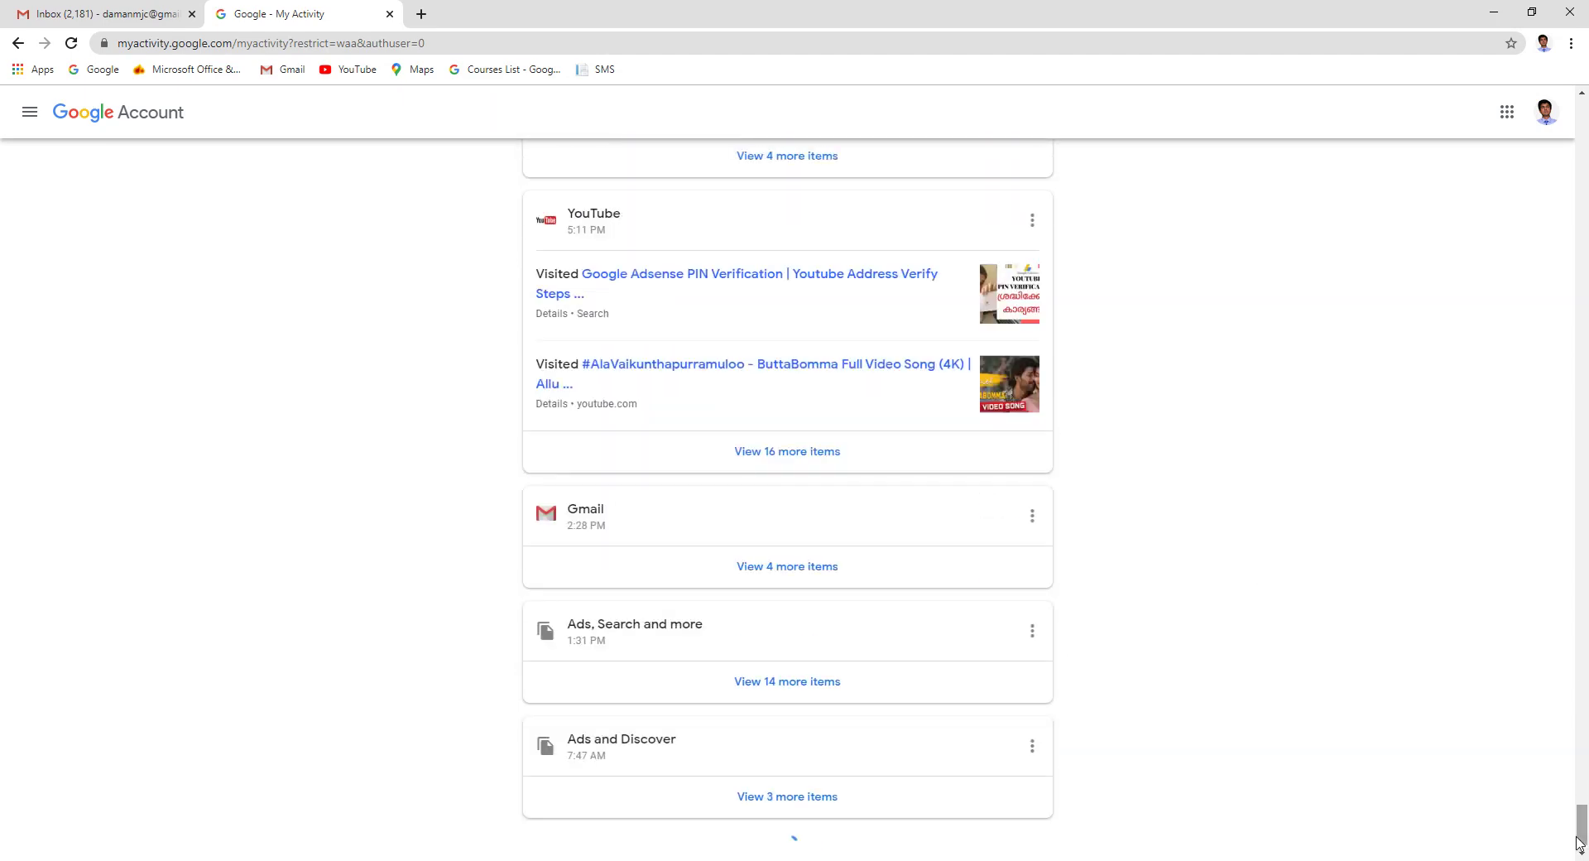
scroll(697, 748, "down", 2)
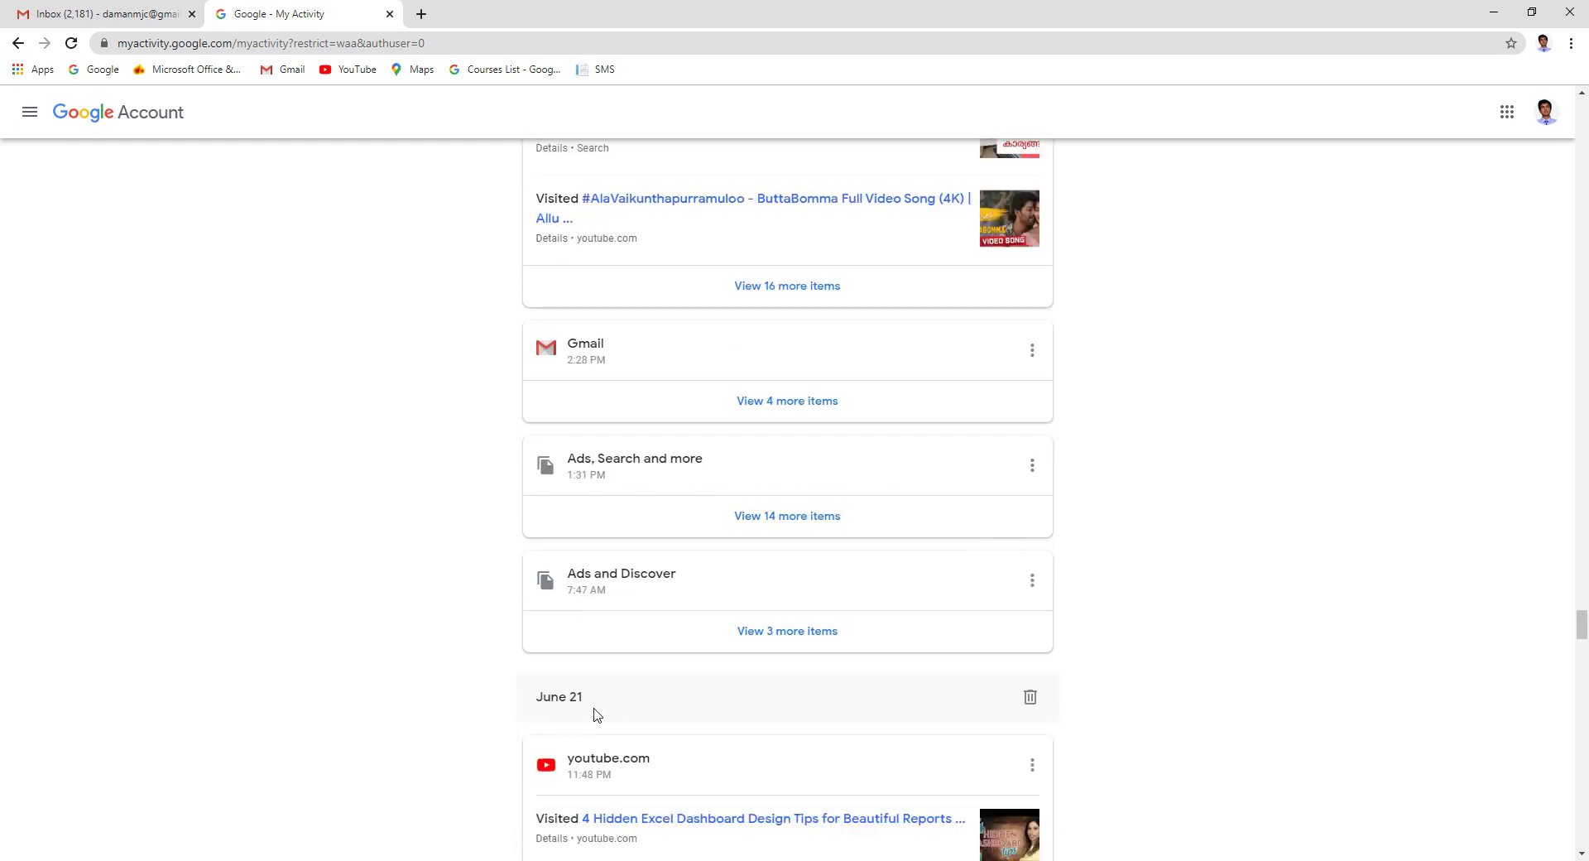
scroll(900, 672, "down", 2)
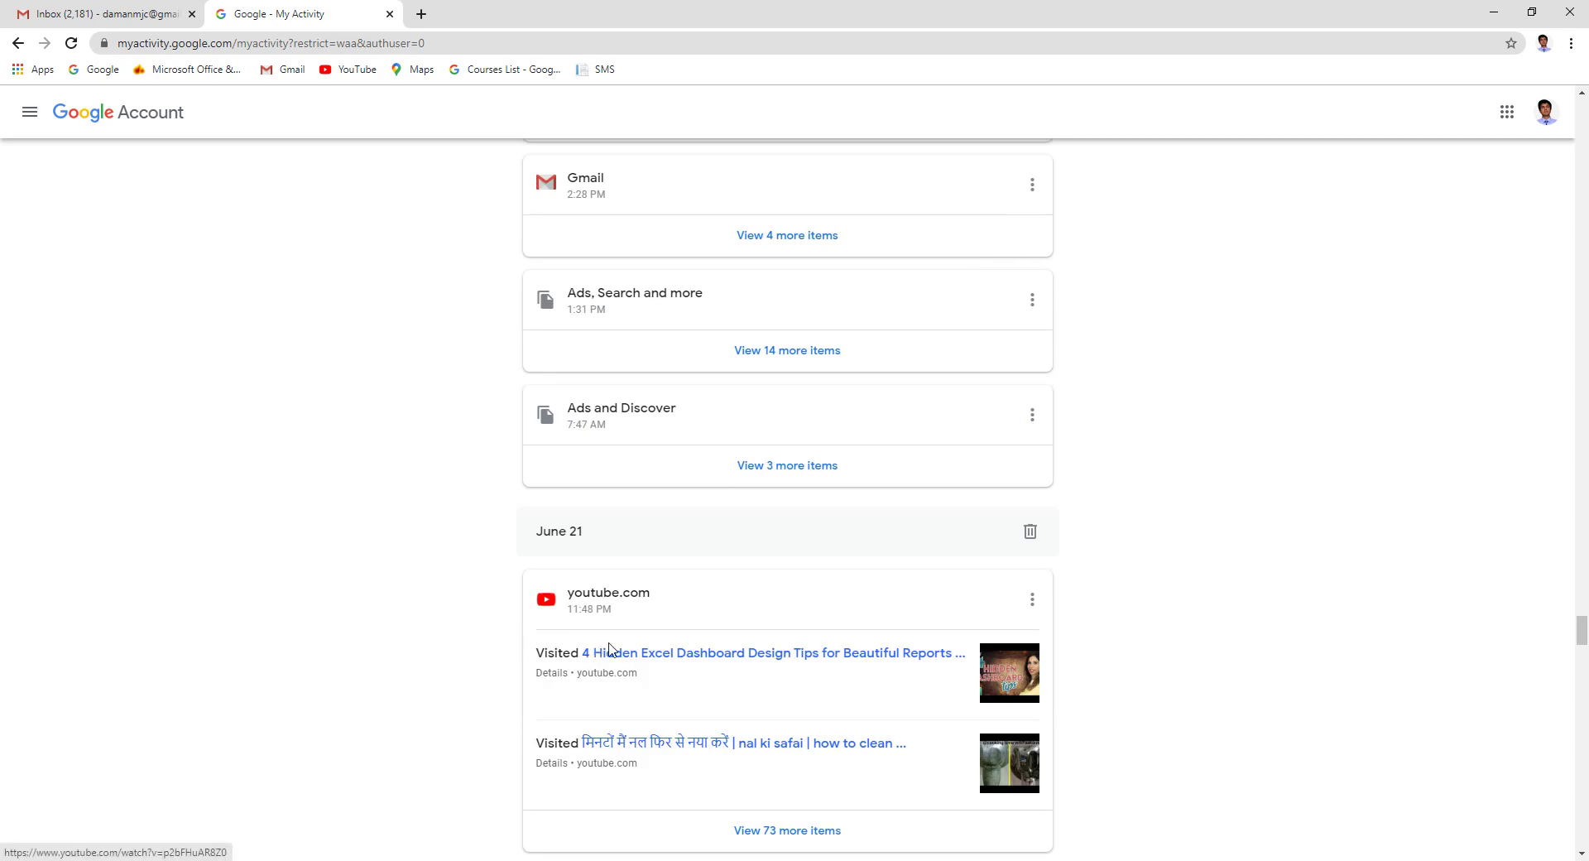
scroll(898, 663, "down", 4)
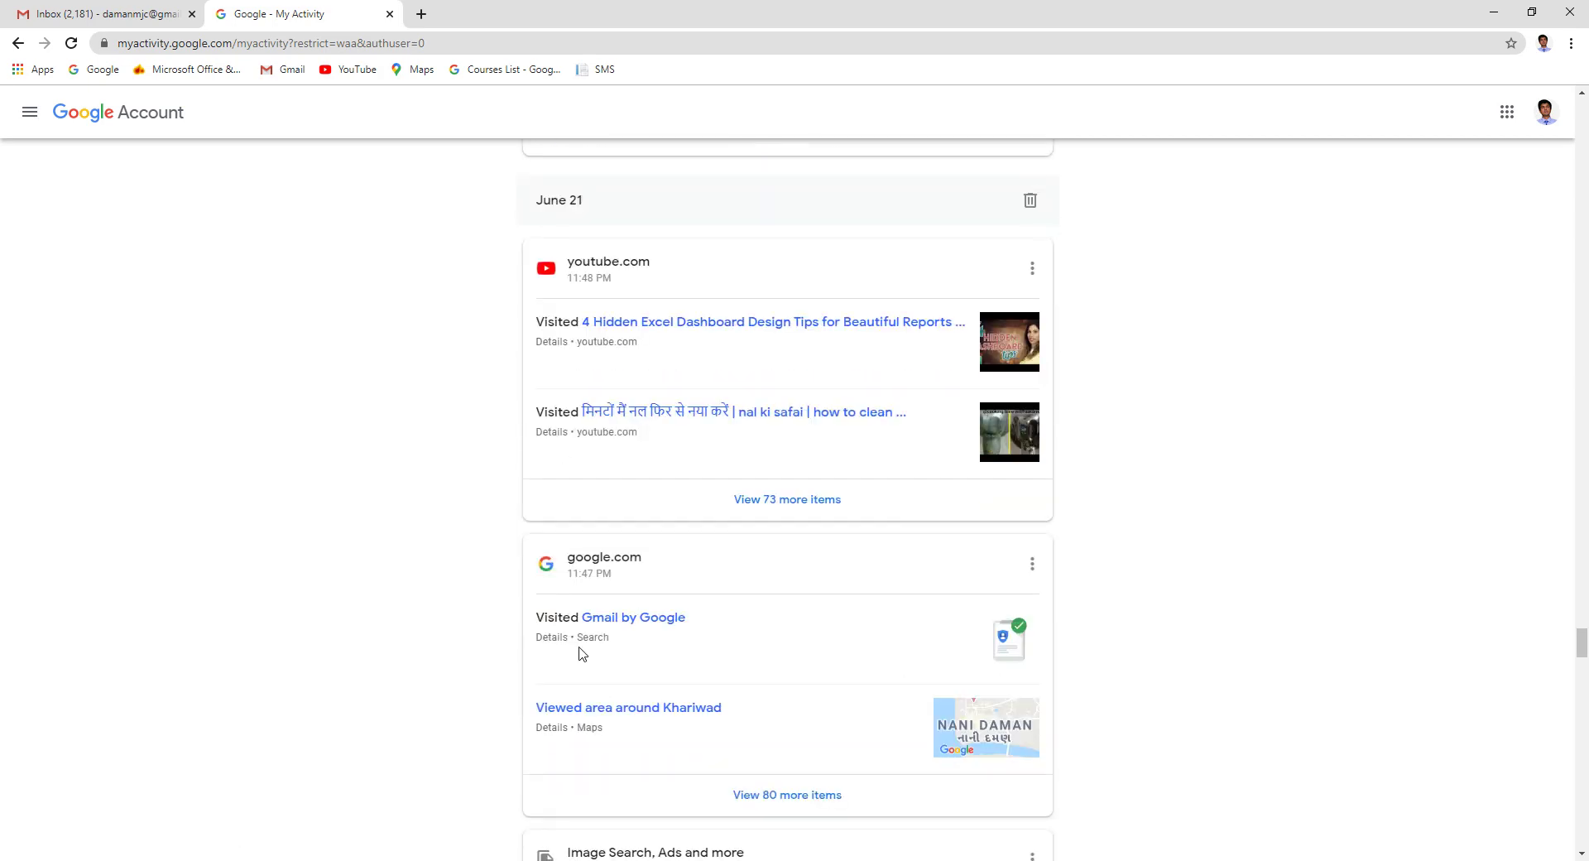
scroll(886, 647, "down", 3)
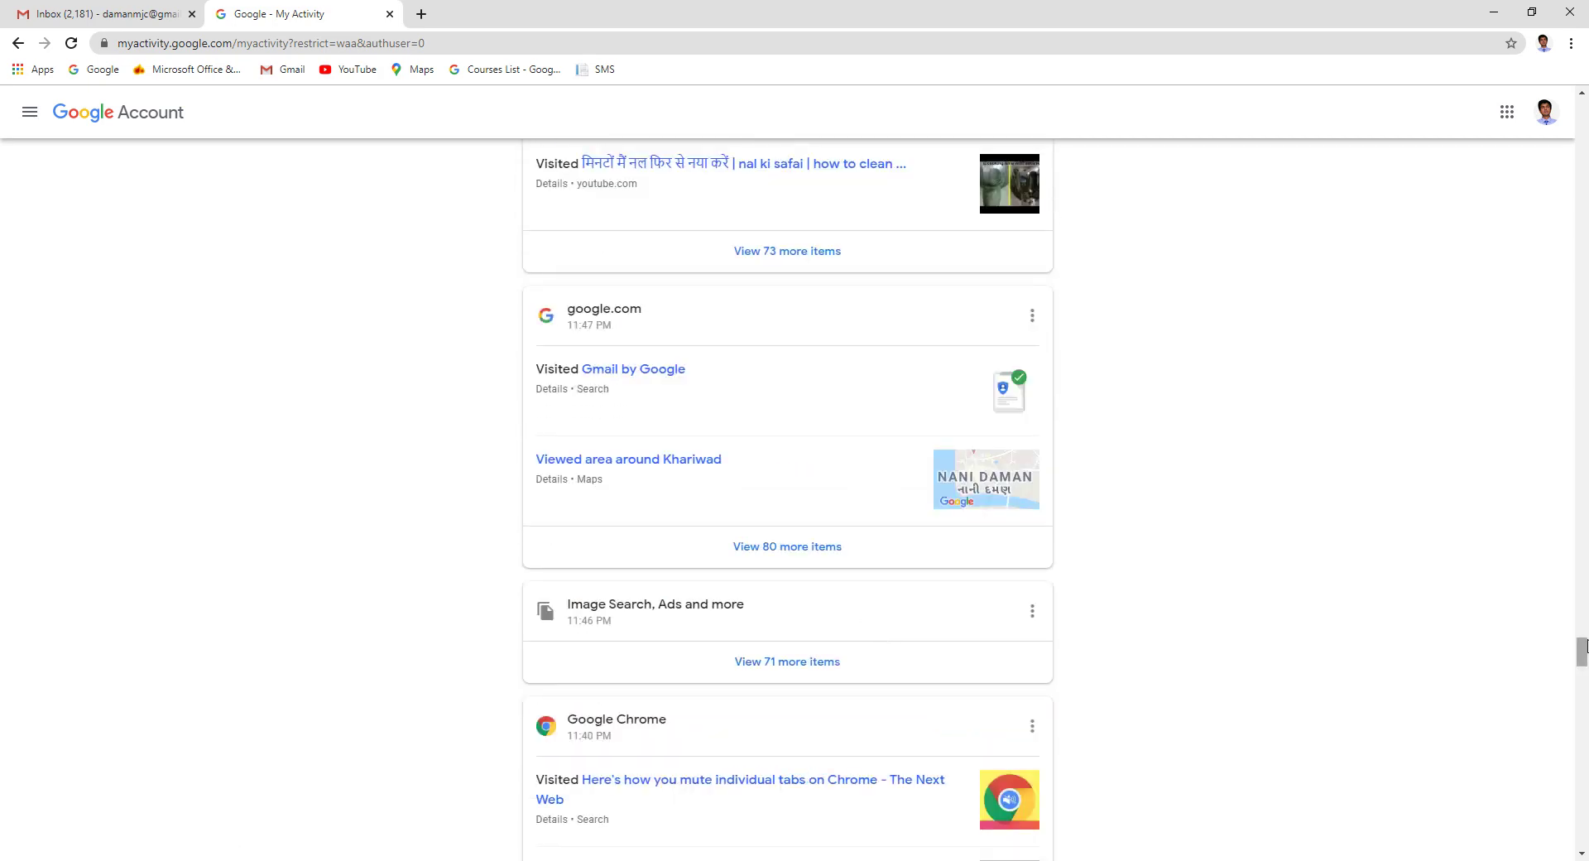
Delete all of the June 15 entries from the Web & App Activity history
left_click_drag(1584, 642, 1582, 827)
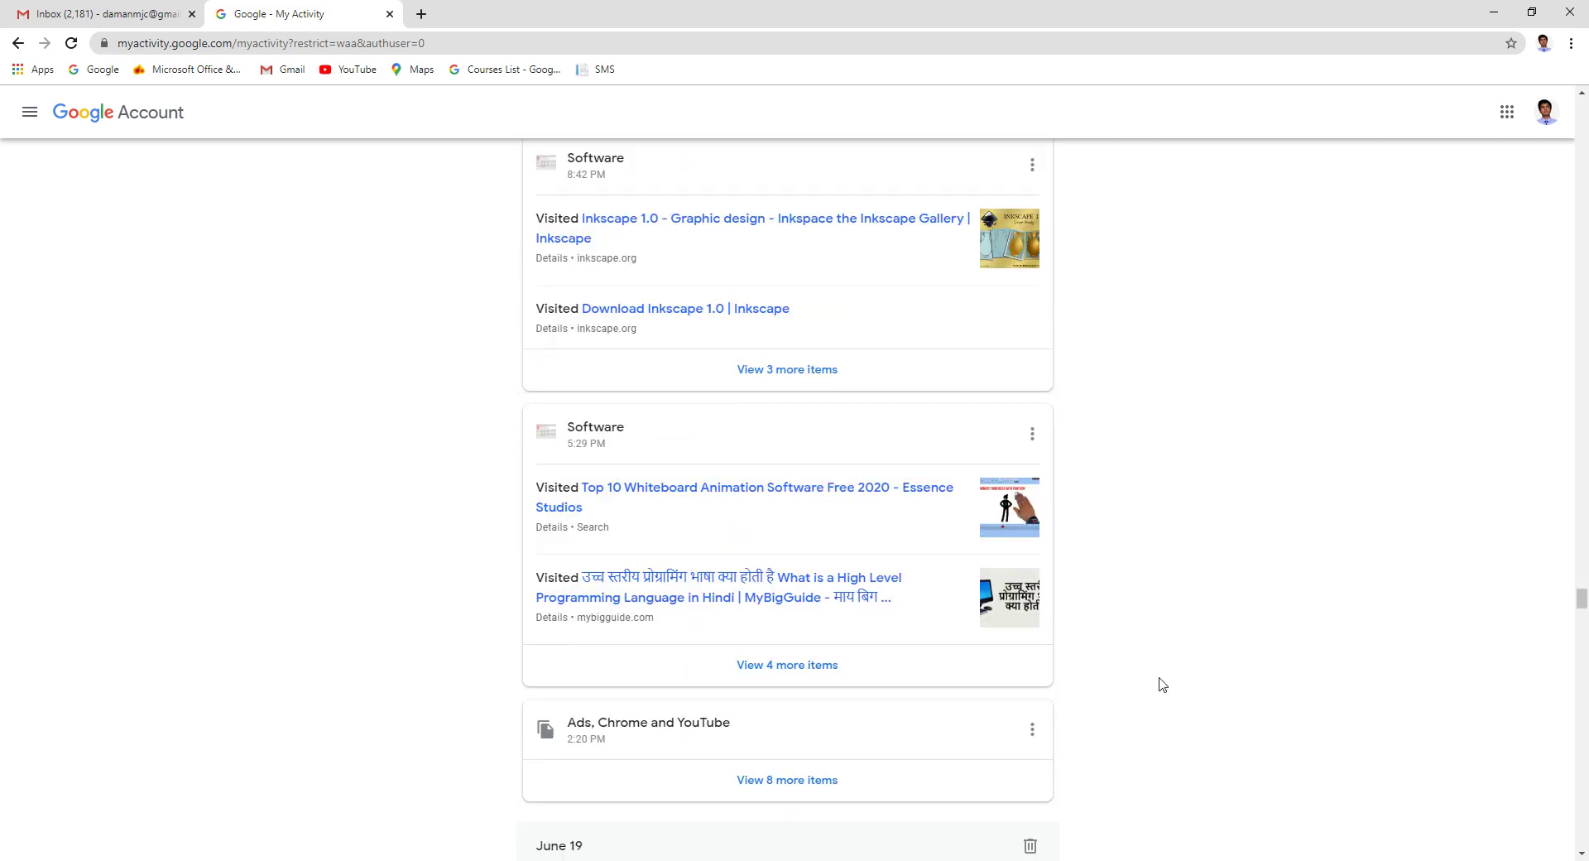
scroll(1159, 685, "down", 2)
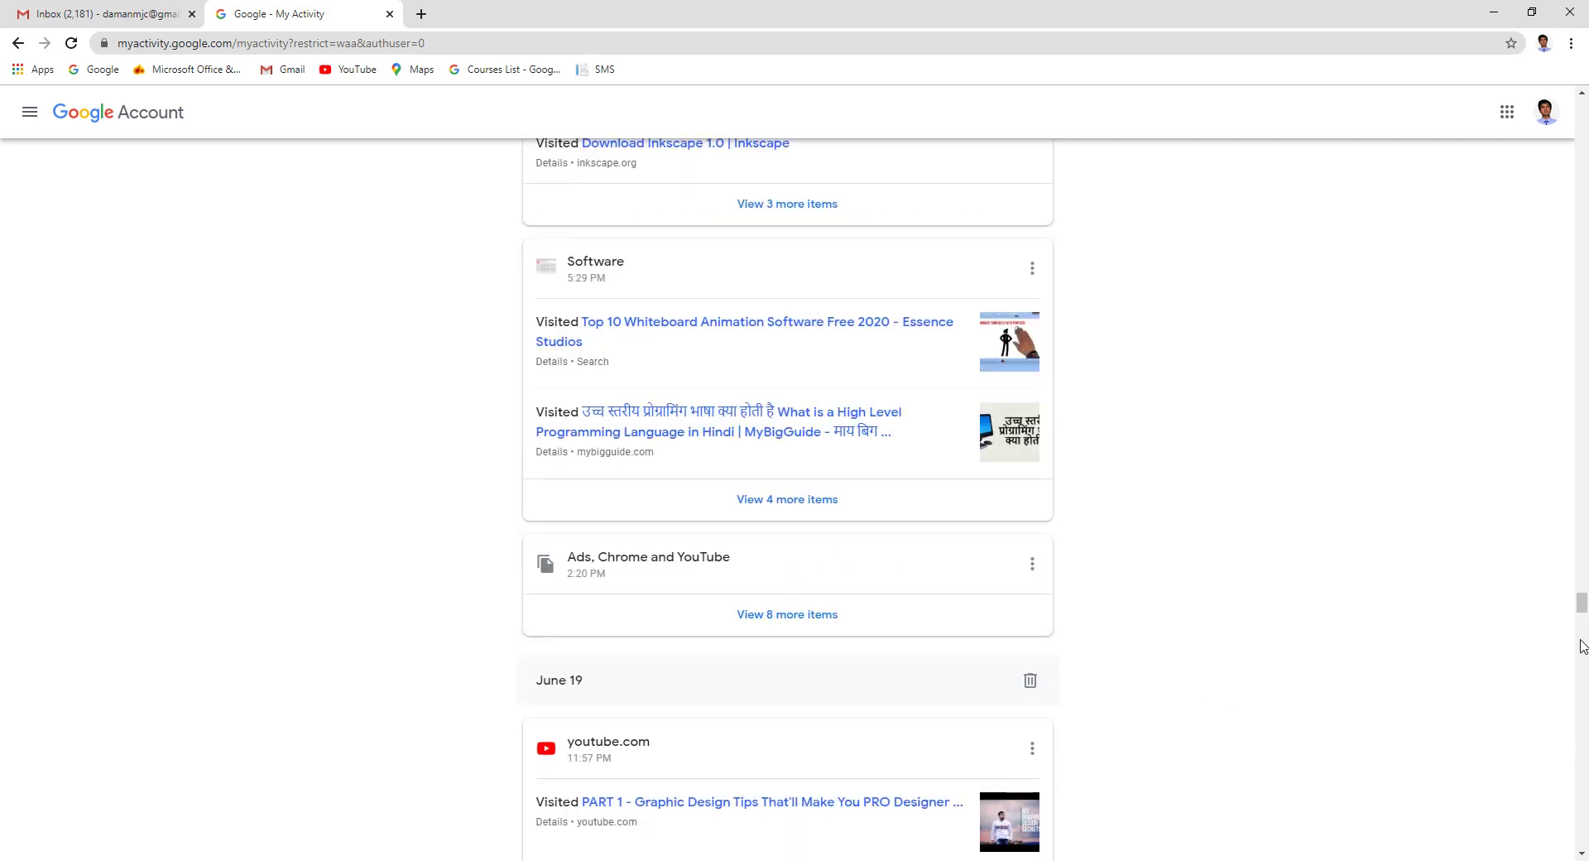
left_click_drag(1581, 617, 1584, 842)
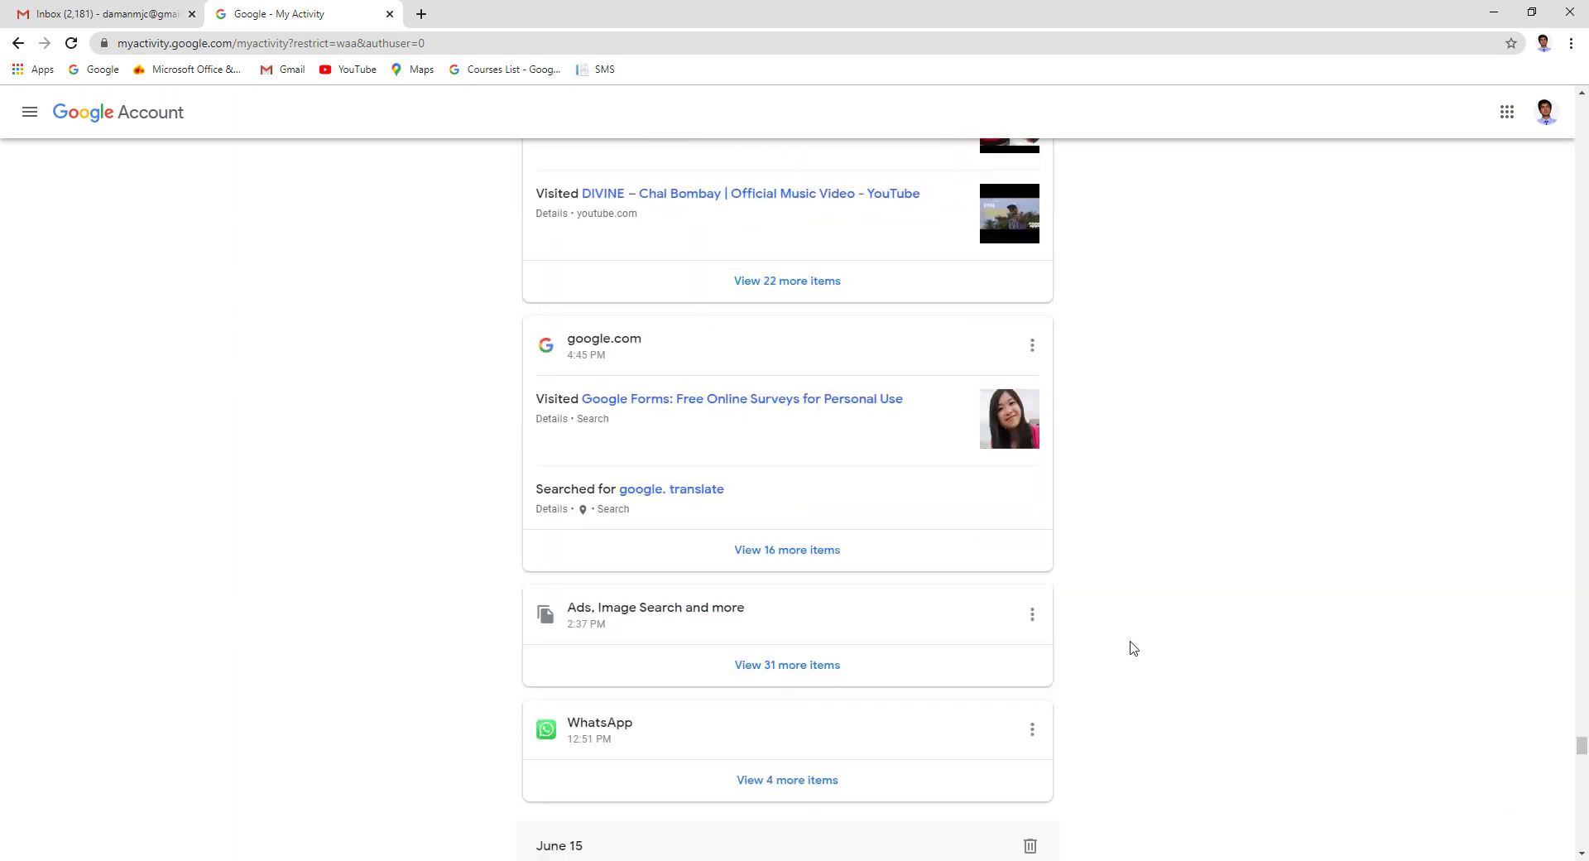
scroll(1127, 643, "down", 1)
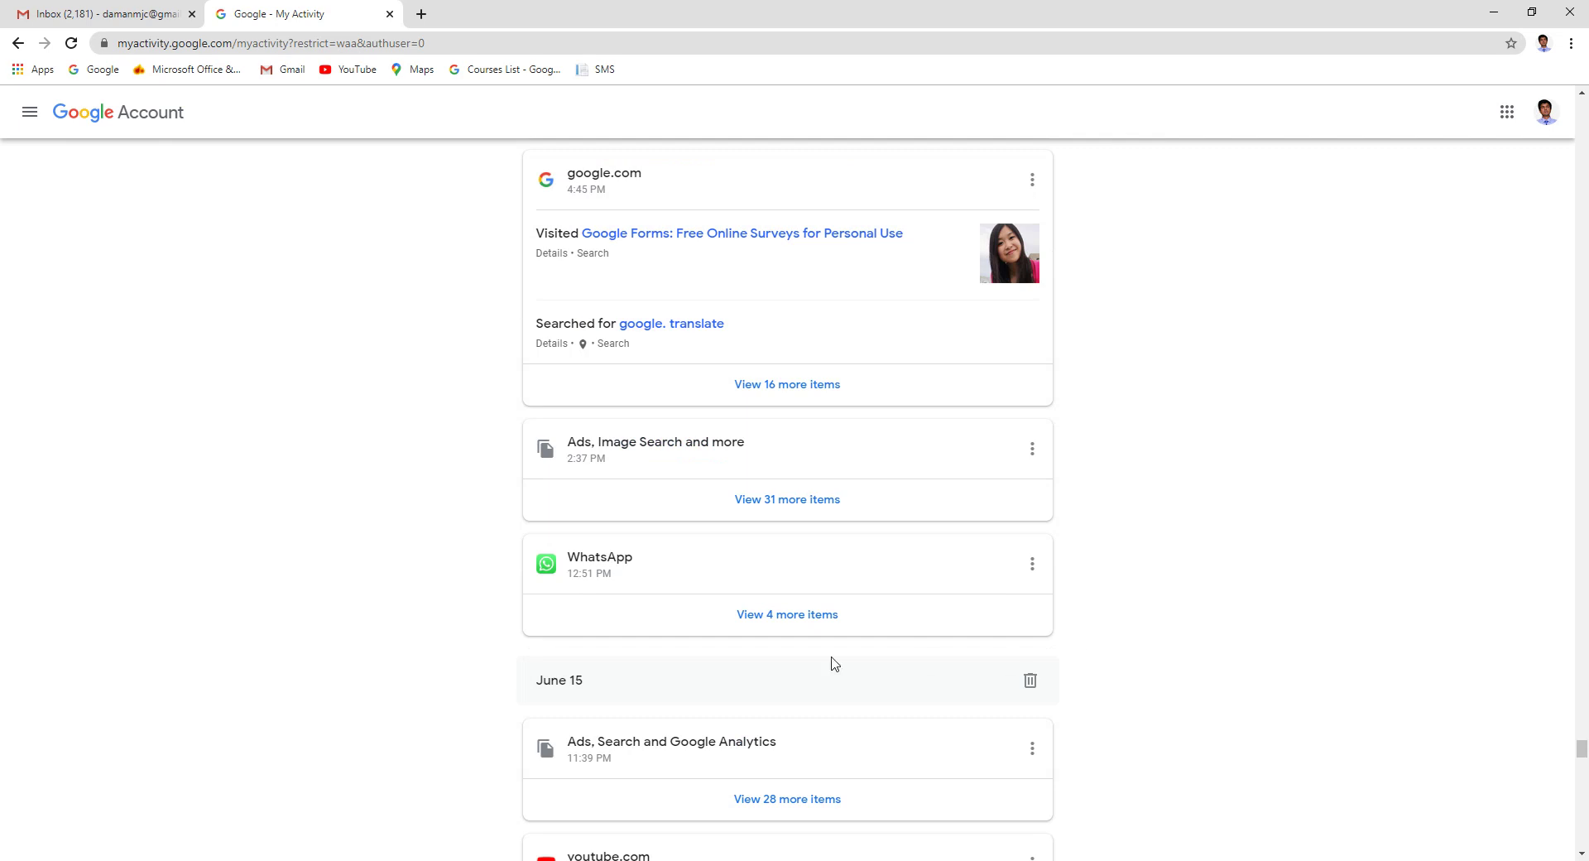
left_click(1031, 687)
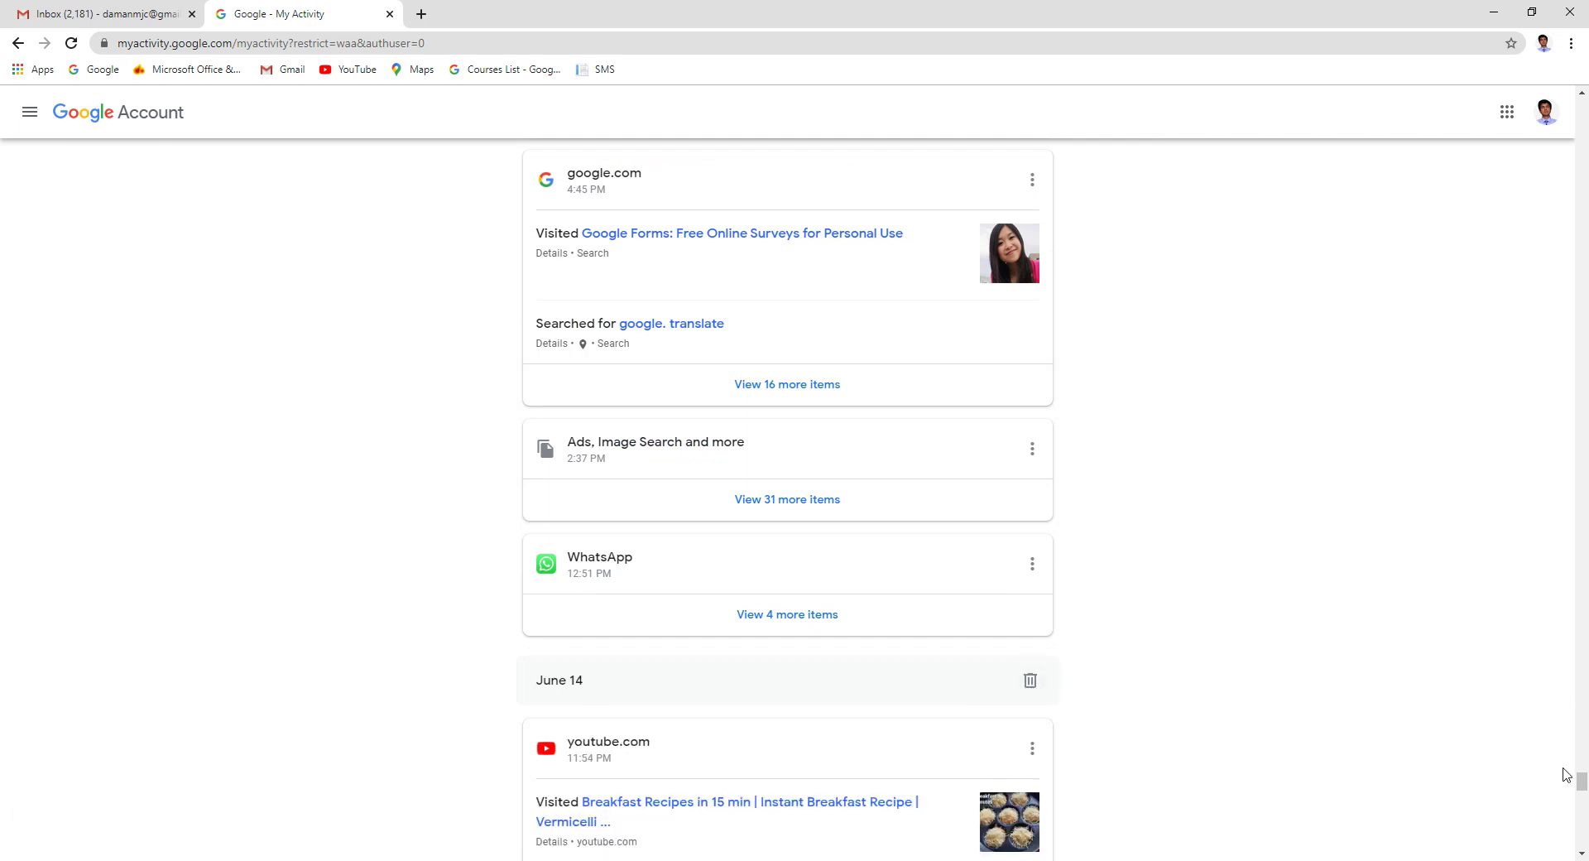
Filter the Web & App Activity history by Google product to YouTube only
left_click_drag(1580, 778, 1577, 106)
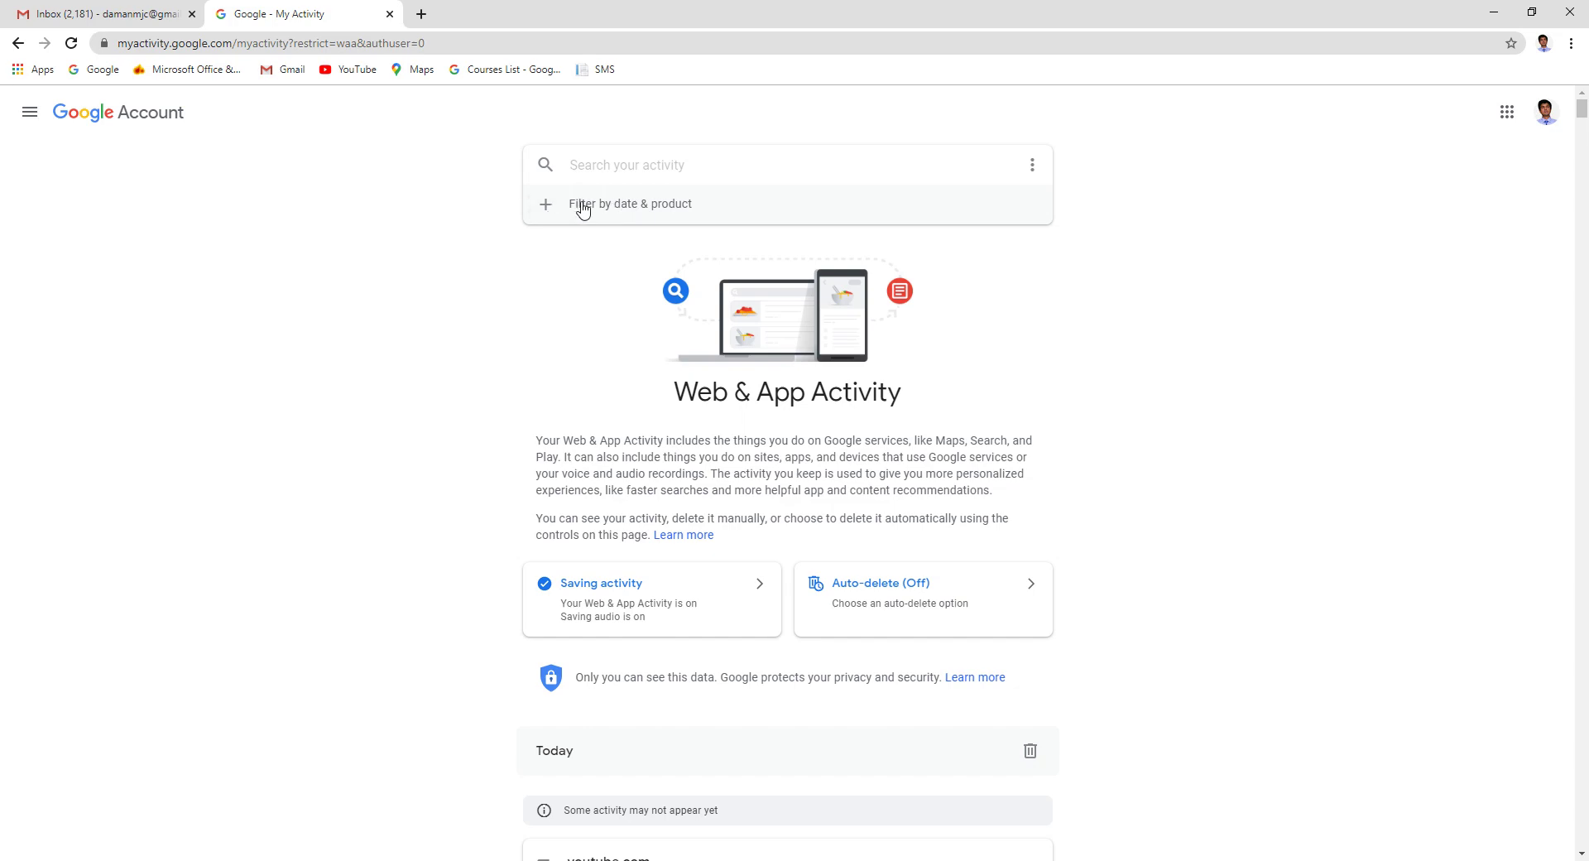
left_click(646, 214)
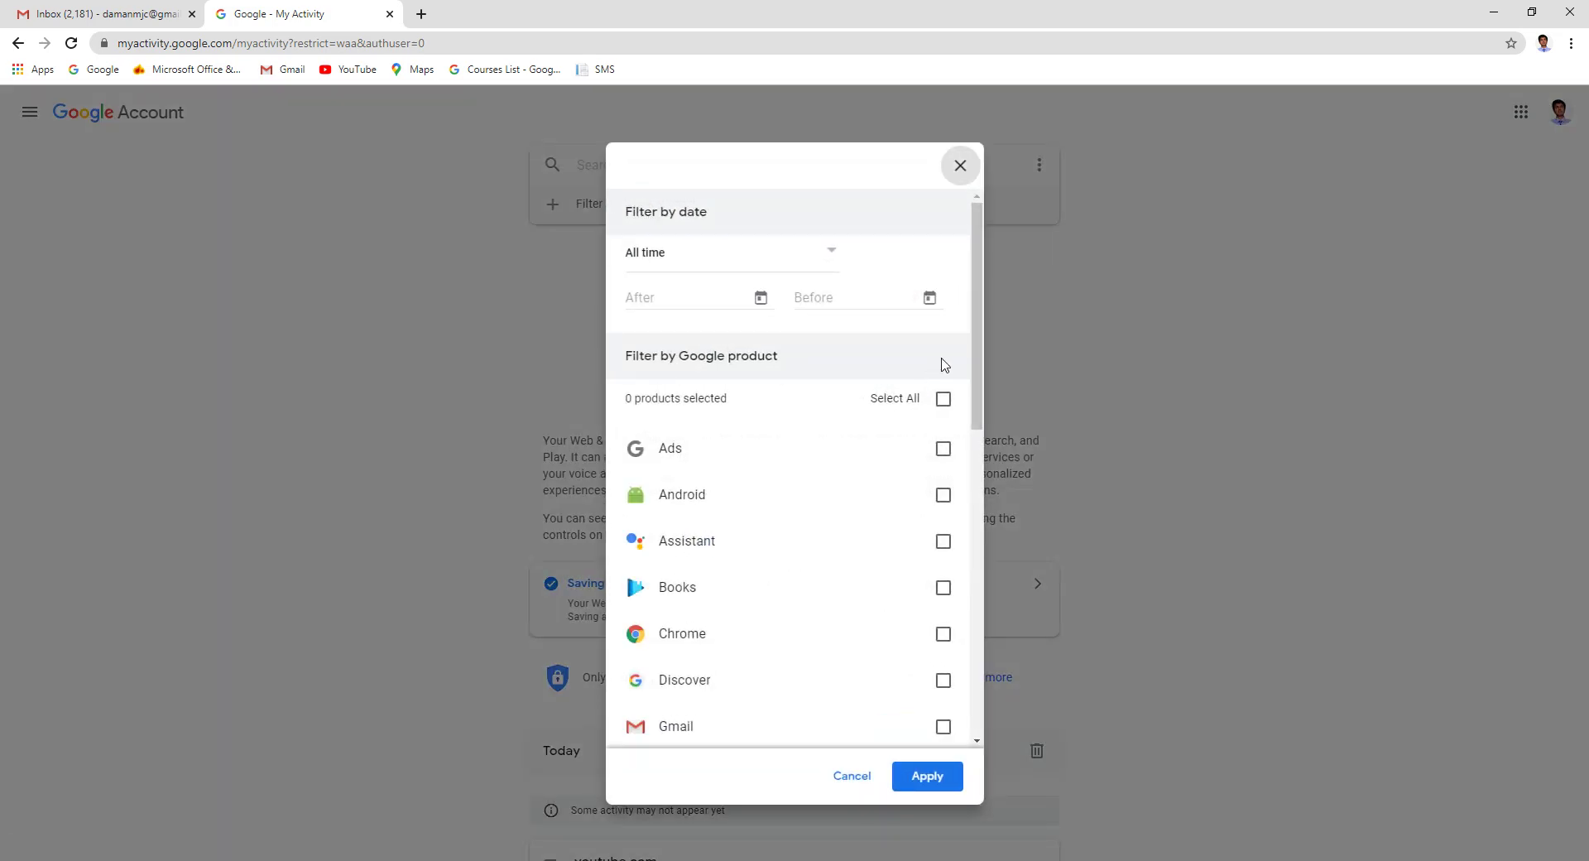
left_click_drag(976, 360, 933, 692)
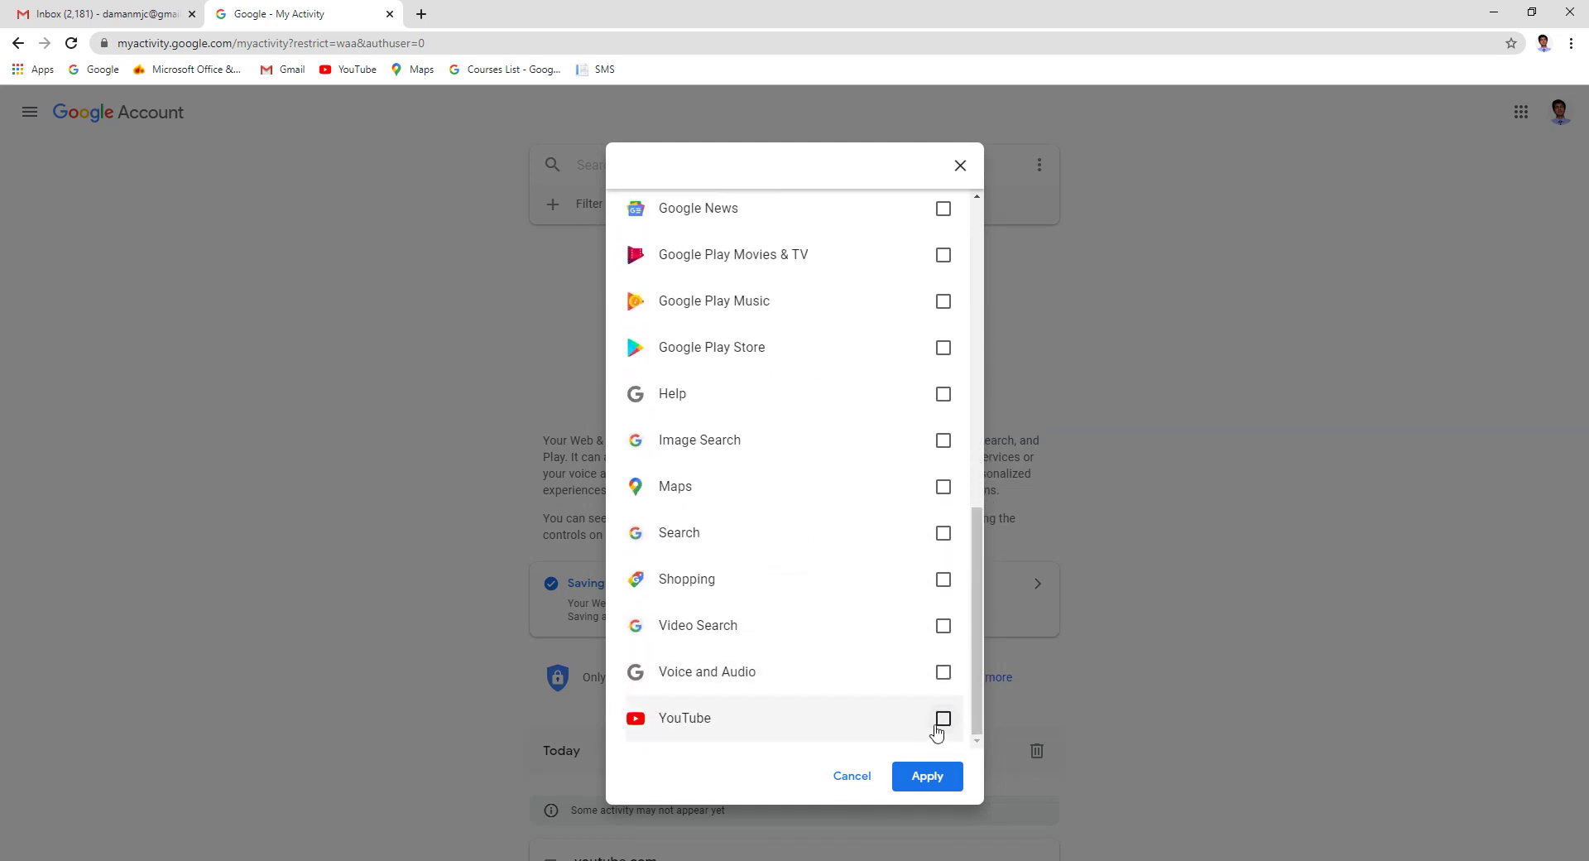
left_click(943, 719)
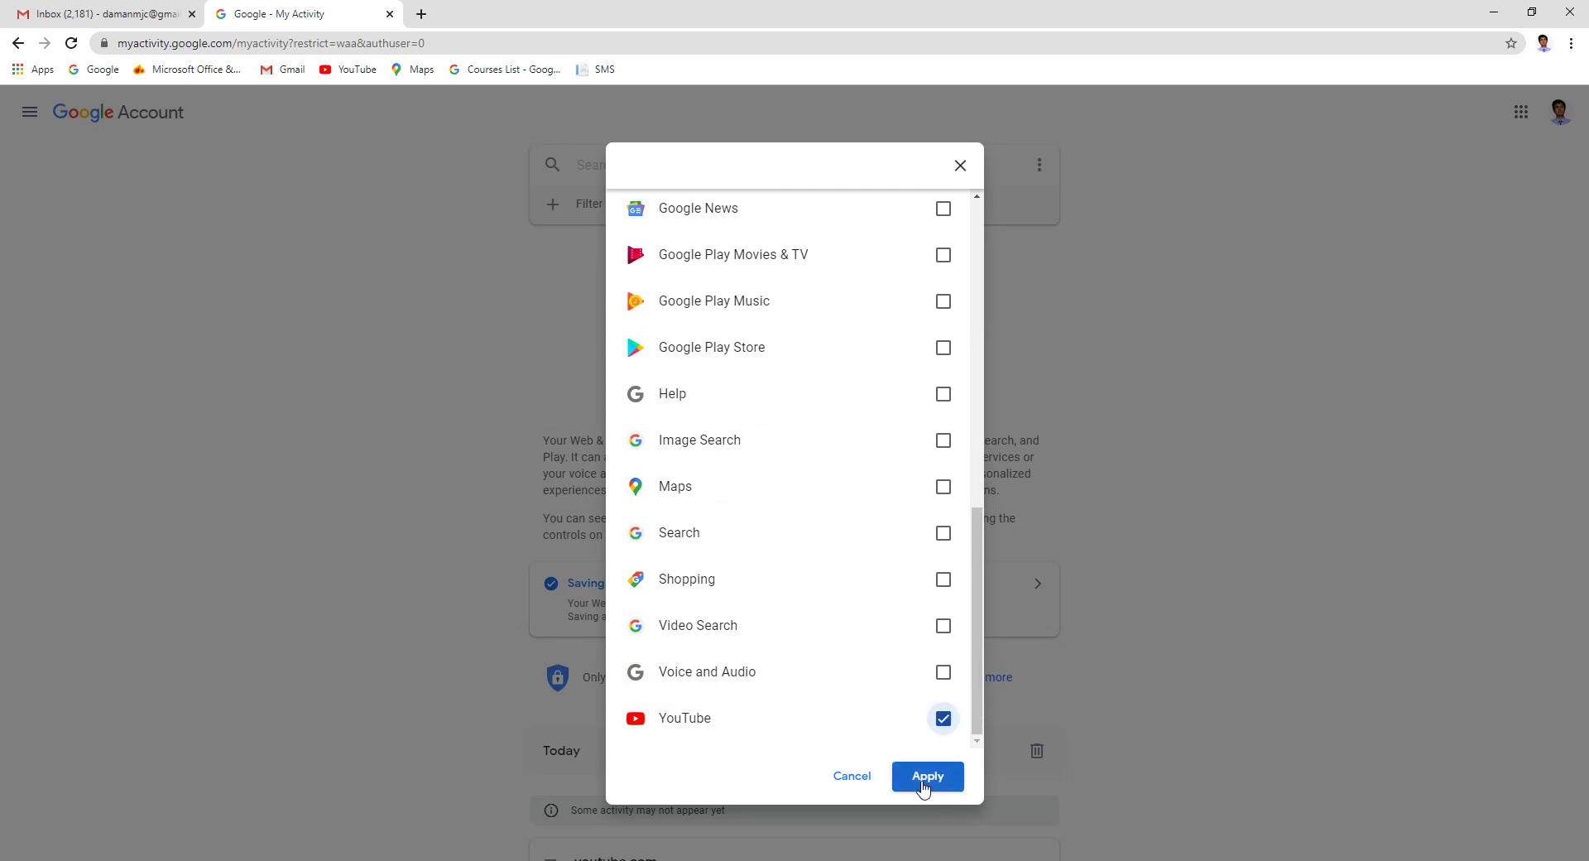
left_click(926, 782)
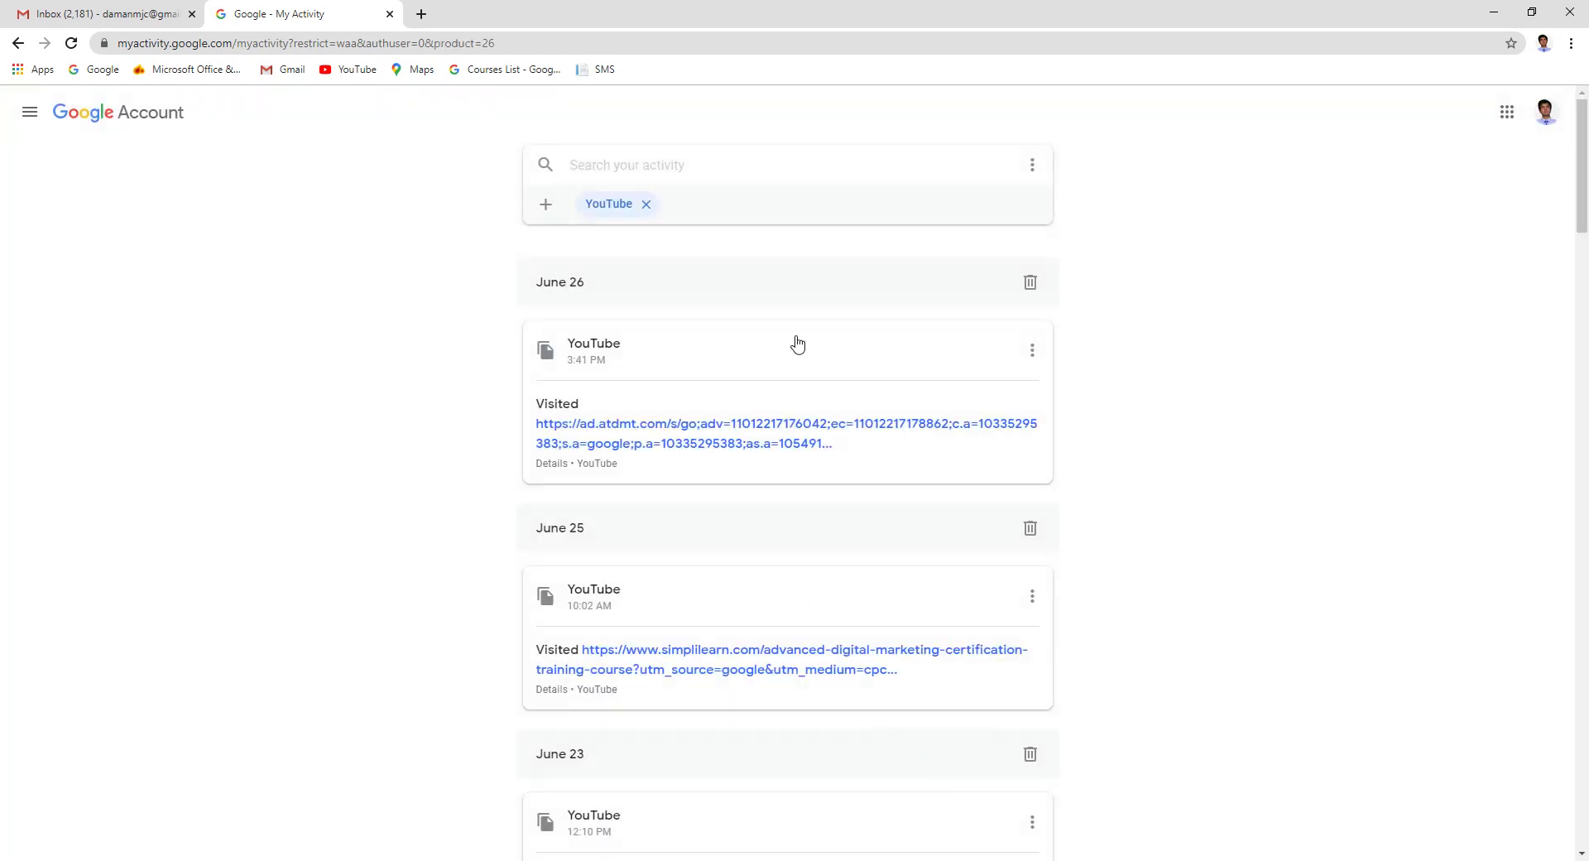
View the item details of the June 22 answered survey question in the YouTube-filtered activity history, then close them
scroll(694, 458, "down", 6)
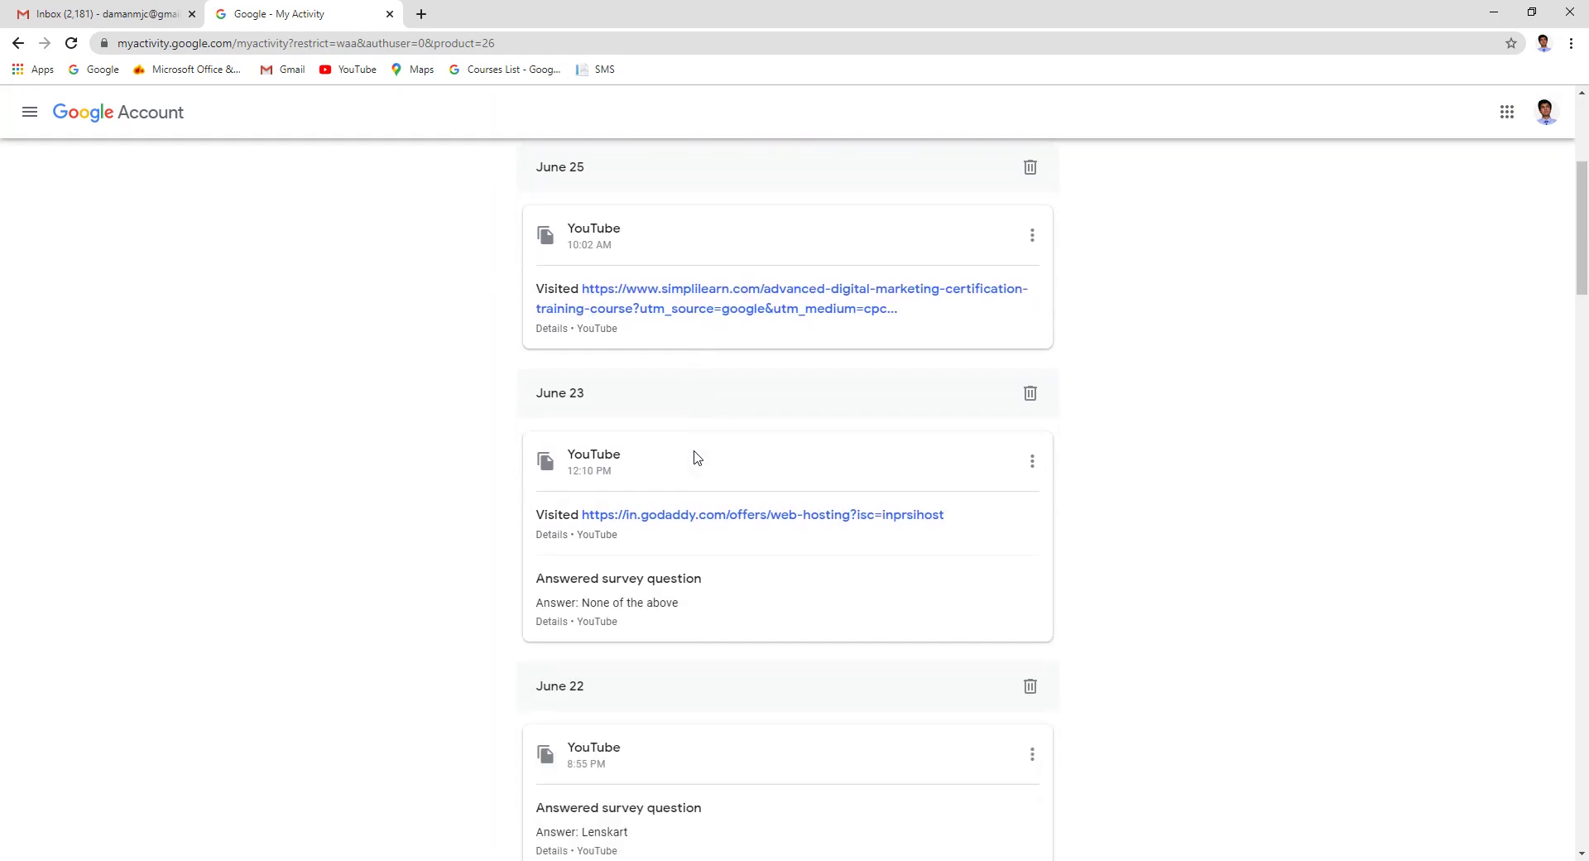
scroll(696, 458, "down", 15)
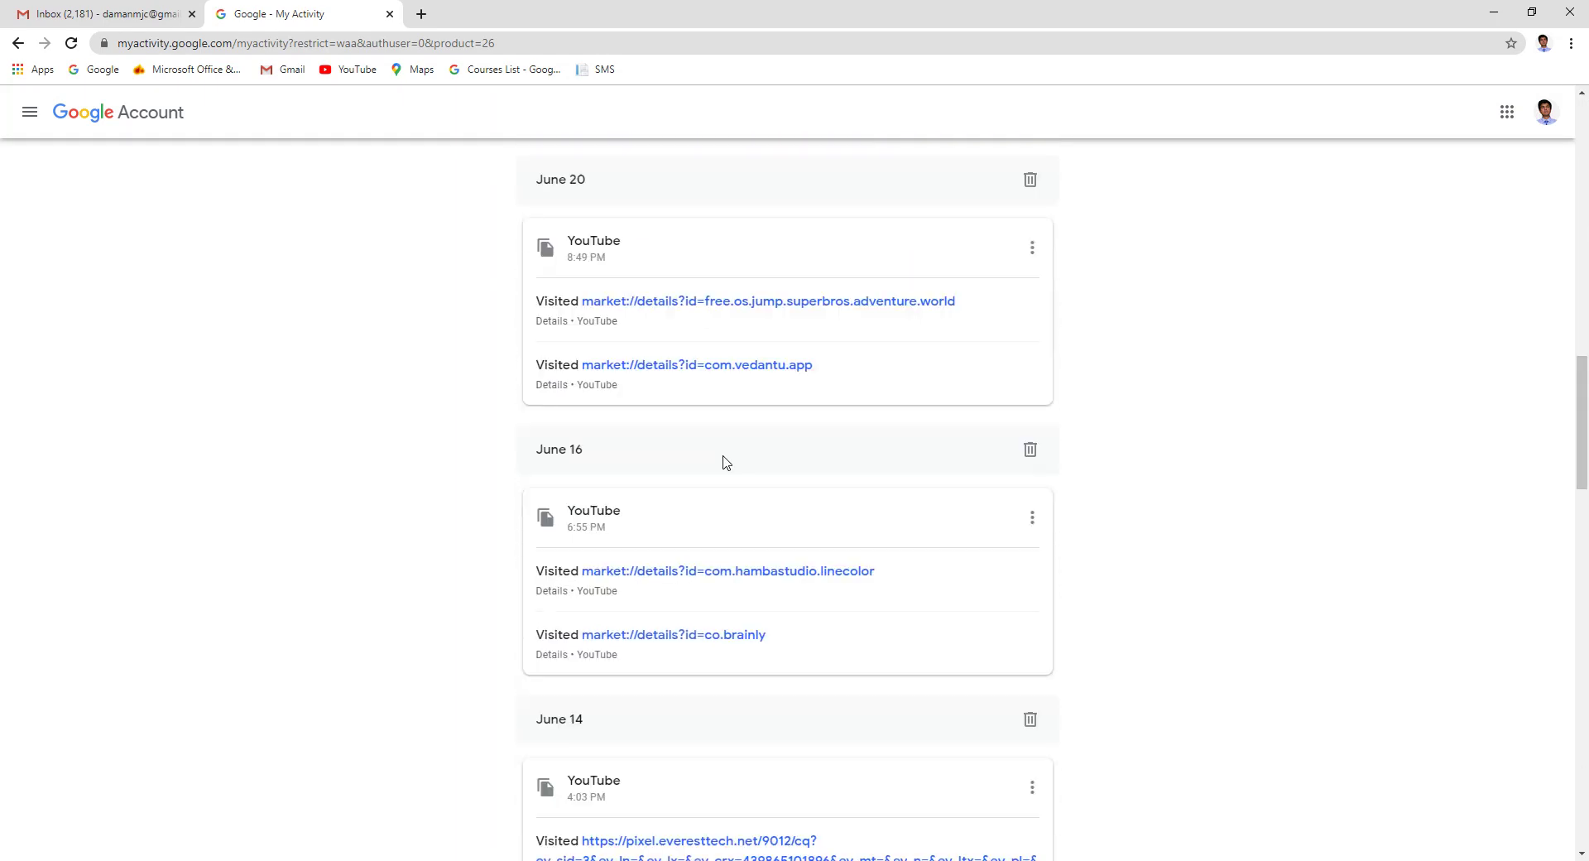
scroll(723, 466, "down", 2)
left_click_drag(1582, 571, 1582, 333)
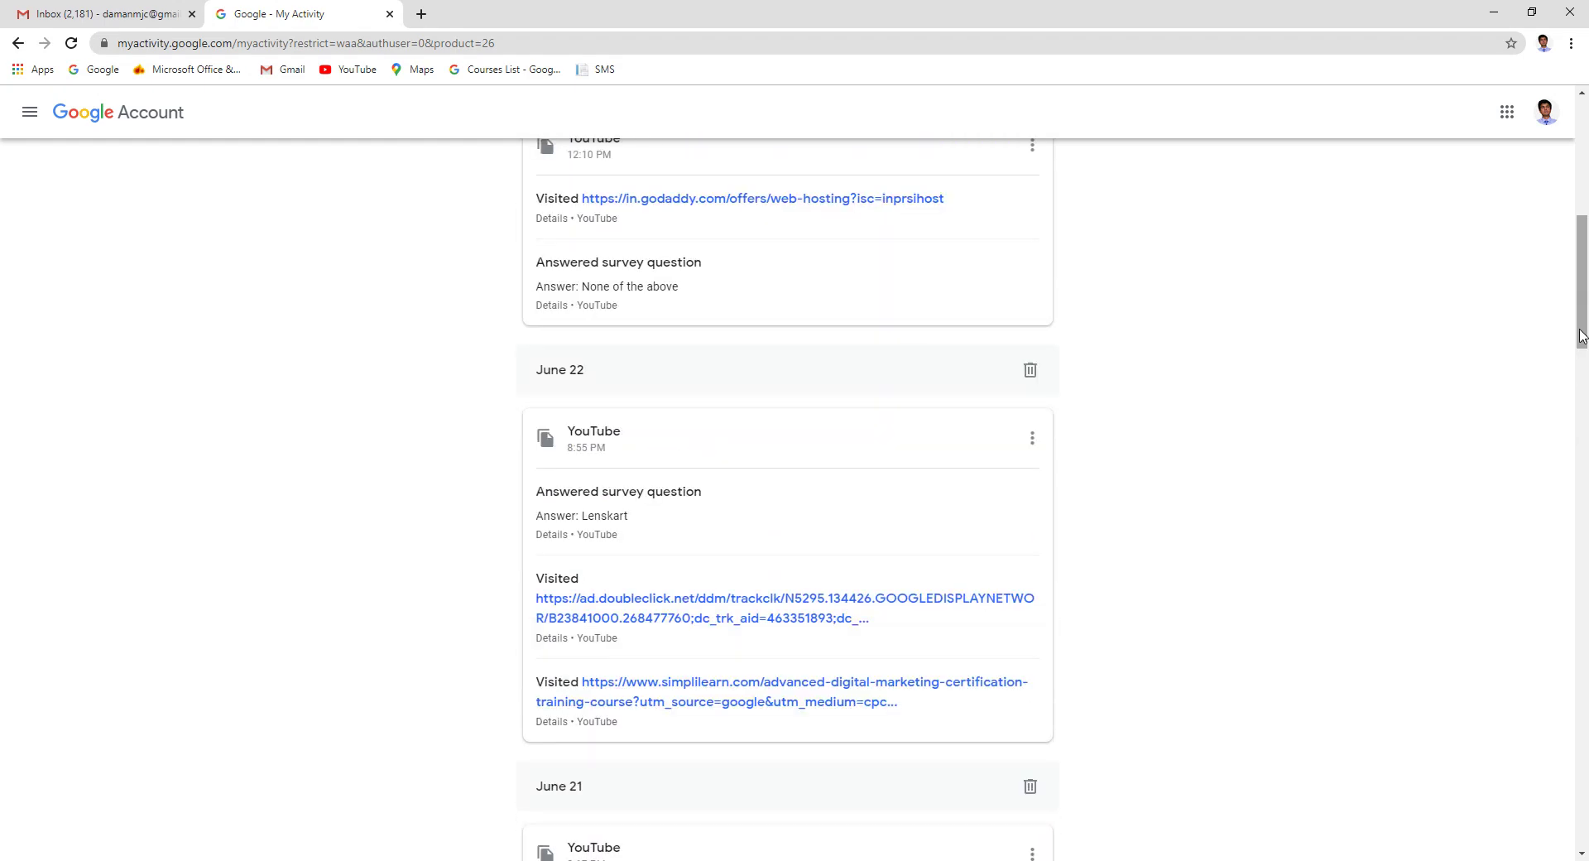
left_click(1033, 447)
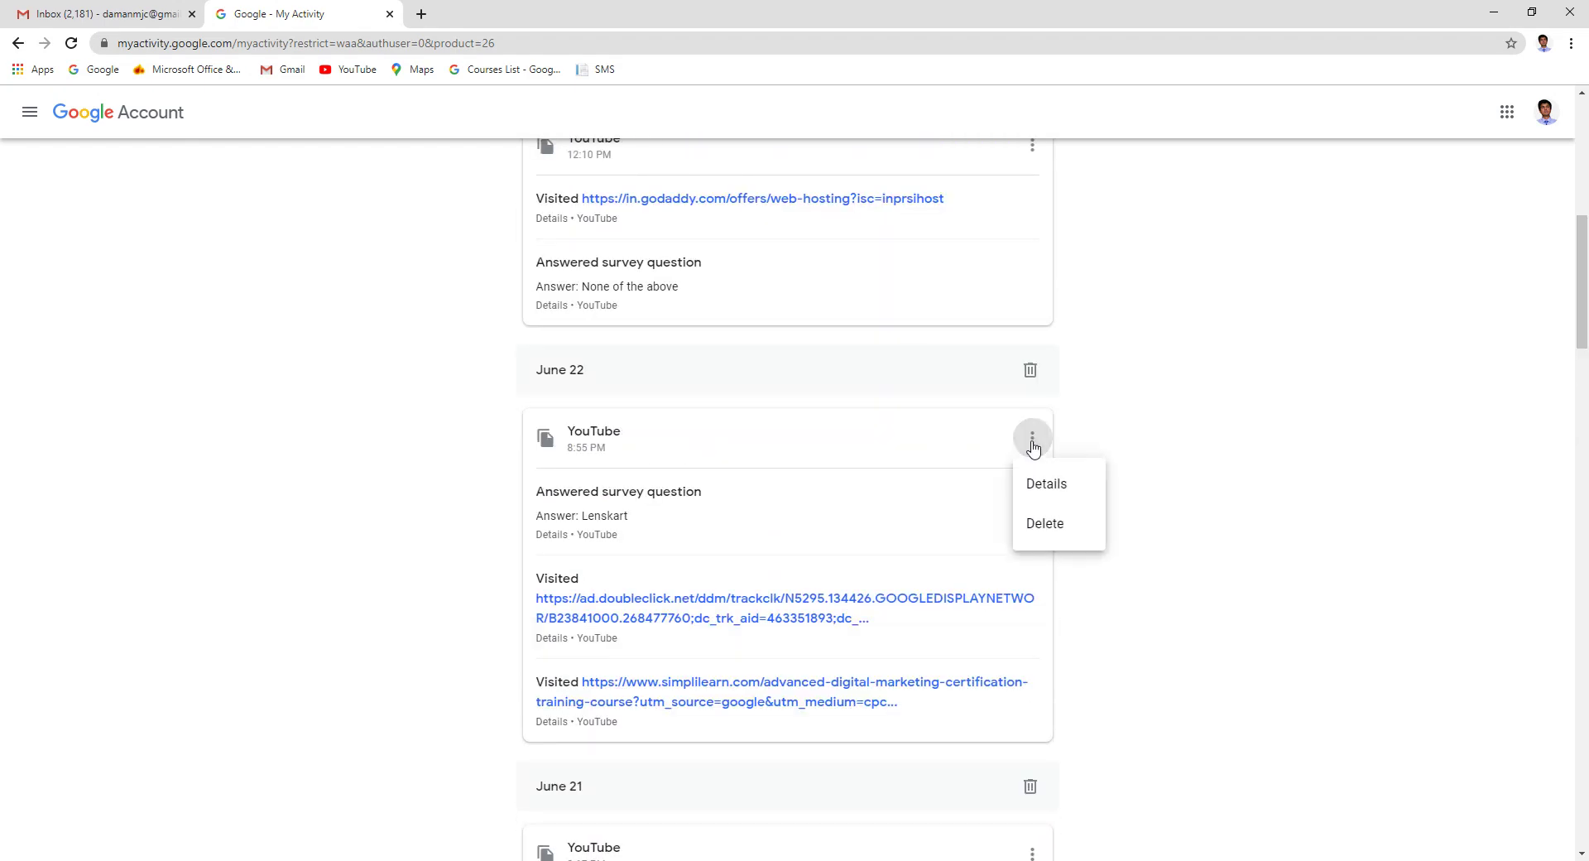
left_click(1047, 487)
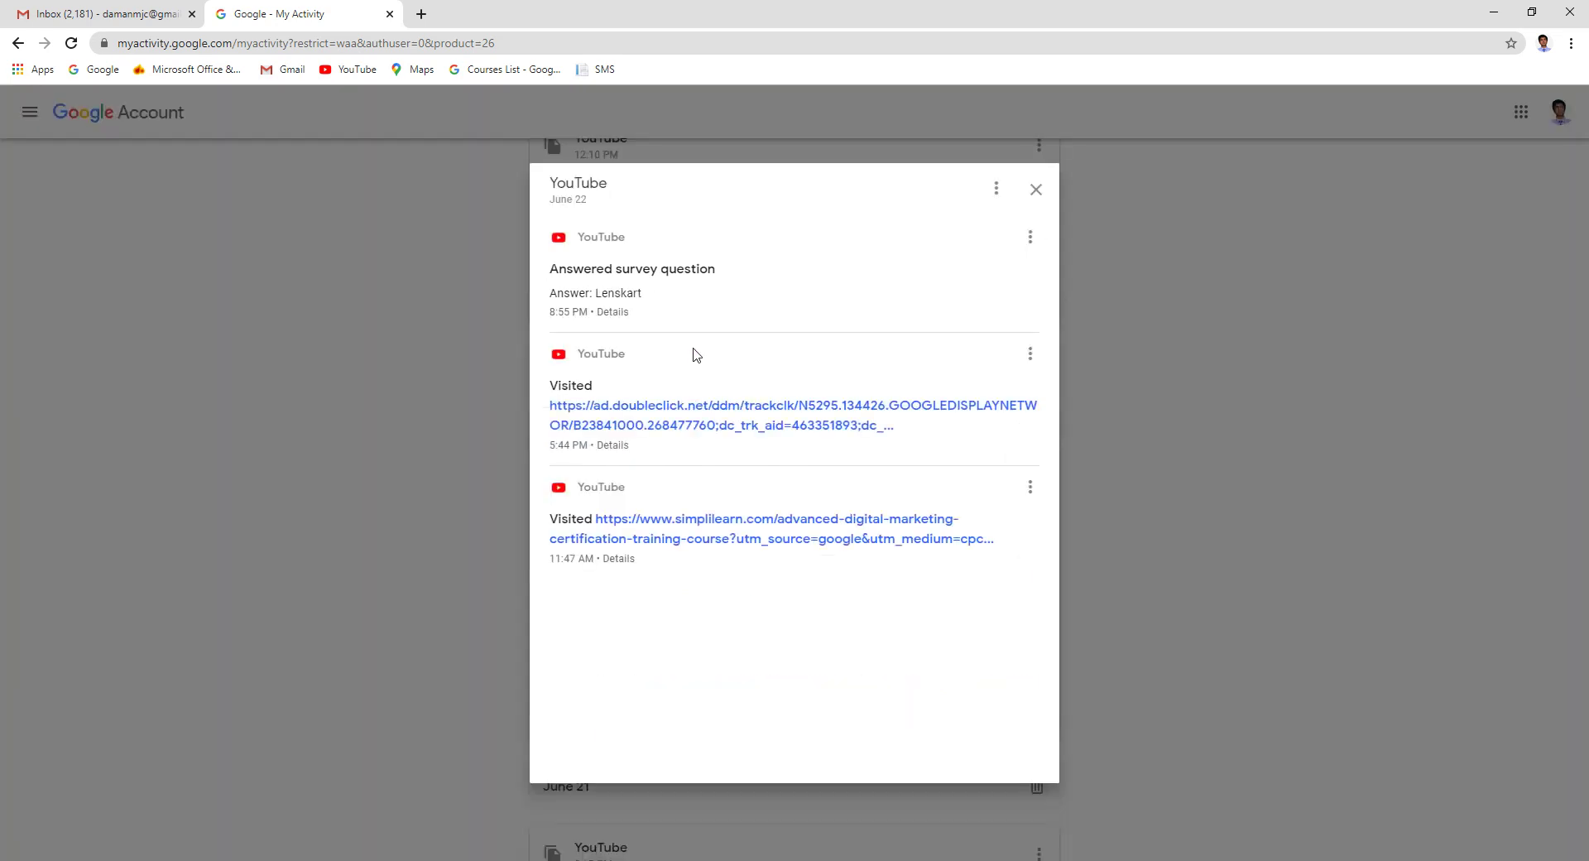
left_click(618, 312)
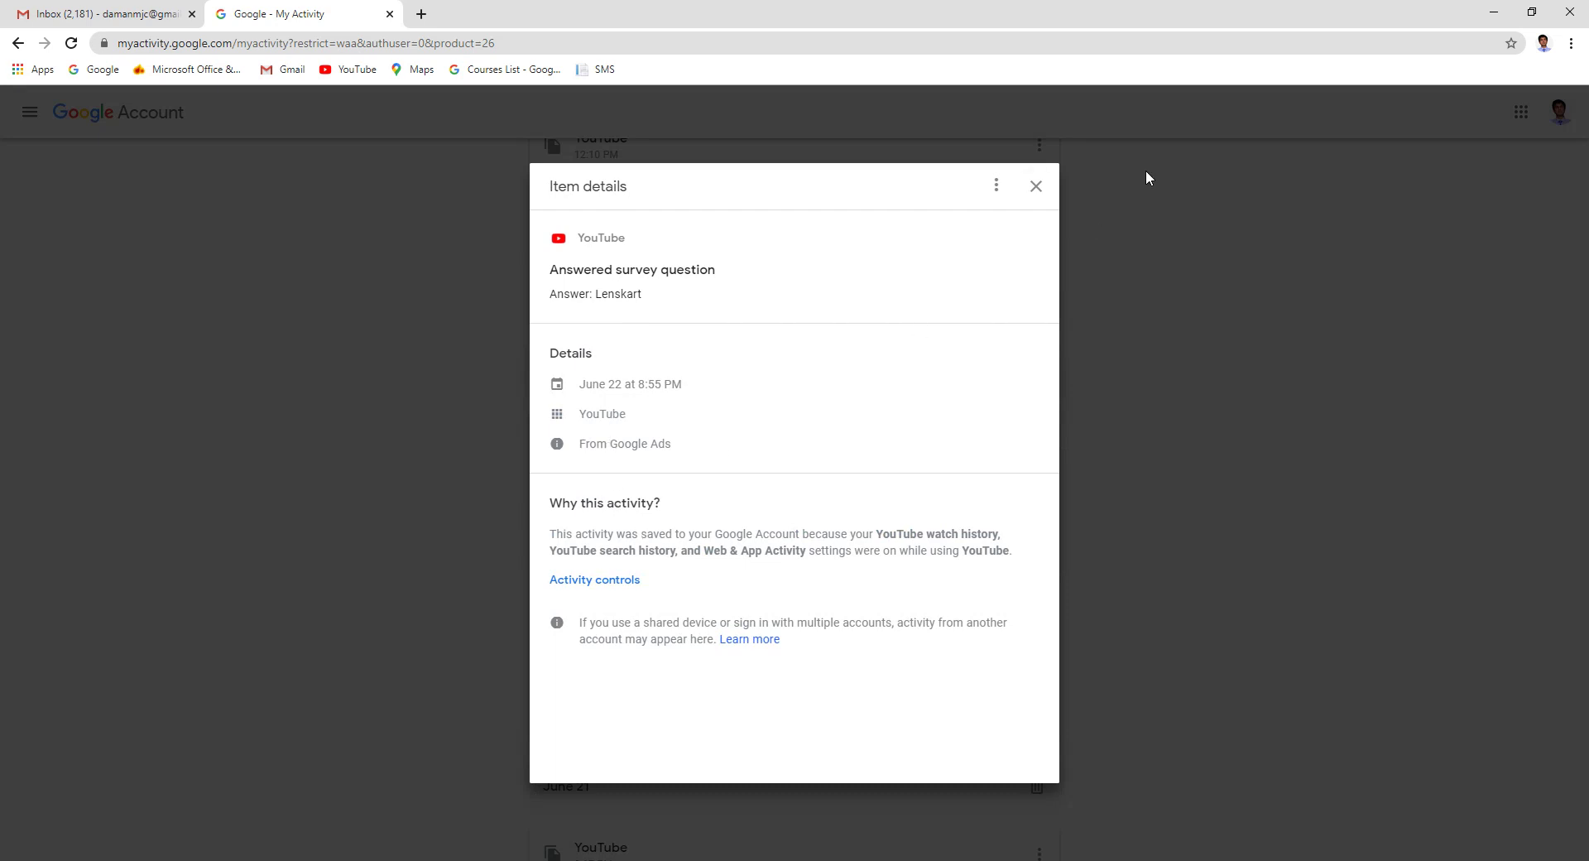
left_click(1037, 188)
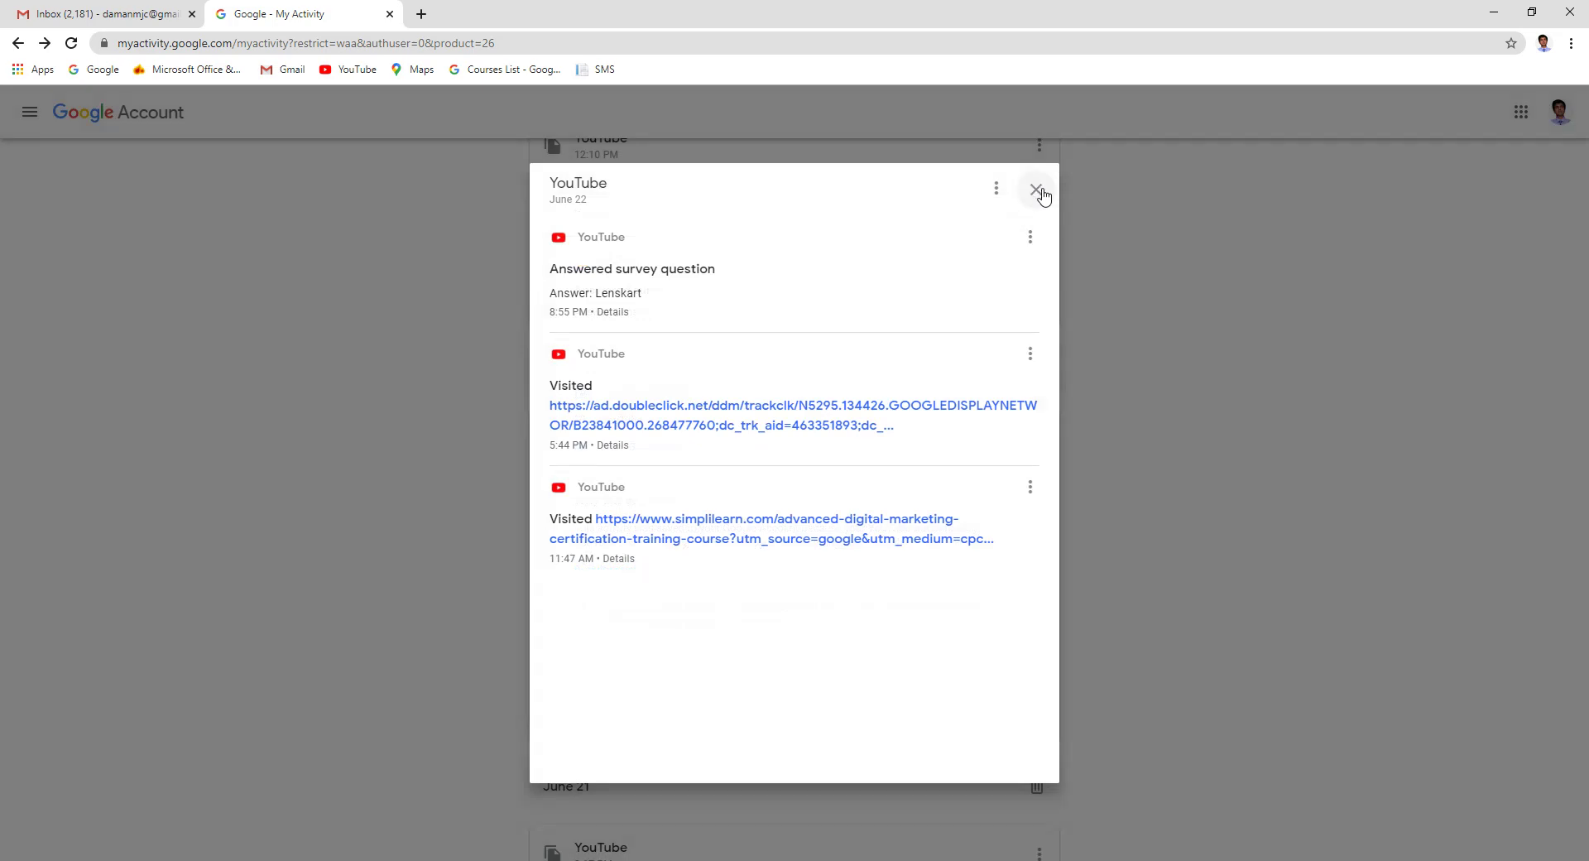
left_click(1037, 191)
Remove the YouTube product filter from the Web & App Activity history
scroll(1159, 286, "up", 8)
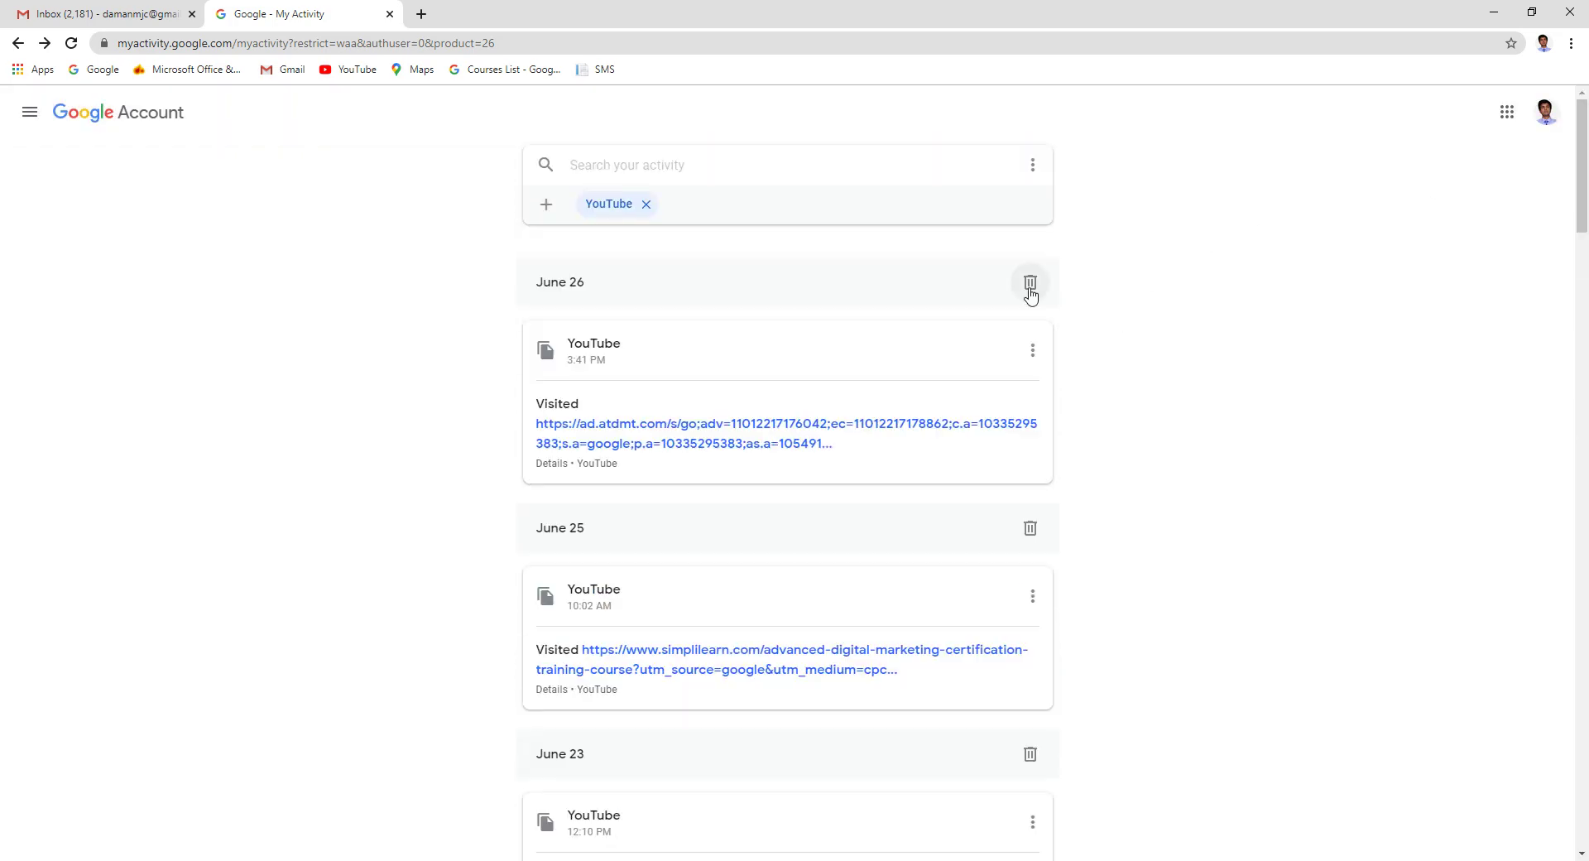
left_click(645, 203)
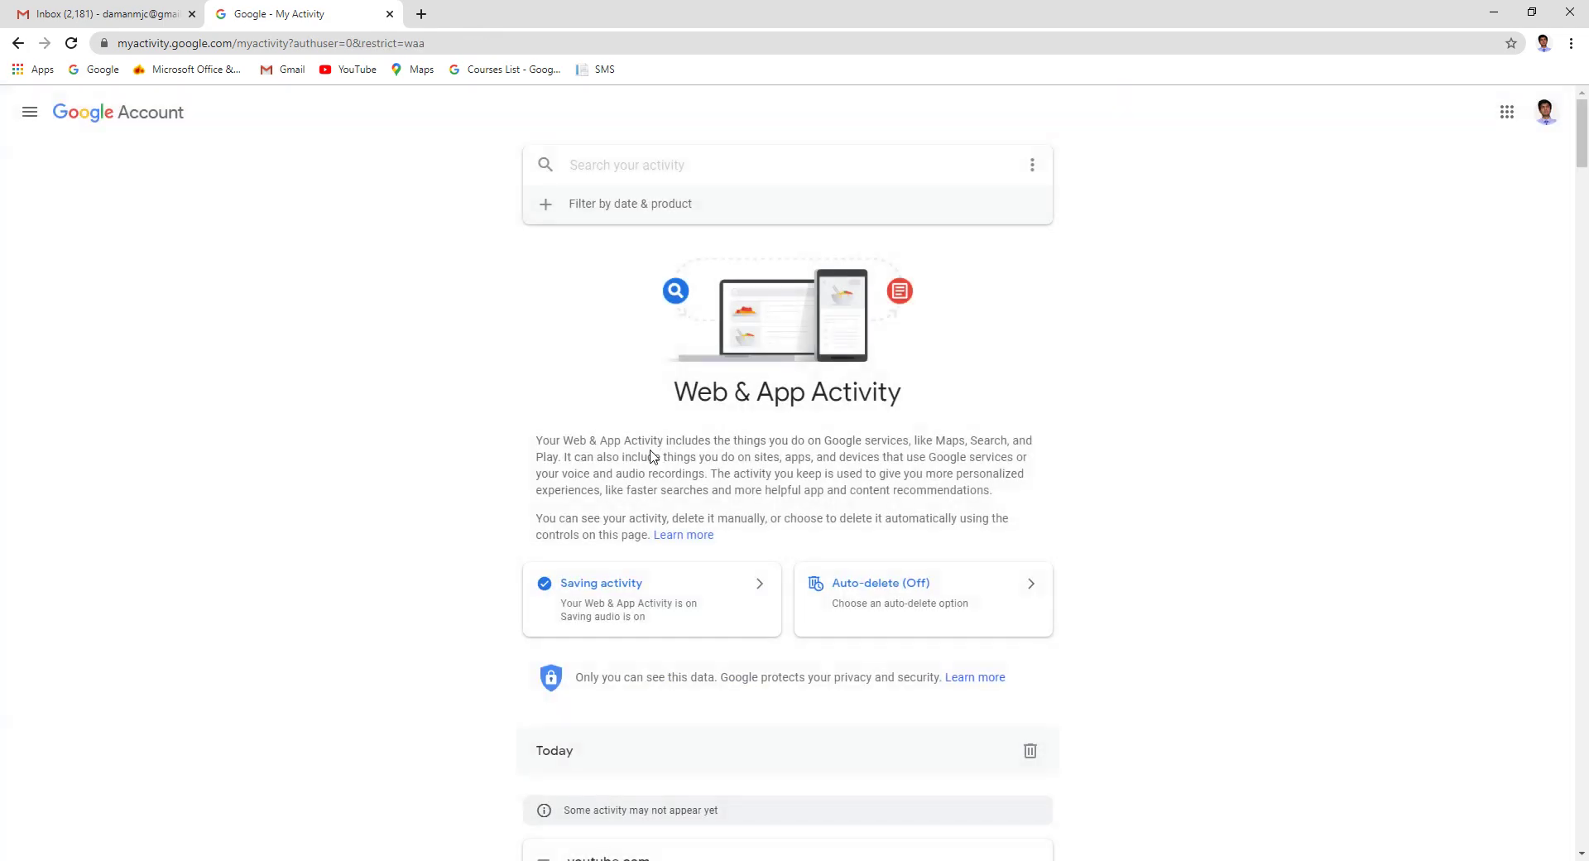
scroll(649, 465, "down", 1)
scroll(648, 465, "up", 1)
Return to the Google Account home page and open the Data & personalization section
left_click(31, 121)
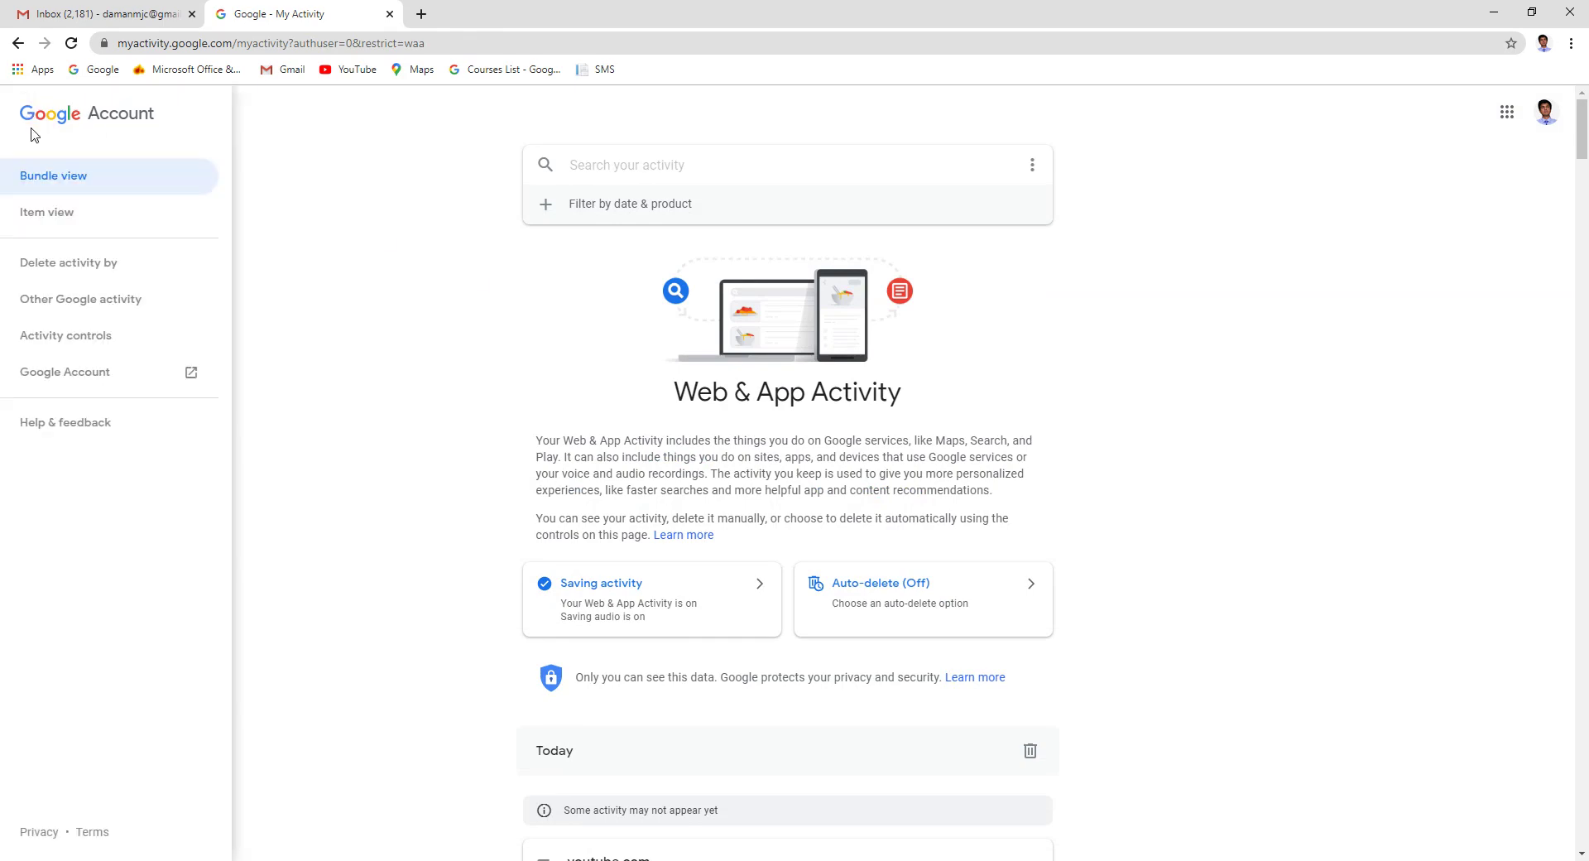
left_click(69, 122)
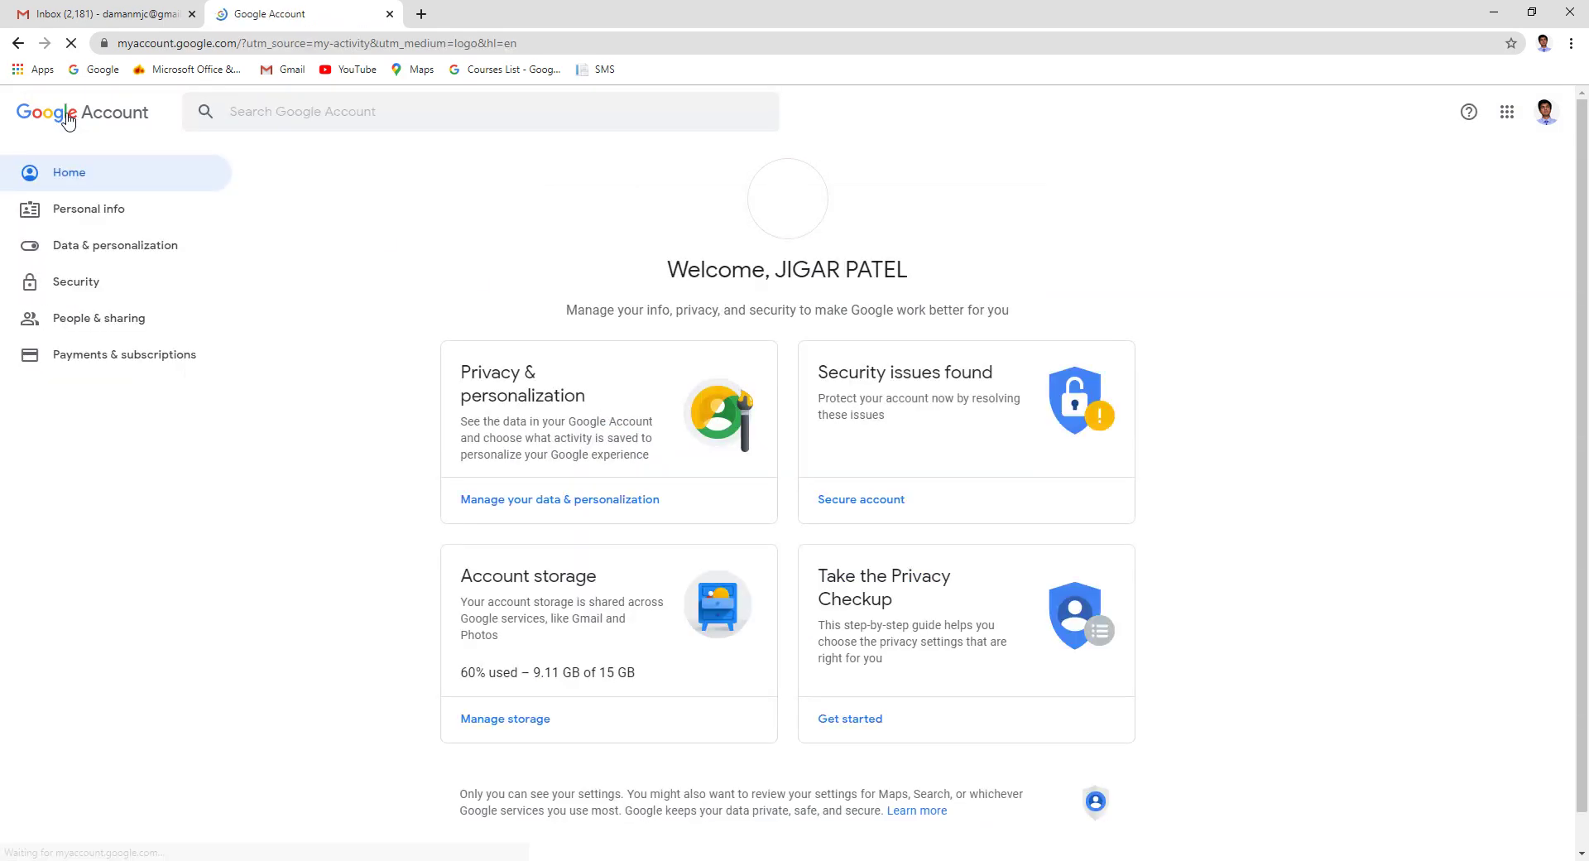
left_click(126, 265)
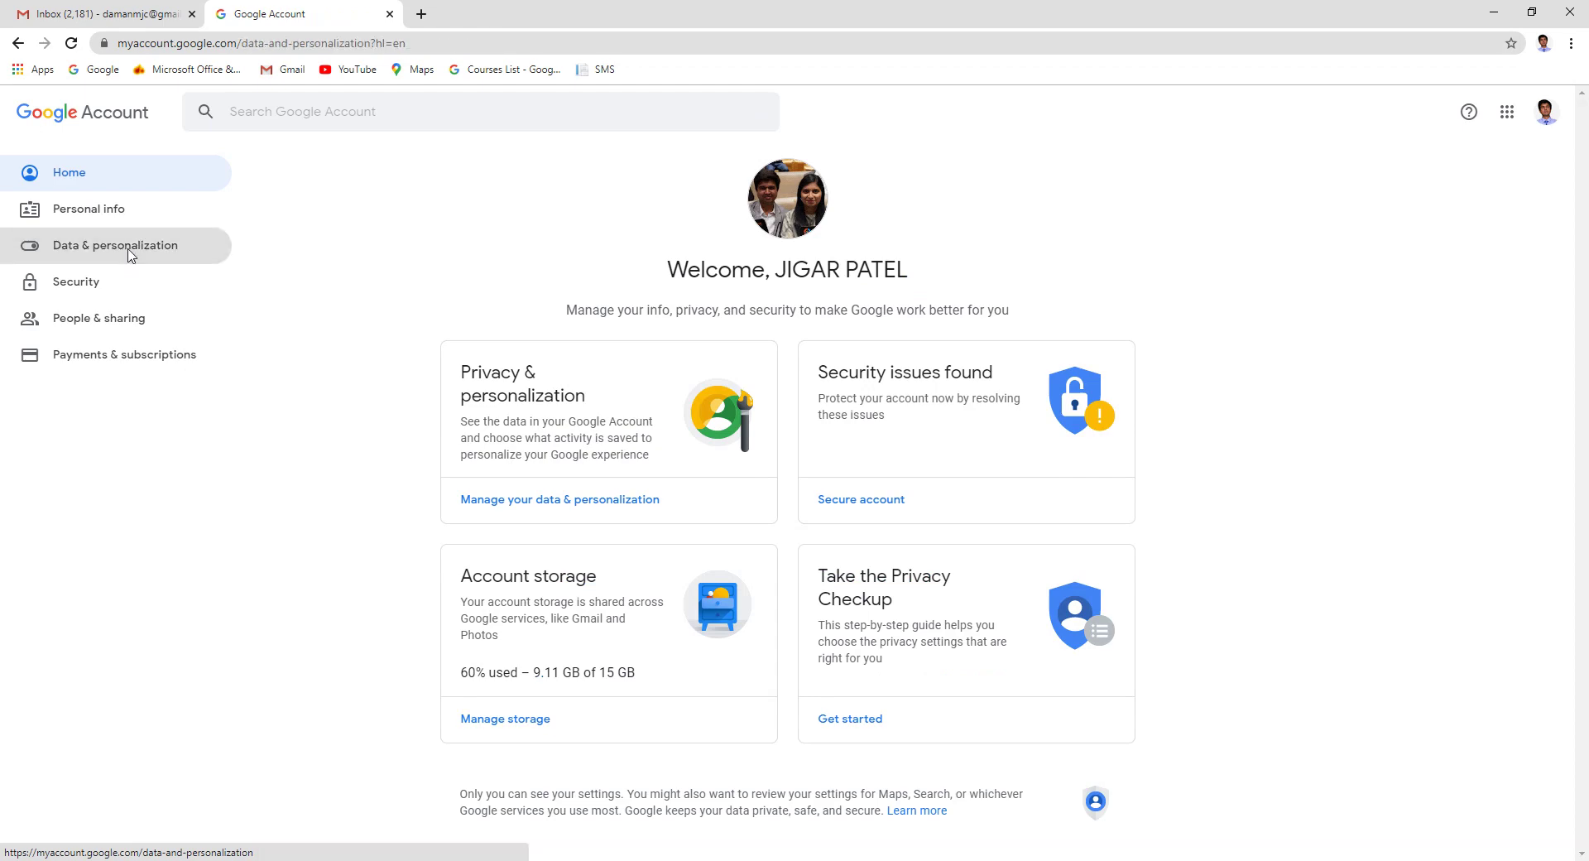
Open the Location History activity control and go to its Timeline for managing past activity
scroll(542, 451, "down", 1)
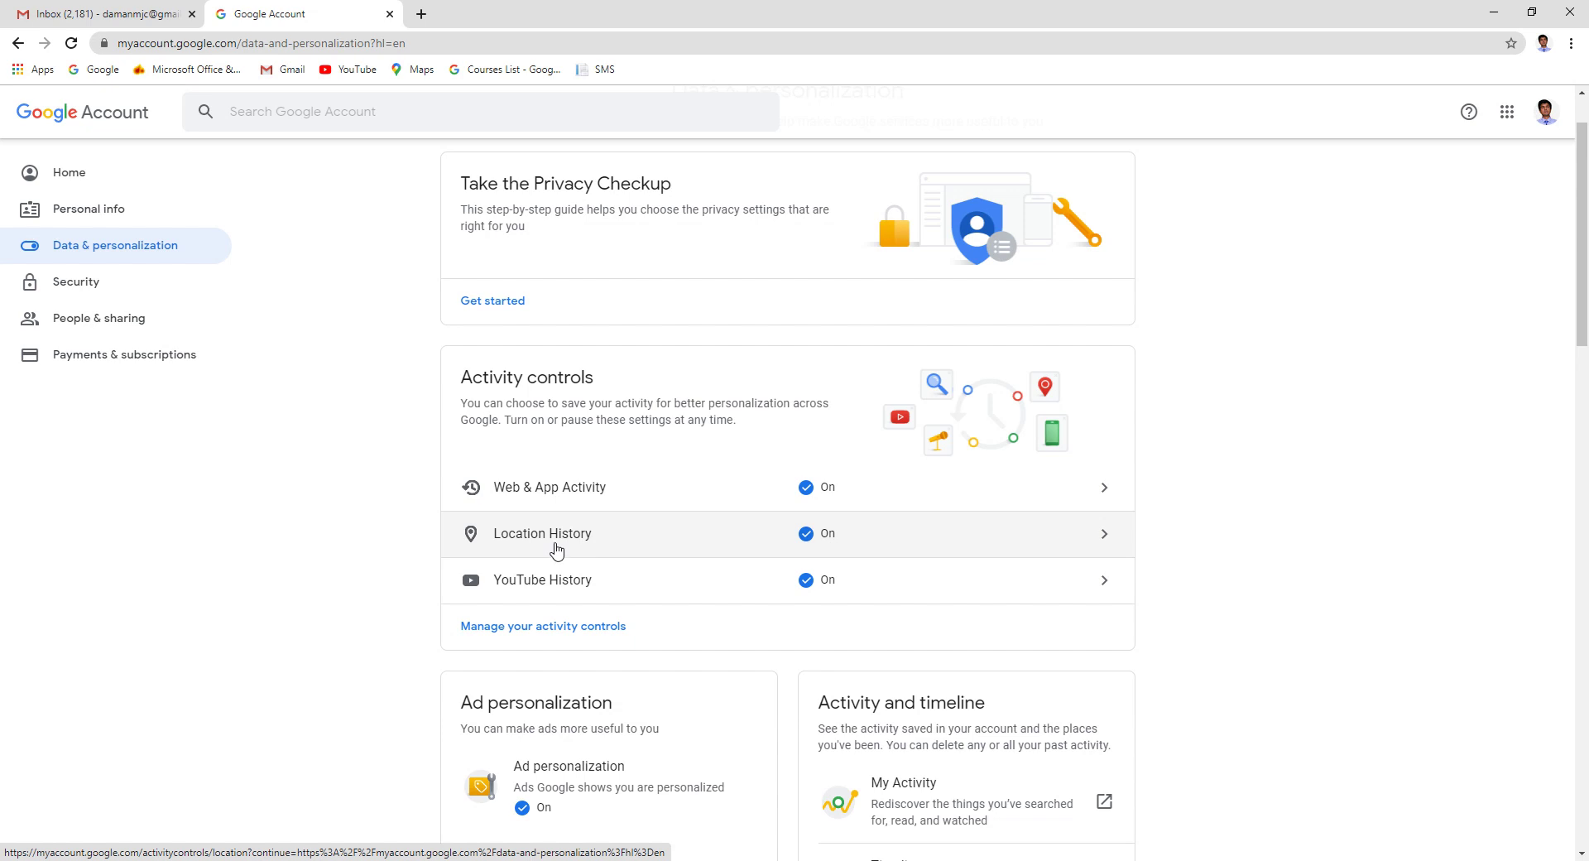
left_click(556, 551)
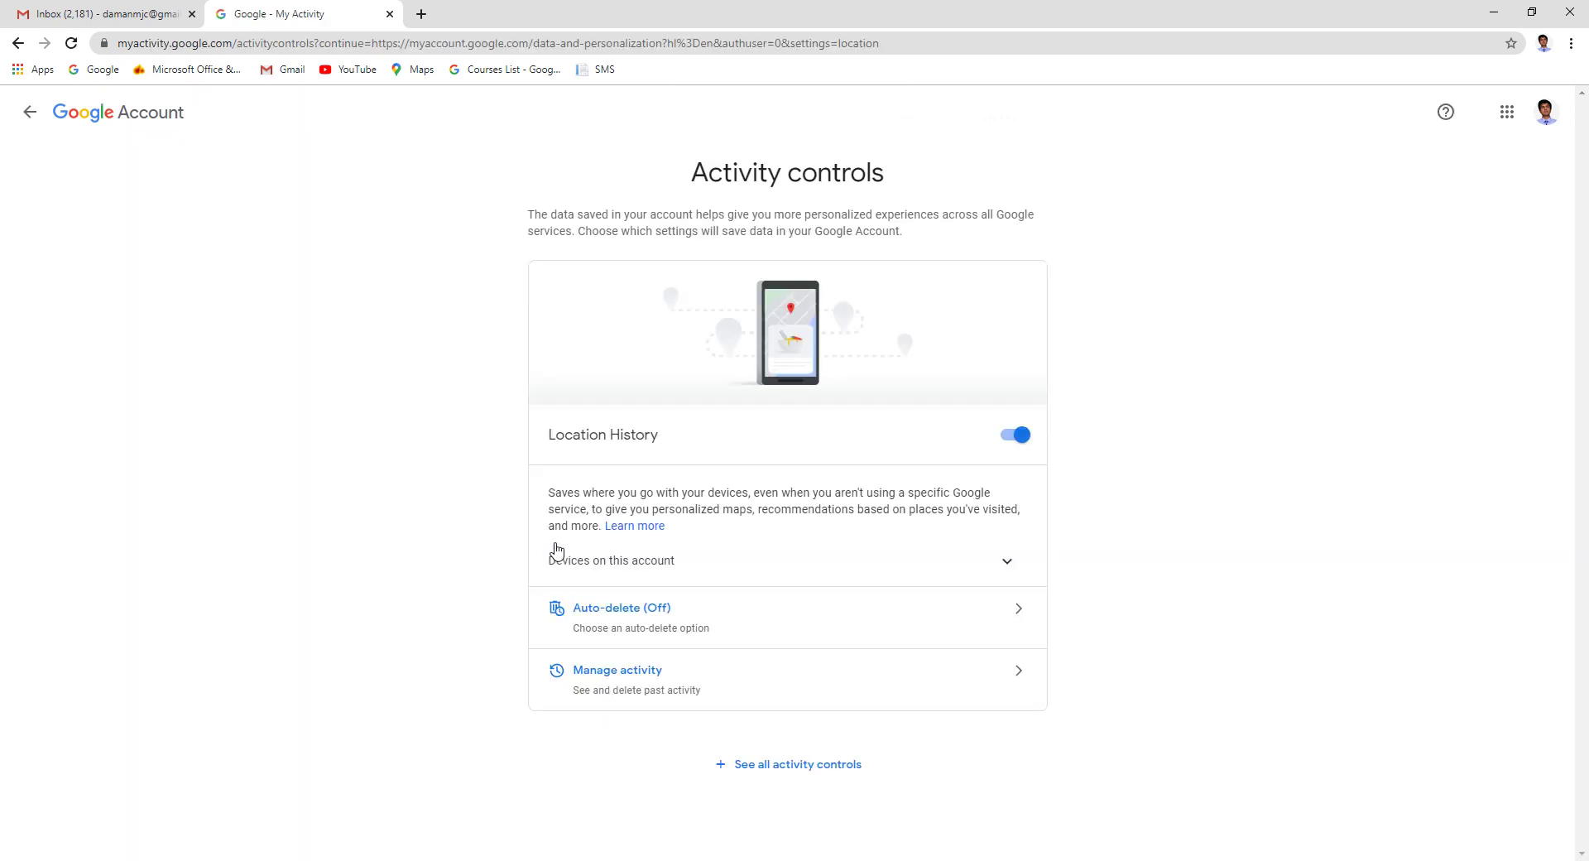
left_click(616, 681)
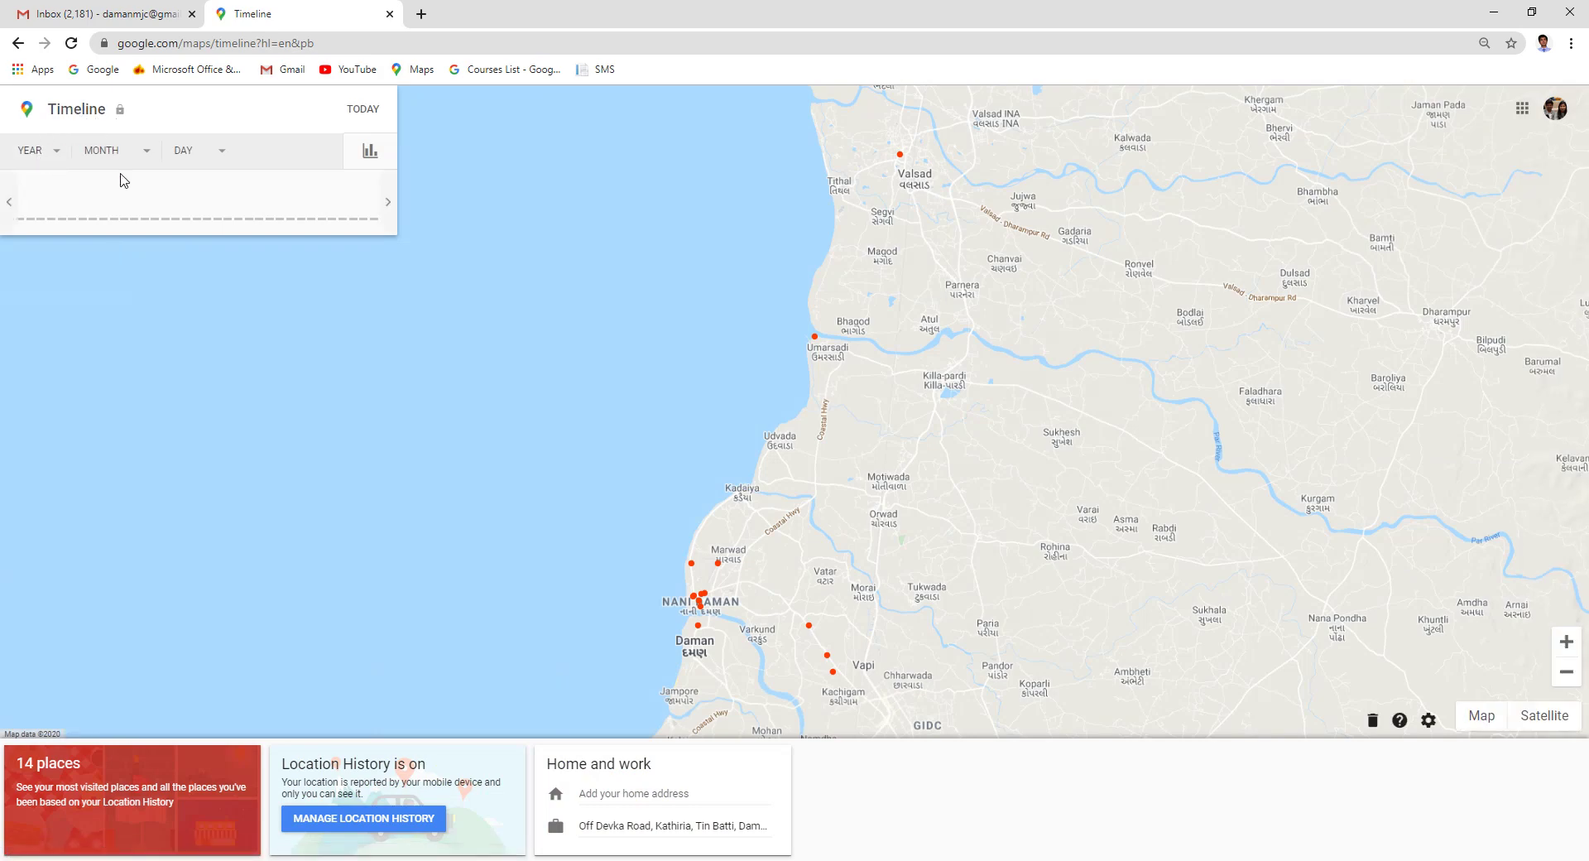
Show the 2019 location timeline, narrow it to June and display the route for June 24
left_click(62, 162)
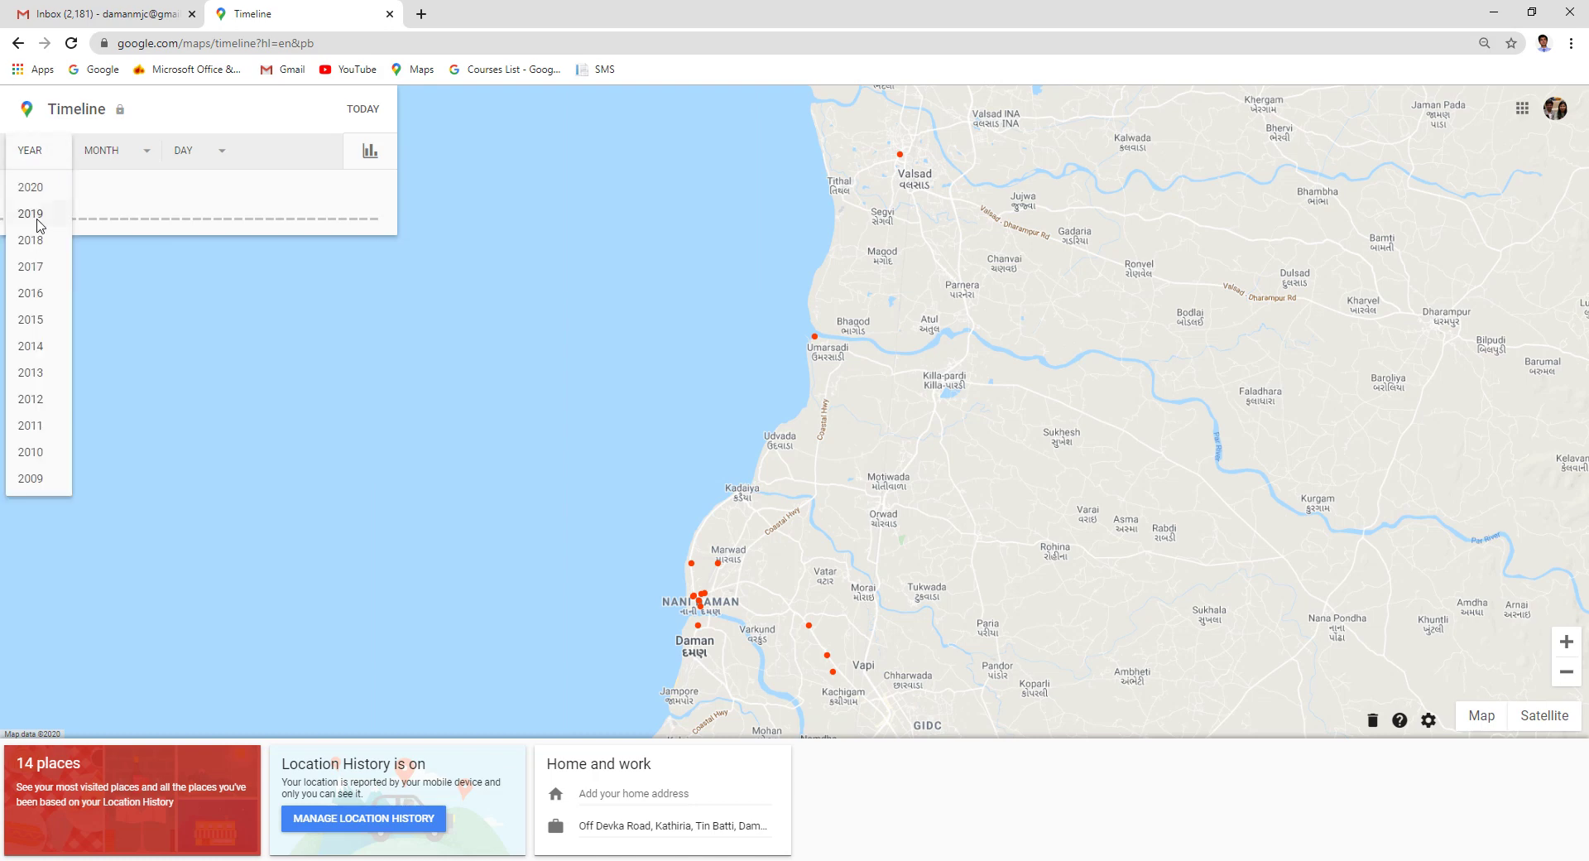
left_click(36, 220)
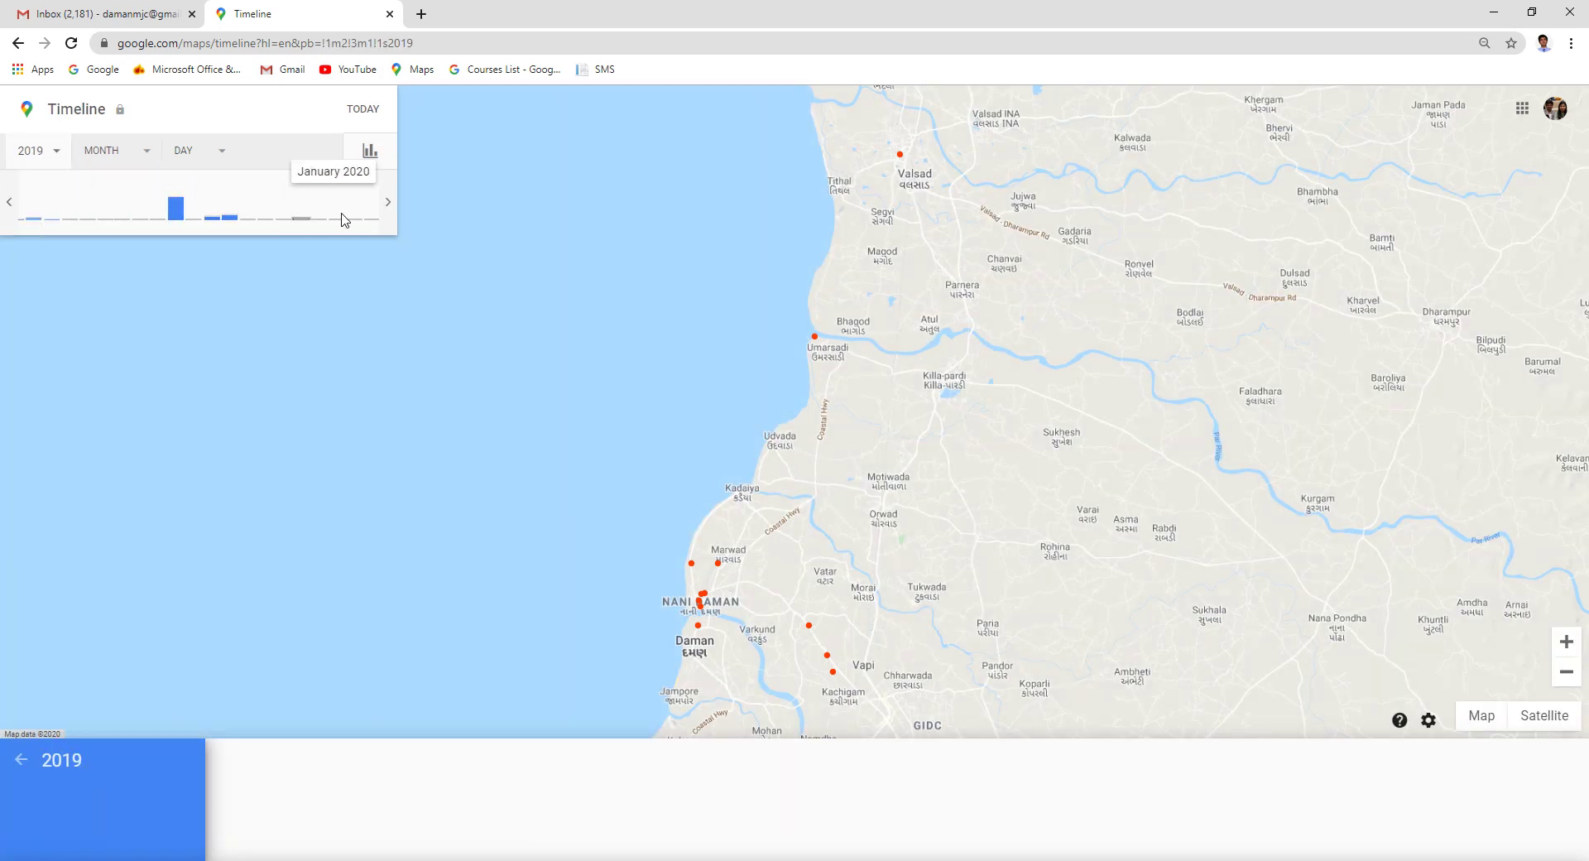
left_click(388, 211)
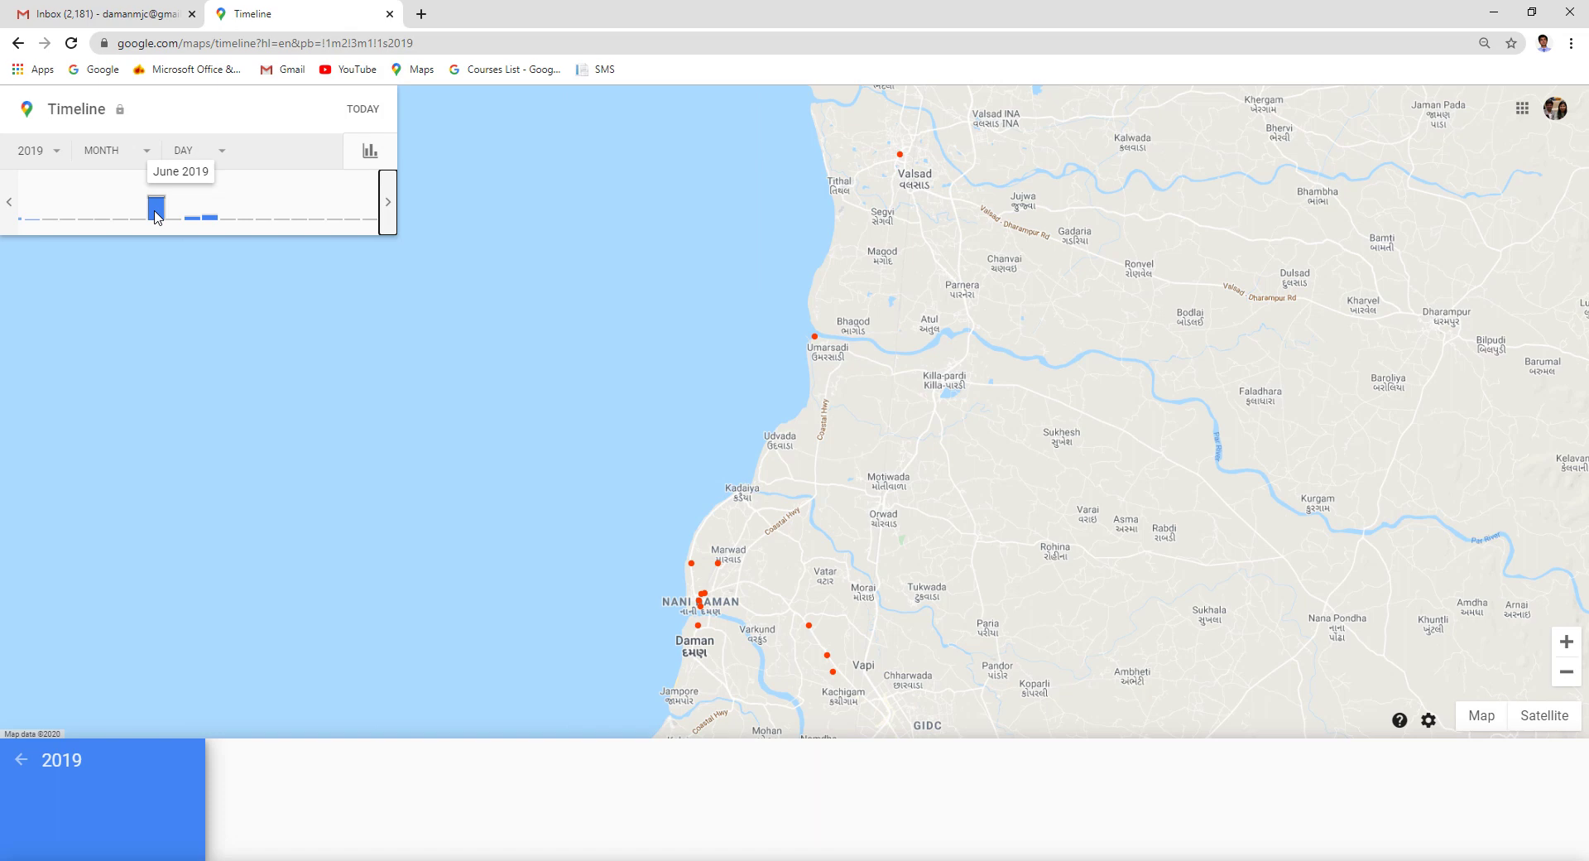
left_click(156, 211)
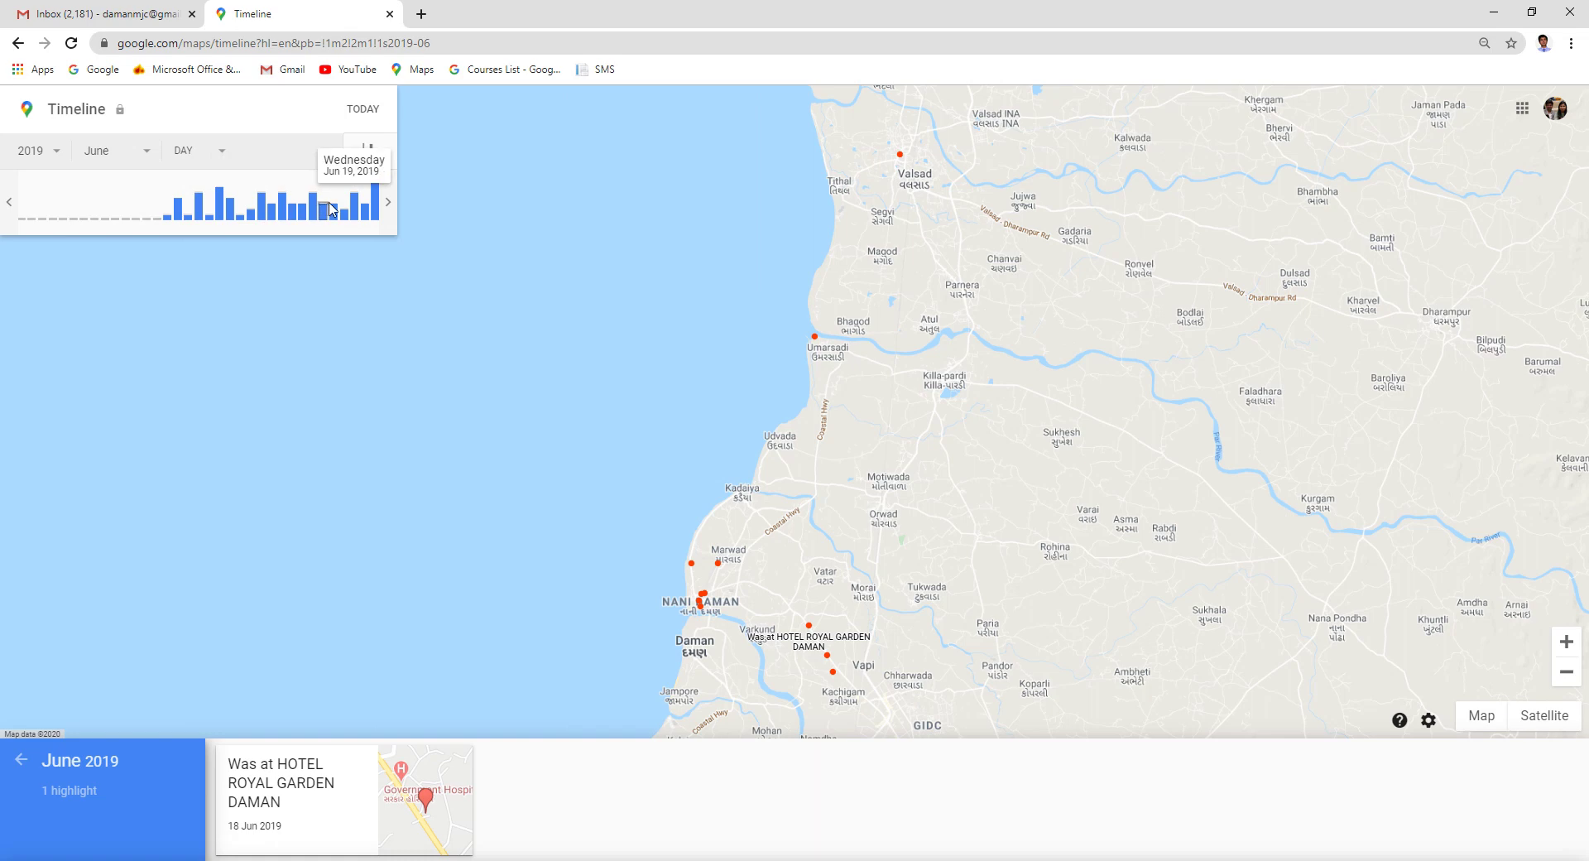
left_click(376, 204)
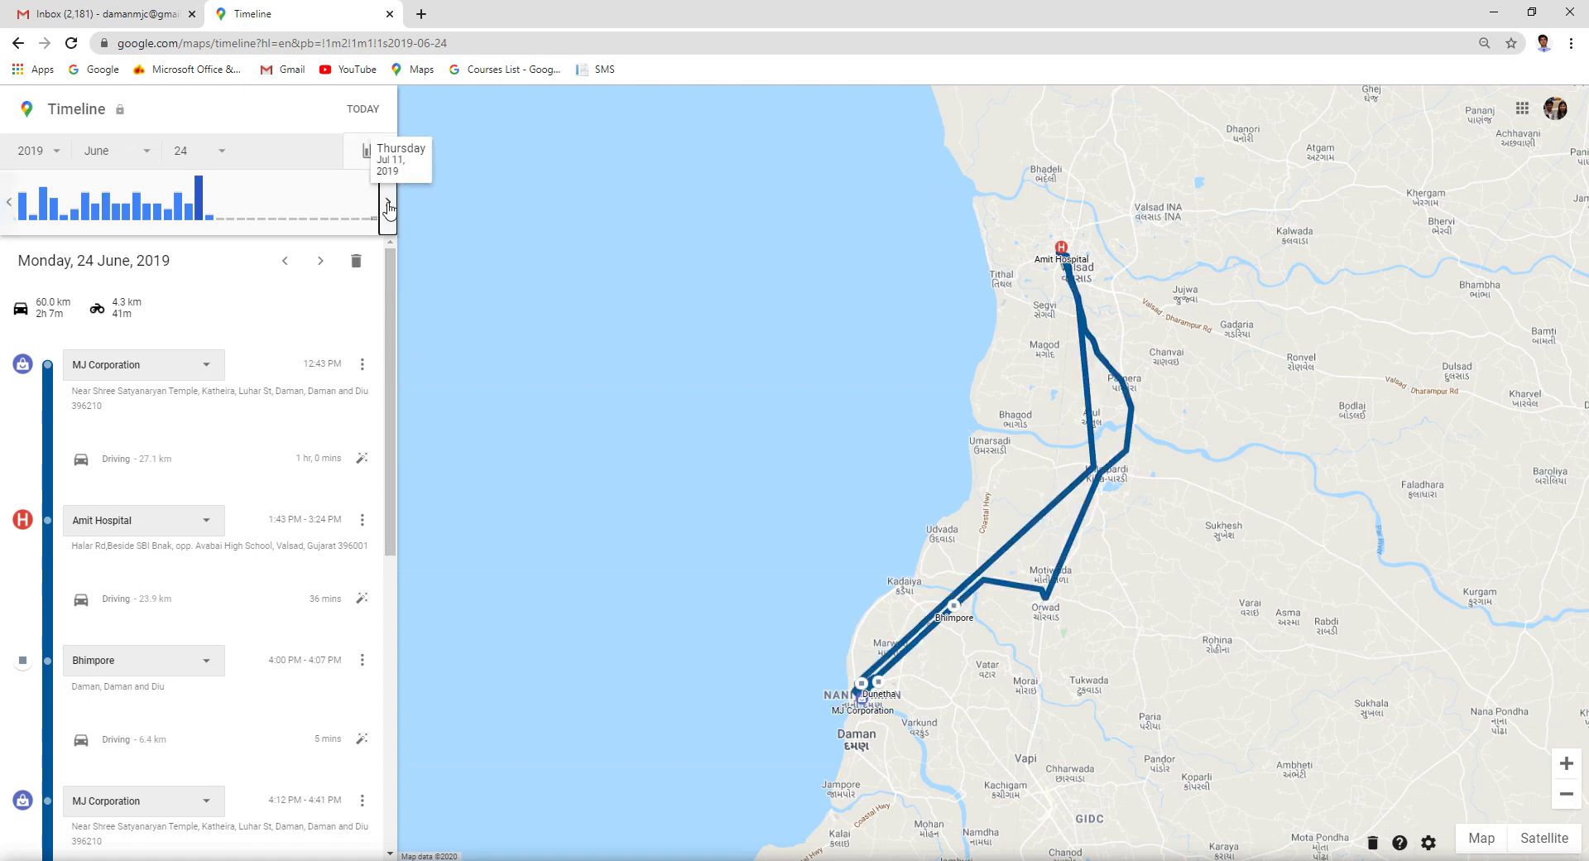
Display the travel route for September 6, 2019 and check the dates after it in the timeline chart
left_click(388, 203)
left_click(388, 203)
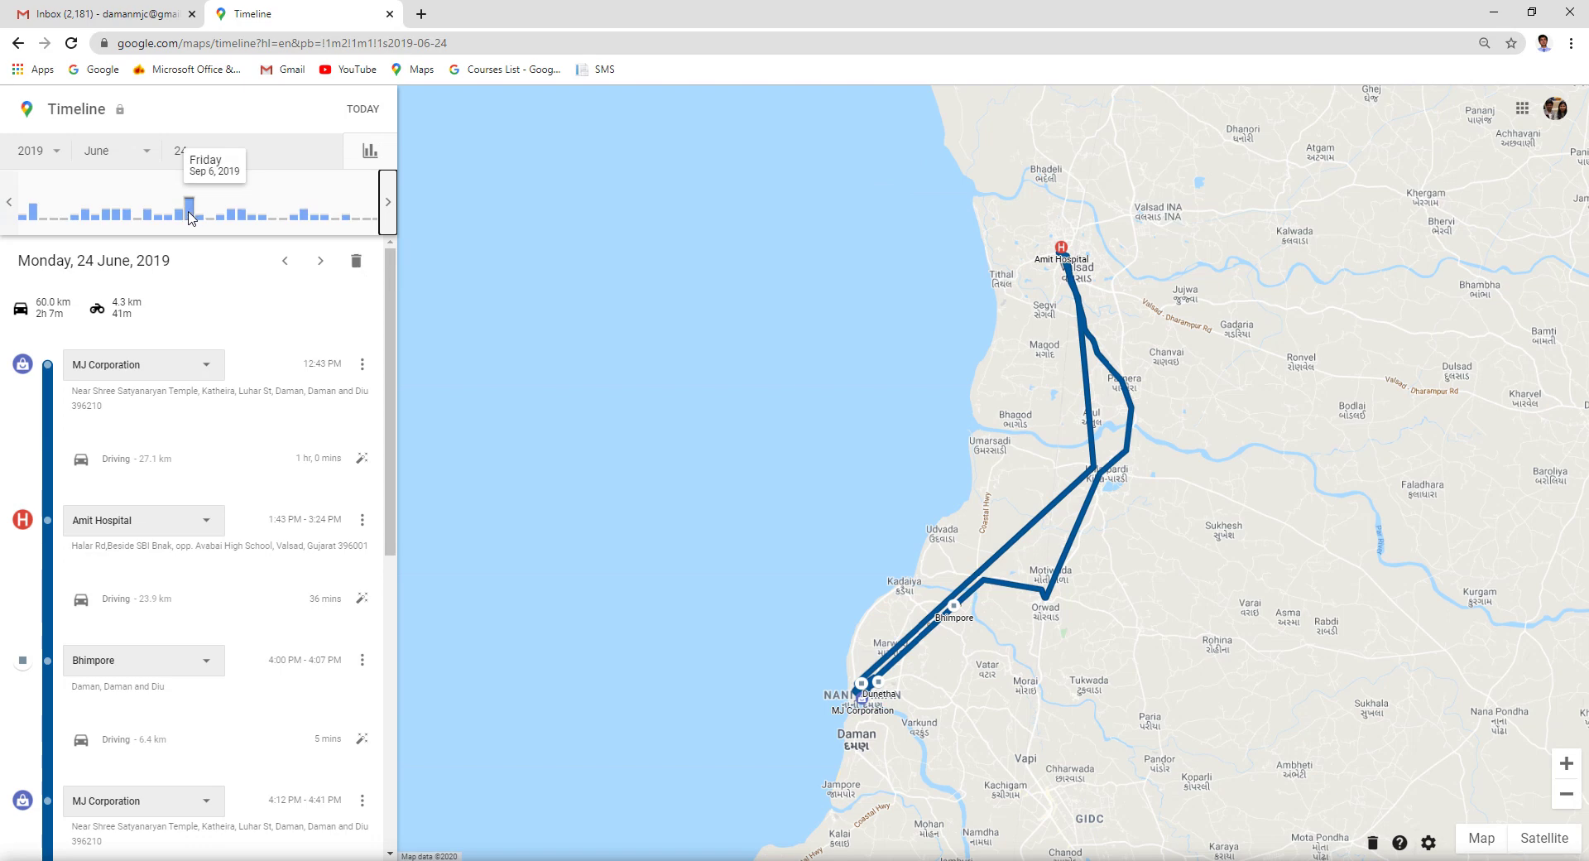
left_click(189, 214)
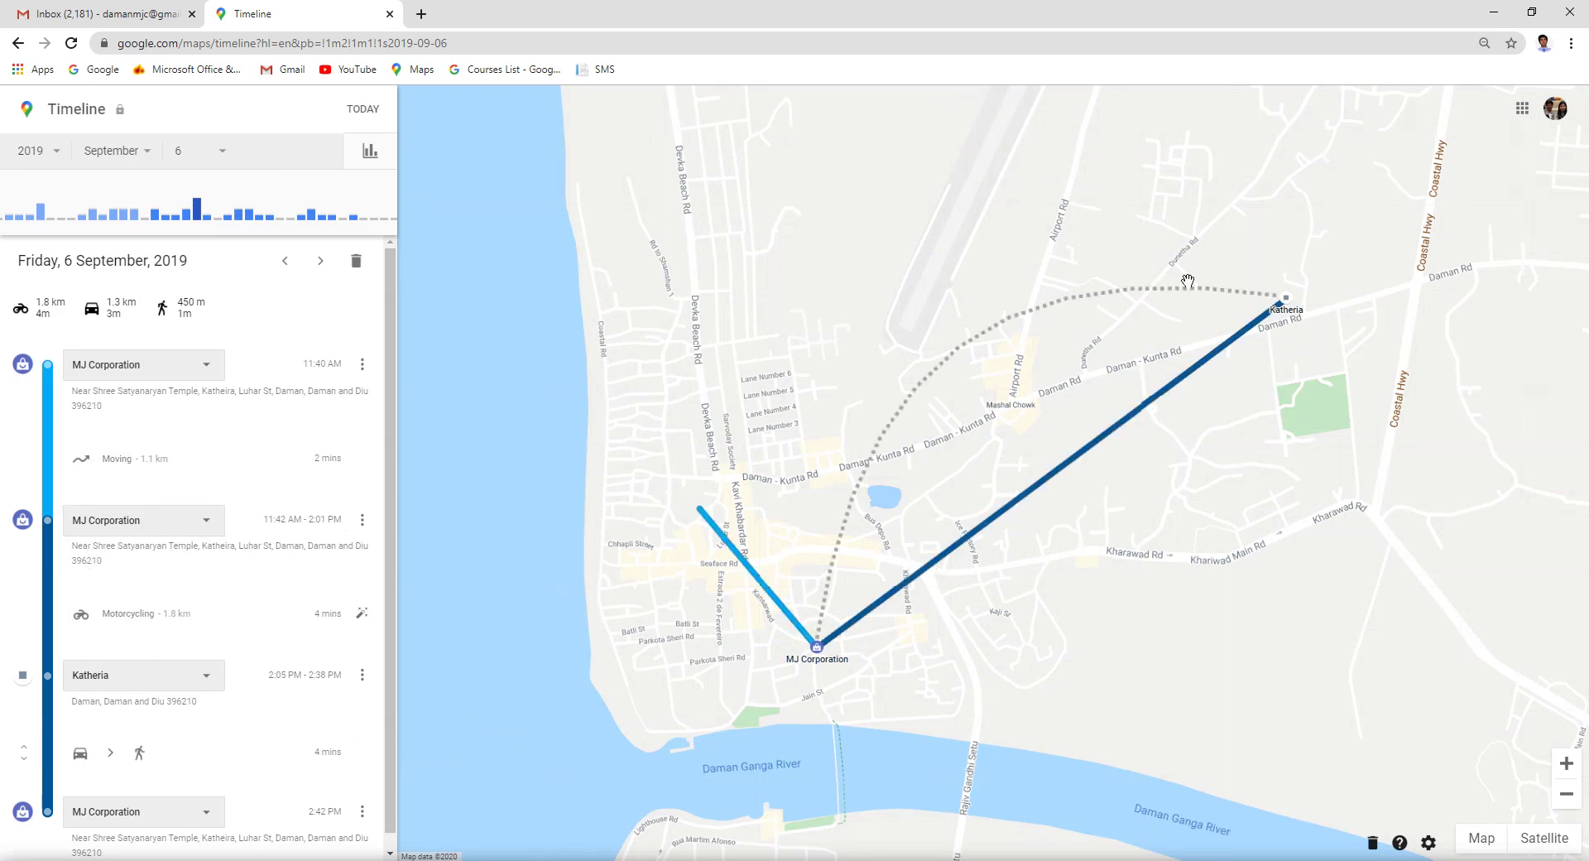
left_click(389, 207)
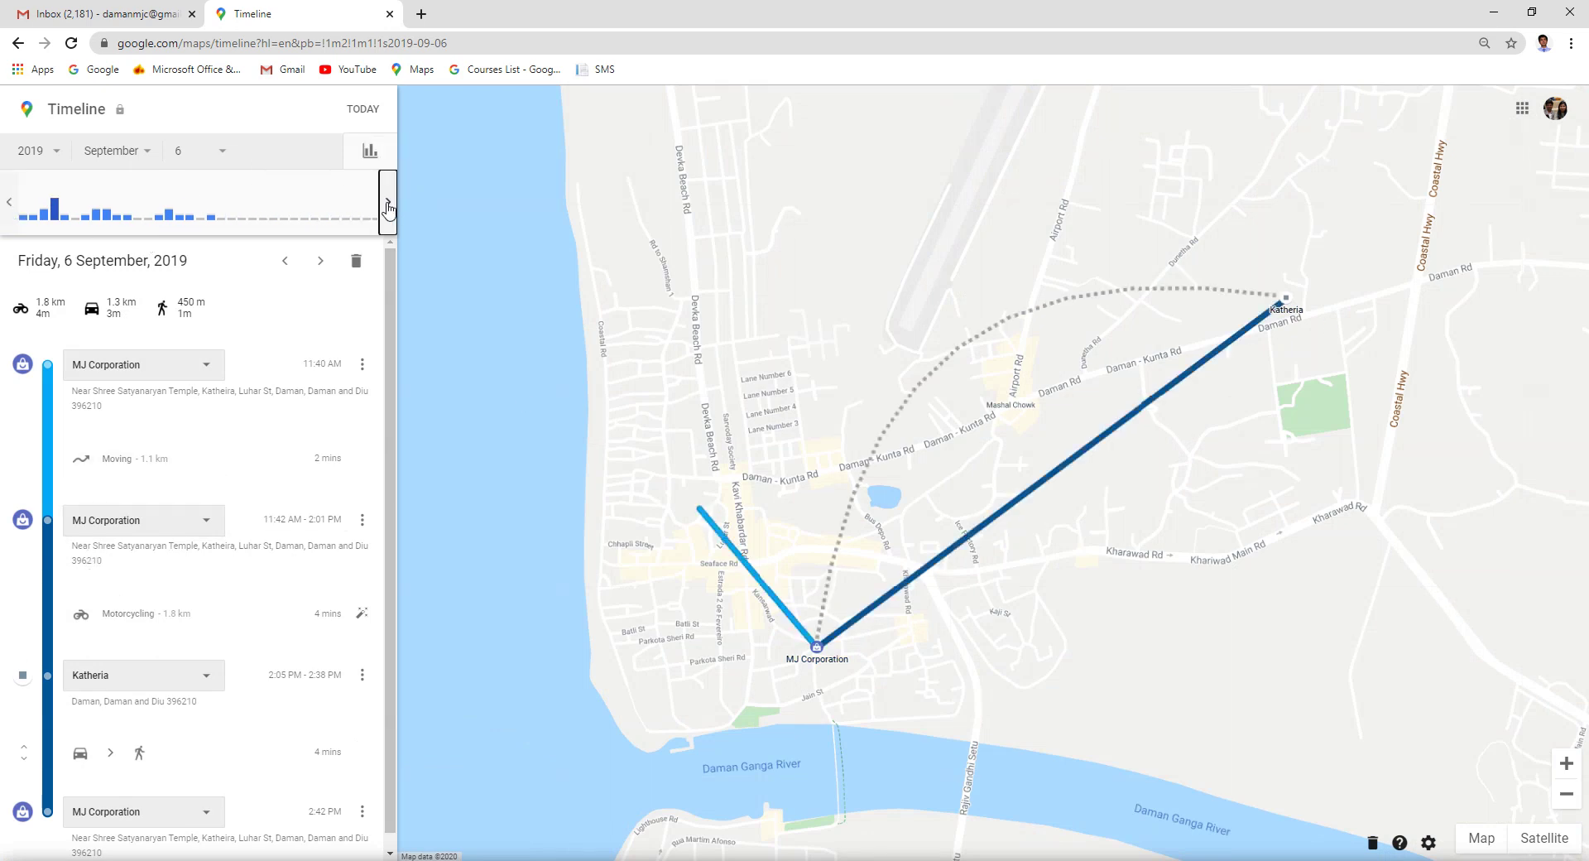
Check the location timeline for the year 2015, looking at June 2019 in between
left_click(58, 160)
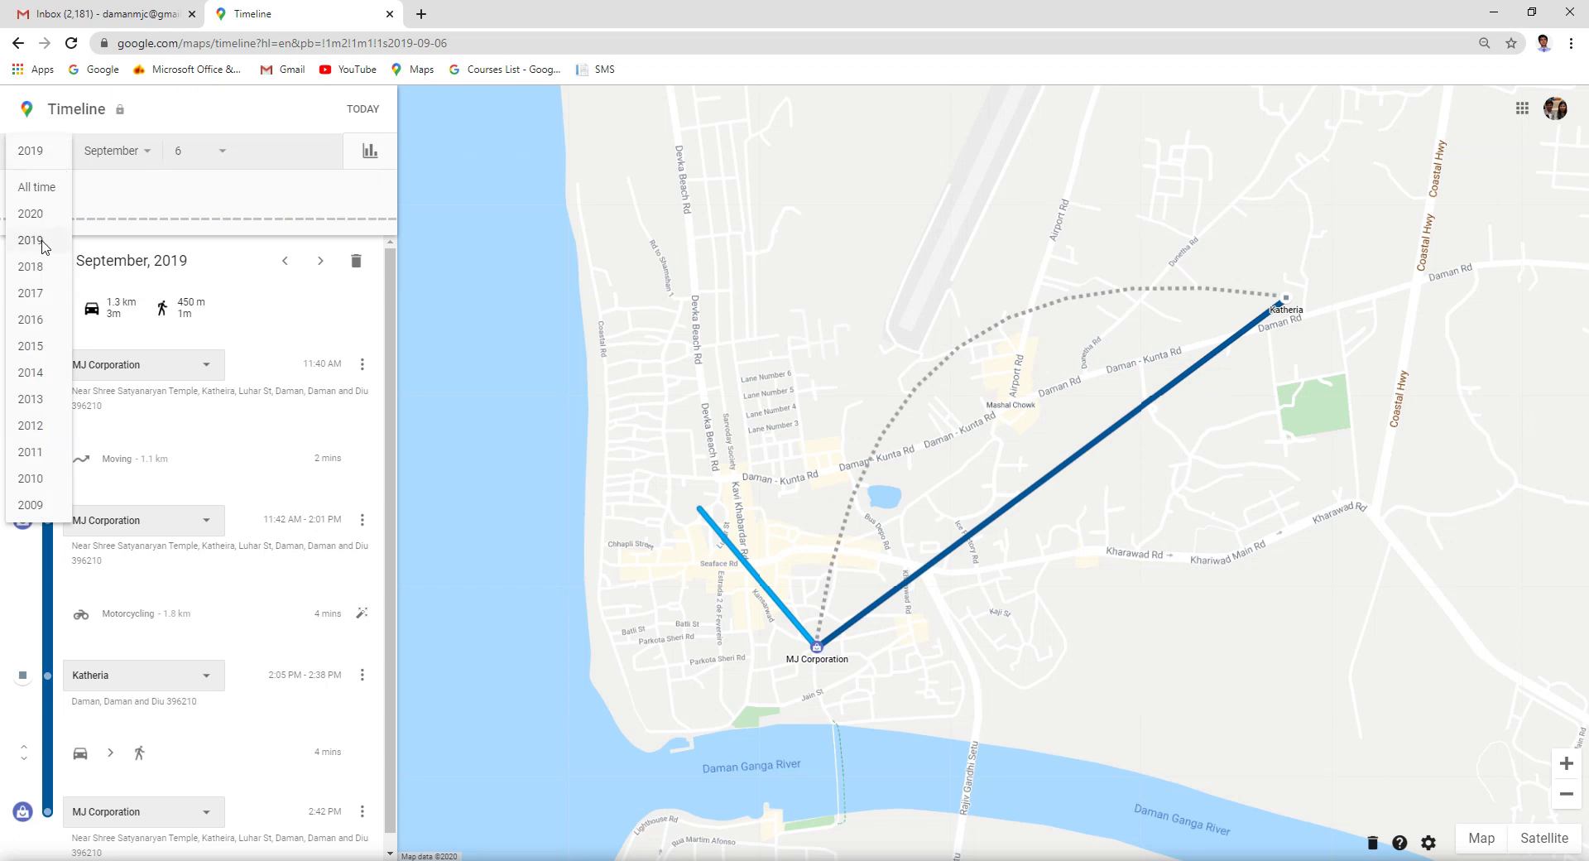
left_click(25, 346)
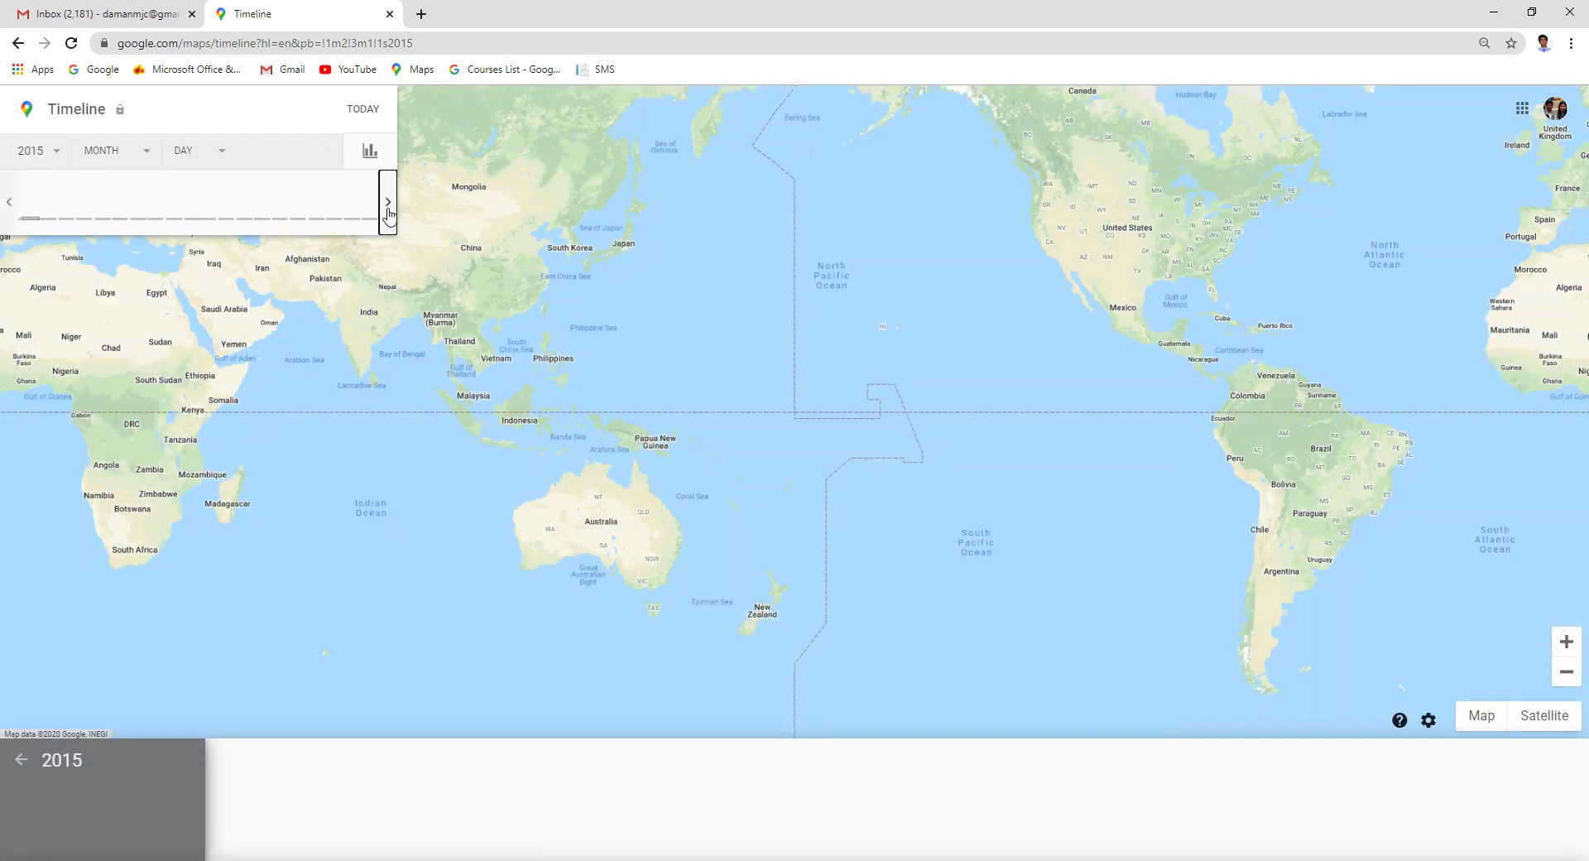
left_click(388, 212)
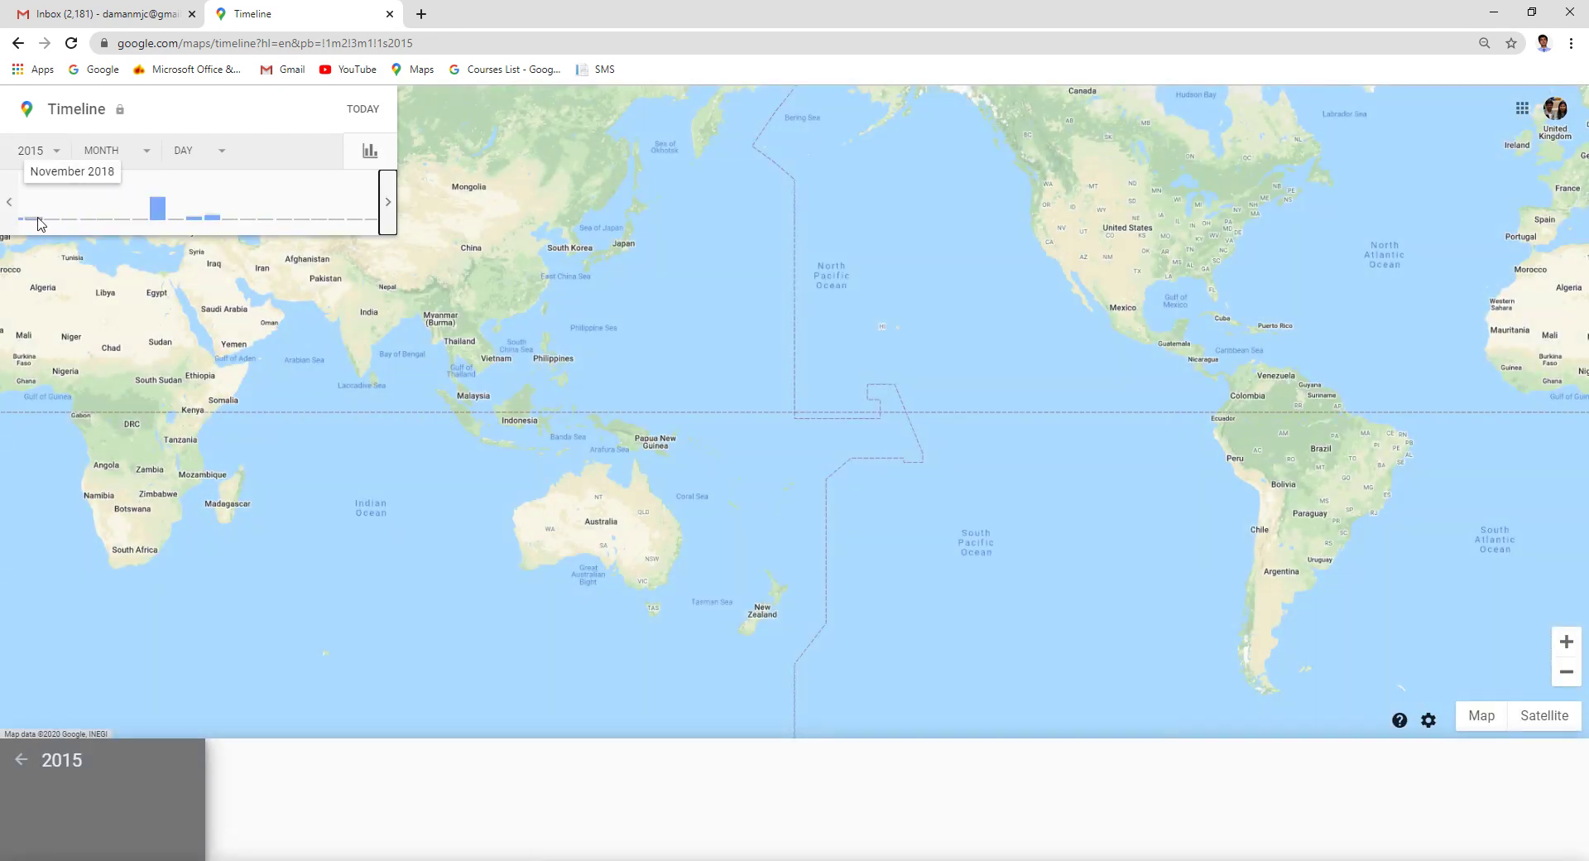
left_click(158, 209)
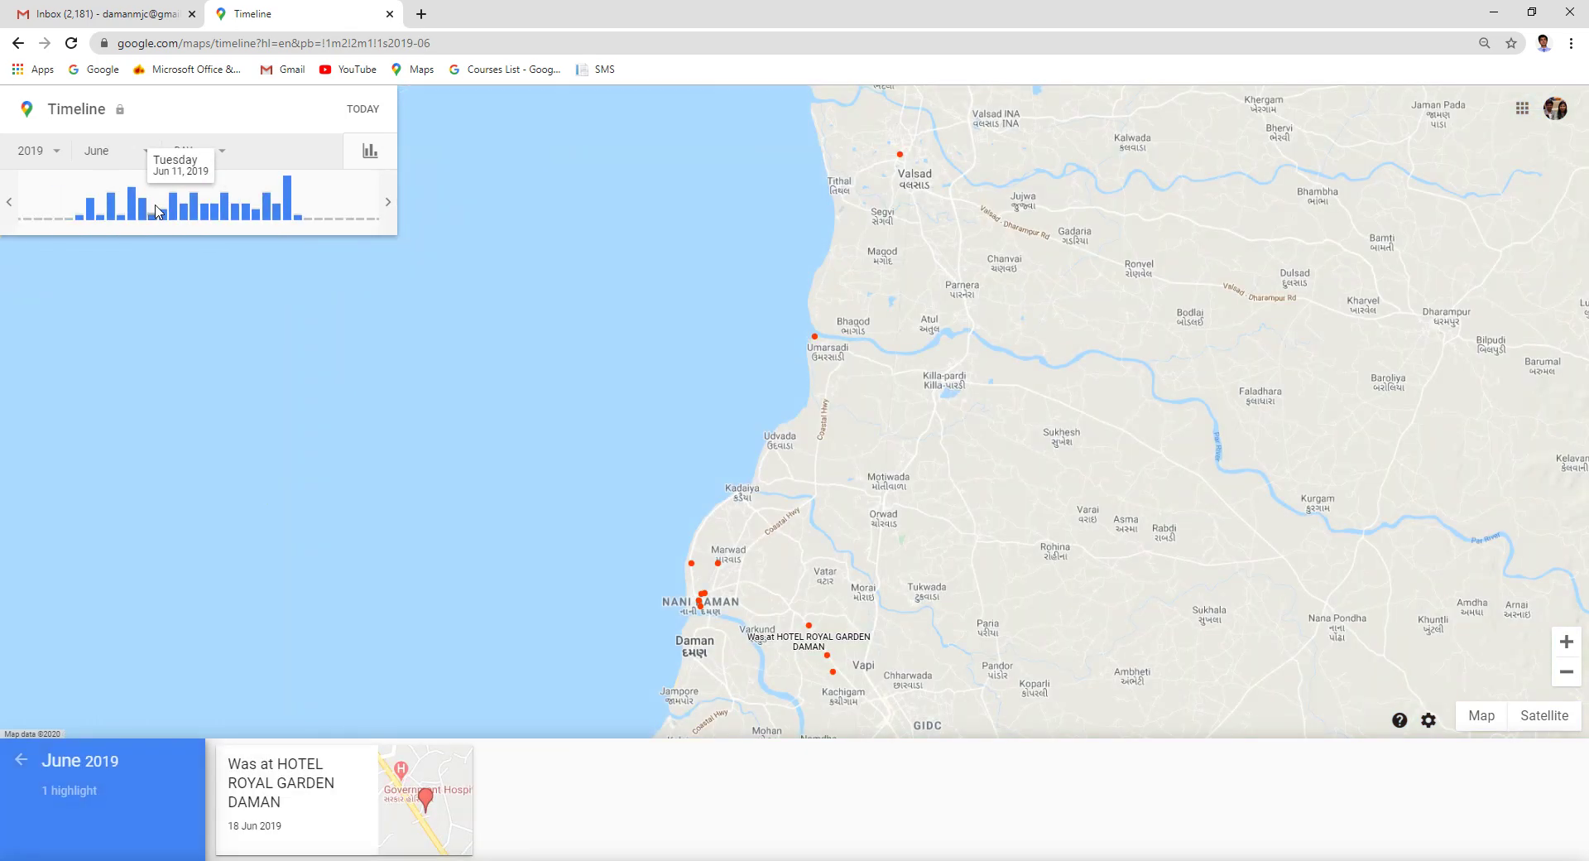
left_click(57, 154)
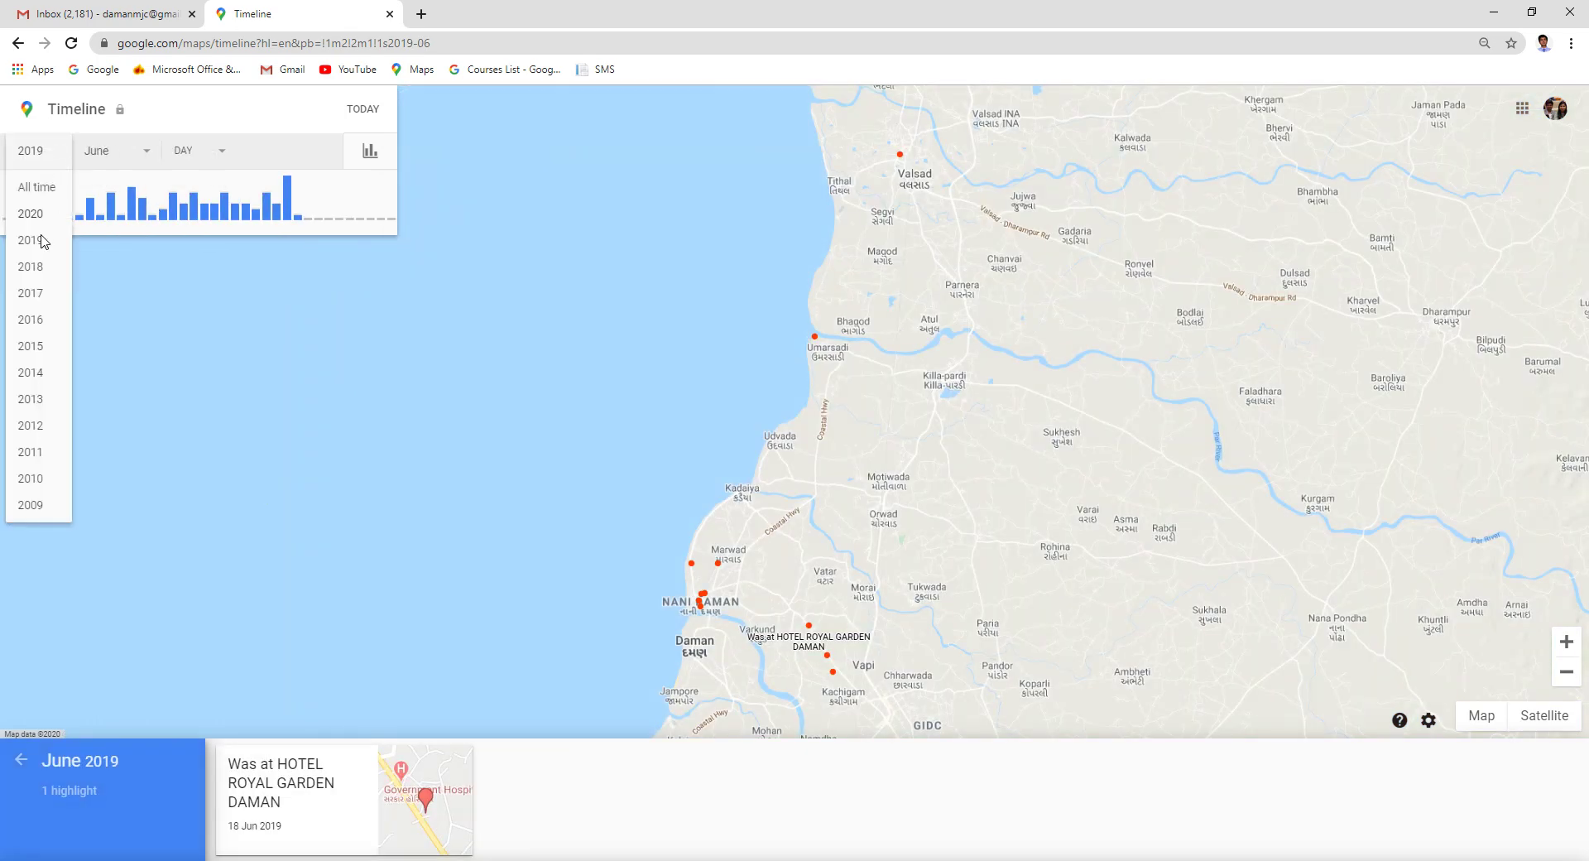
left_click(46, 346)
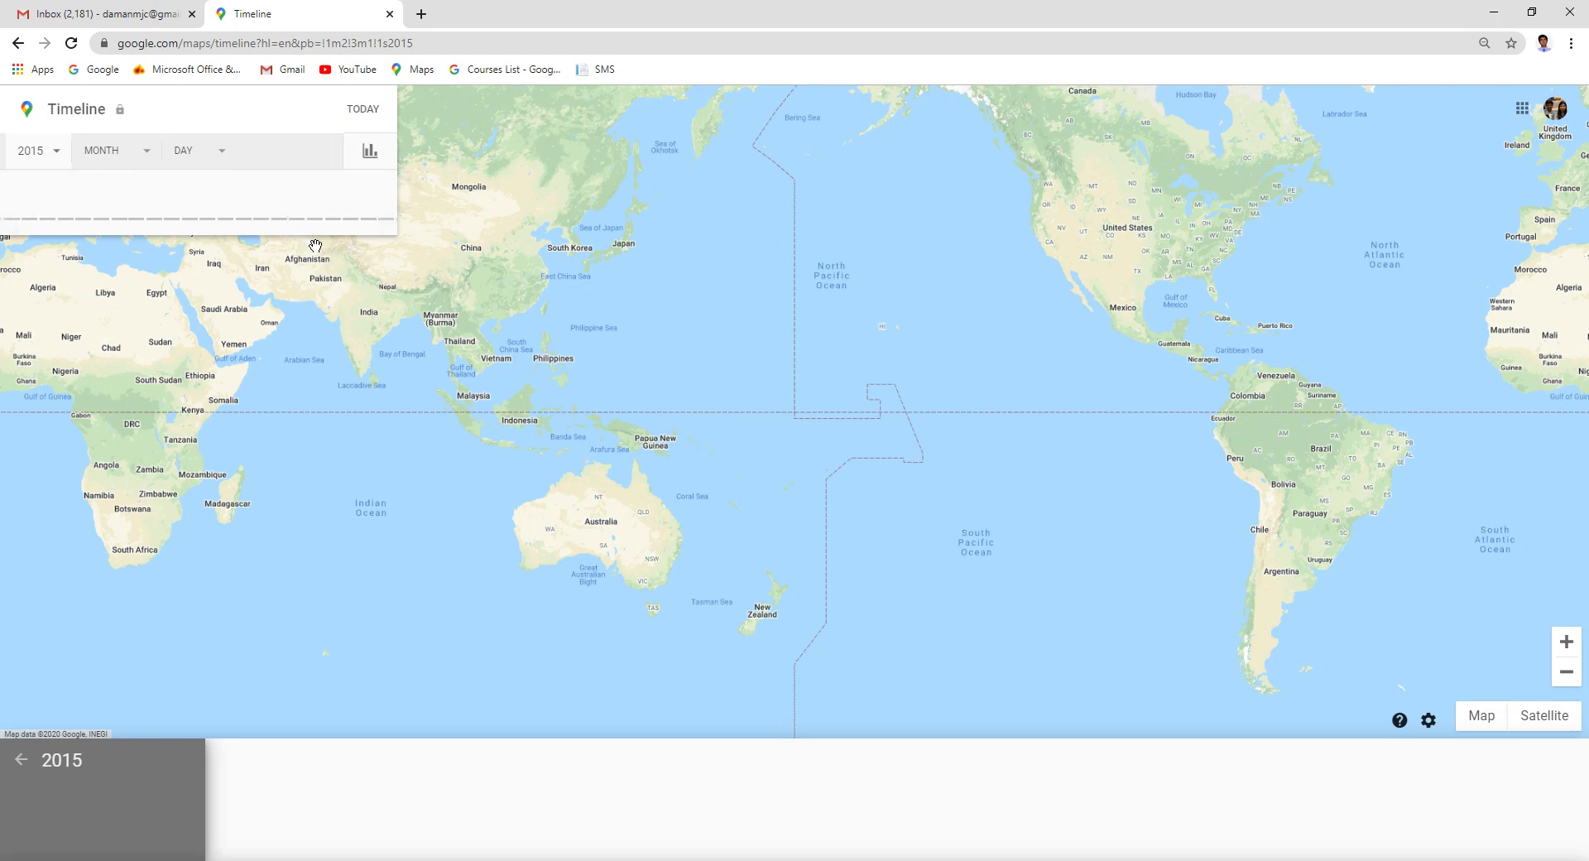
Close the Timeline page and reopen the Google Account page from Gmail
left_click(19, 43)
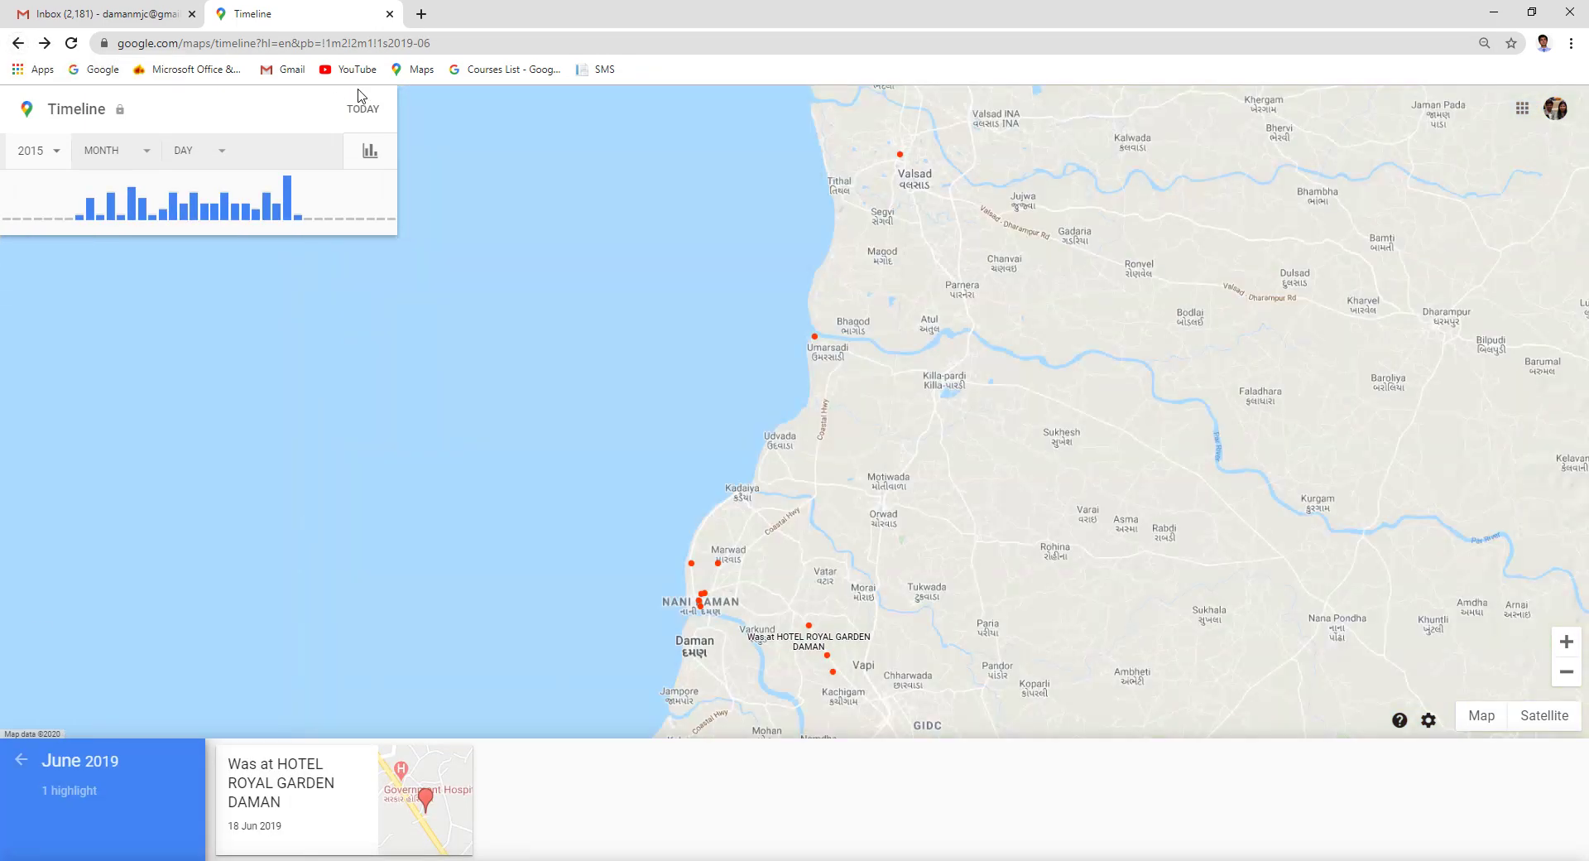
left_click(389, 14)
left_click(1514, 114)
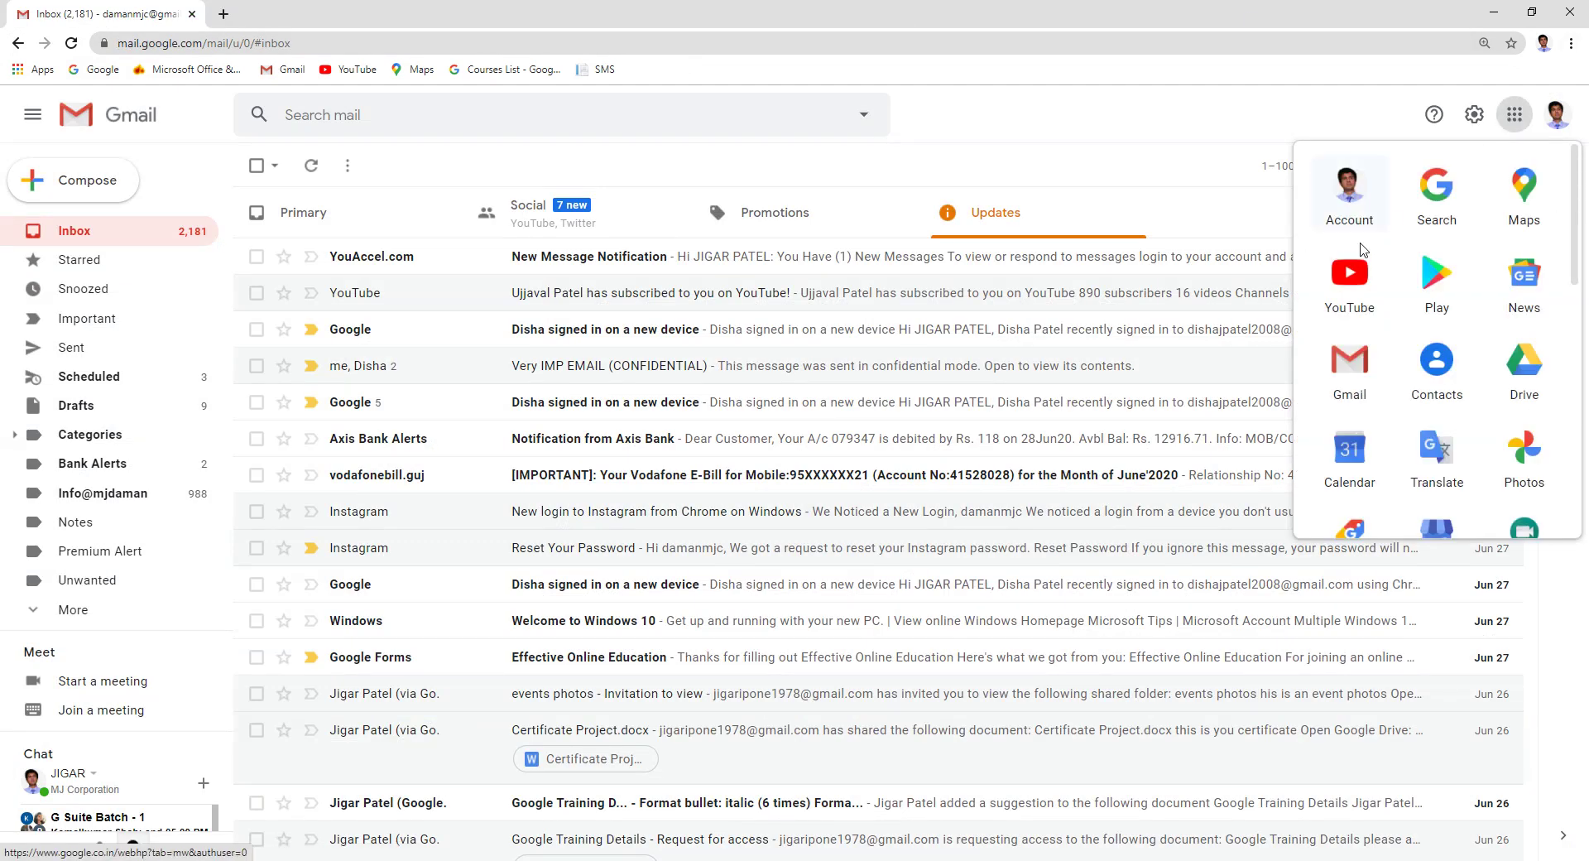
left_click(1348, 202)
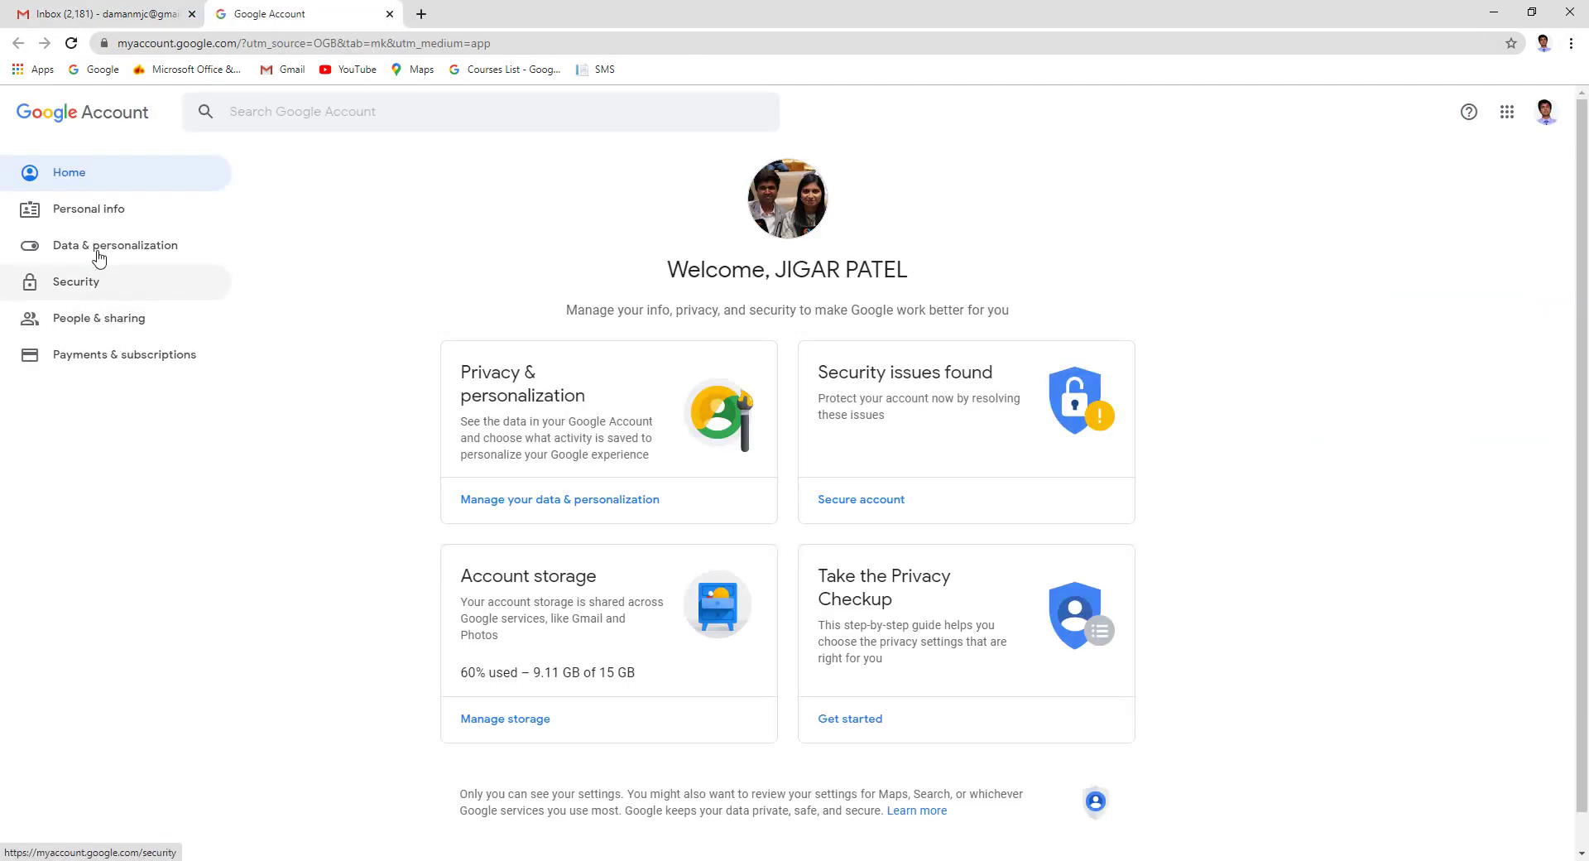
Open the YouTube History activity control under Data & personalization
left_click(96, 247)
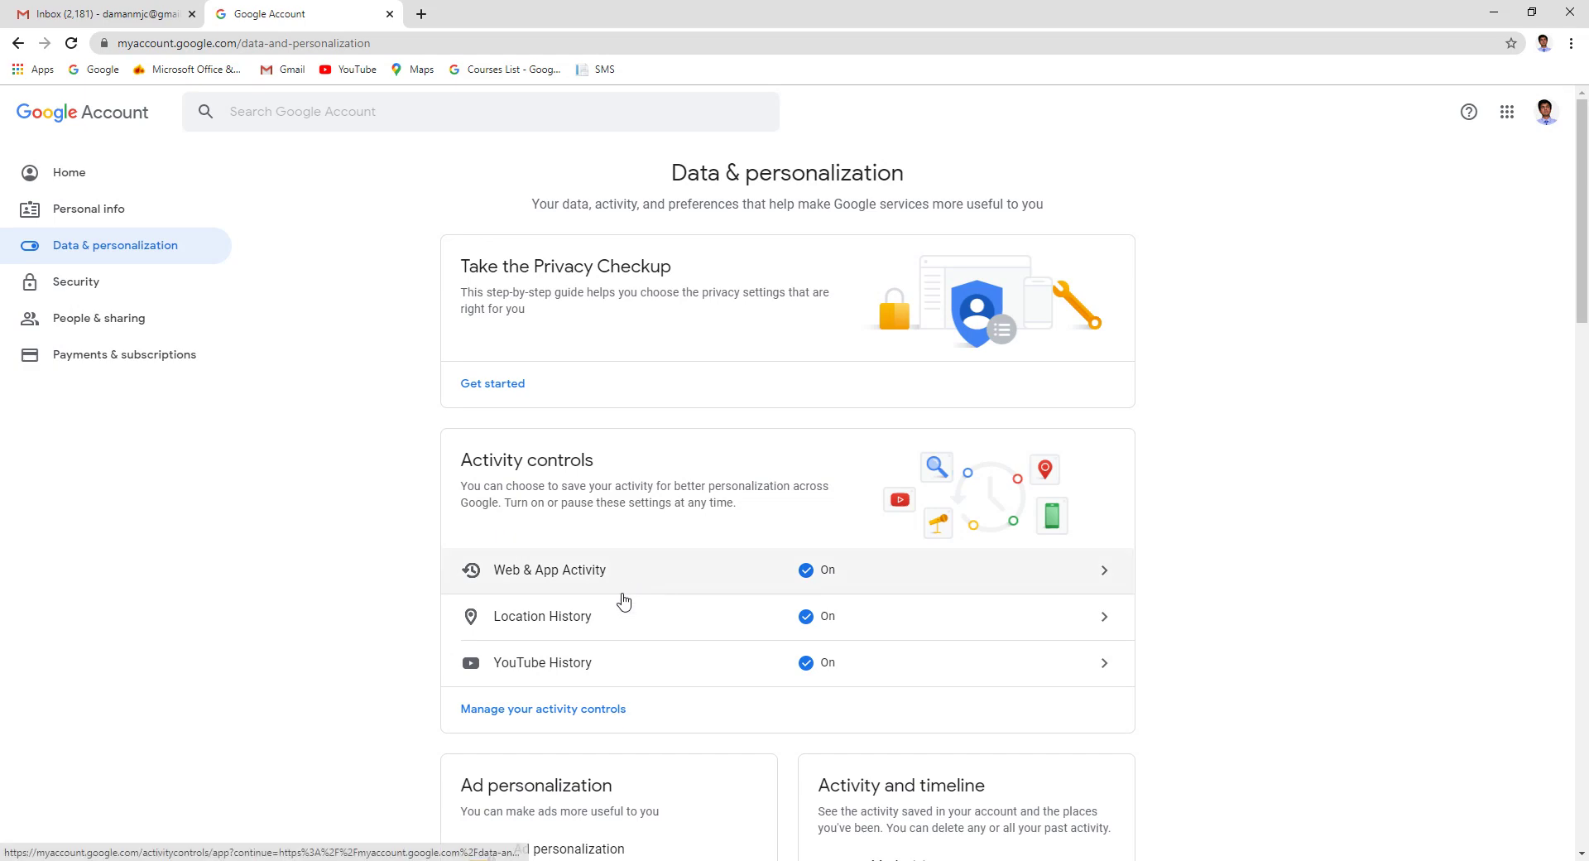
scroll(587, 583, "down", 2)
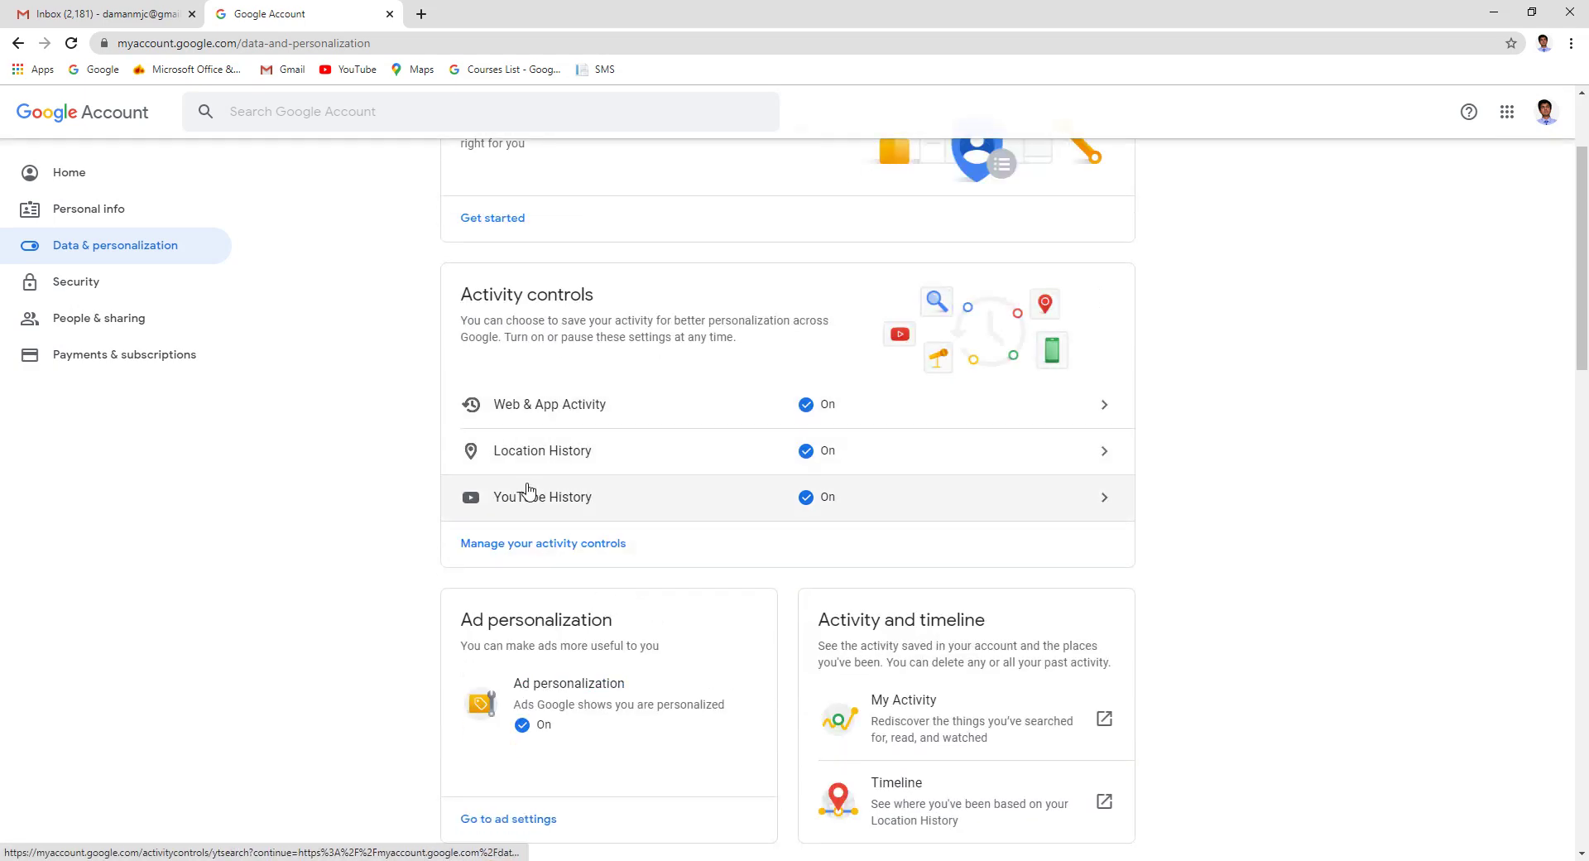
left_click(593, 502)
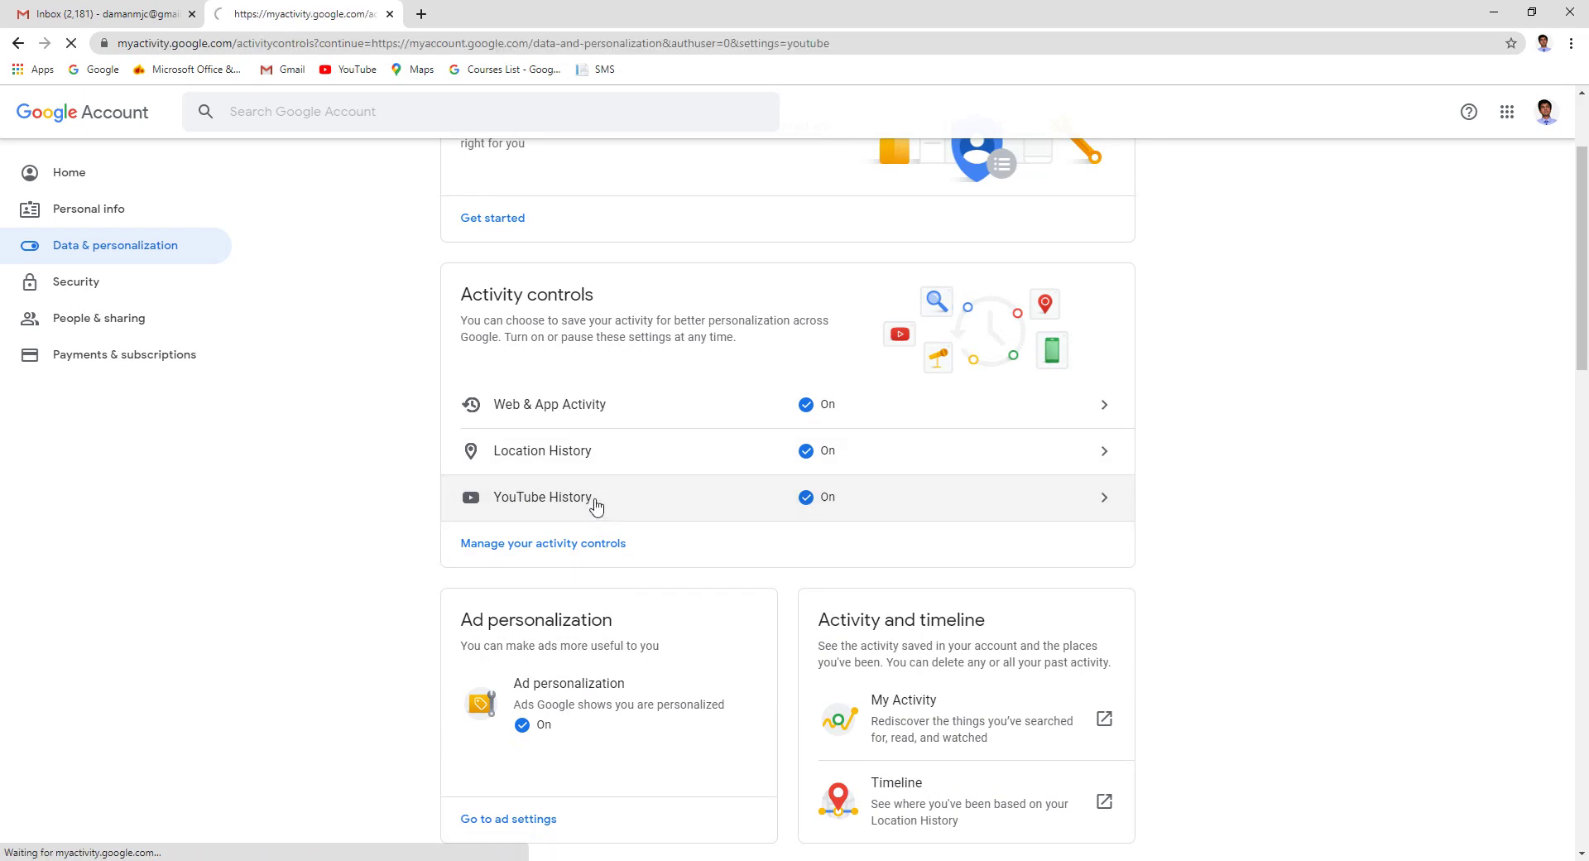
Open the managed activity for YouTube History and look through today's watched videos before returning to the page's beginning
left_click(644, 698)
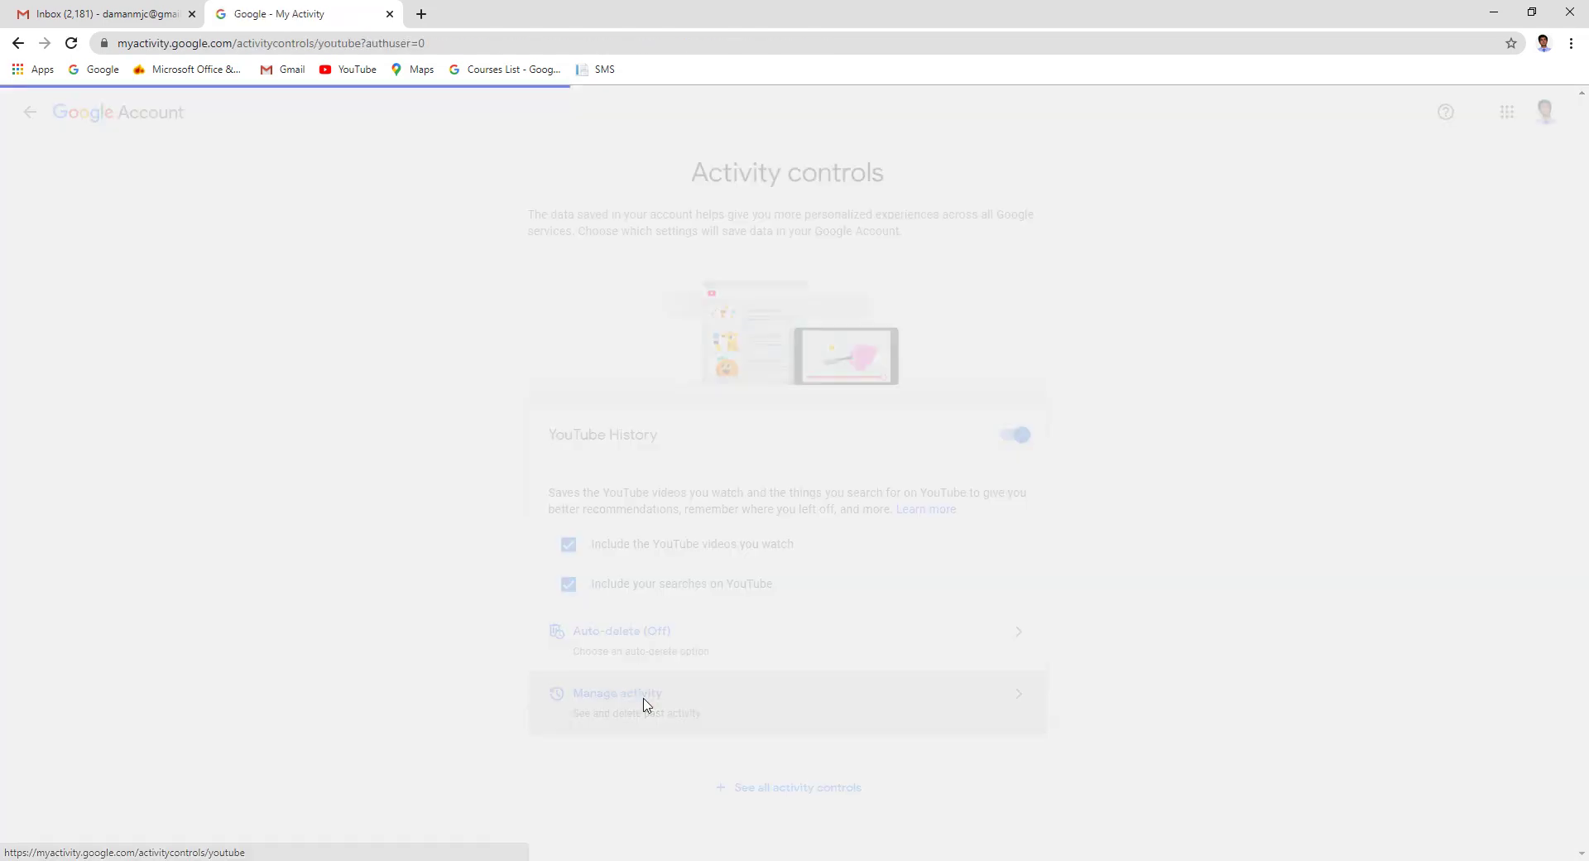
scroll(811, 522, "down", 3)
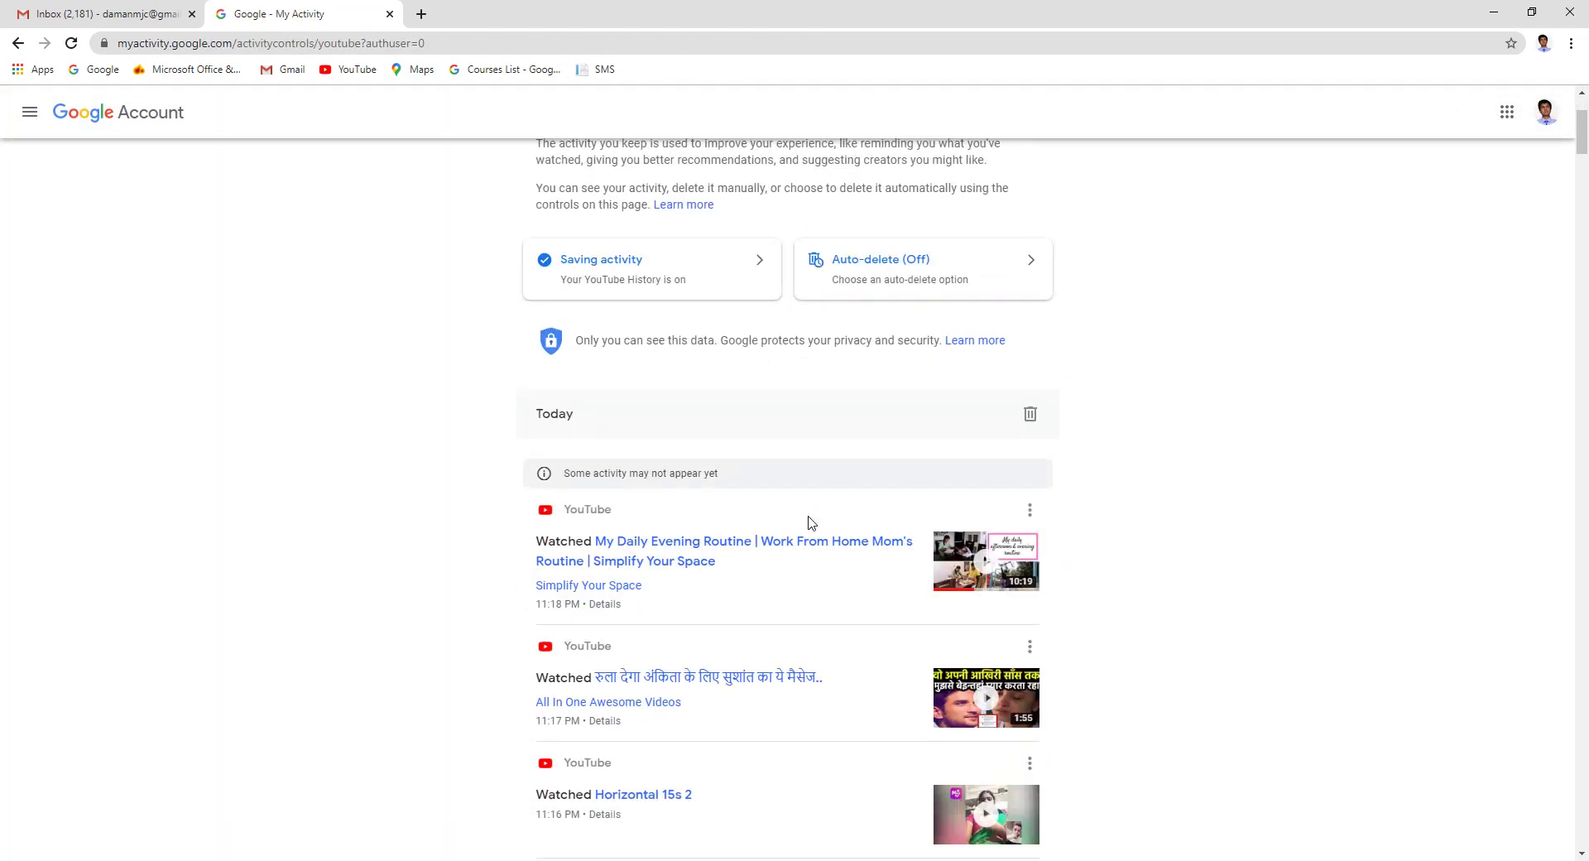
scroll(811, 522, "down", 12)
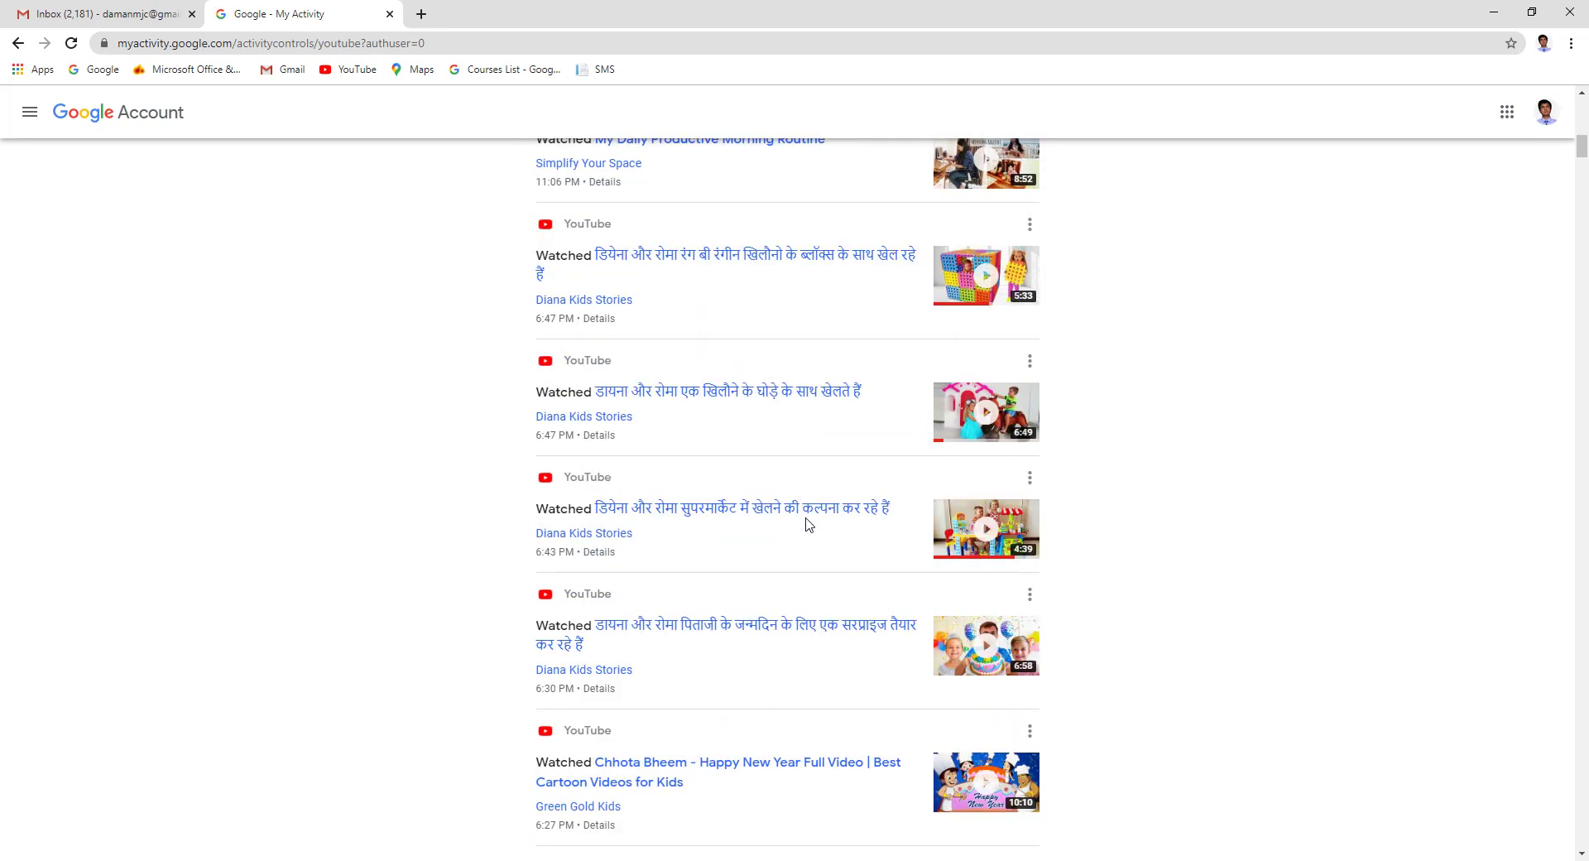
scroll(809, 524, "down", 6)
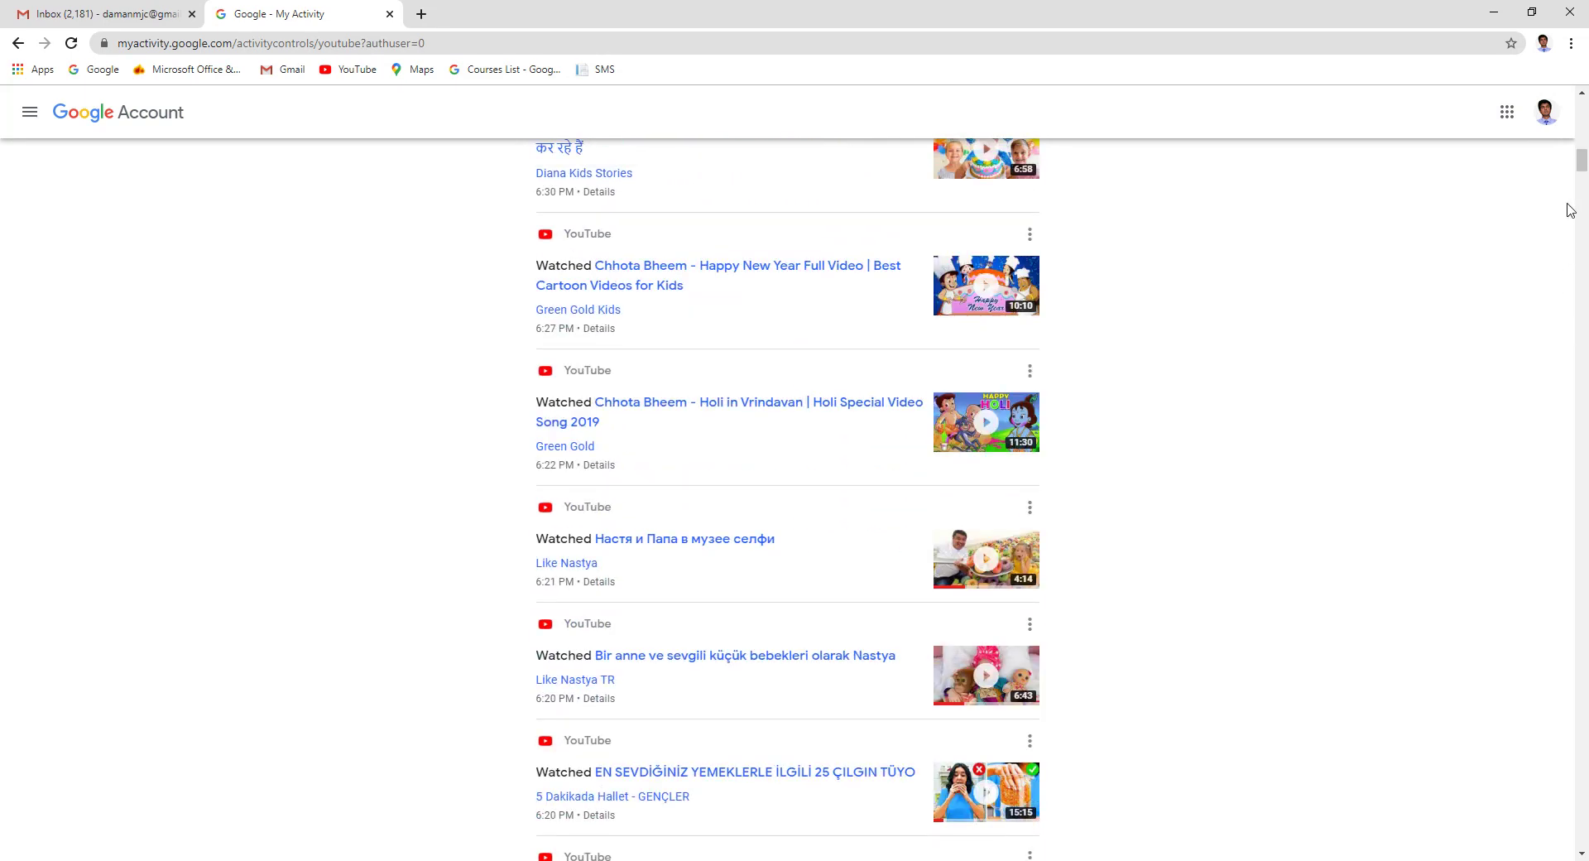
left_click_drag(1582, 176, 1583, 121)
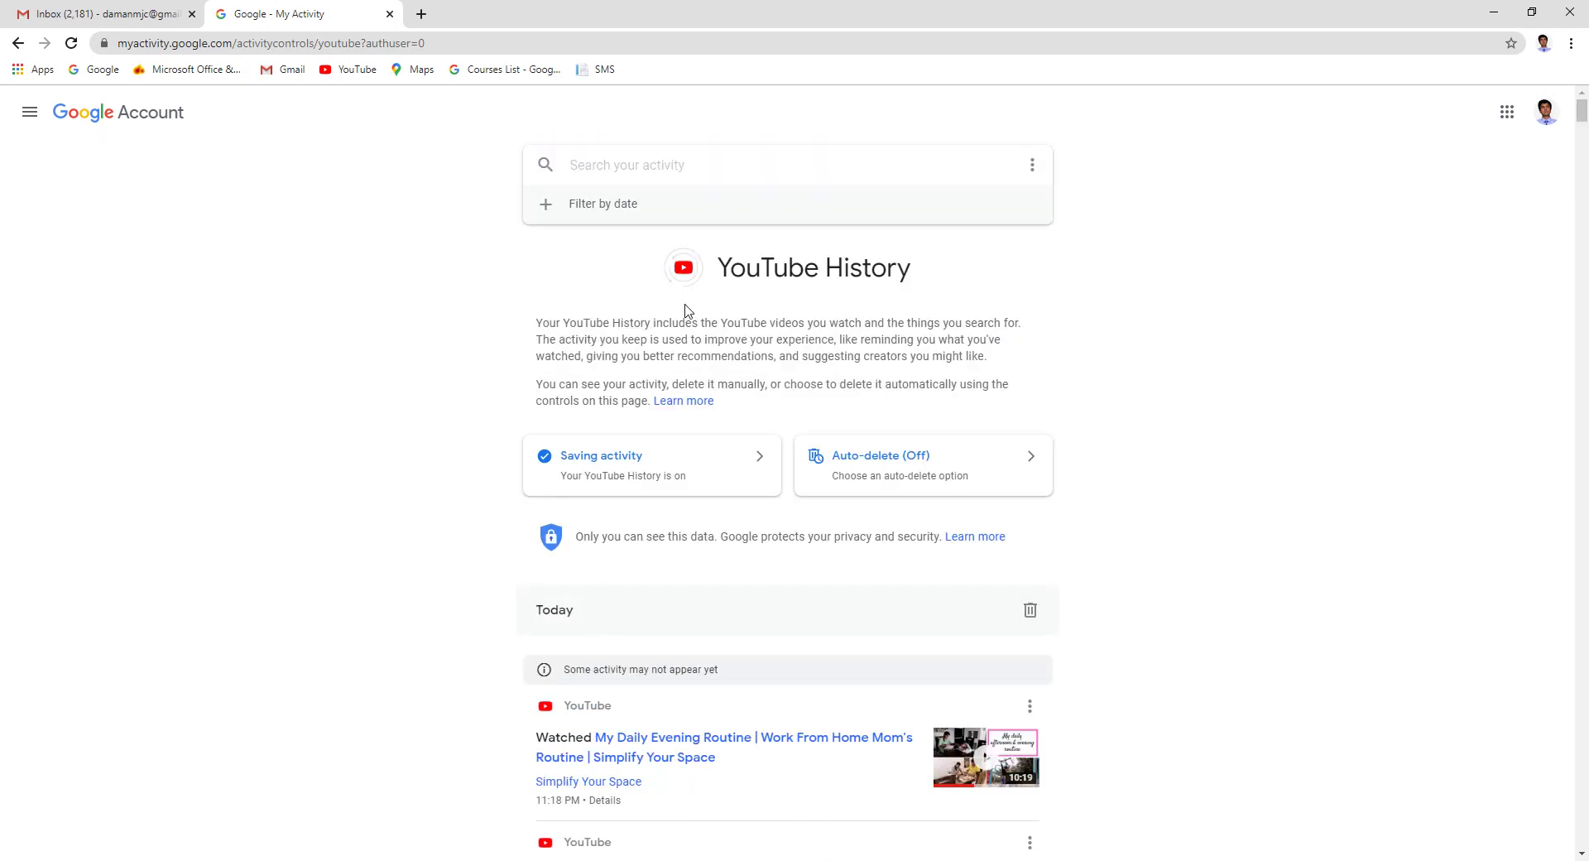
Return to the Google Account's Data & personalization page and open the ad settings under Ad personalization
left_click(31, 112)
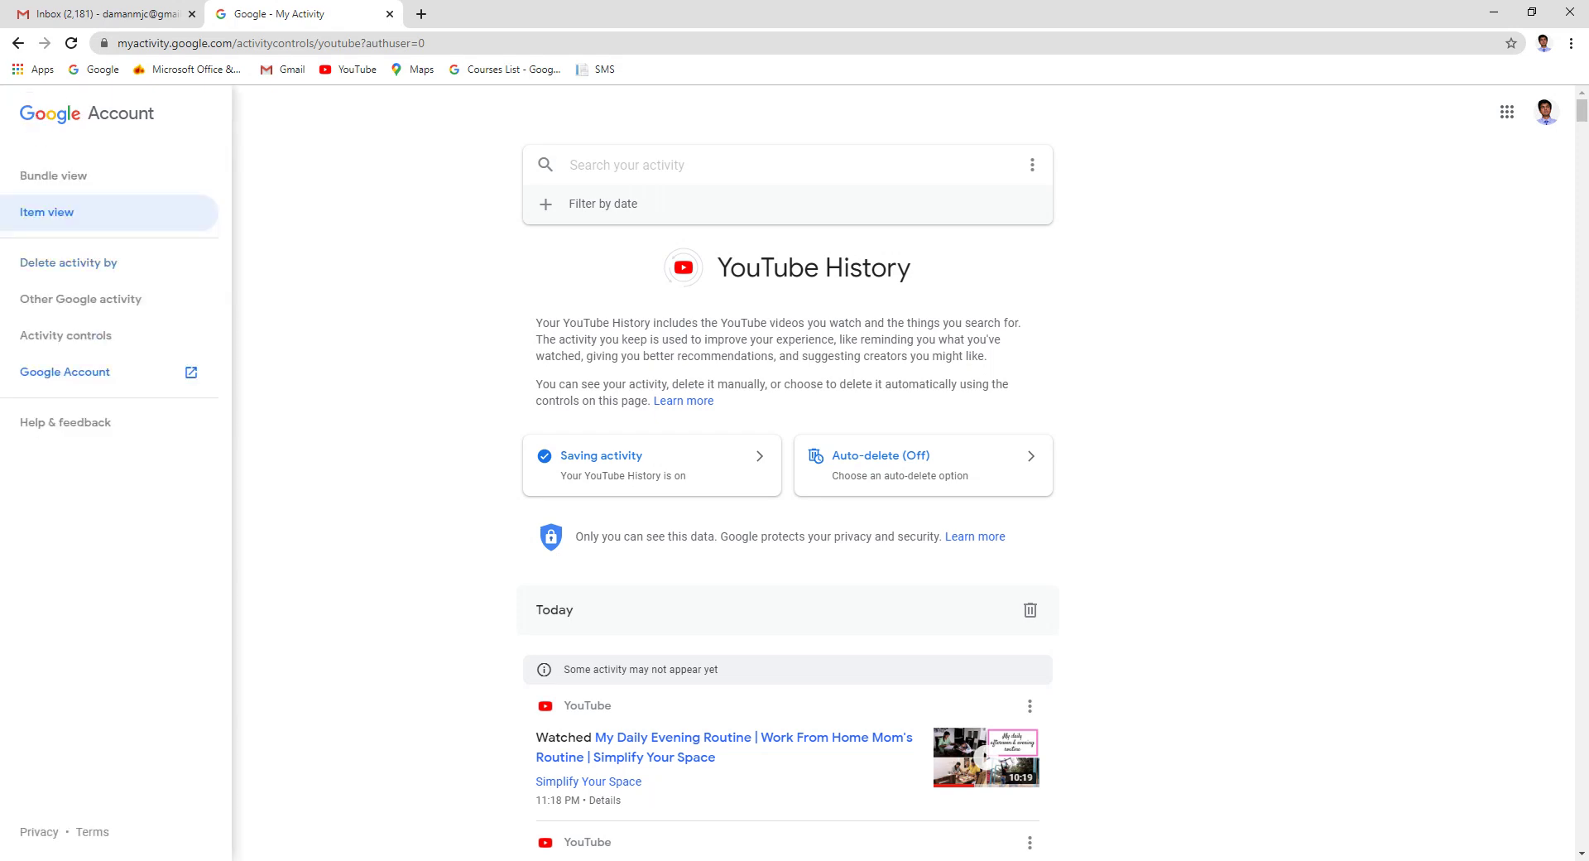
left_click(49, 116)
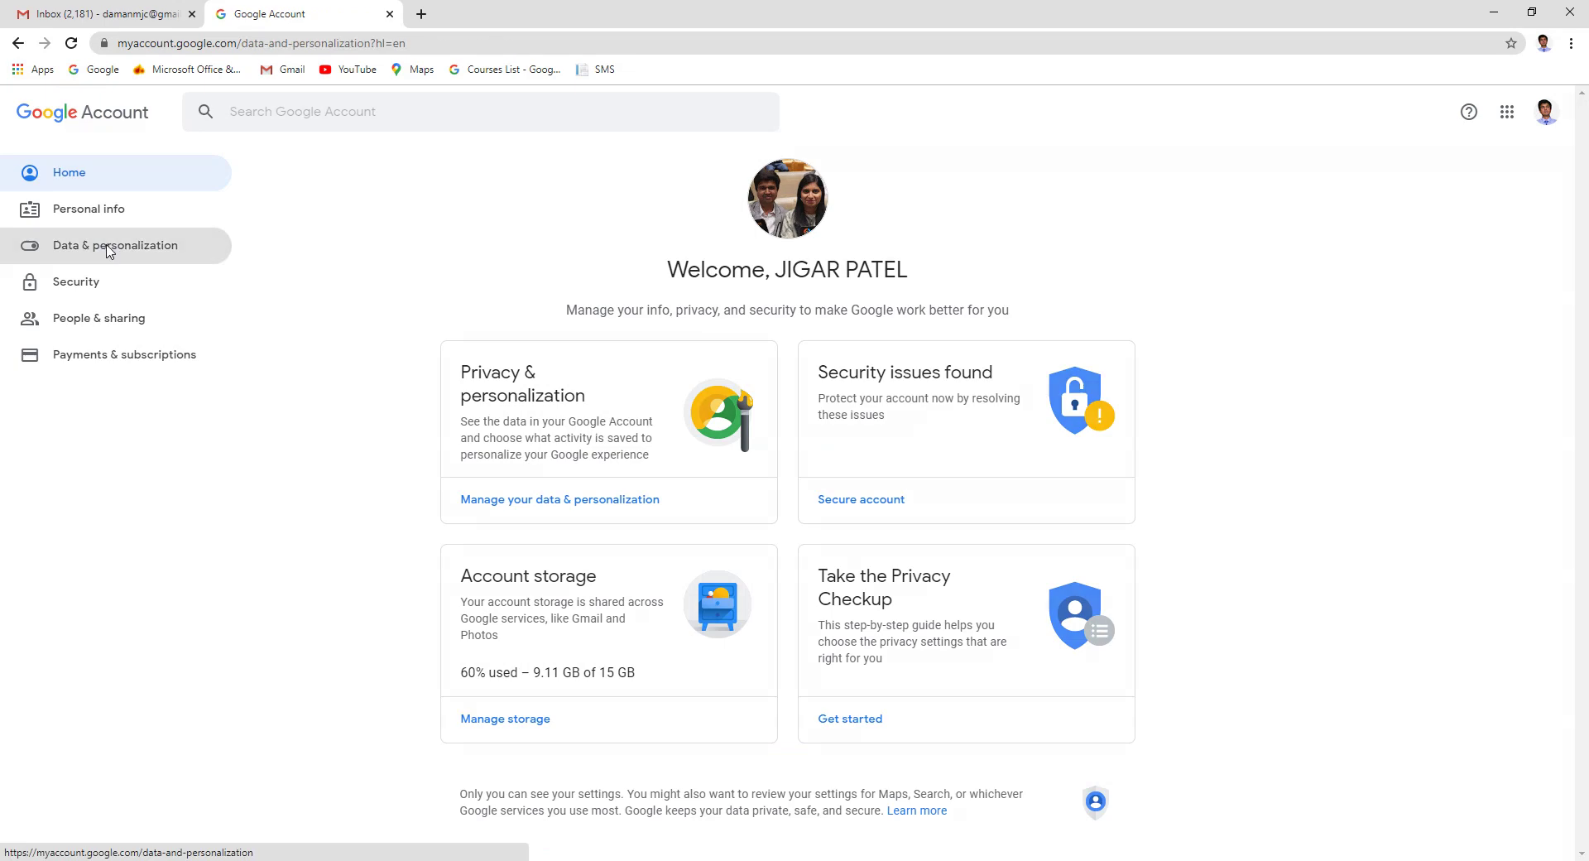
left_click(107, 250)
scroll(592, 562, "down", 5)
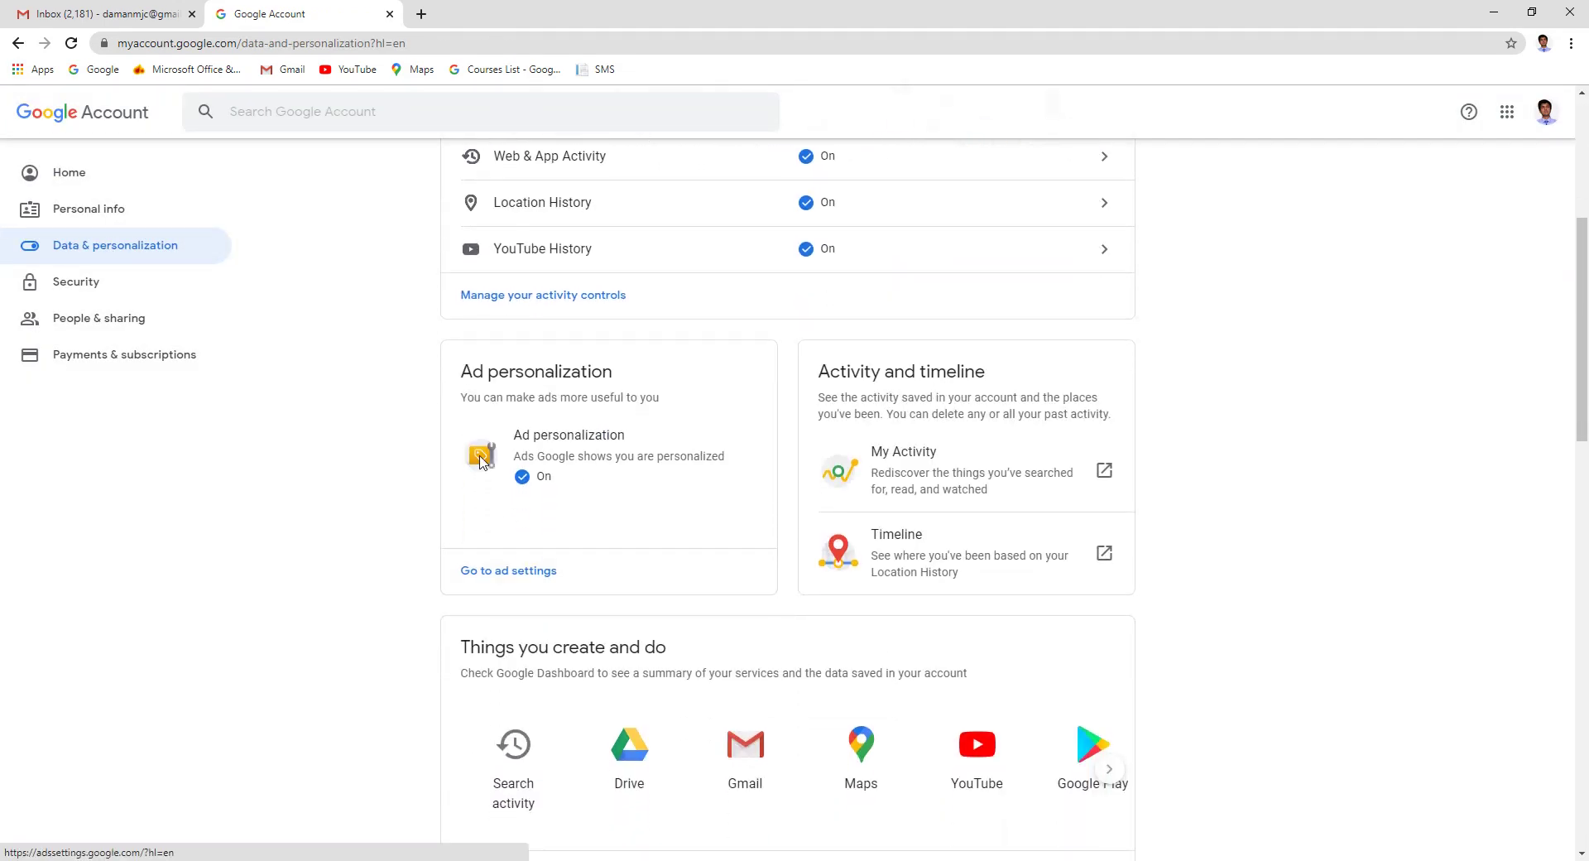
left_click_drag(466, 373, 631, 381)
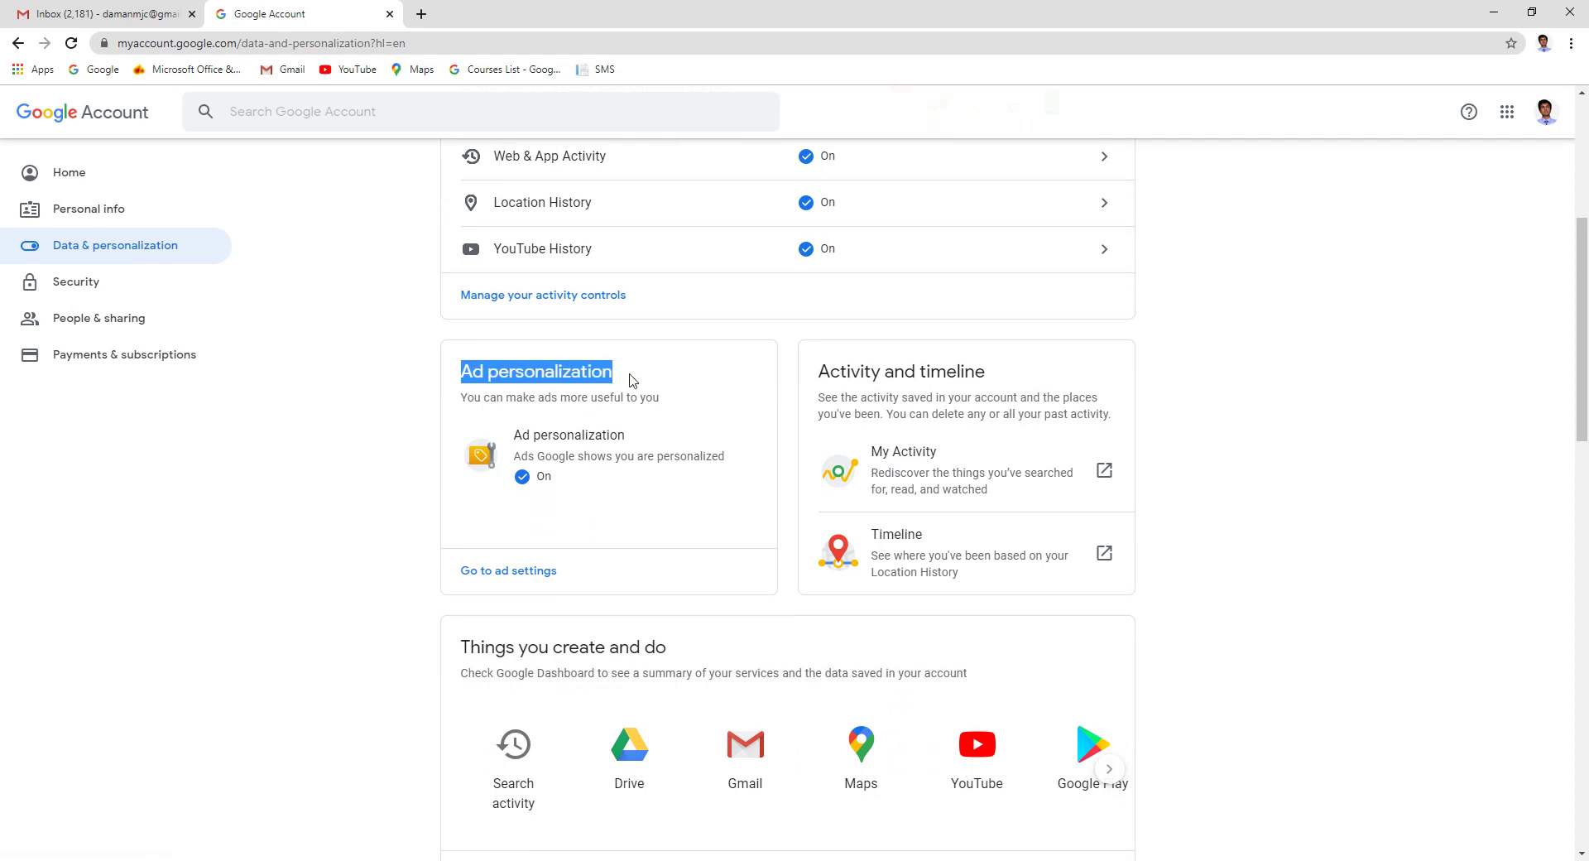
left_click(508, 582)
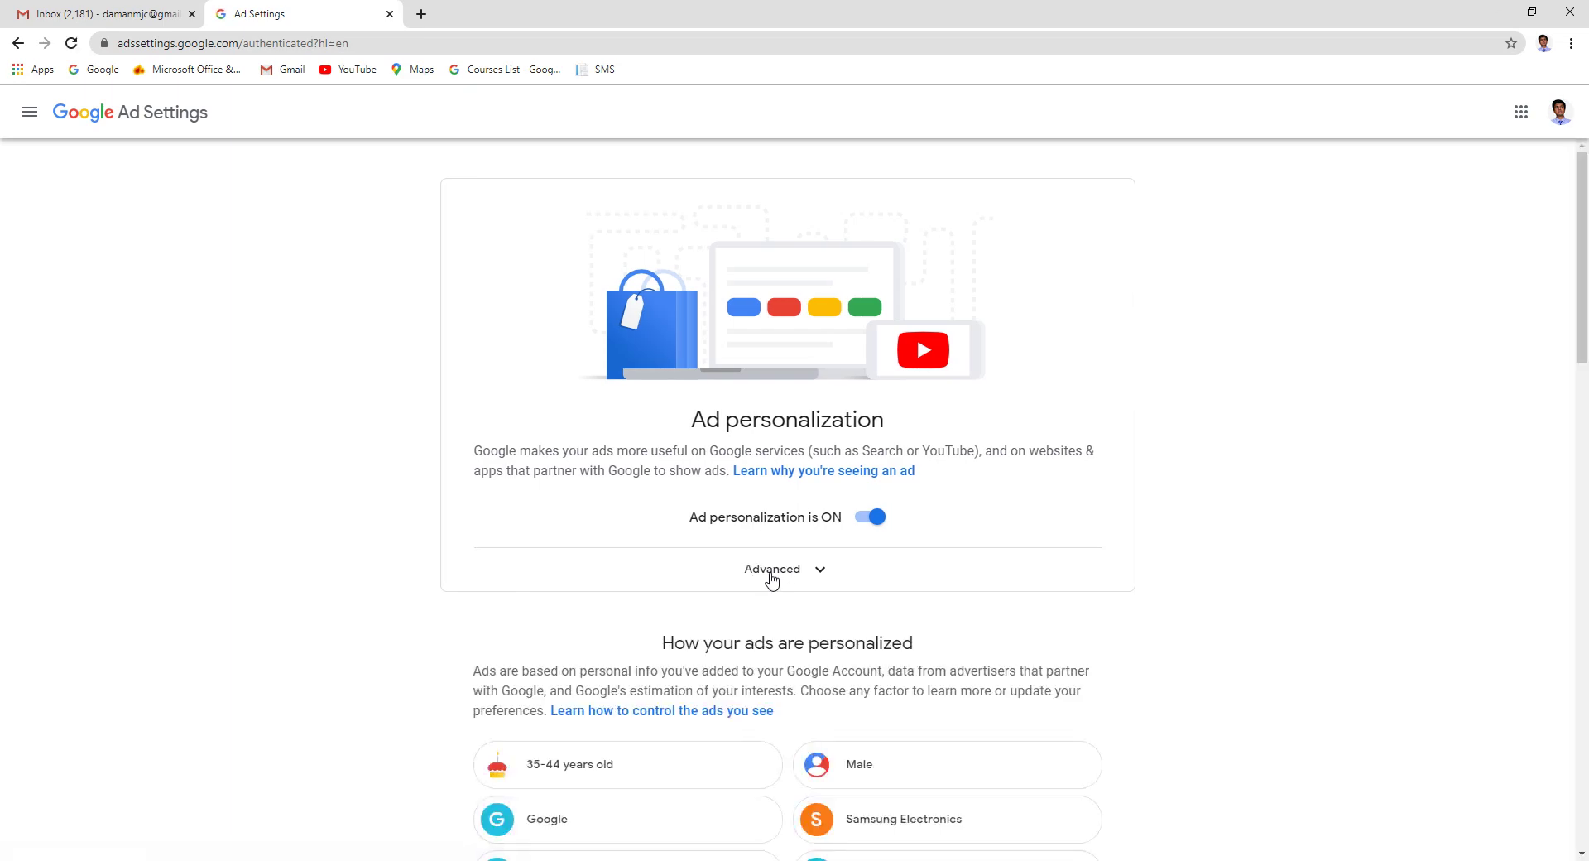
Look through the factors listed under How your ads are personalized, down to What you've turned off
scroll(770, 578, "down", 5)
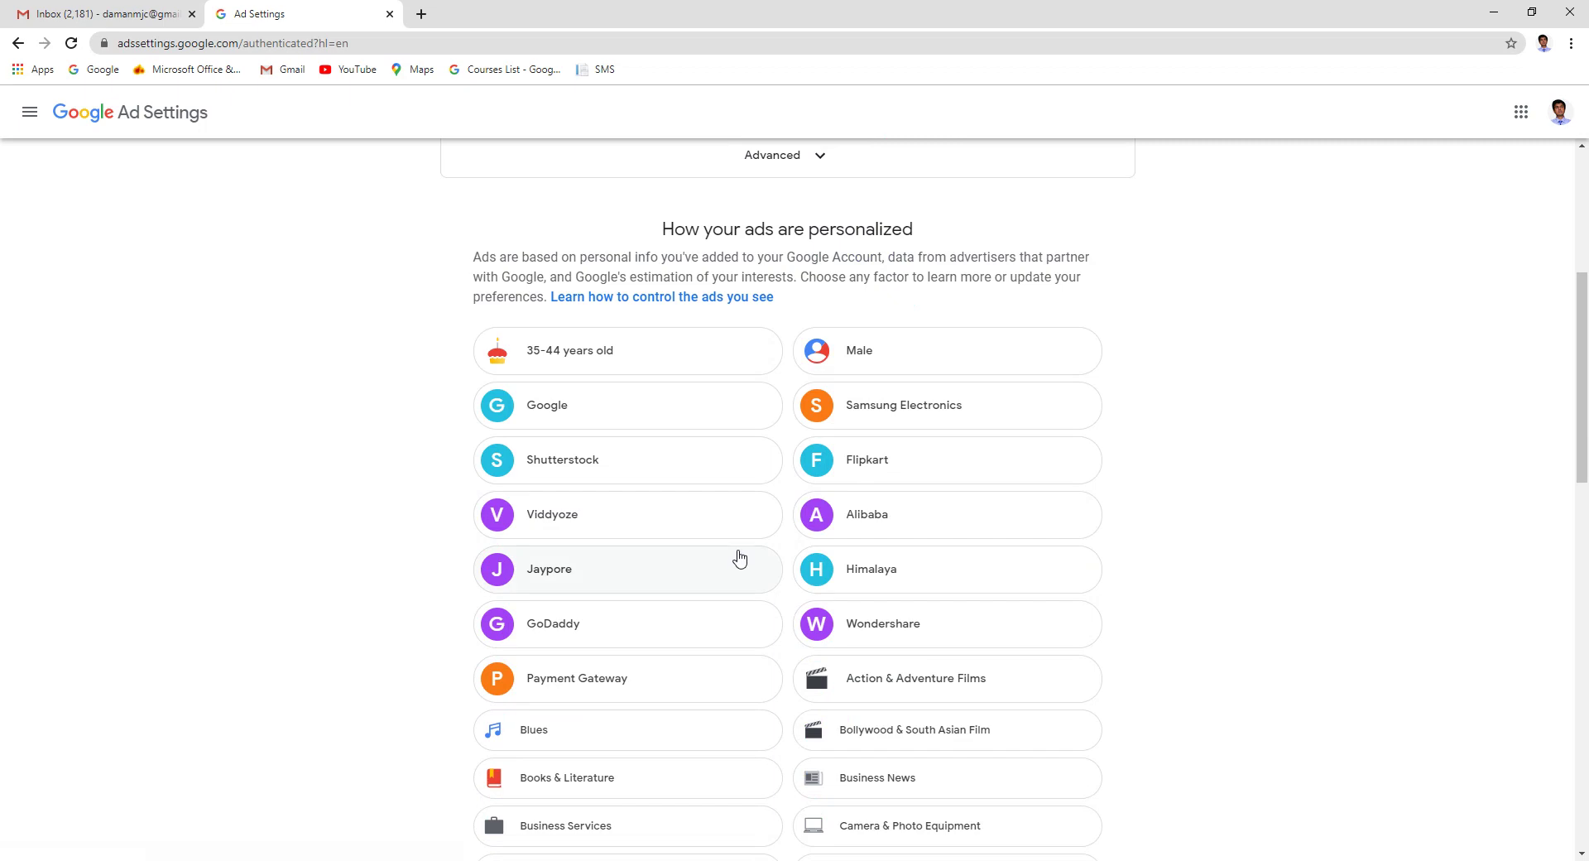
scroll(739, 559, "down", 4)
scroll(739, 562, "down", 6)
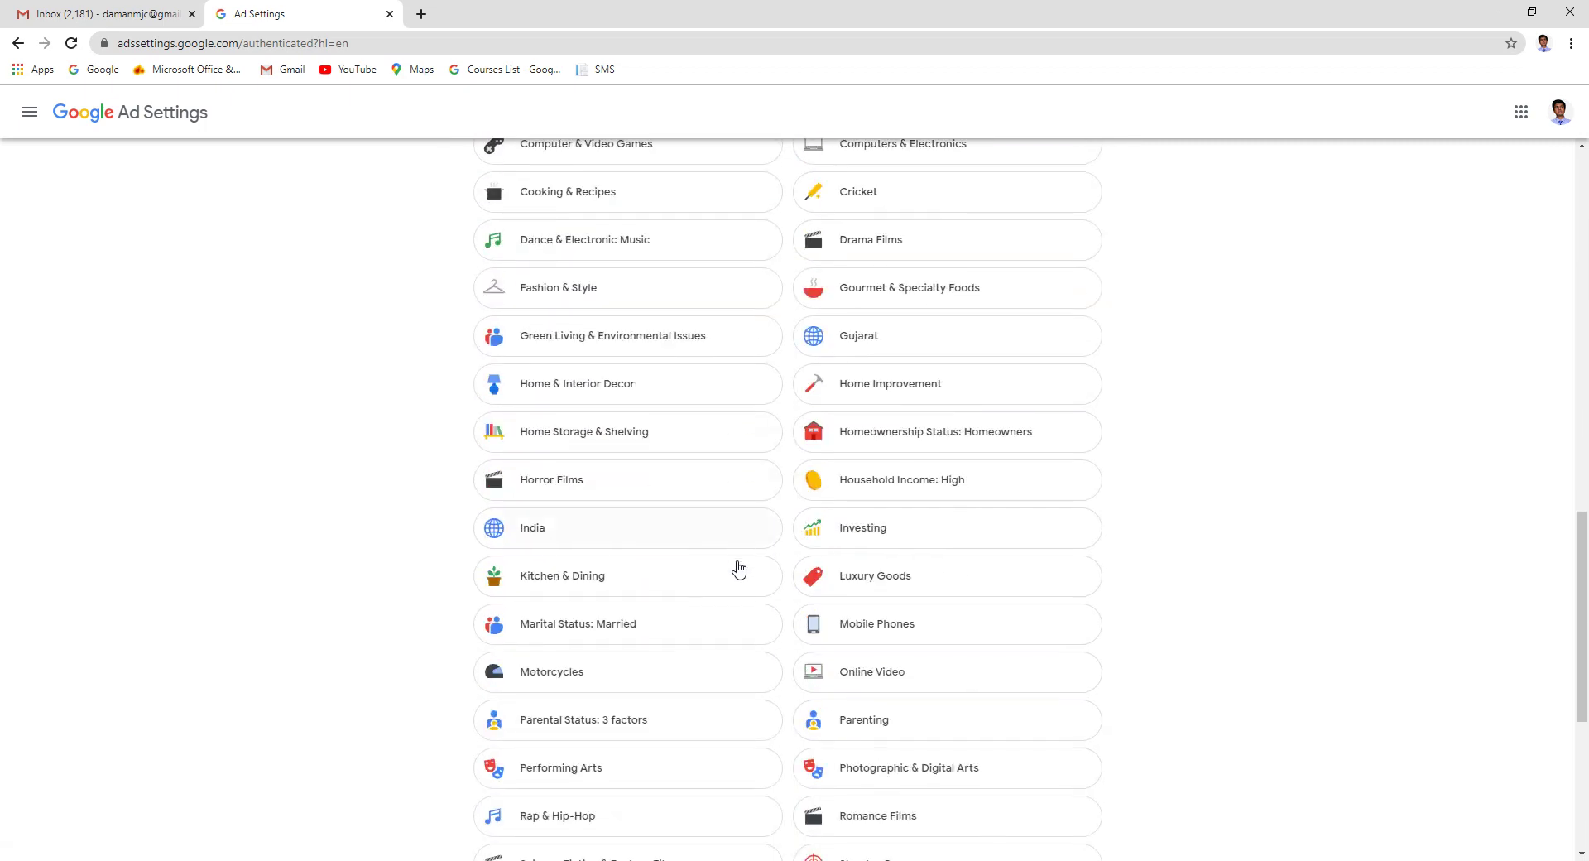
scroll(739, 567, "down", 5)
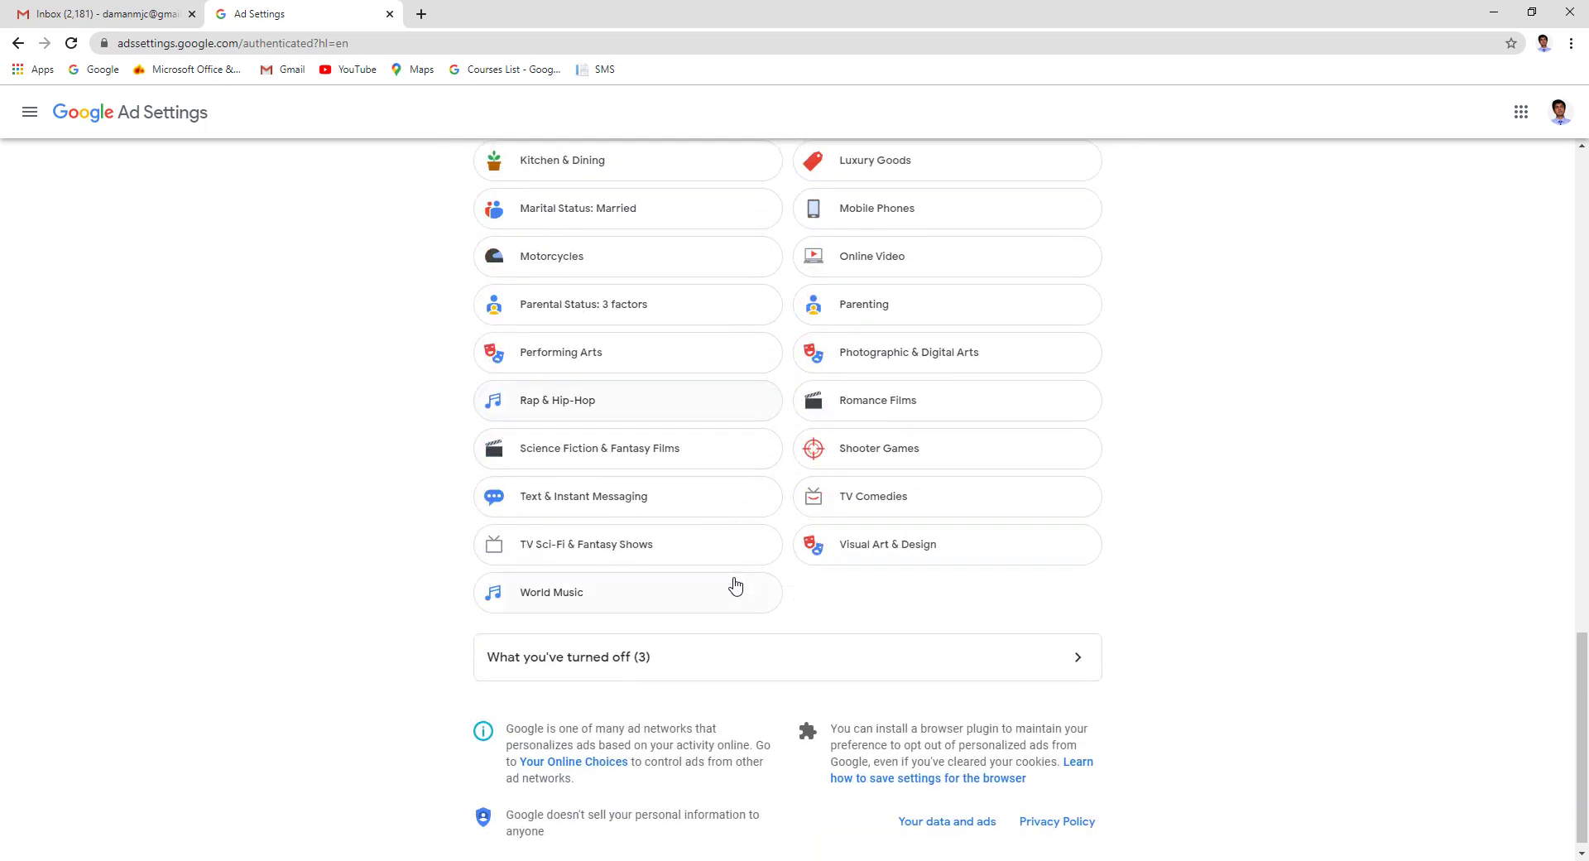
scroll(735, 584, "up", 3)
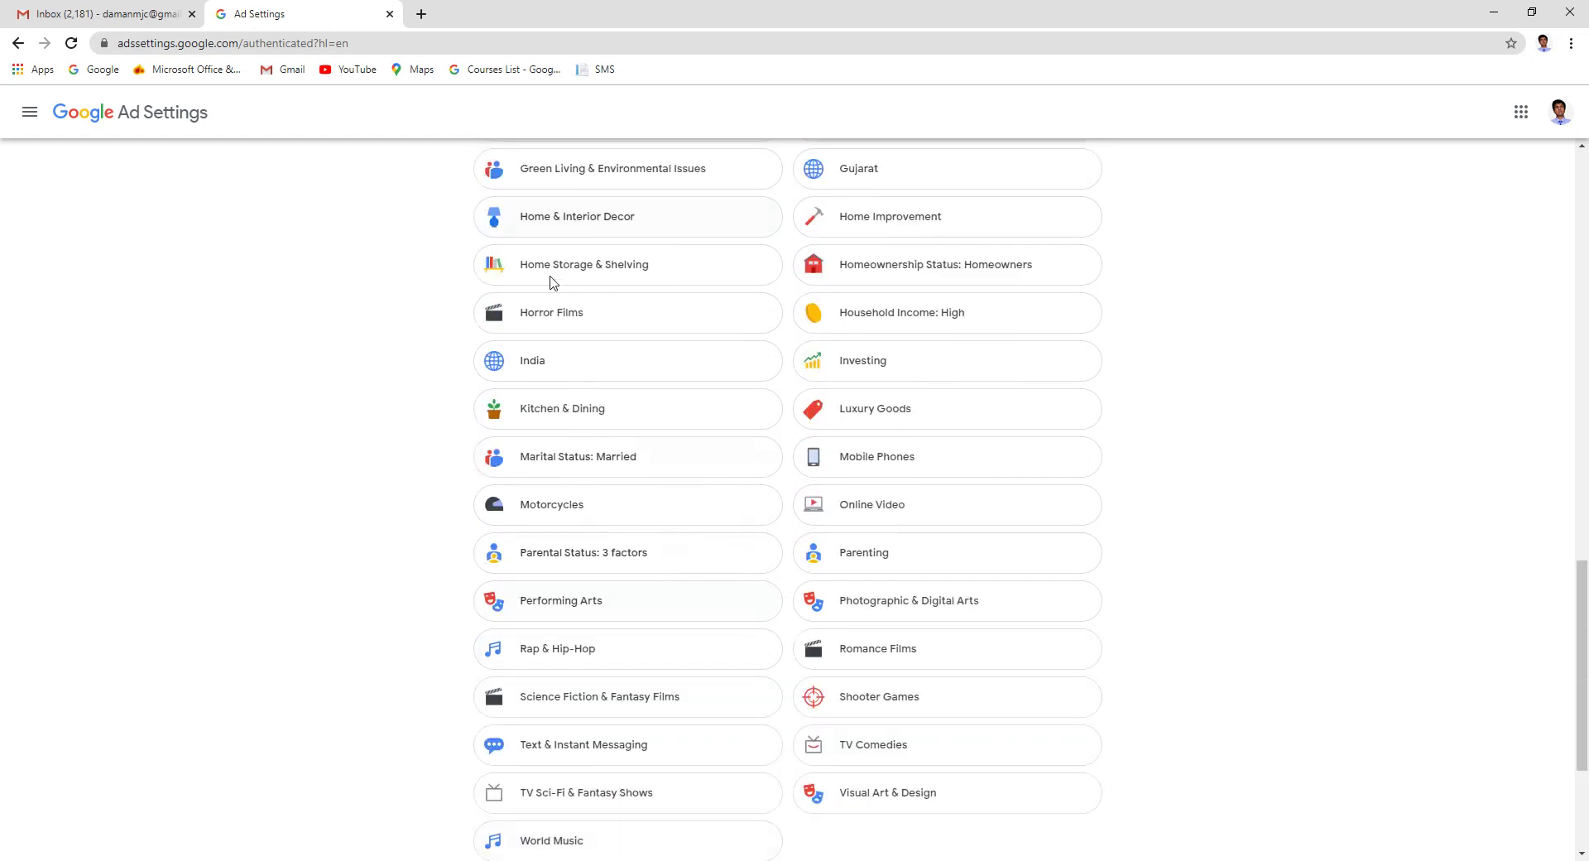
Check the Promotions category in the Gmail inbox for advertising emails and return to Ad Settings
left_click(98, 17)
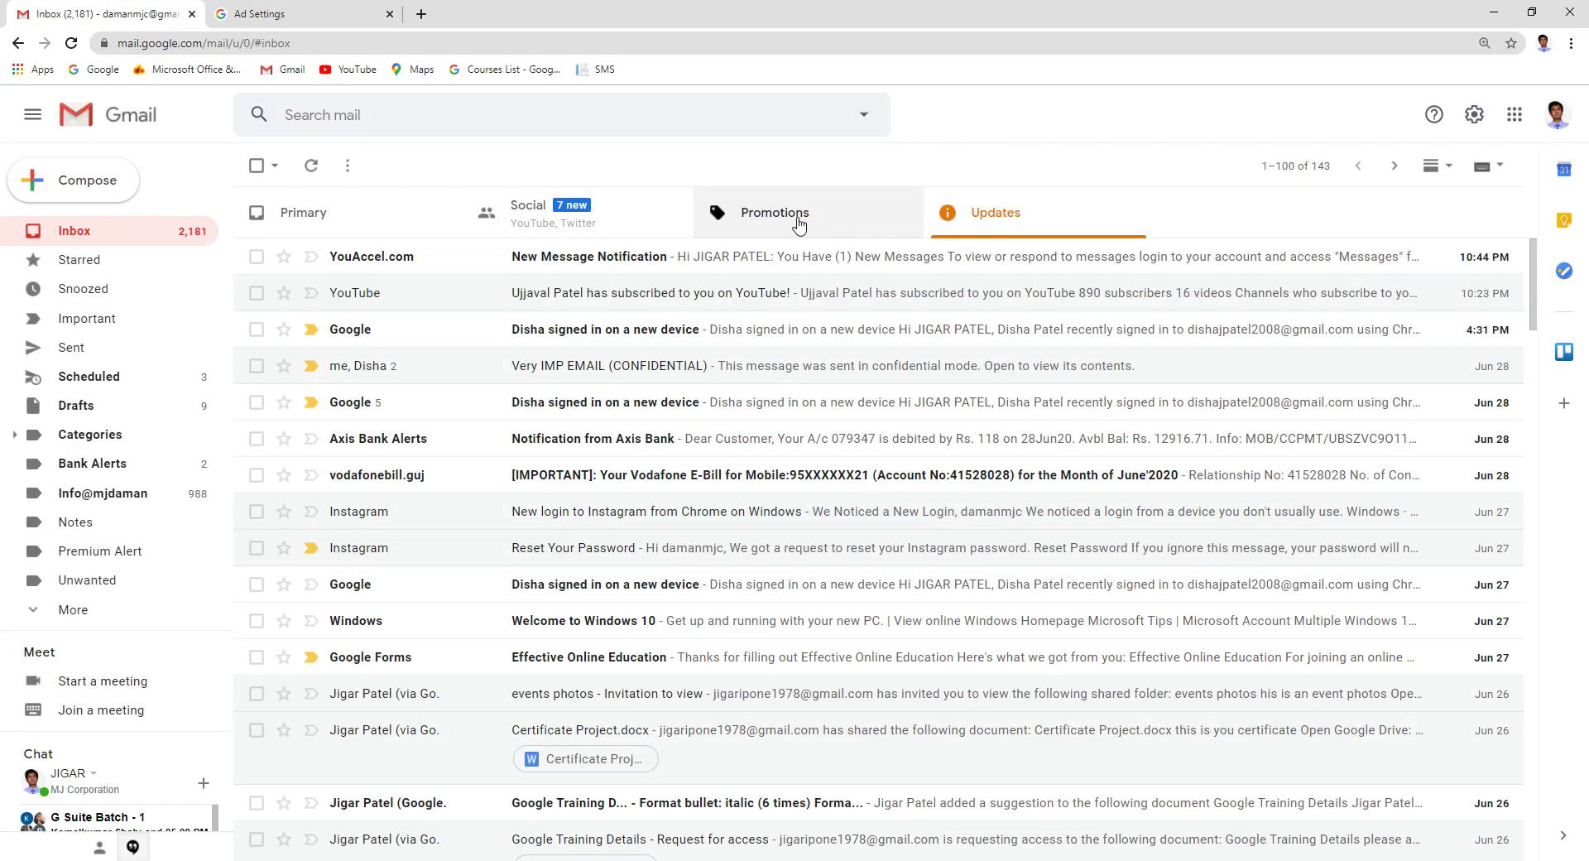
left_click(798, 224)
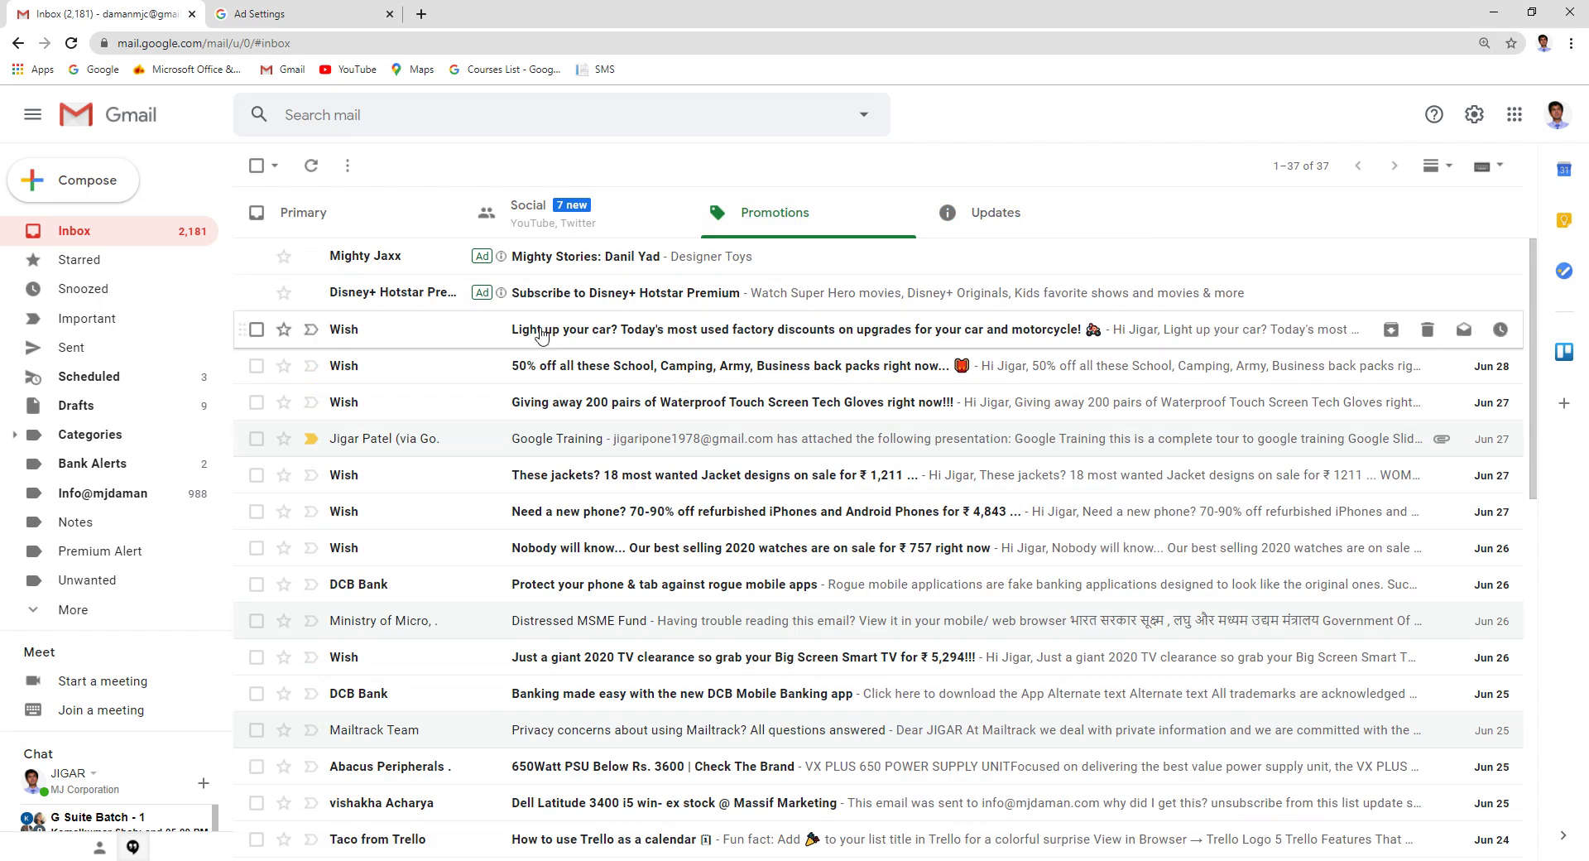
left_click(300, 17)
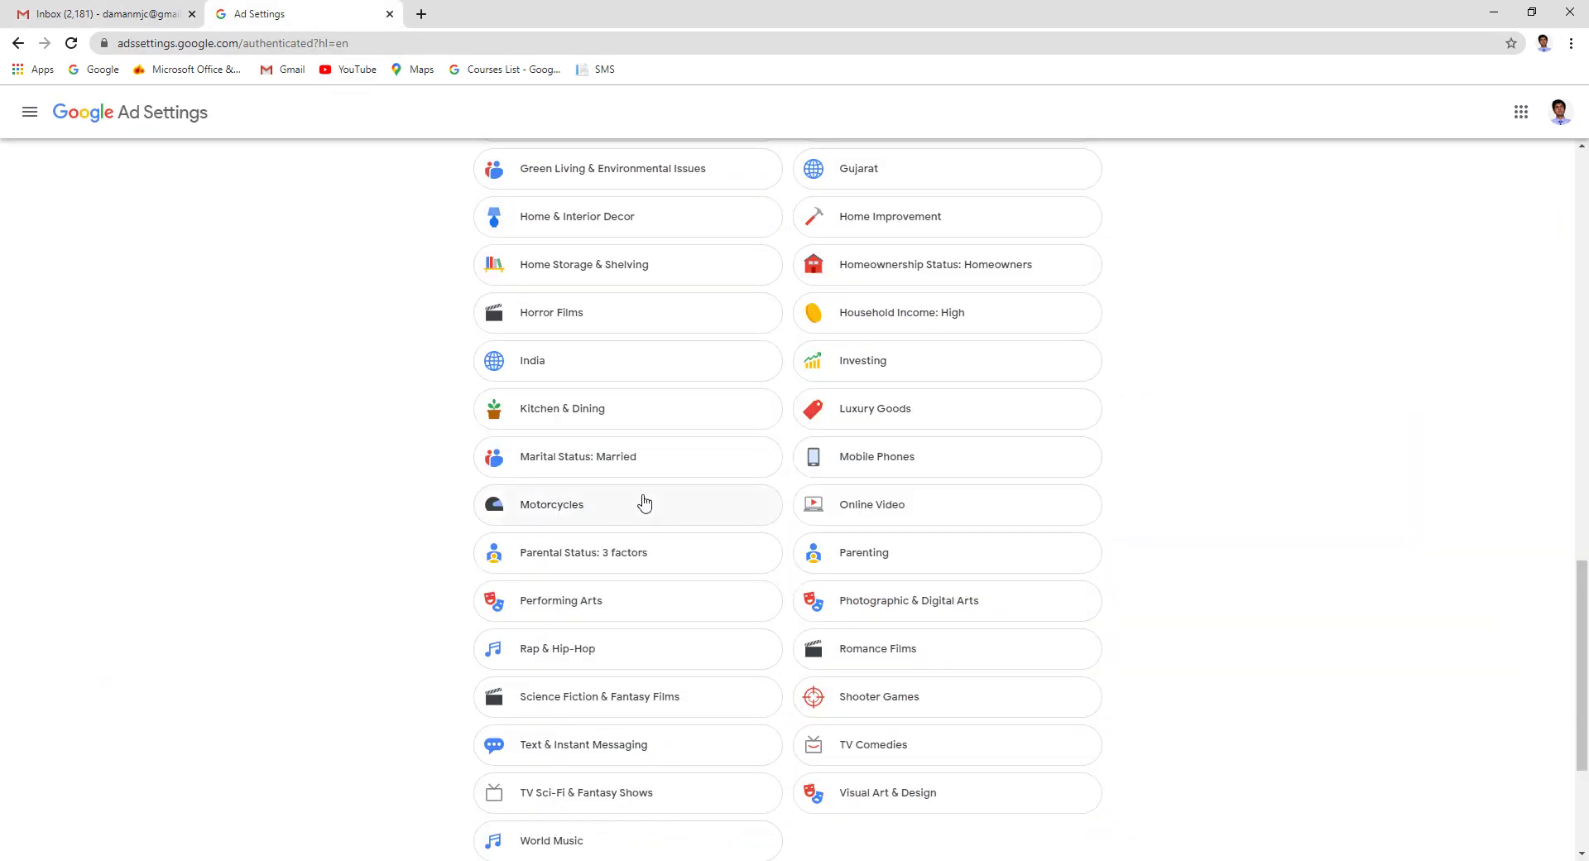
Examine the interest and demographic factors used for ads, then view and close the Home & Interior Decor details
scroll(857, 495, "down", 1)
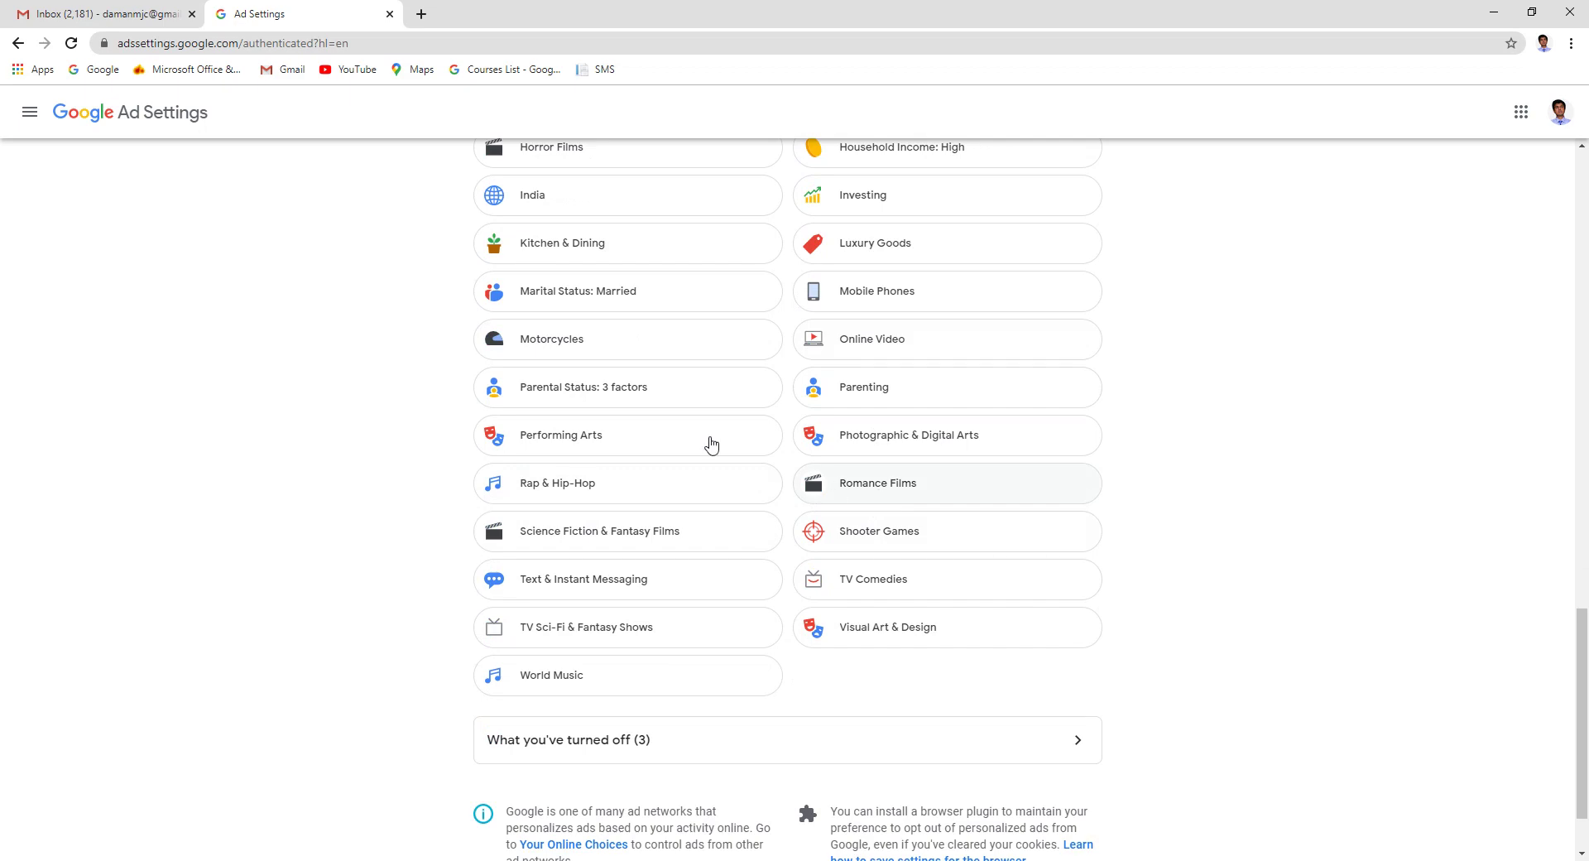
scroll(840, 478, "up", 3)
scroll(841, 480, "down", 1)
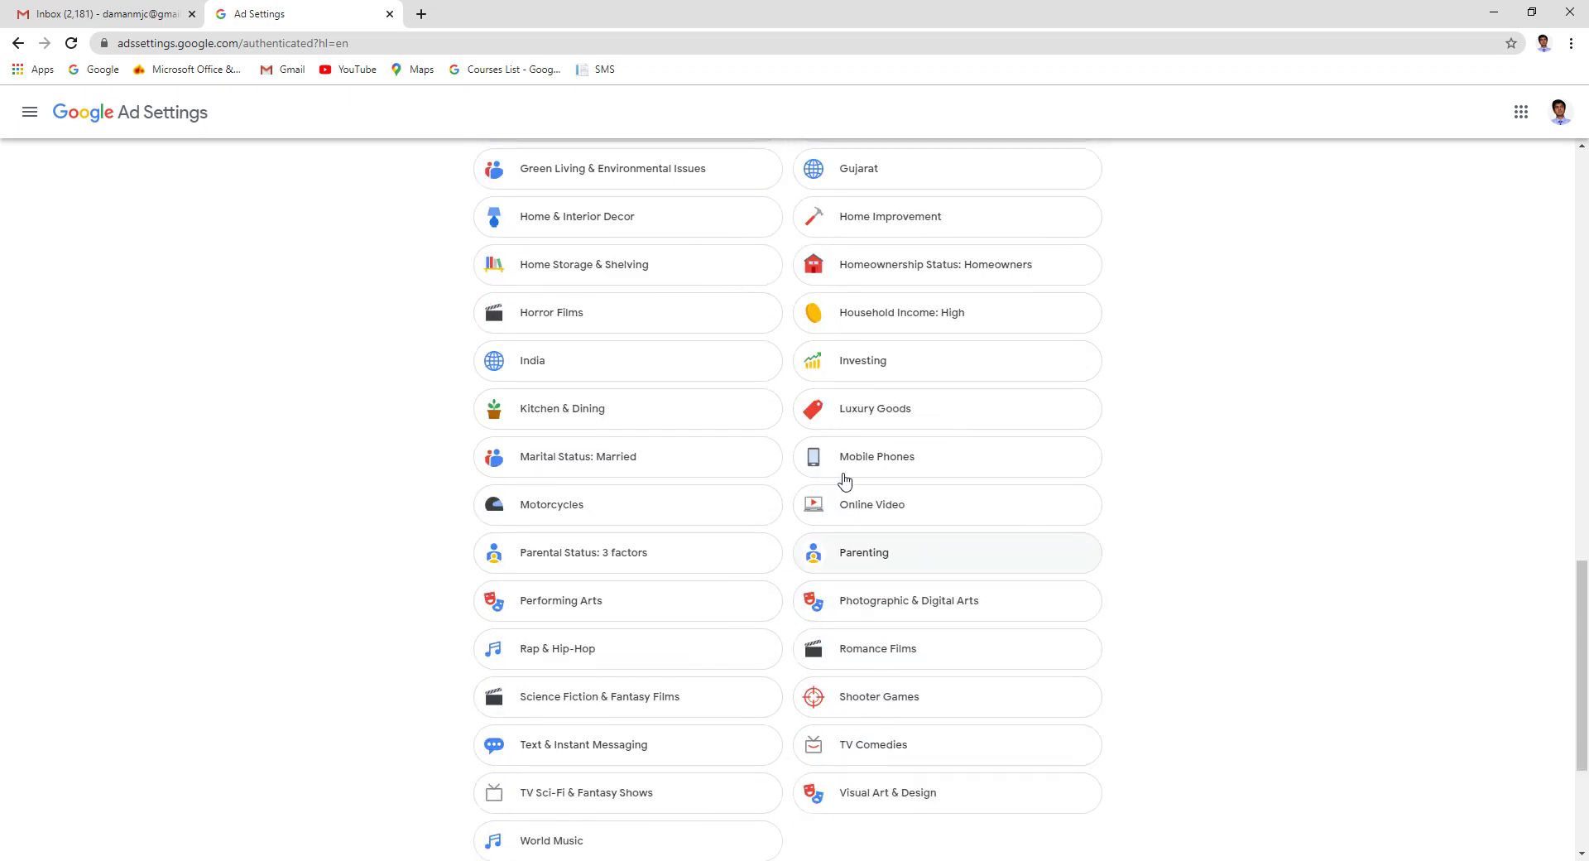
scroll(830, 453, "up", 2)
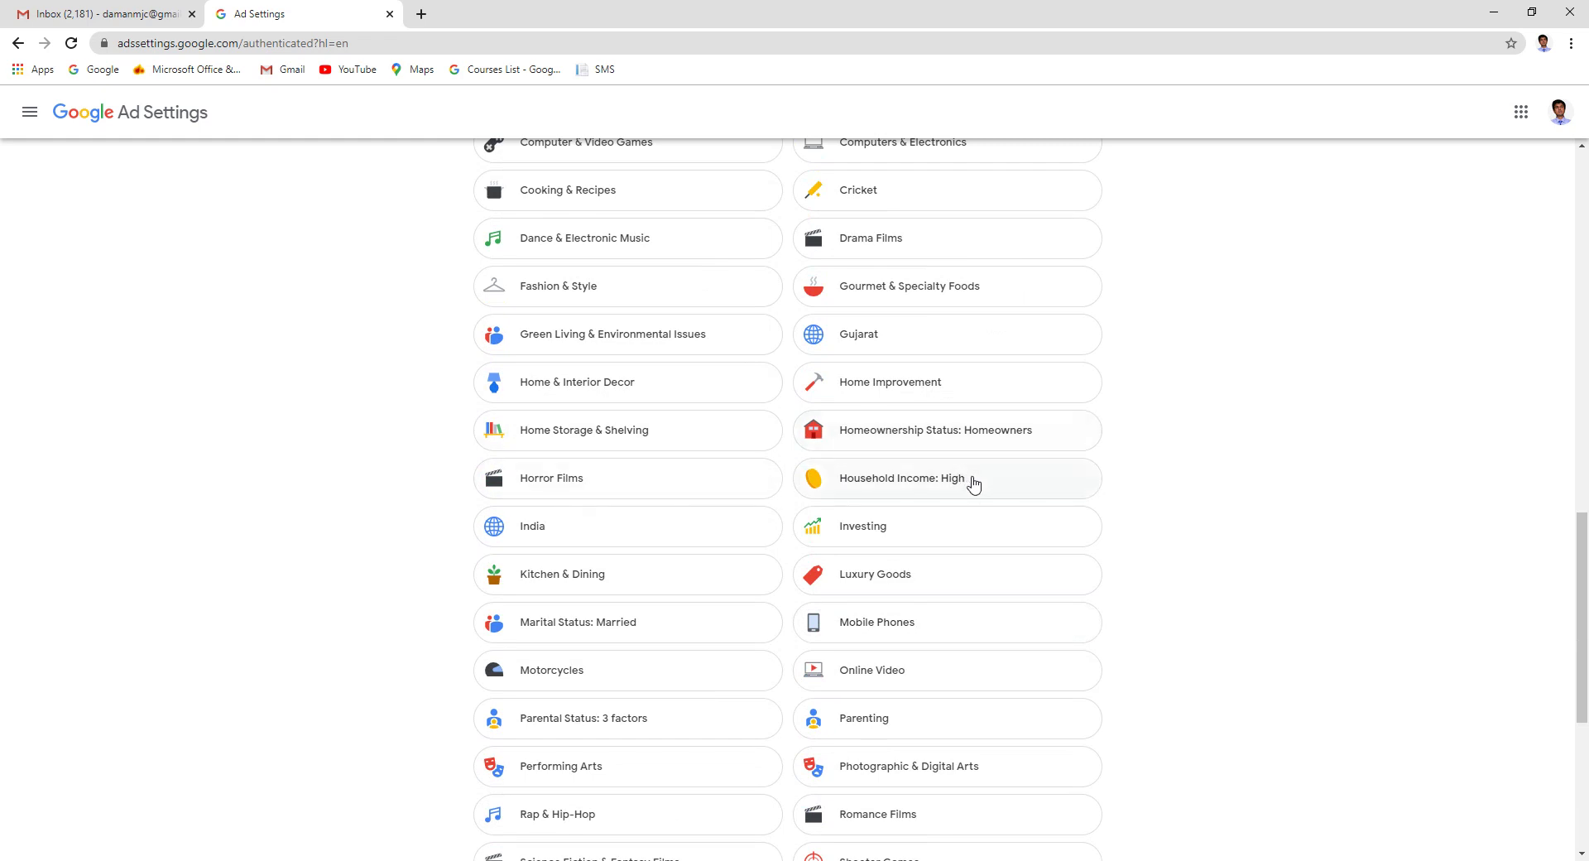
scroll(970, 485, "down", 2)
scroll(973, 485, "down", 1)
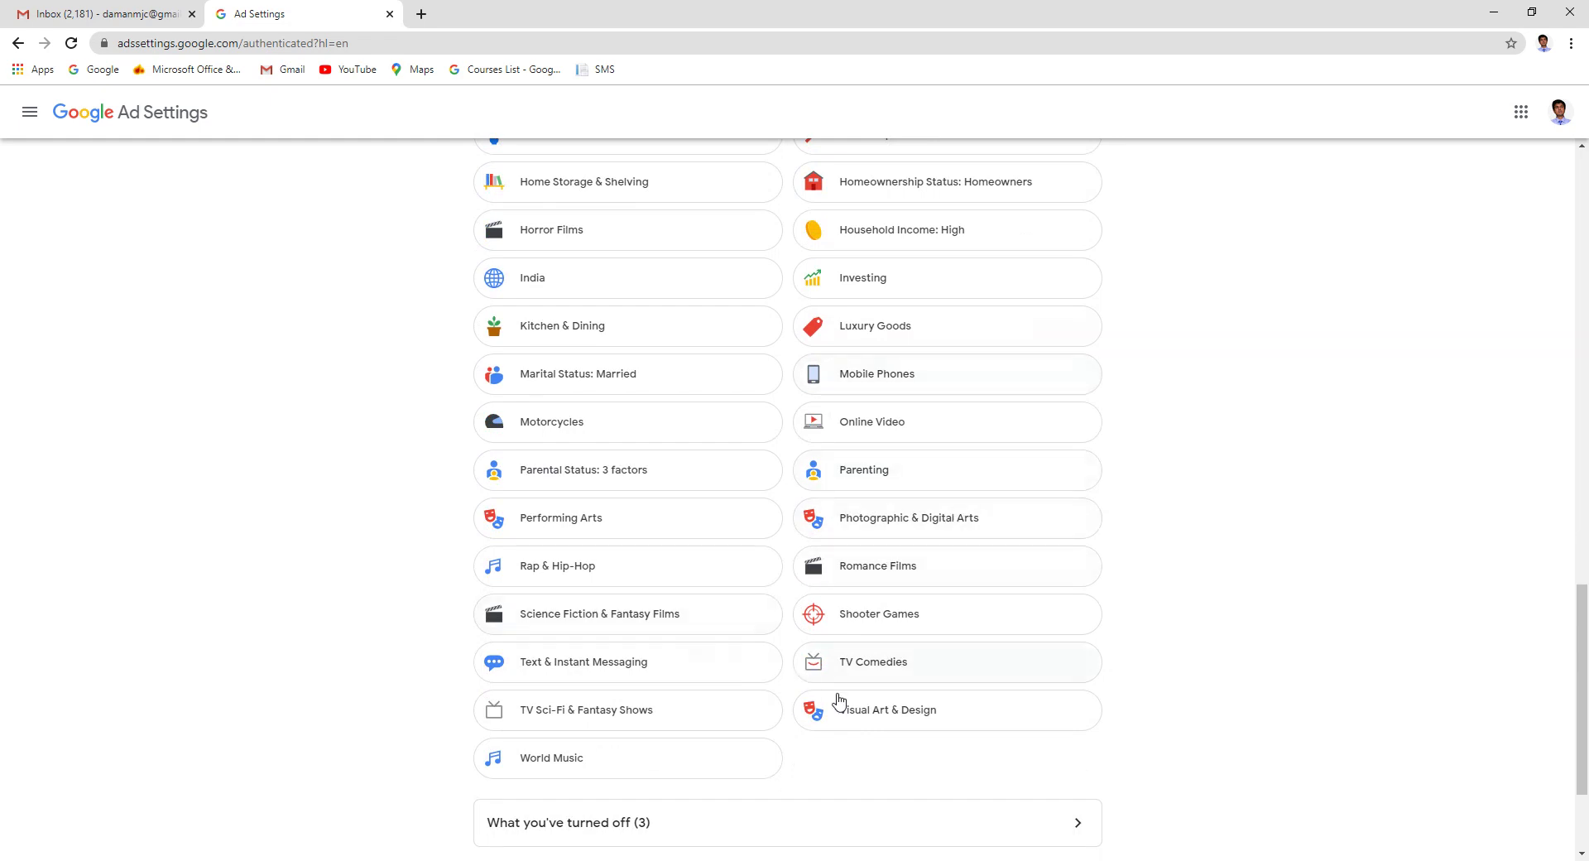
scroll(629, 522, "up", 2)
scroll(652, 520, "up", 2)
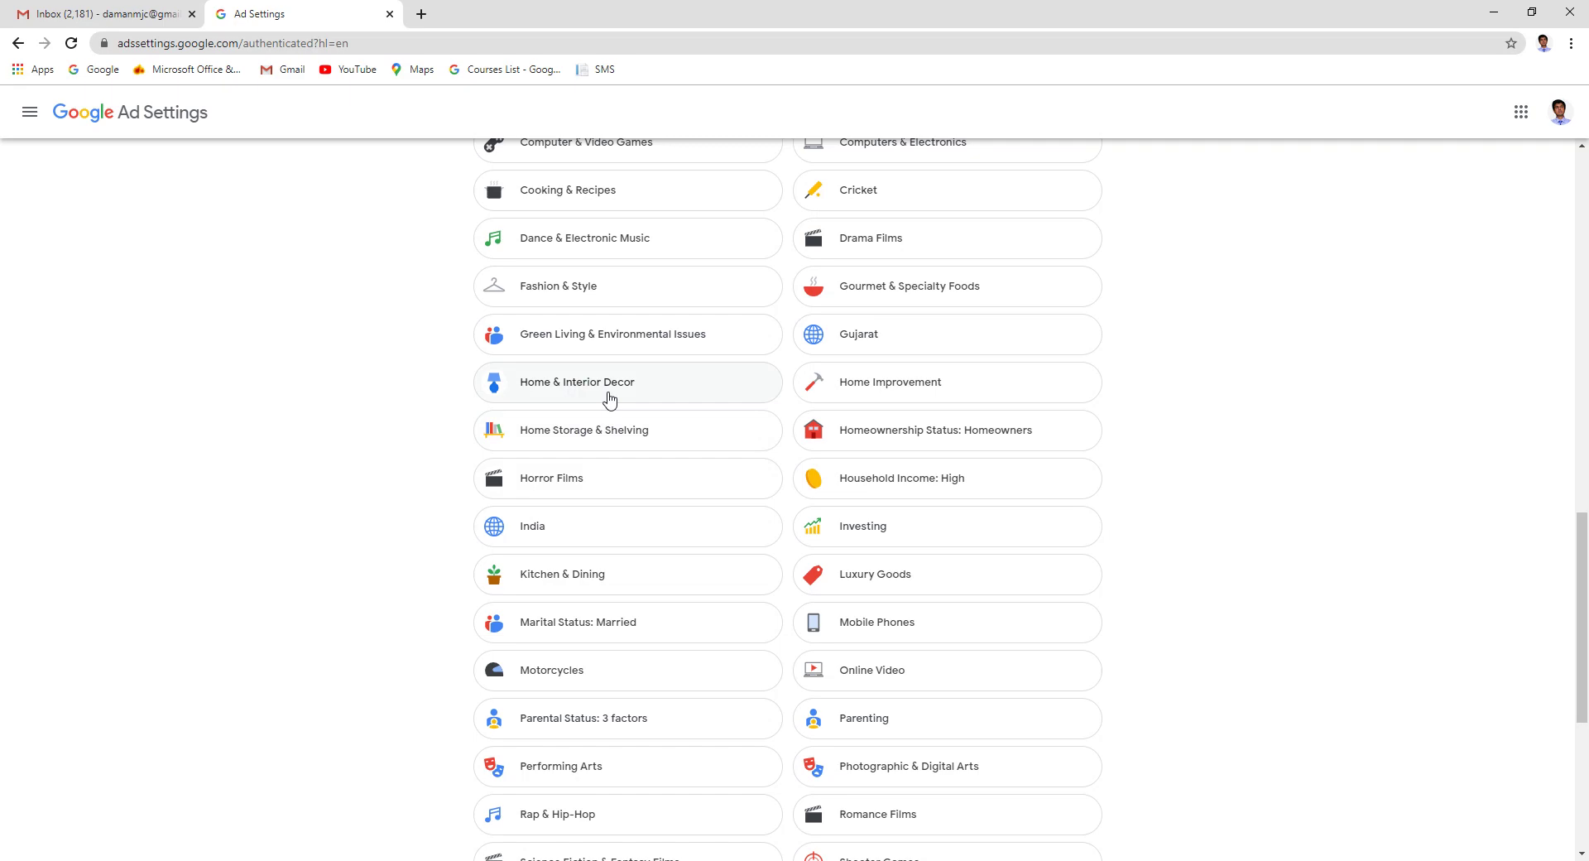
left_click(664, 396)
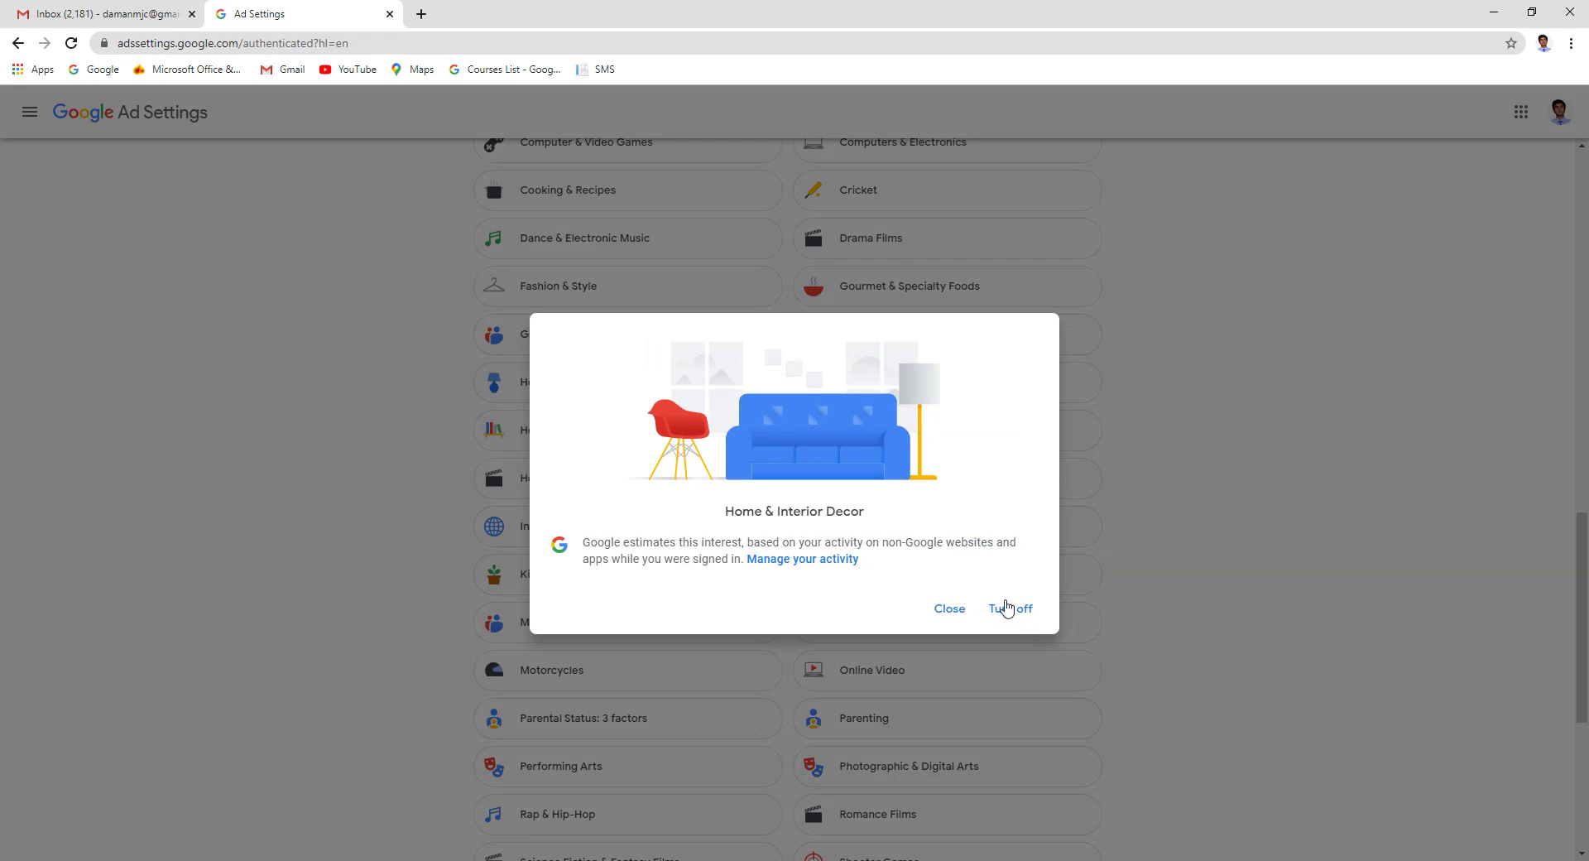
left_click(950, 610)
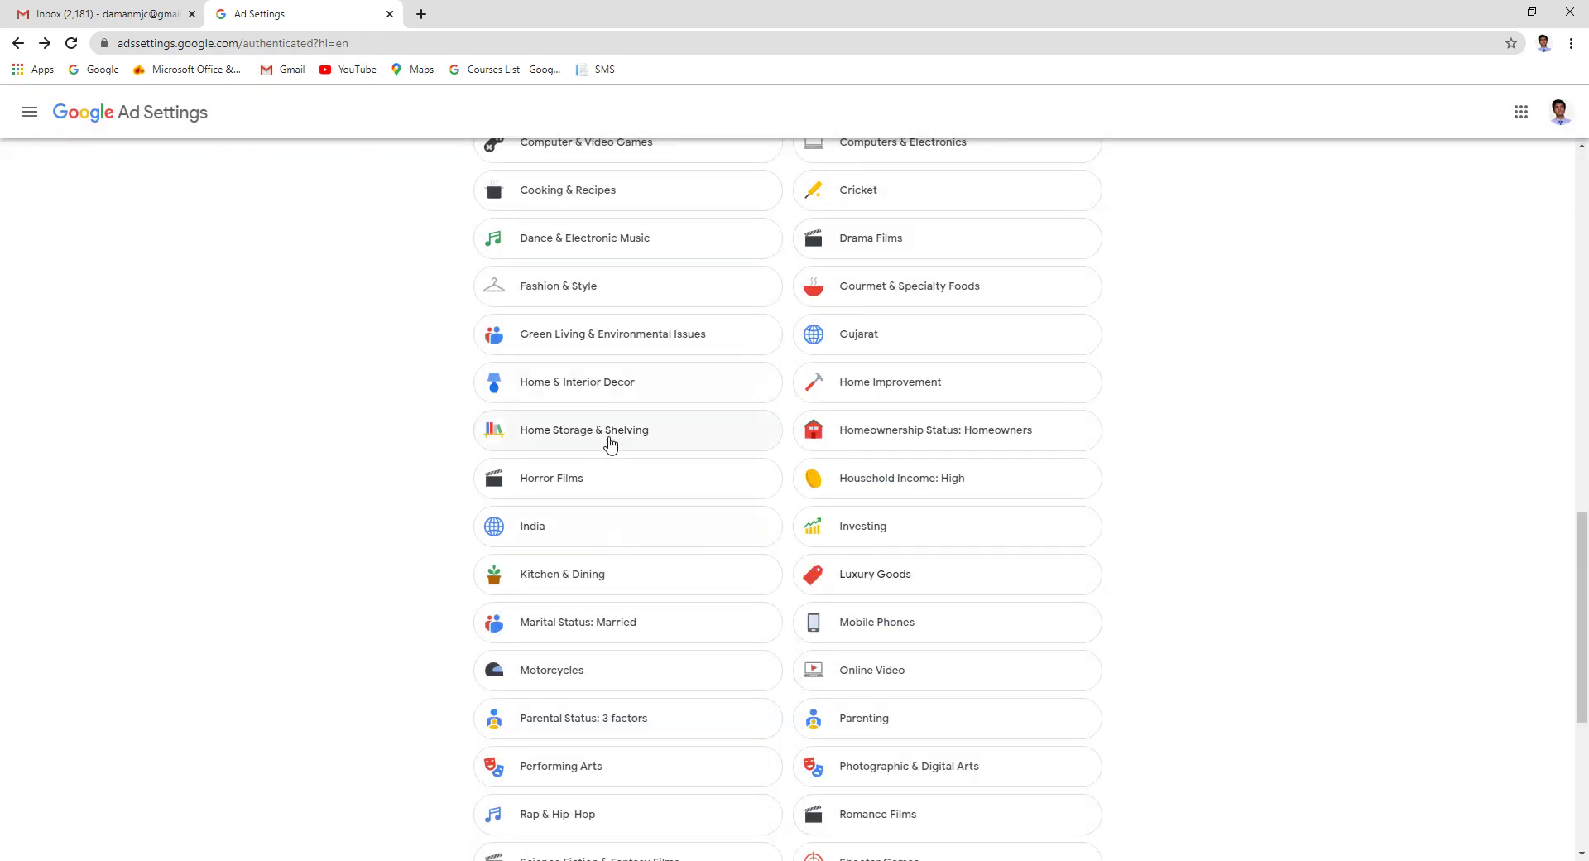
Review the main Ad personalization switch and the first factors below it, such as age, gender and advertisers
scroll(610, 445, "up", 13)
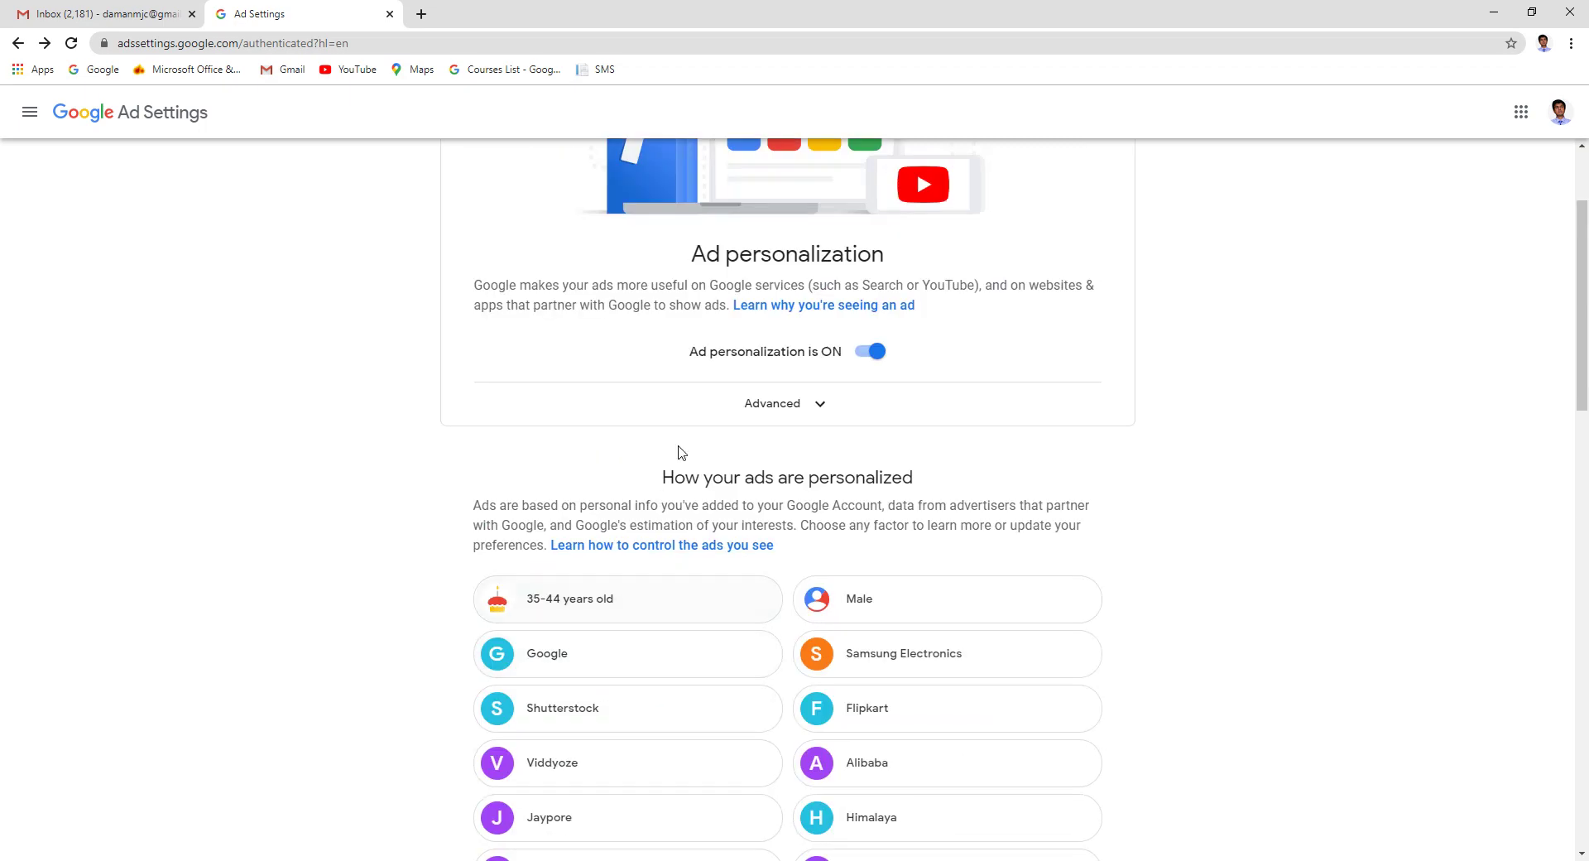
scroll(724, 404, "down", 2)
scroll(830, 610, "up", 4)
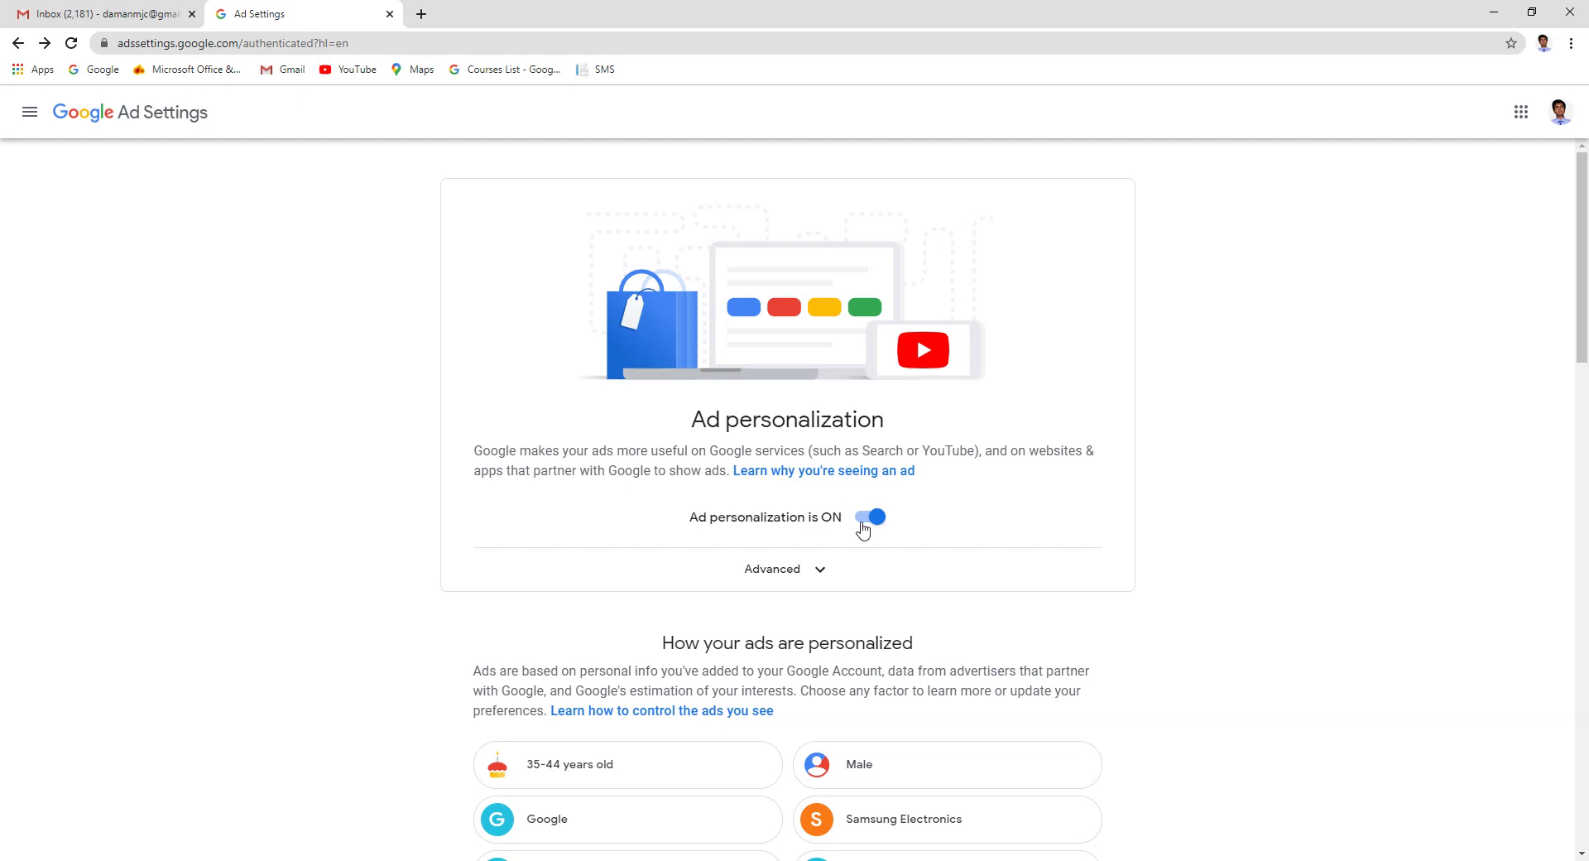
scroll(856, 530, "down", 3)
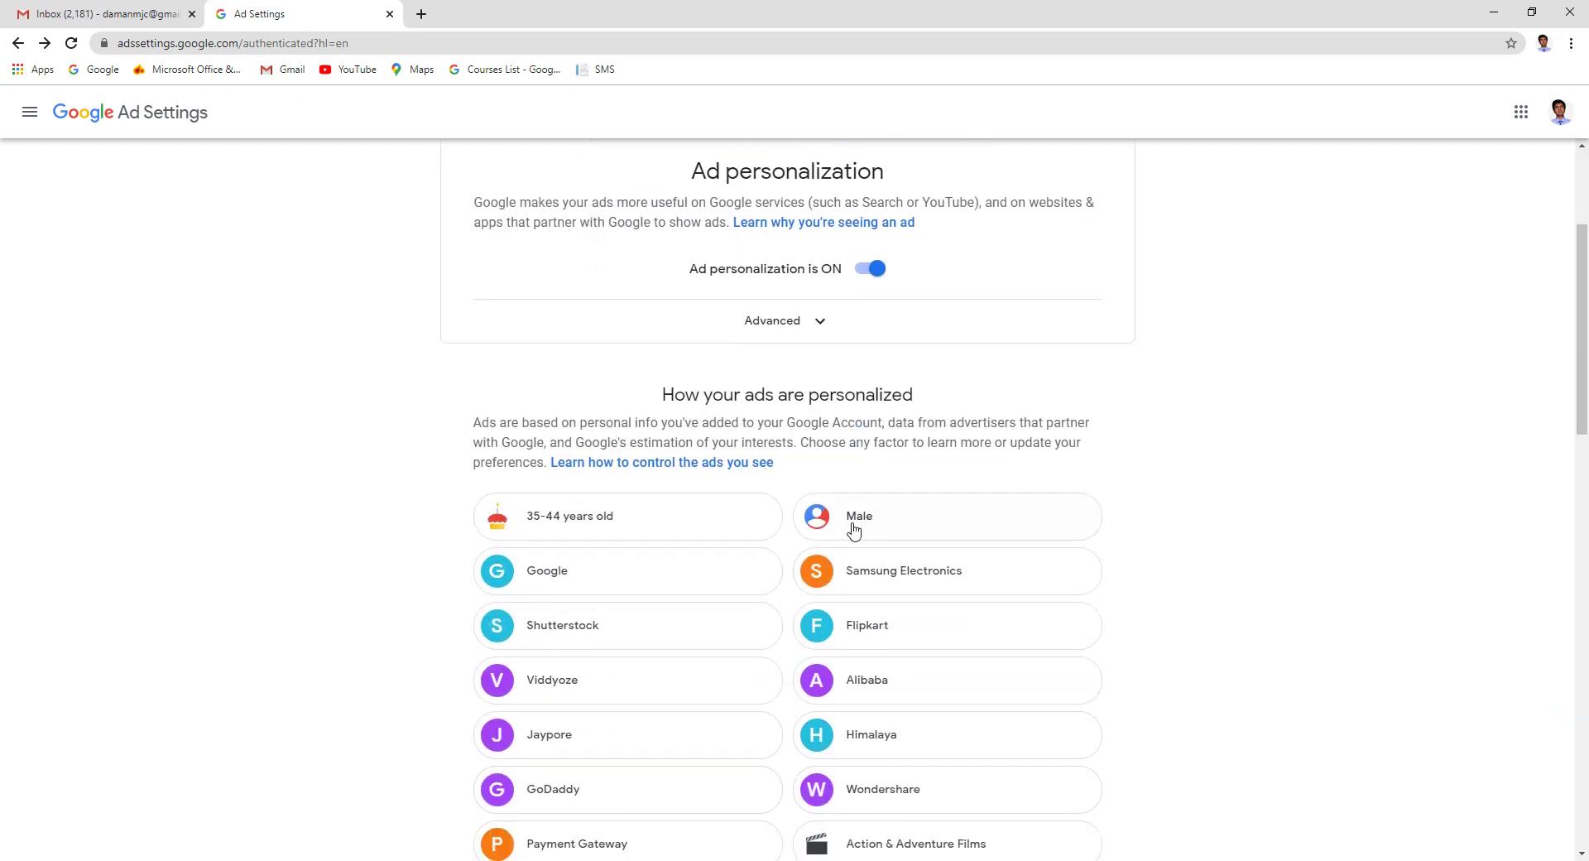
scroll(854, 532, "up", 3)
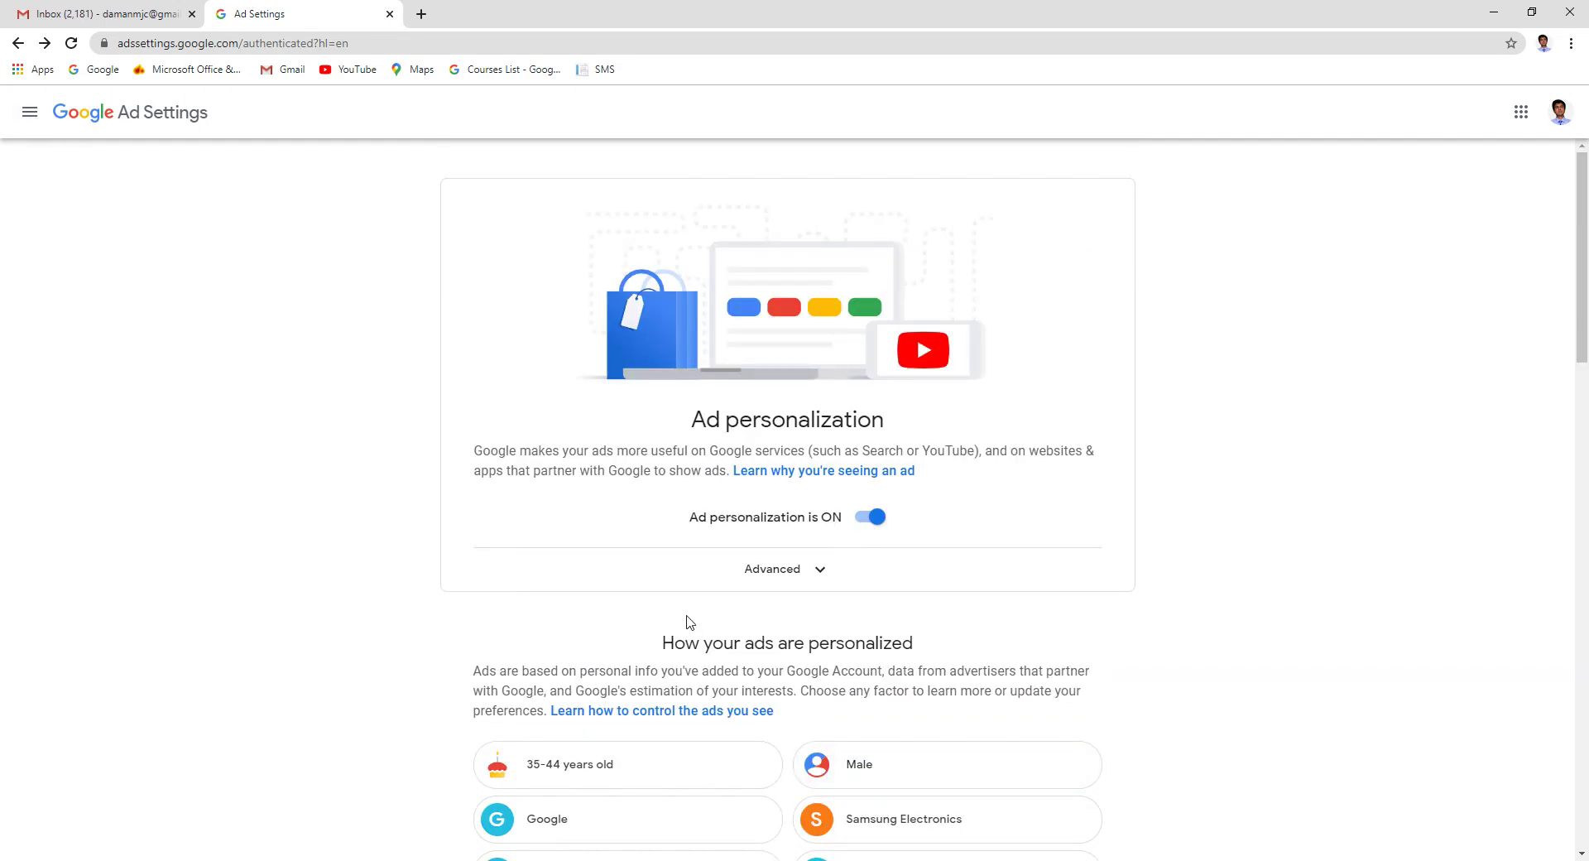
Open the Google Account in a new tab from Ad Settings and go to the Google Dashboard through Data & personalization
left_click(135, 120)
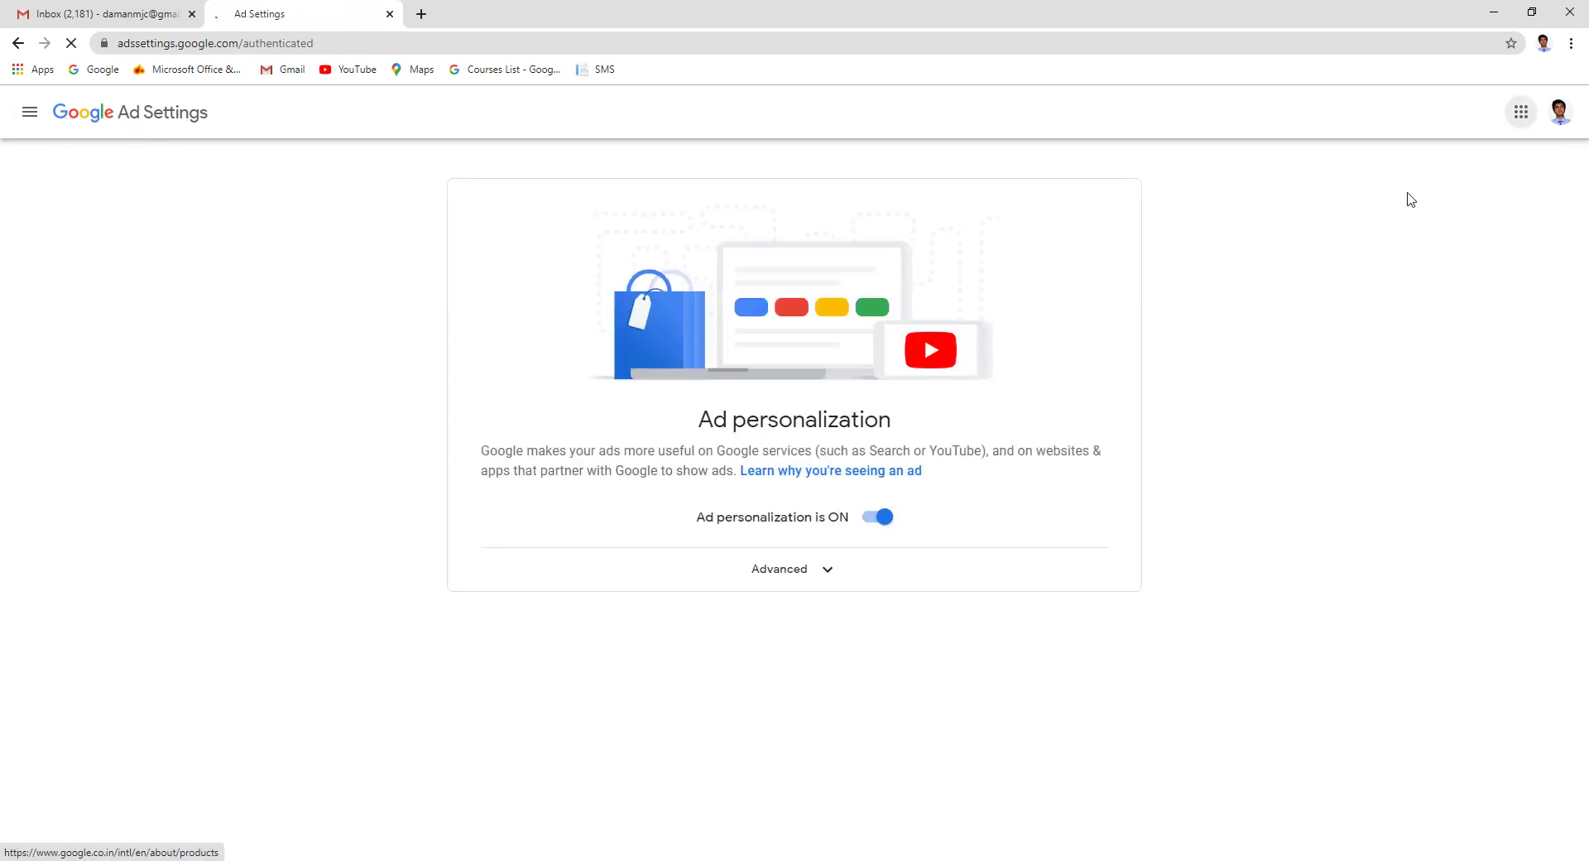
left_click(1521, 112)
left_click(1369, 197)
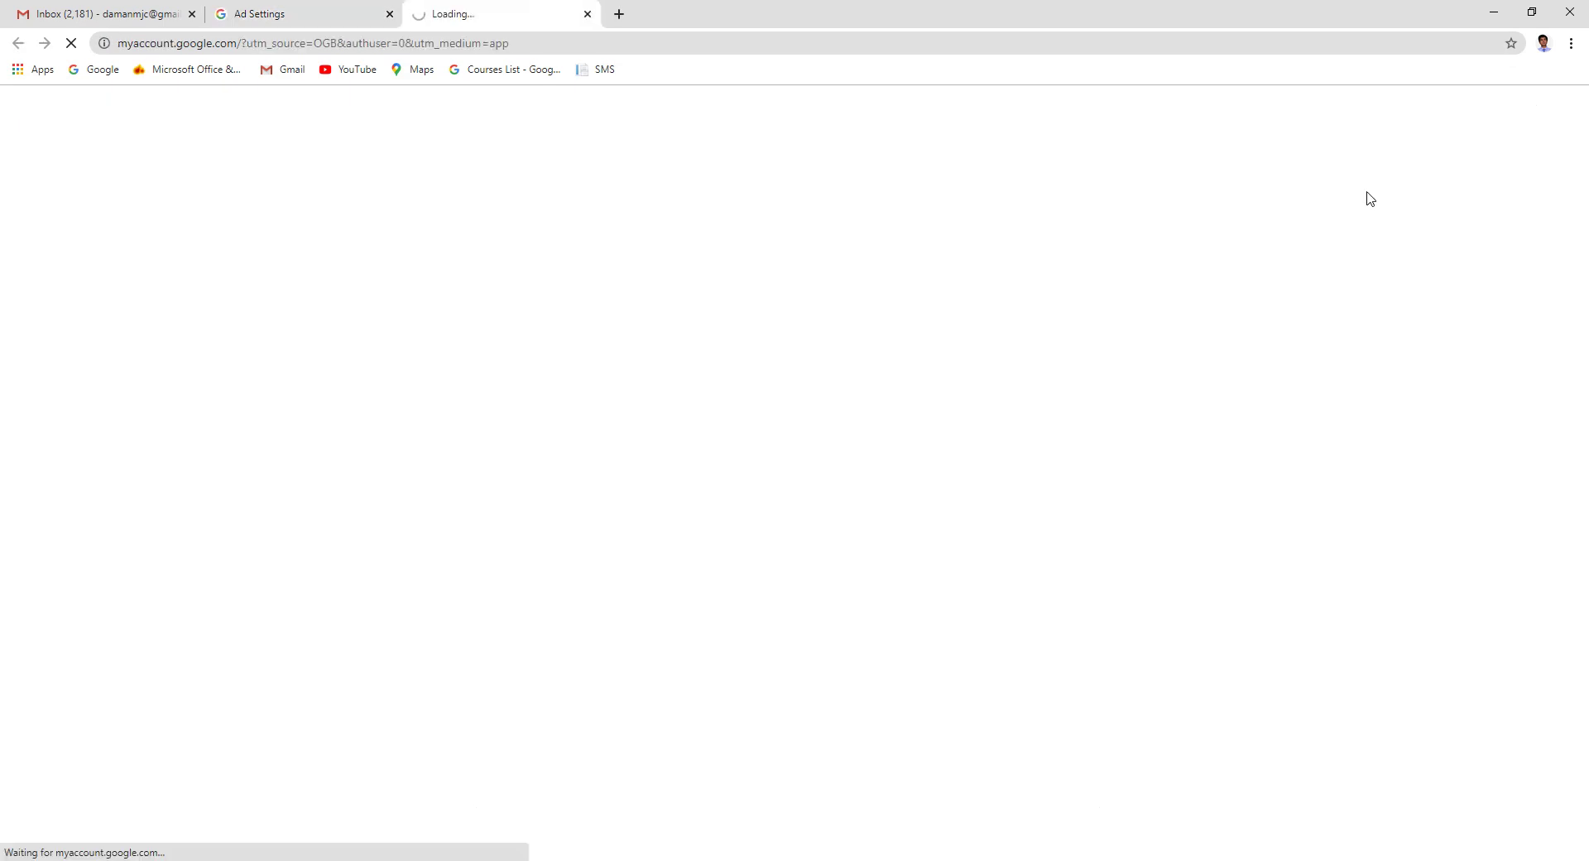
left_click(104, 245)
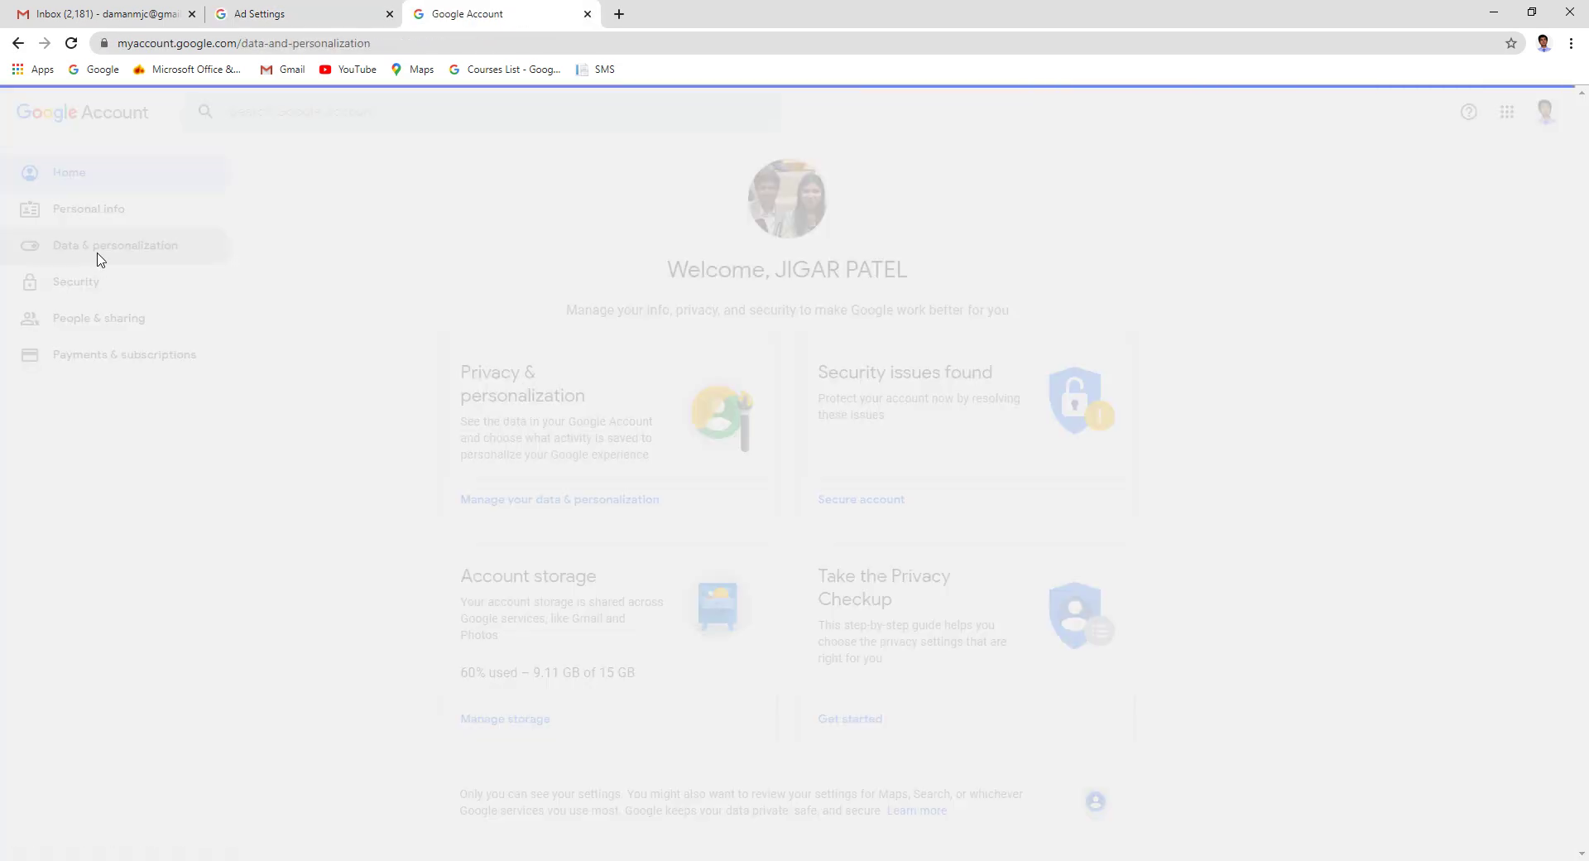
scroll(668, 452, "down", 8)
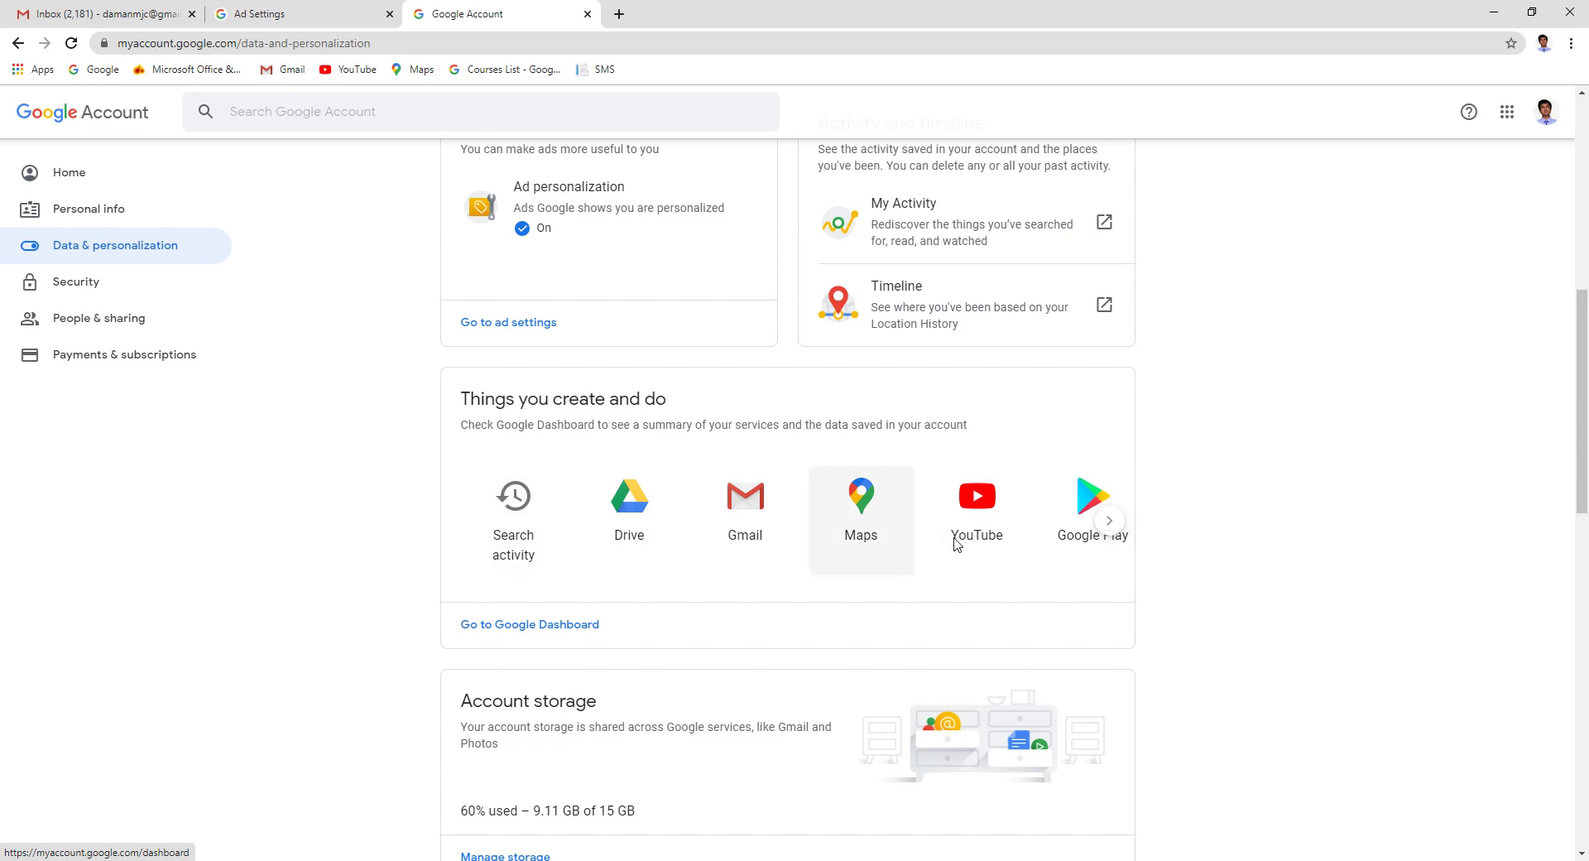
left_click(519, 556)
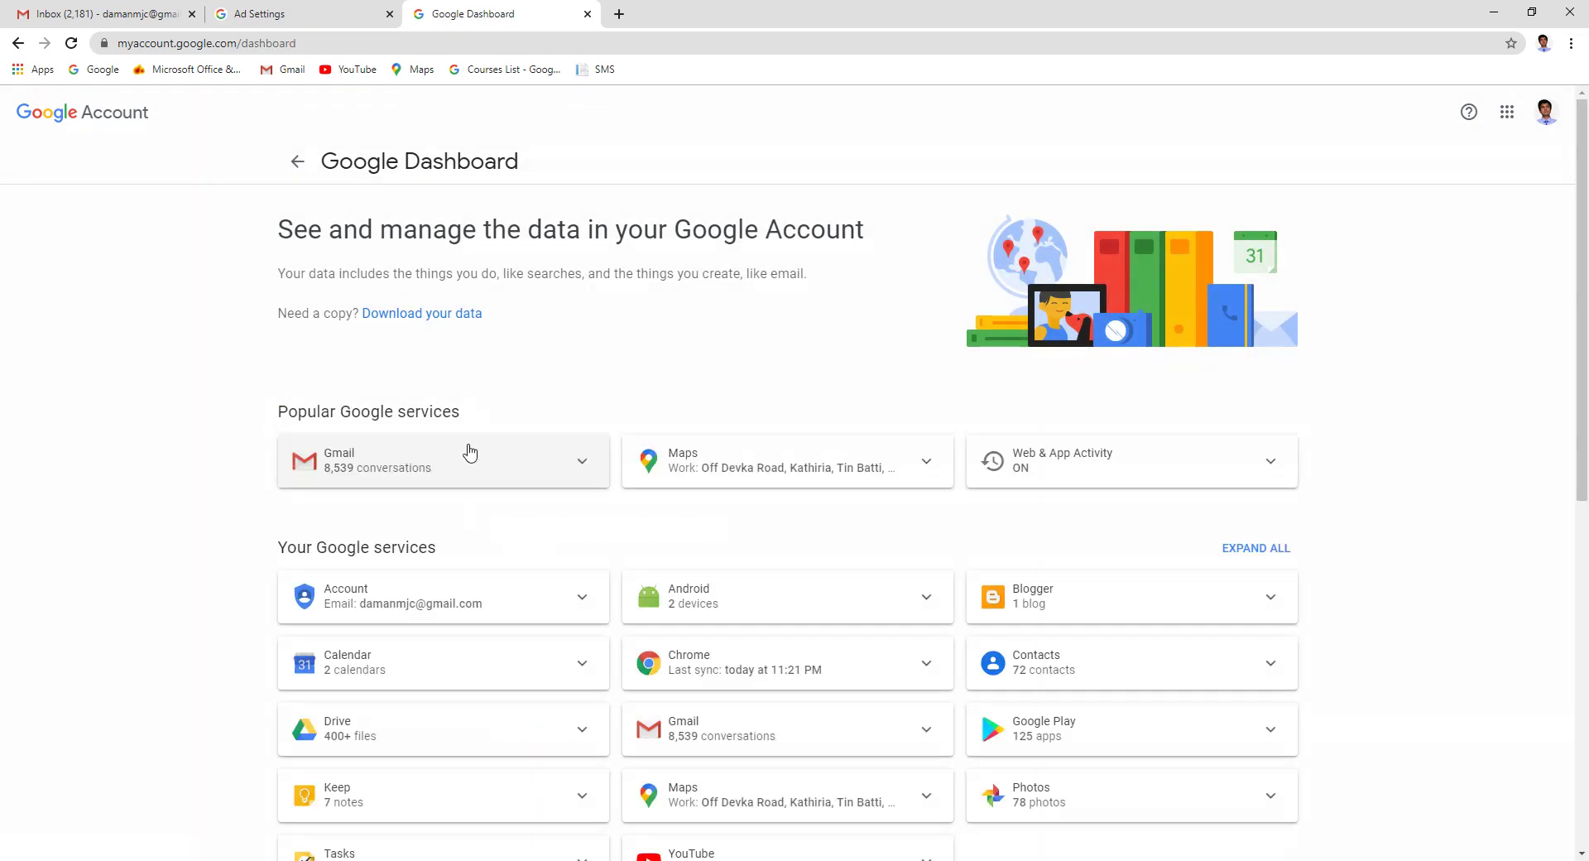
Expand the Gmail summary under Popular Google services on the Google Dashboard
scroll(469, 450, "down", 2)
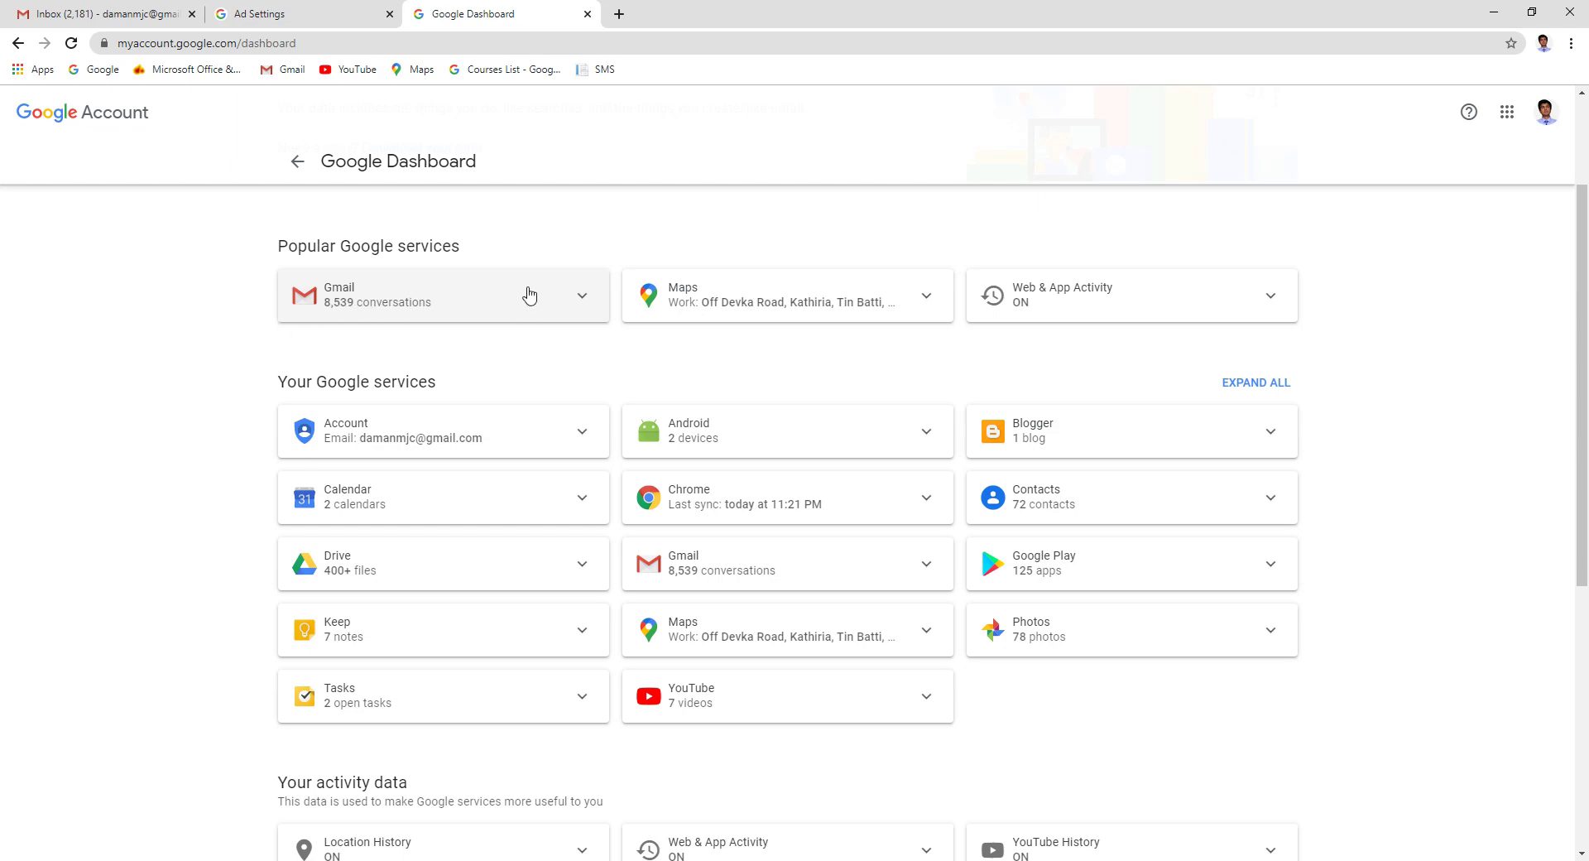
left_click(573, 303)
left_click(581, 299)
left_click(581, 303)
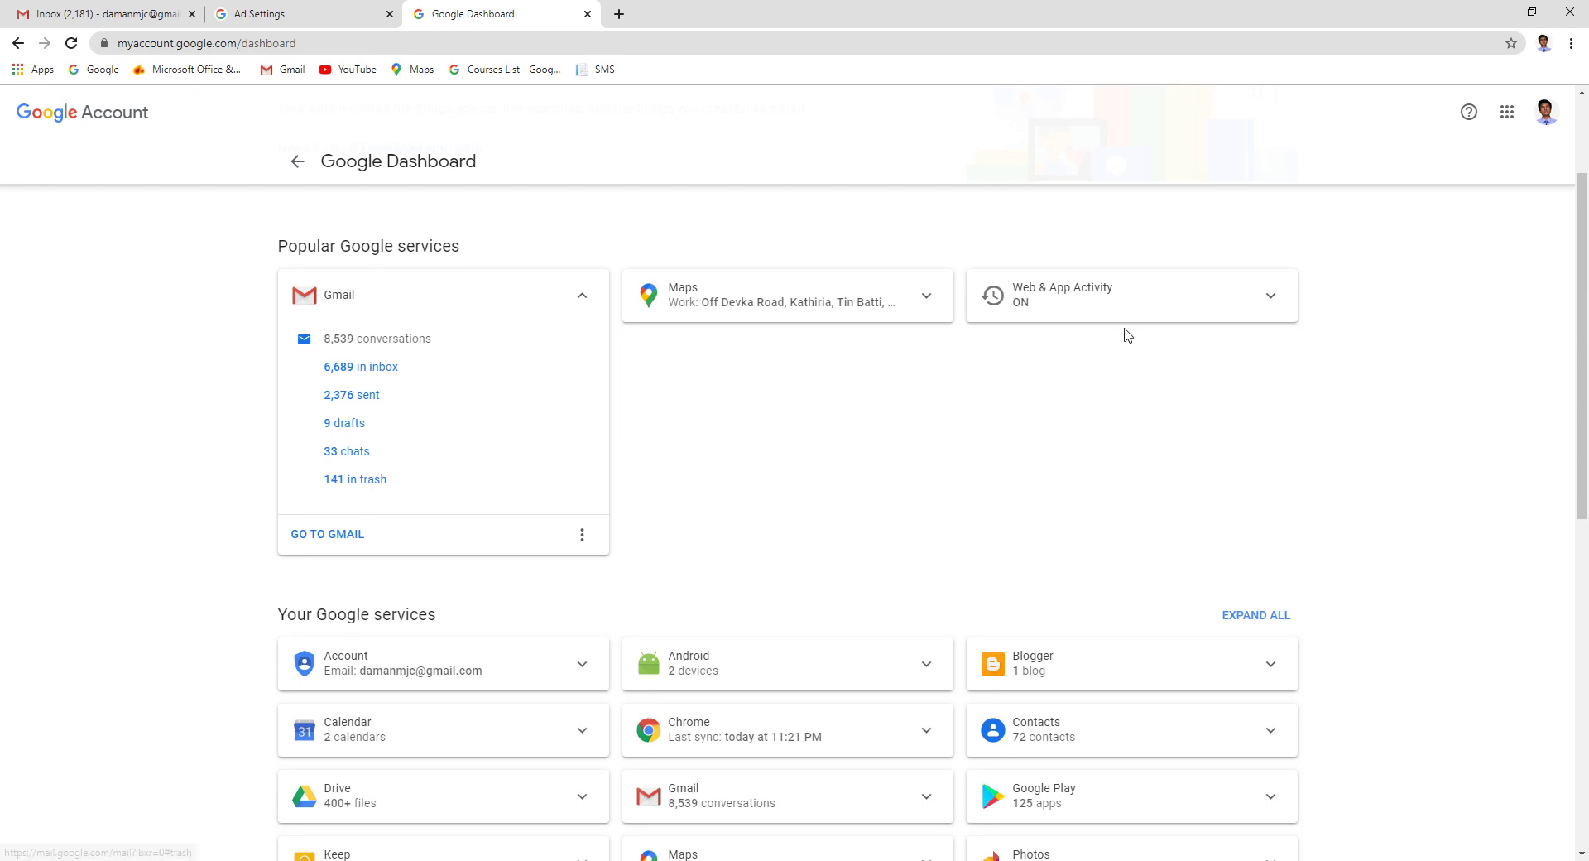
View the Web & App Activity summary under Popular Google services, then collapse it and the Gmail summary
left_click(1124, 312)
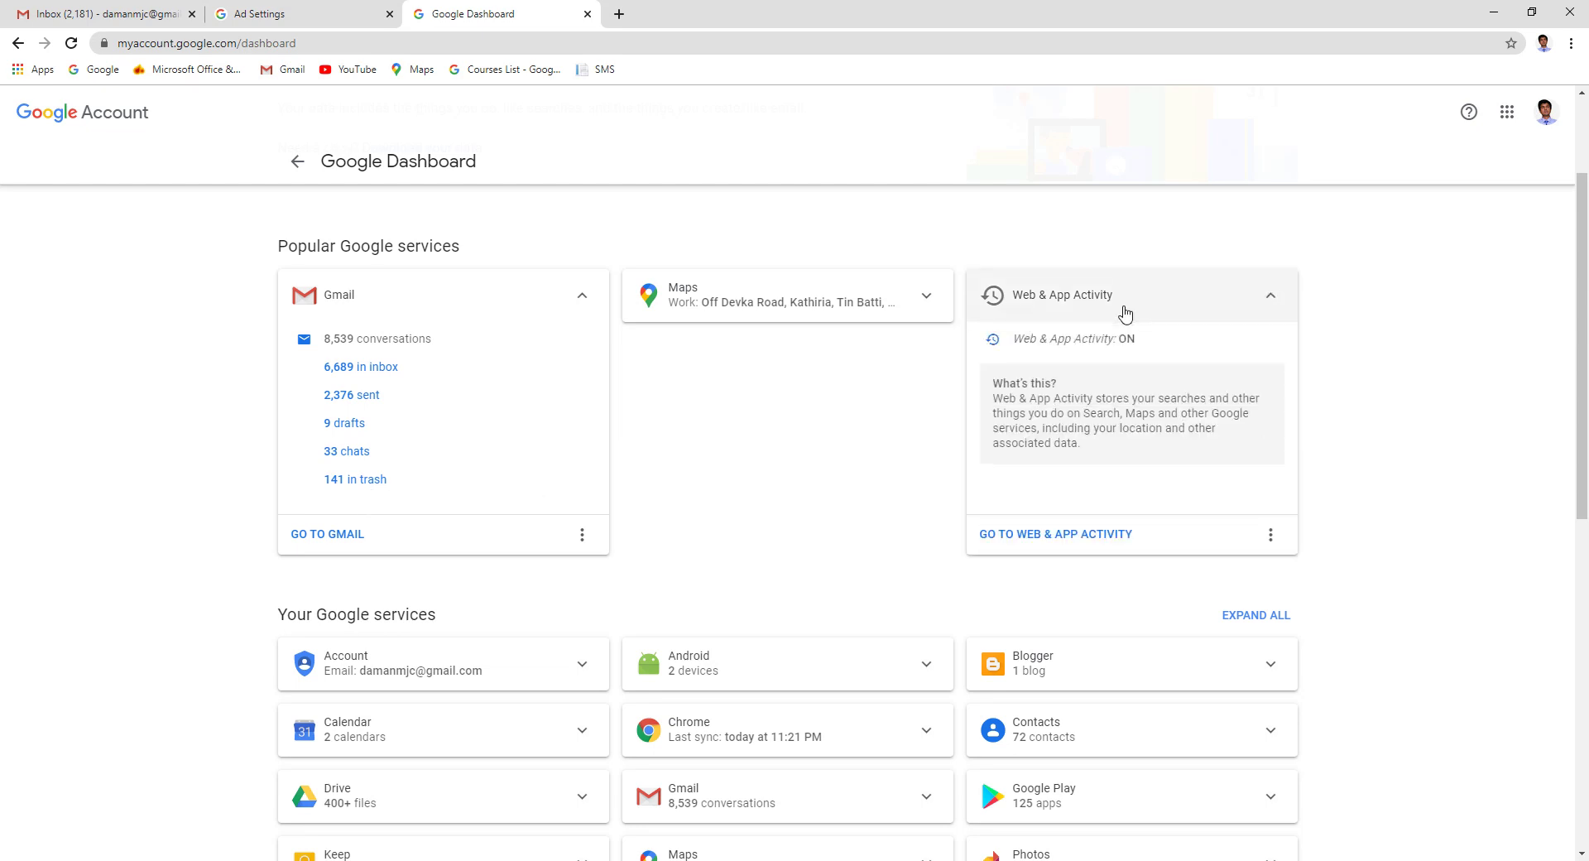
left_click(1123, 312)
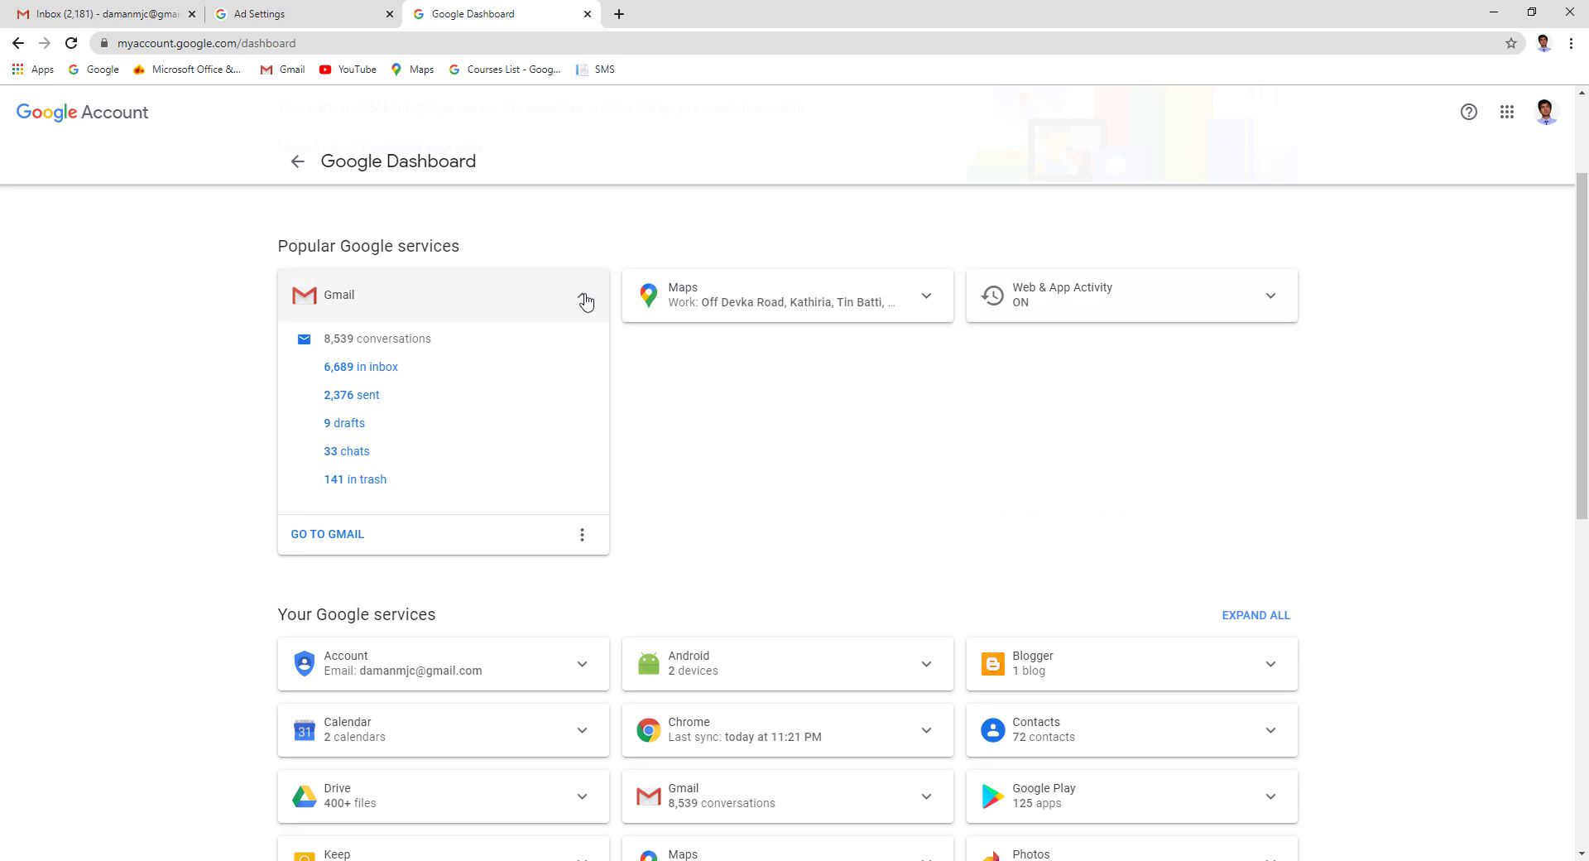
left_click(585, 301)
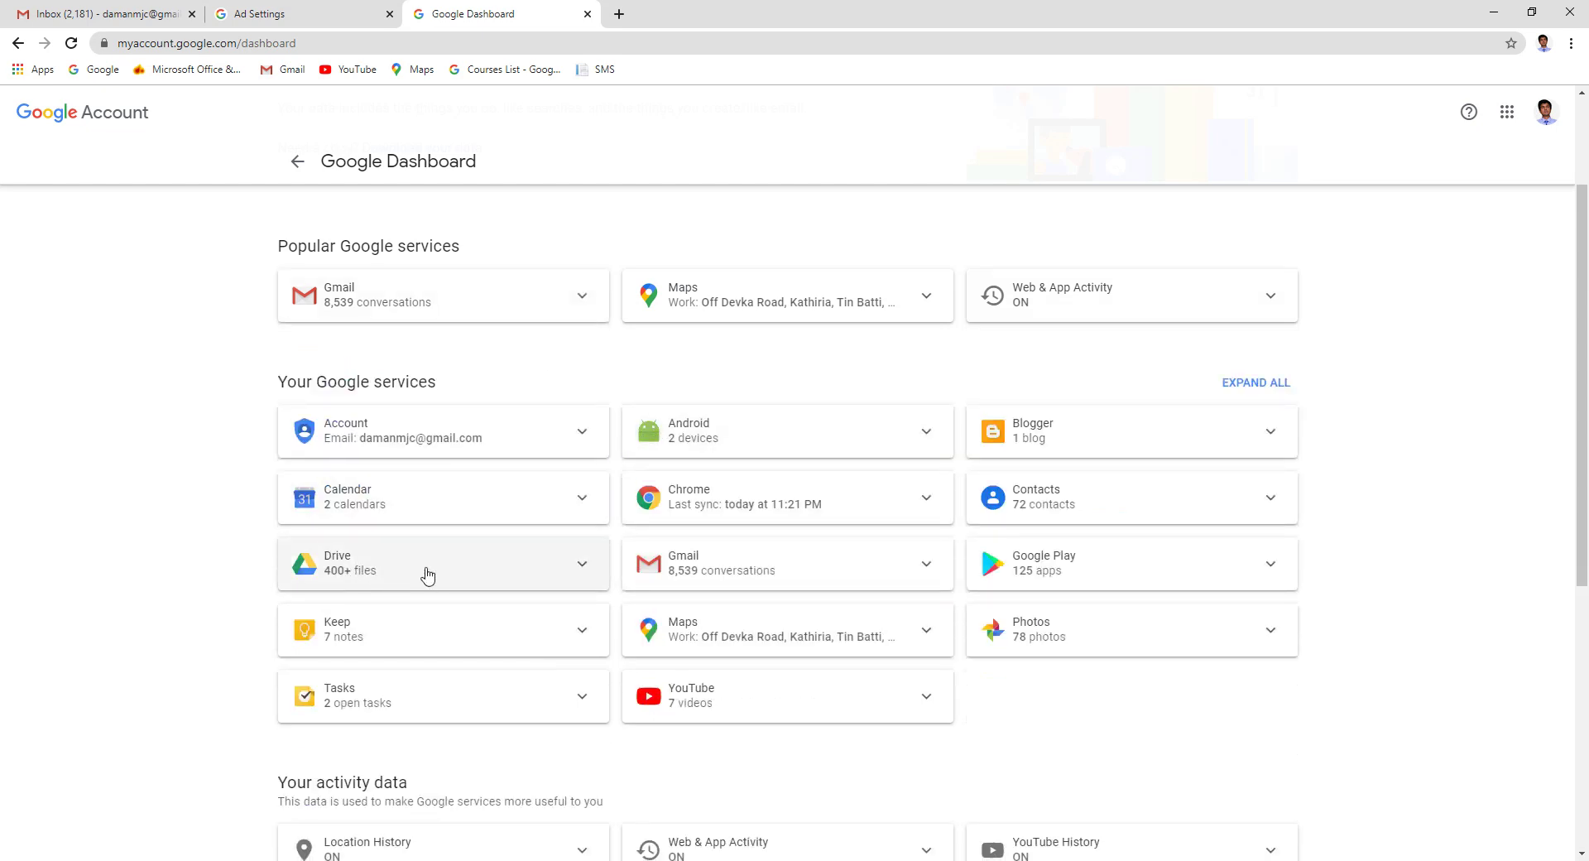
Expand and collapse the Drive and YouTube summaries under Your Google services to view their saved data
left_click(582, 571)
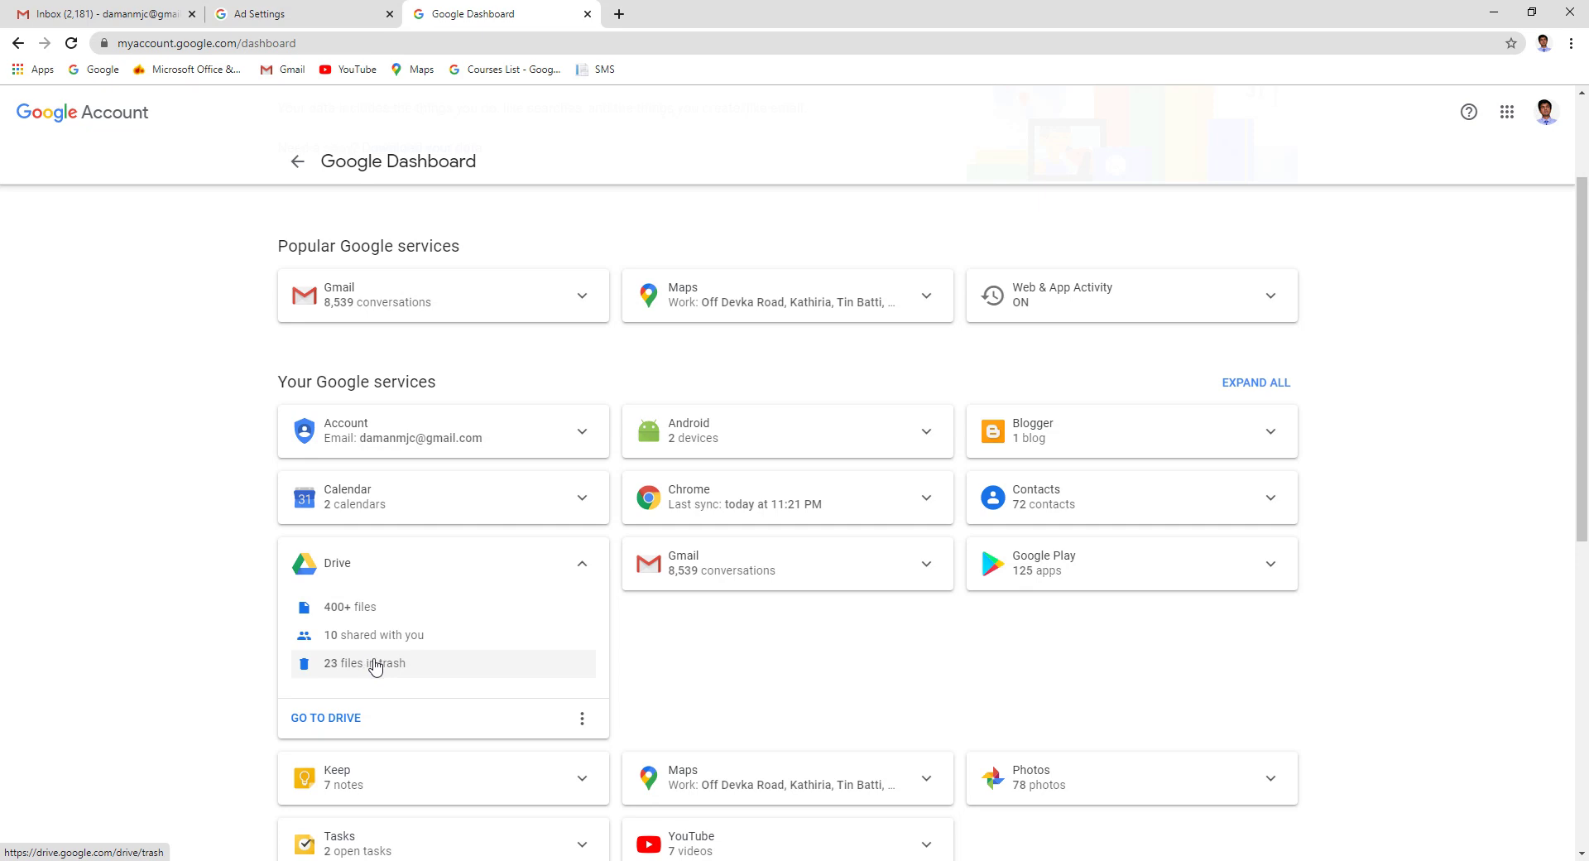
left_click(581, 569)
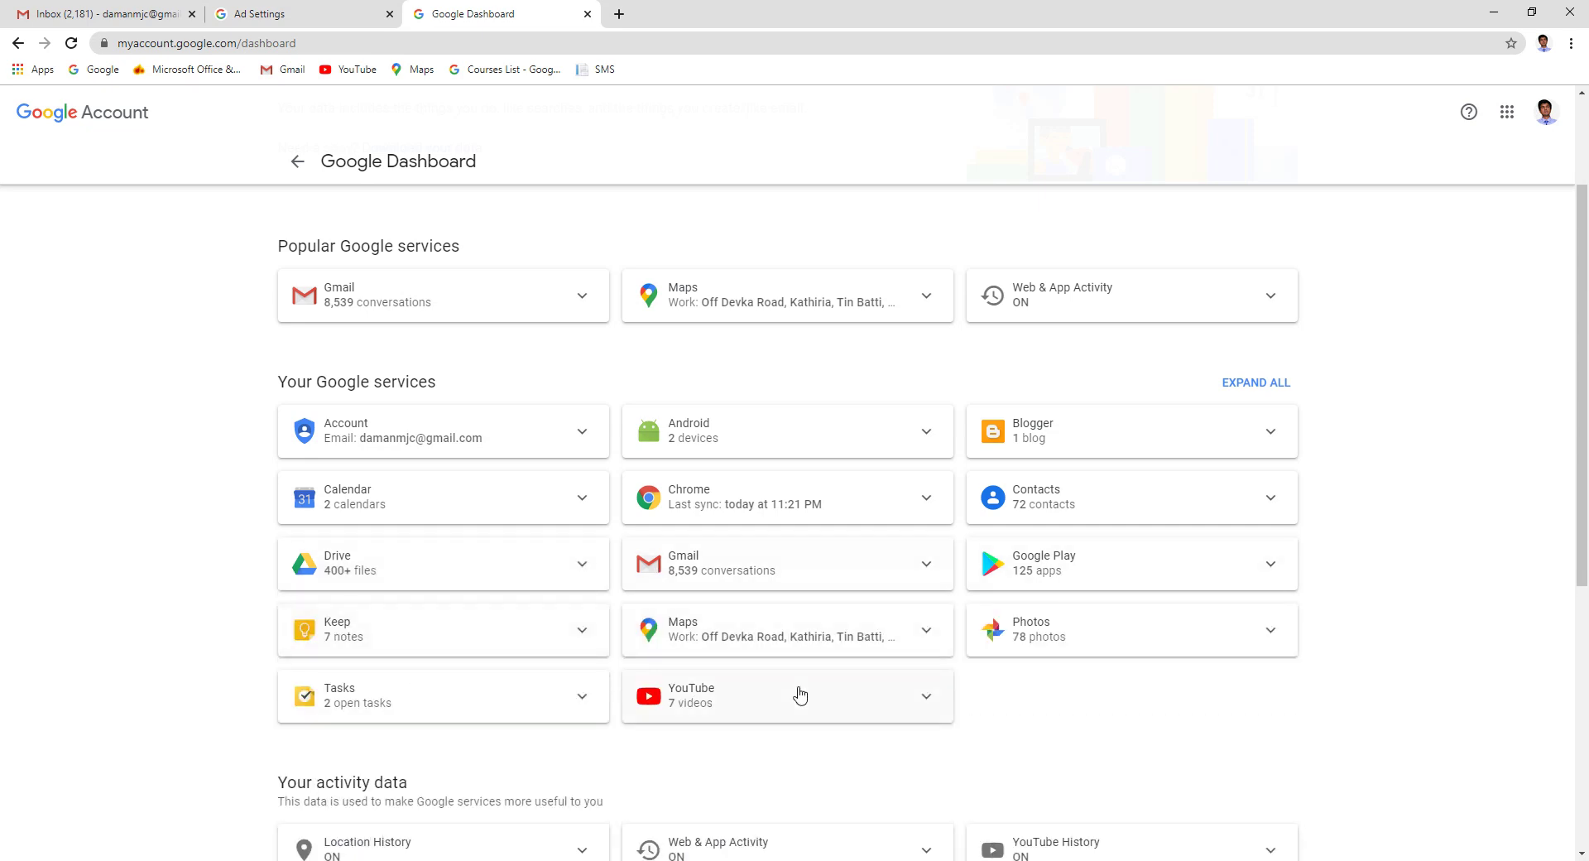
left_click(927, 699)
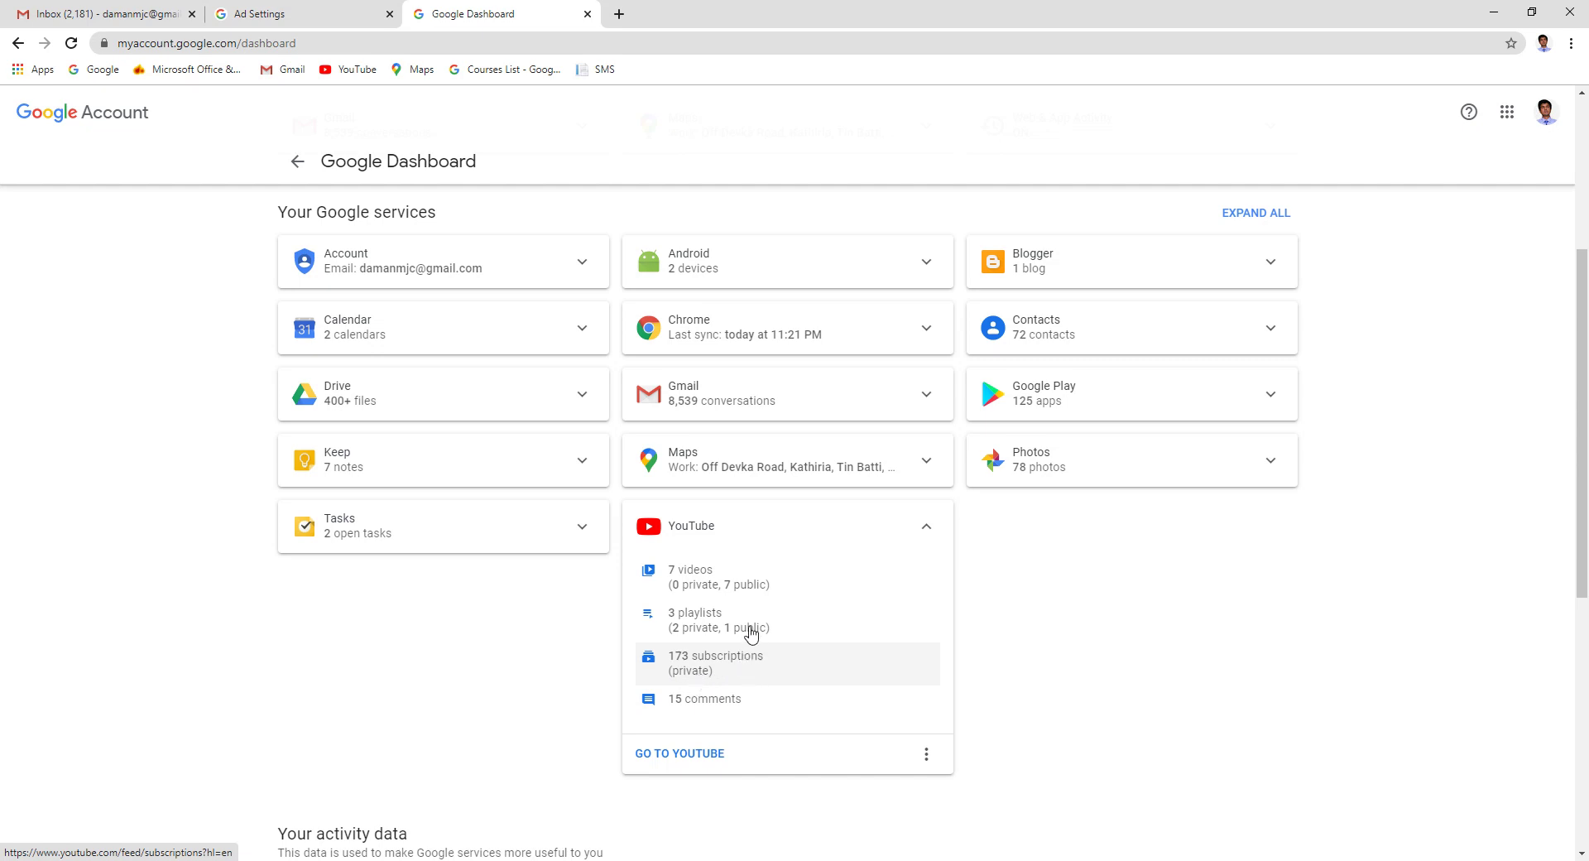
left_click(926, 529)
scroll(861, 539, "up", 2)
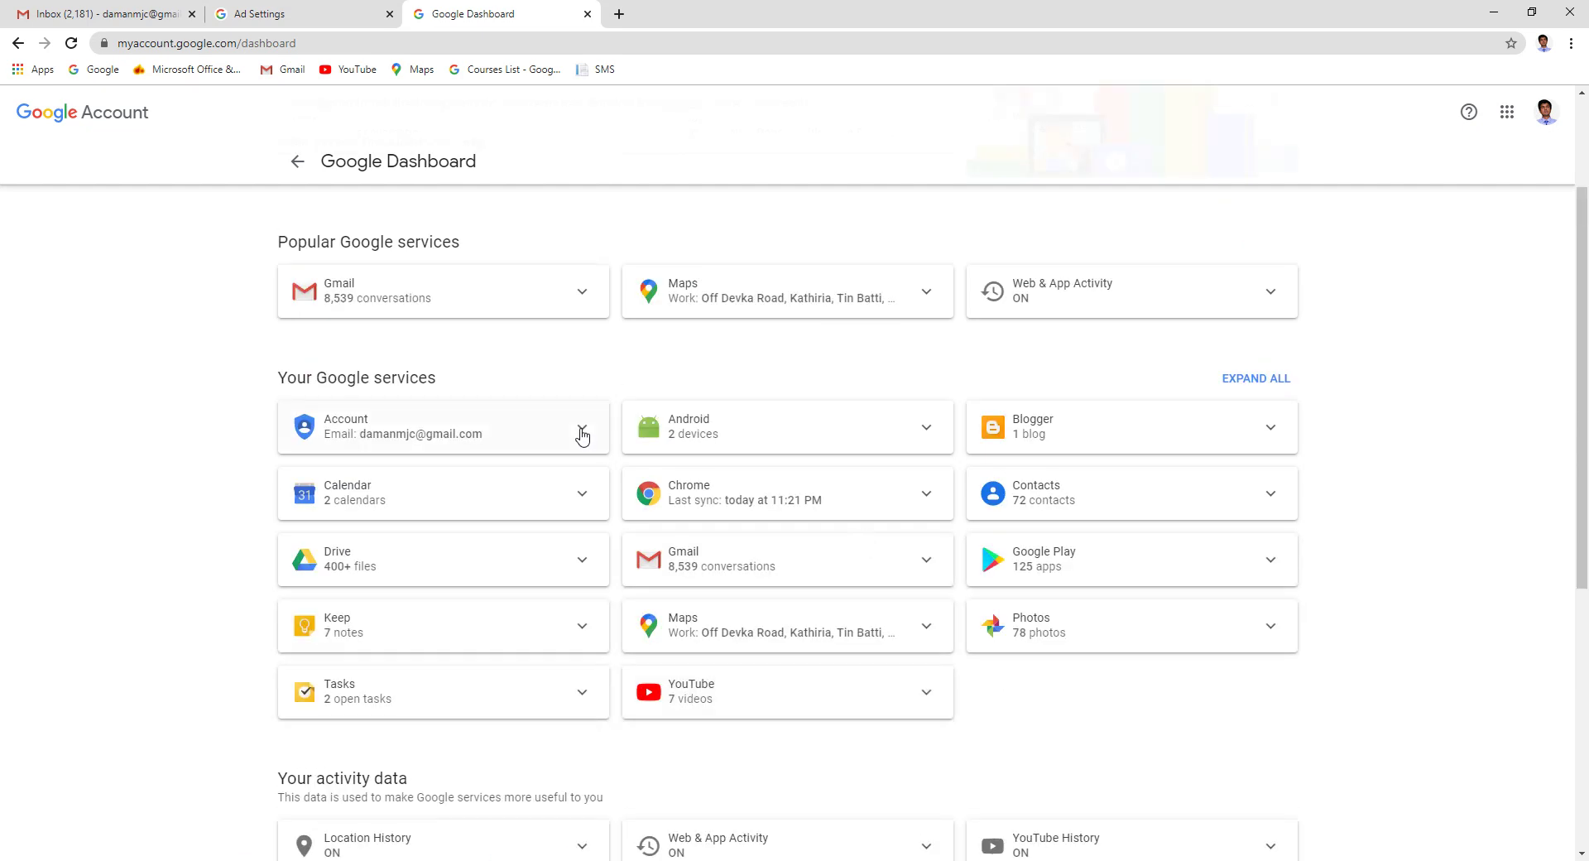
Return to Data & personalization and review the account storage, data download and deletion options, and general web preferences
left_click(295, 163)
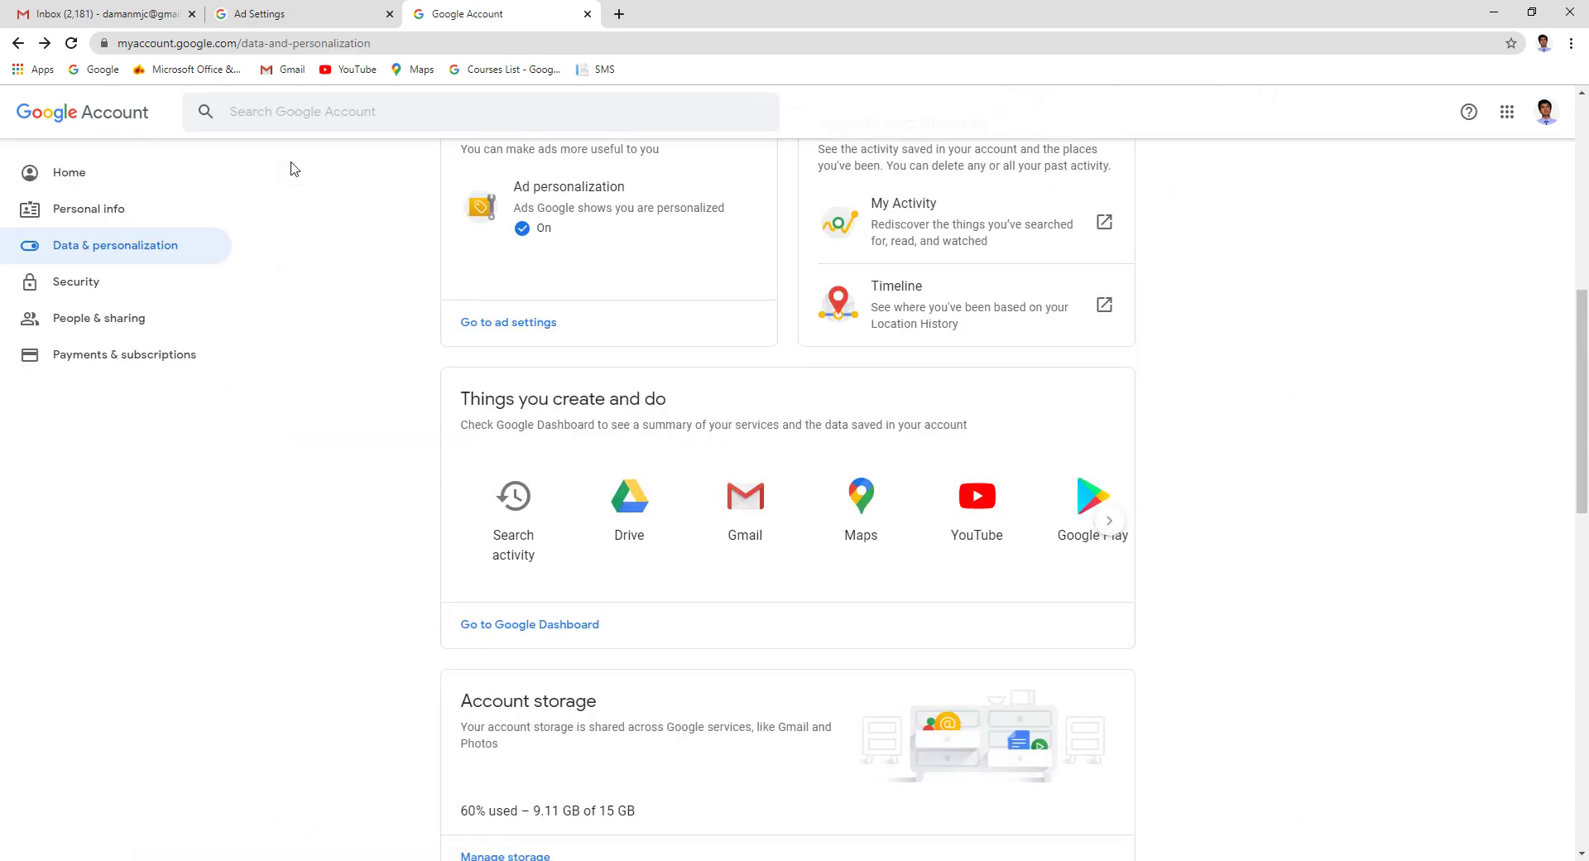
scroll(517, 546, "down", 3)
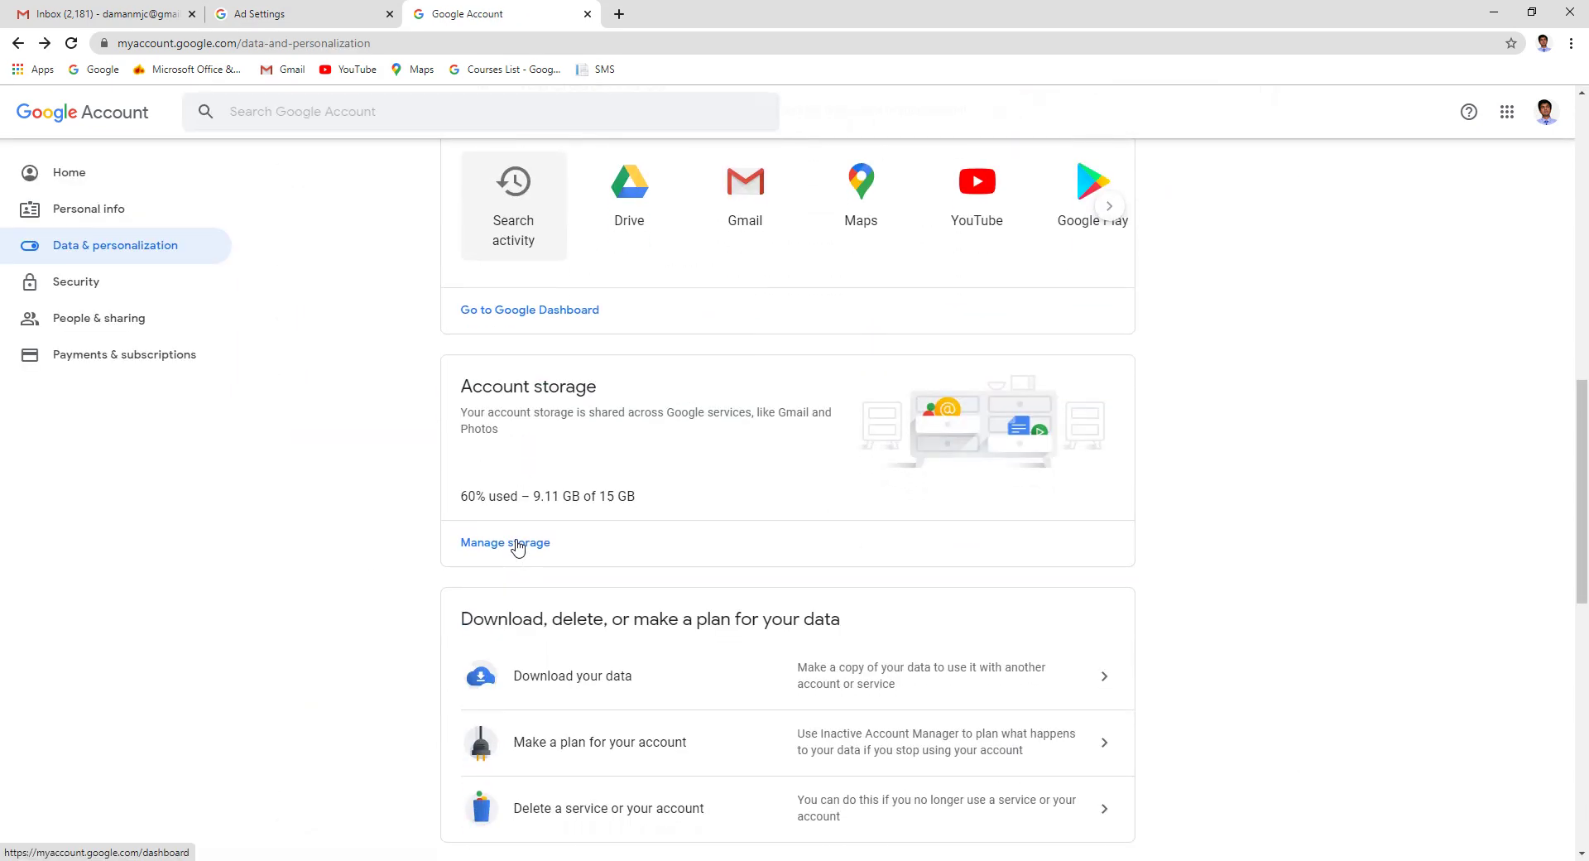
scroll(533, 528, "down", 1)
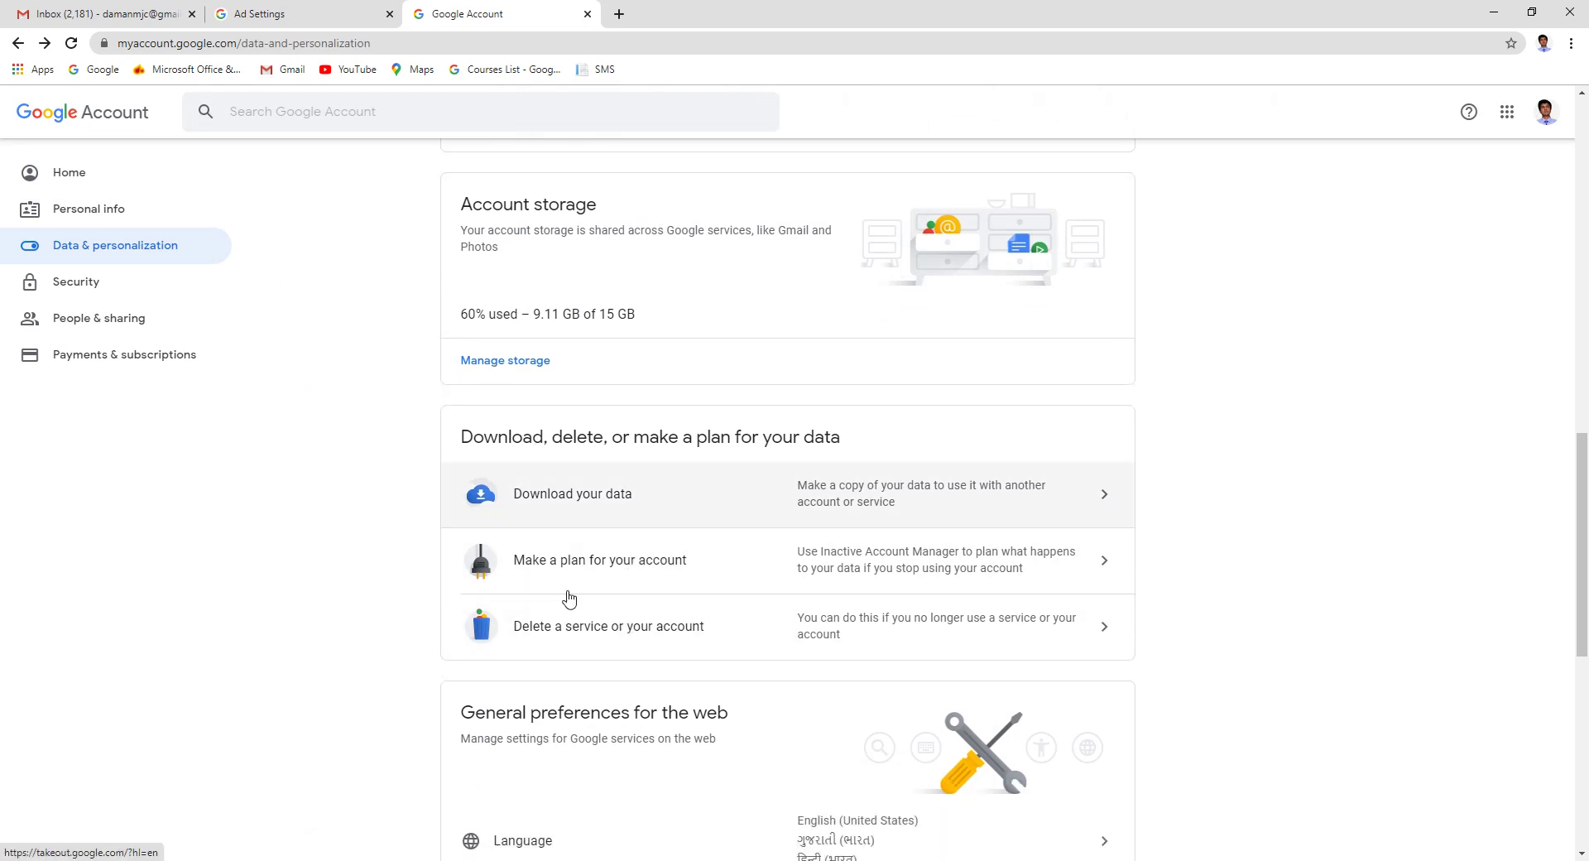
scroll(385, 579, "down", 4)
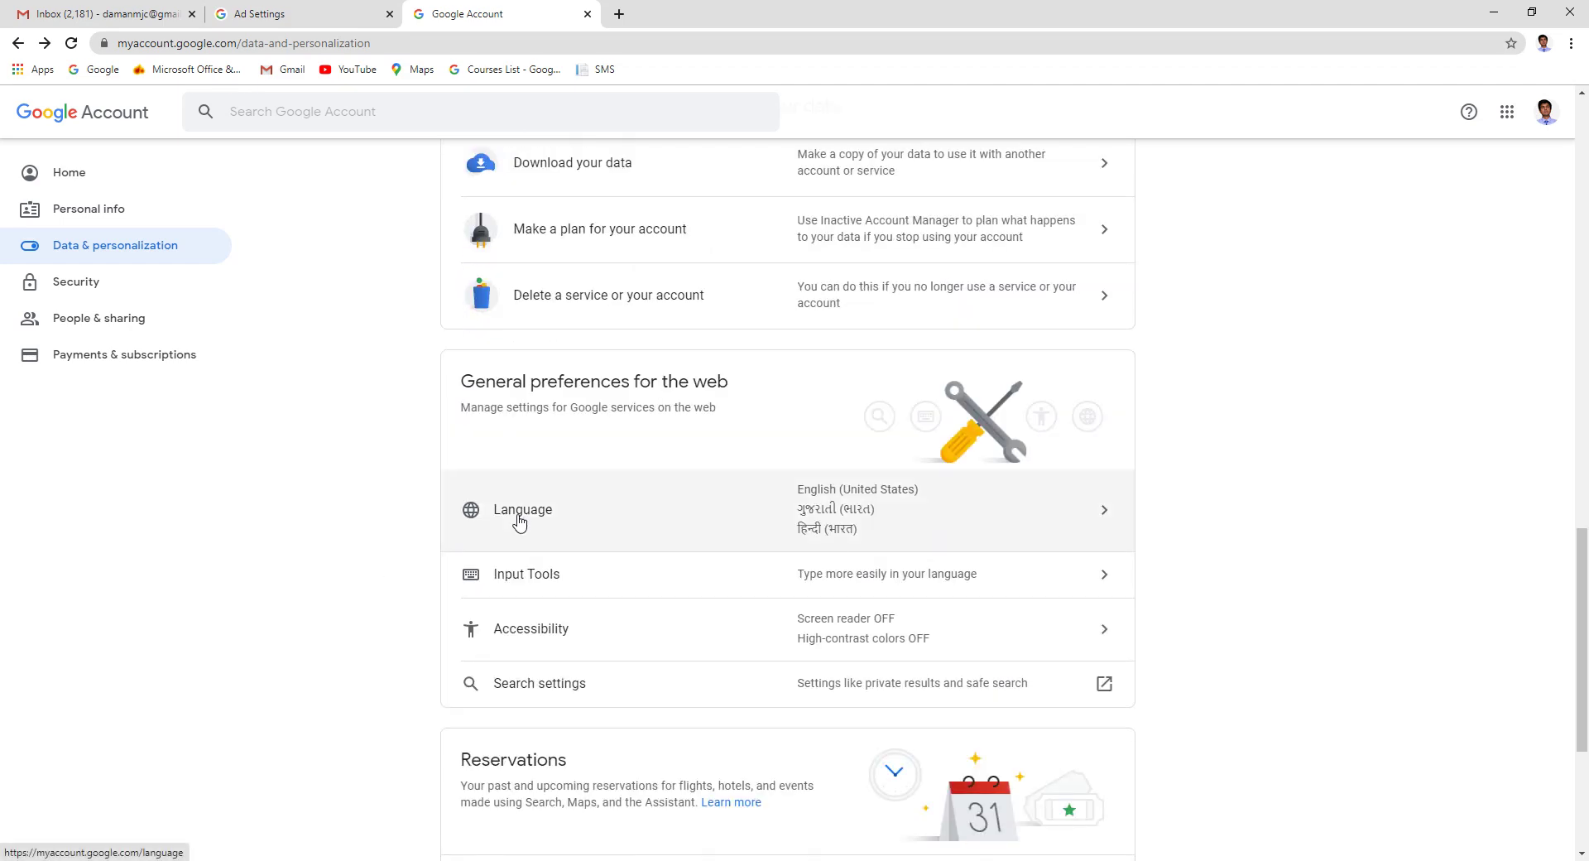
Open the Language settings, browse the languages that can be added, cancel without adding one and return to Data & personalization
left_click(519, 522)
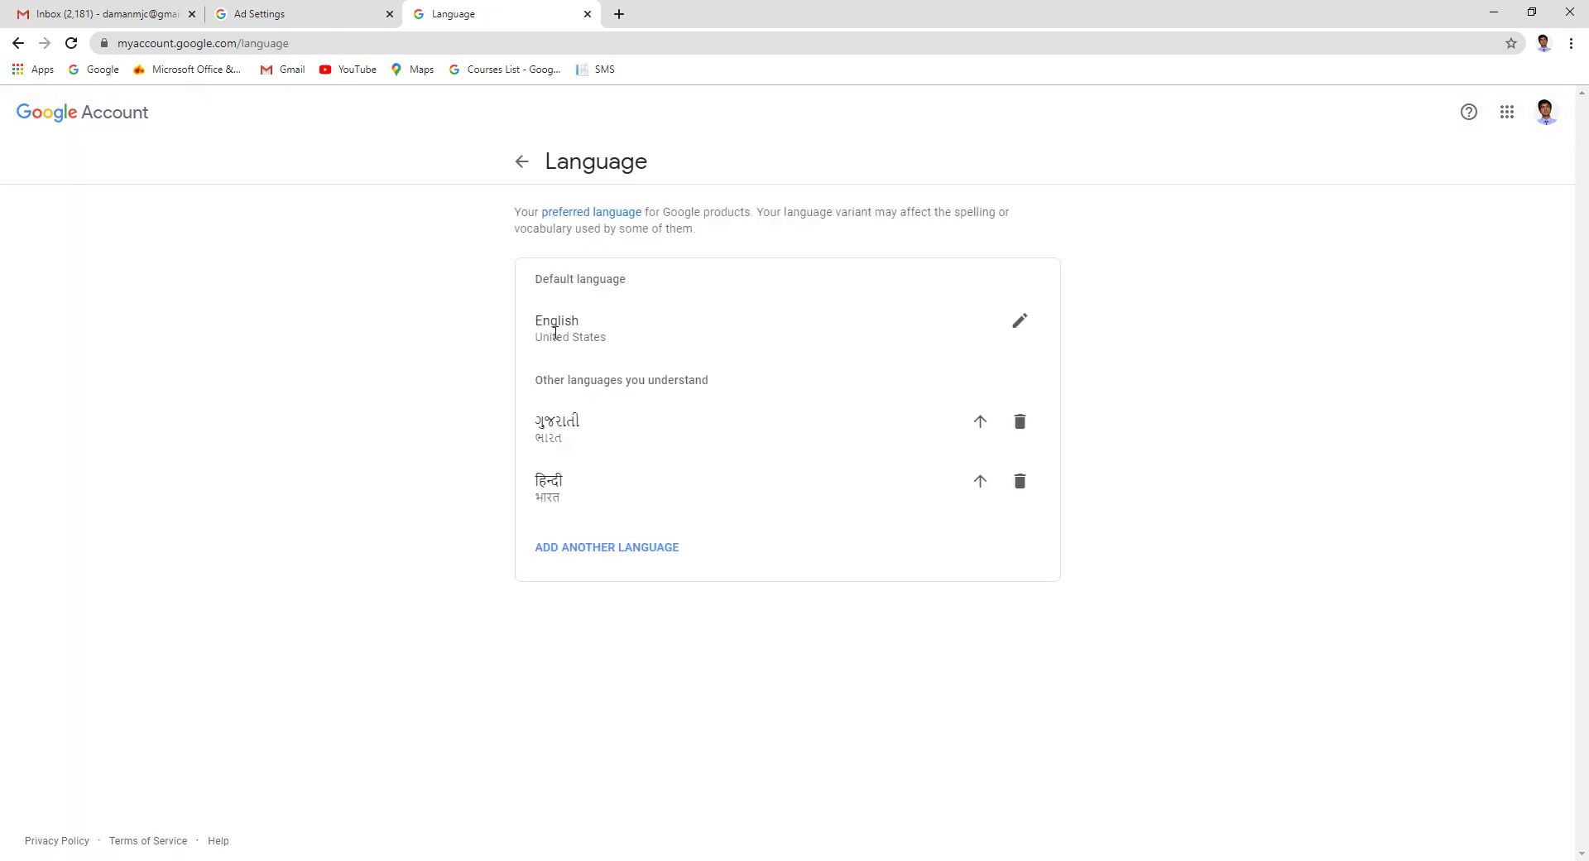
left_click(580, 555)
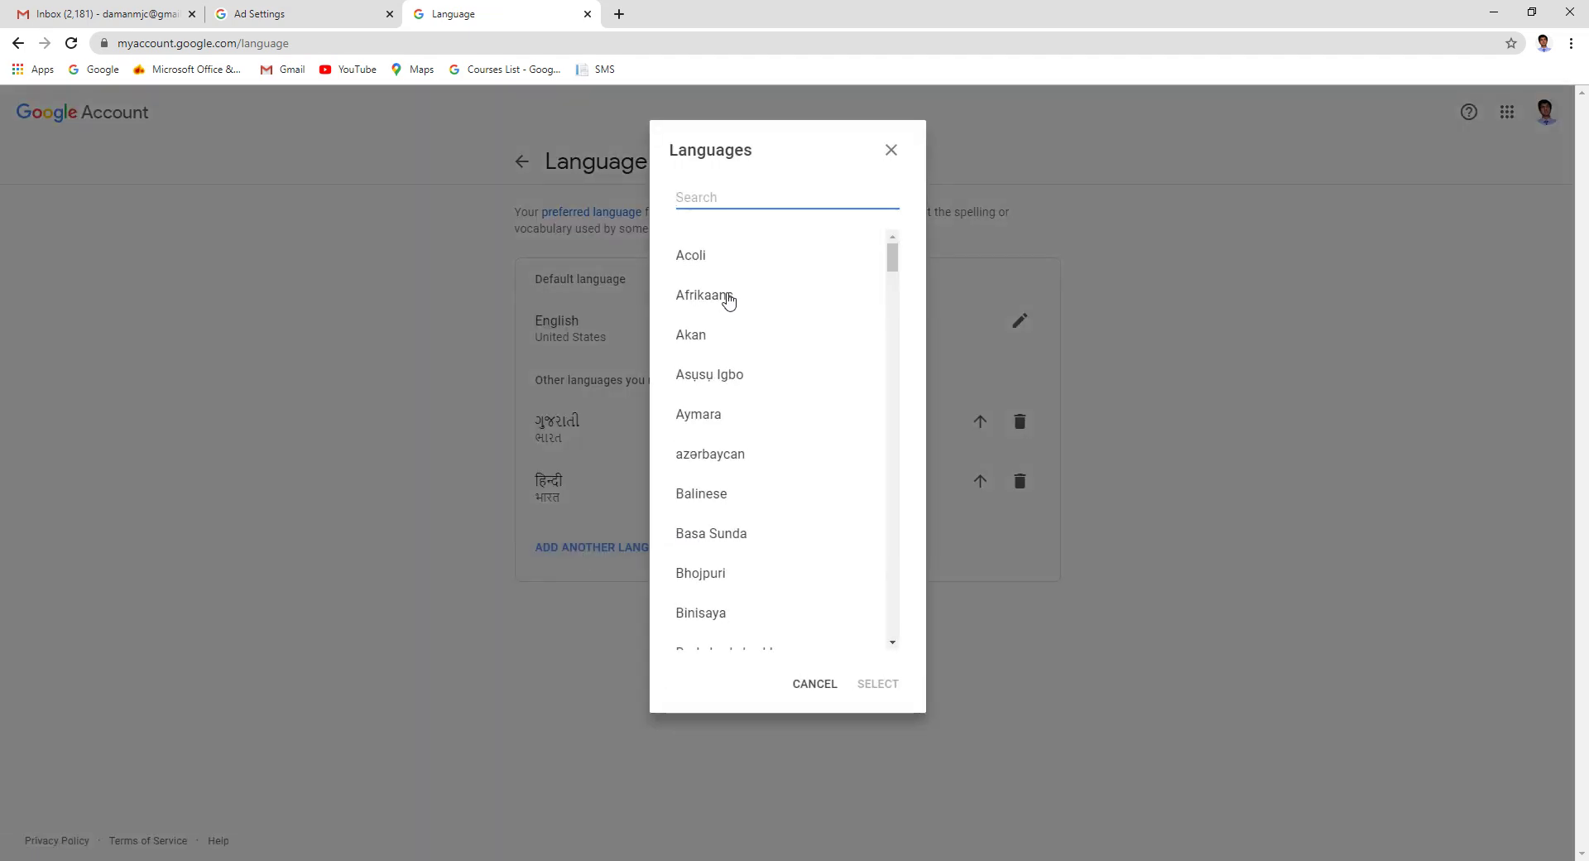
scroll(745, 419, "down", 5)
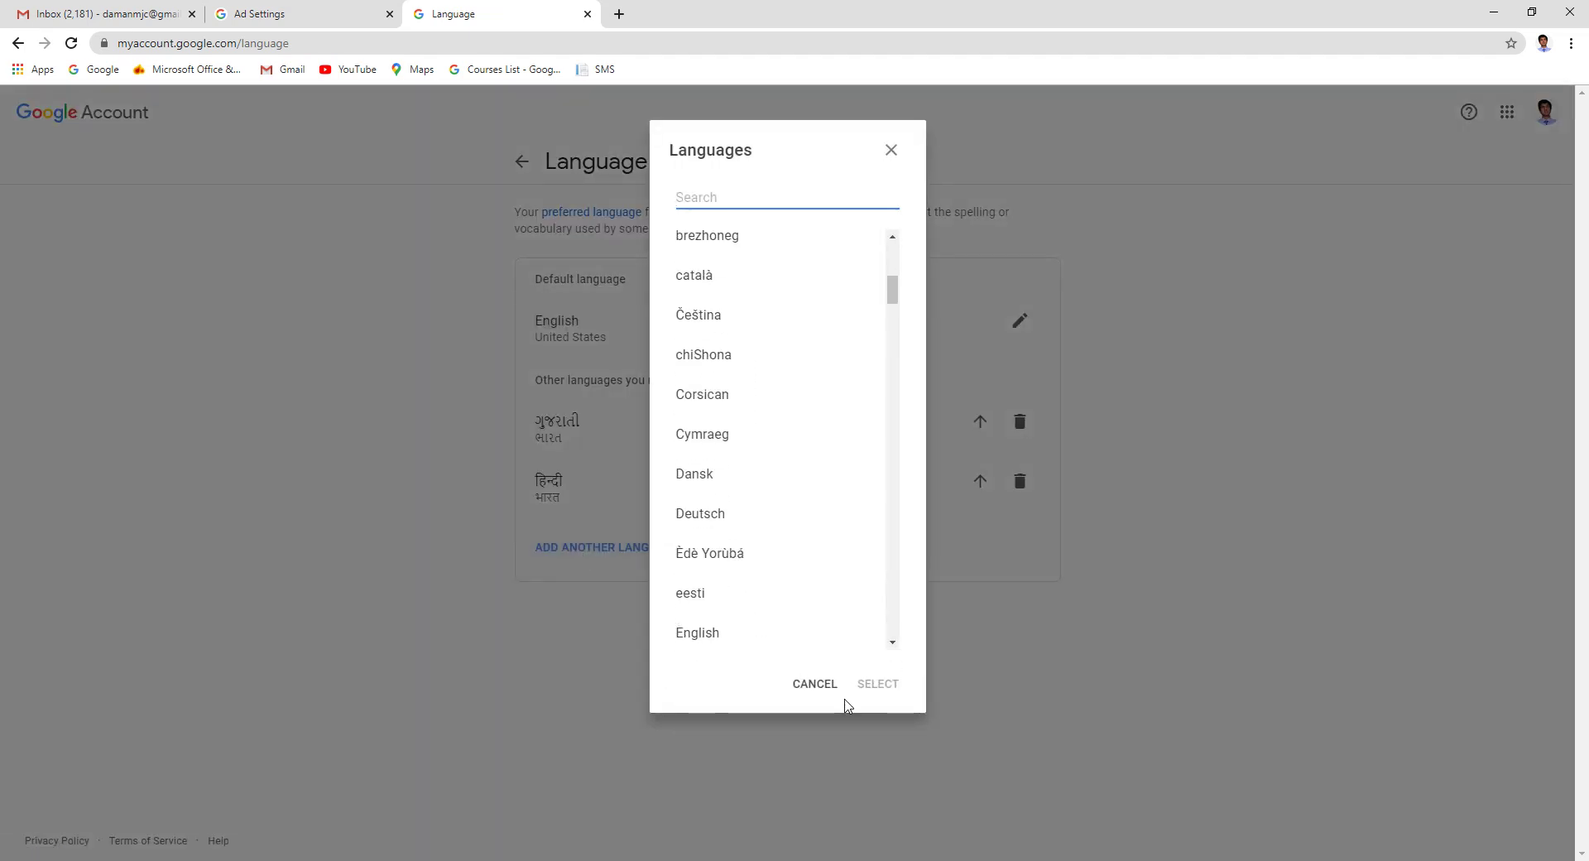
left_click(818, 686)
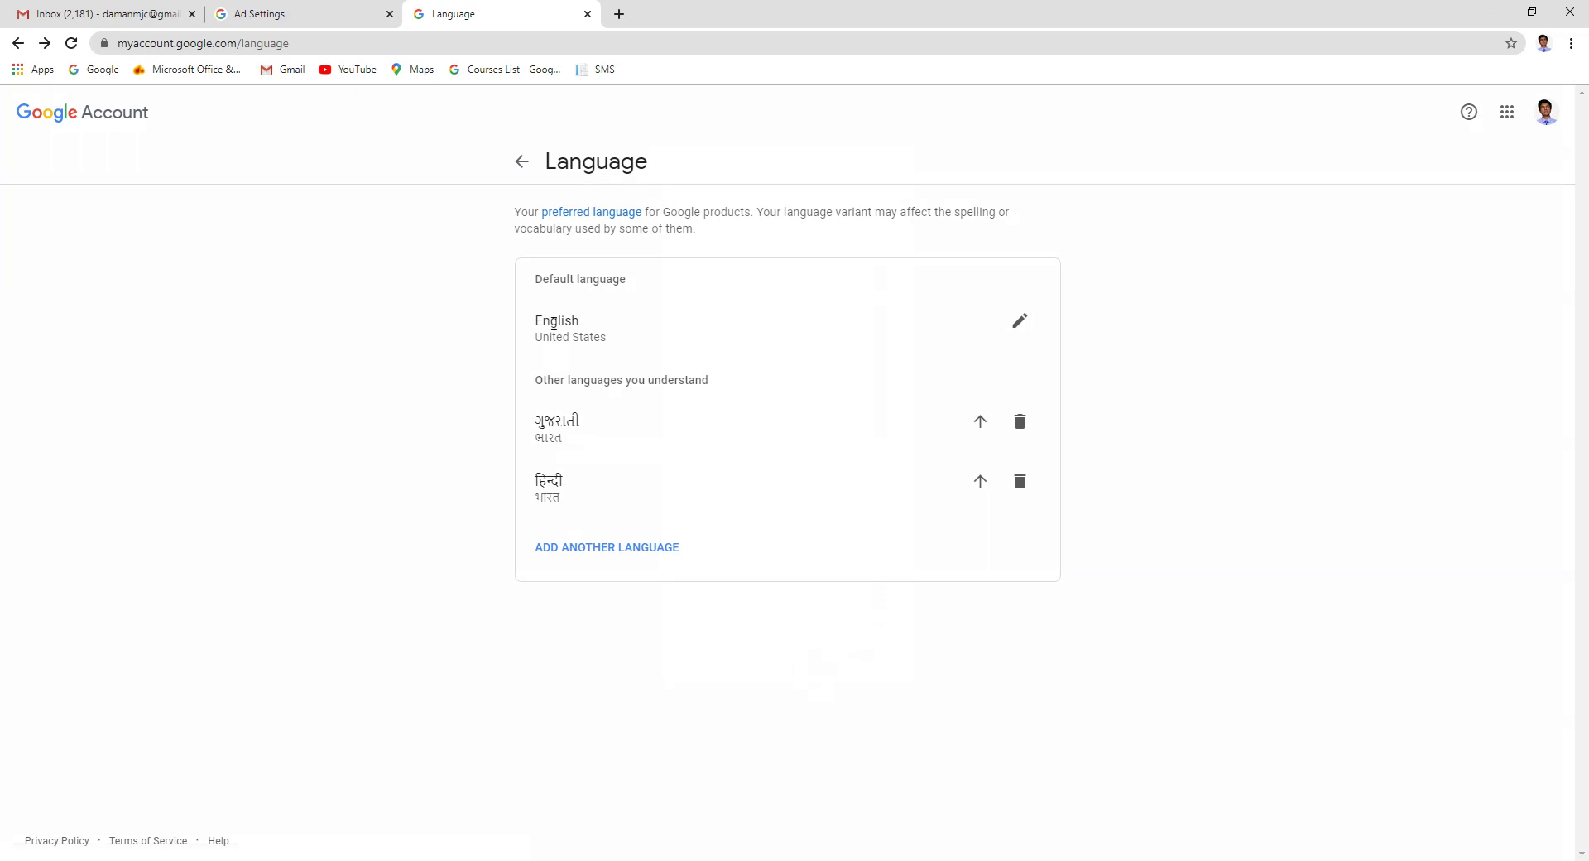
left_click(521, 162)
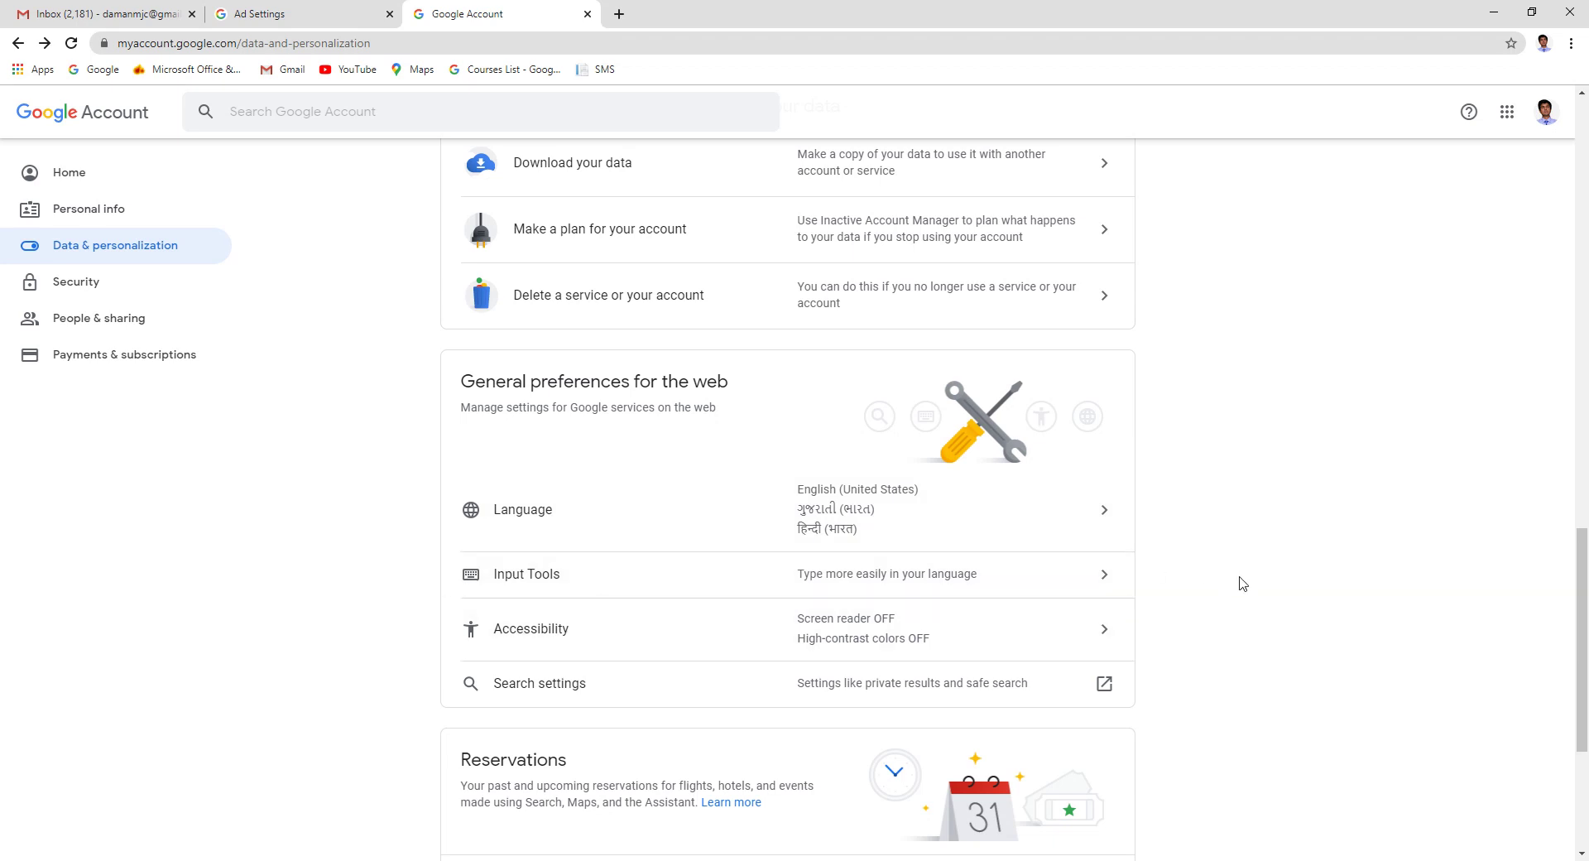
Look over the Reservations and Business features sections of Data & personalization, then open the Security section
scroll(663, 562, "down", 3)
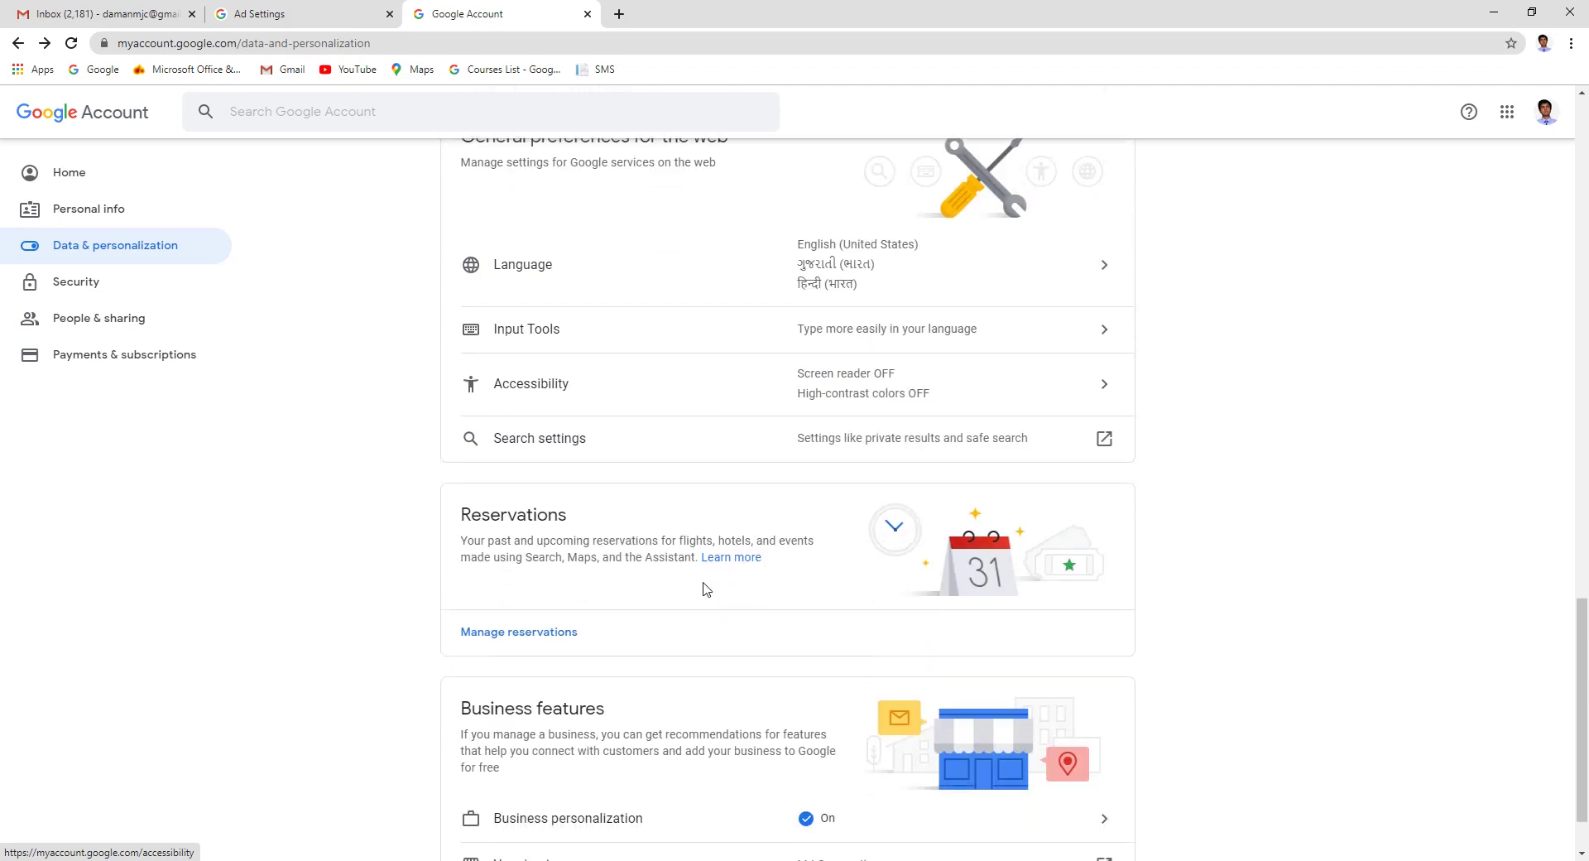
scroll(706, 589, "down", 1)
scroll(695, 591, "up", 1)
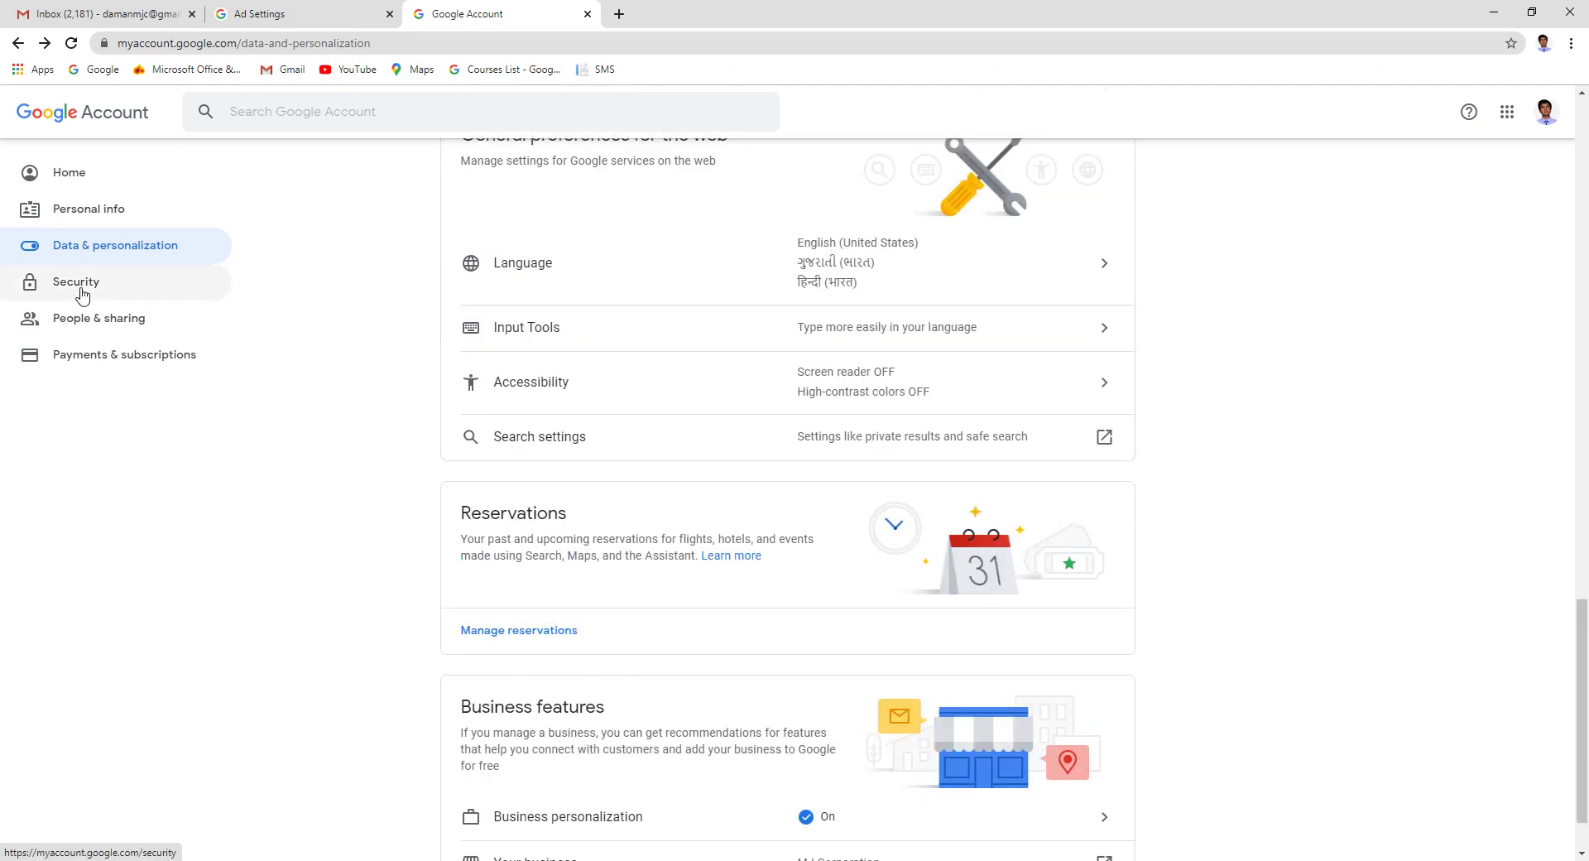
left_click(64, 211)
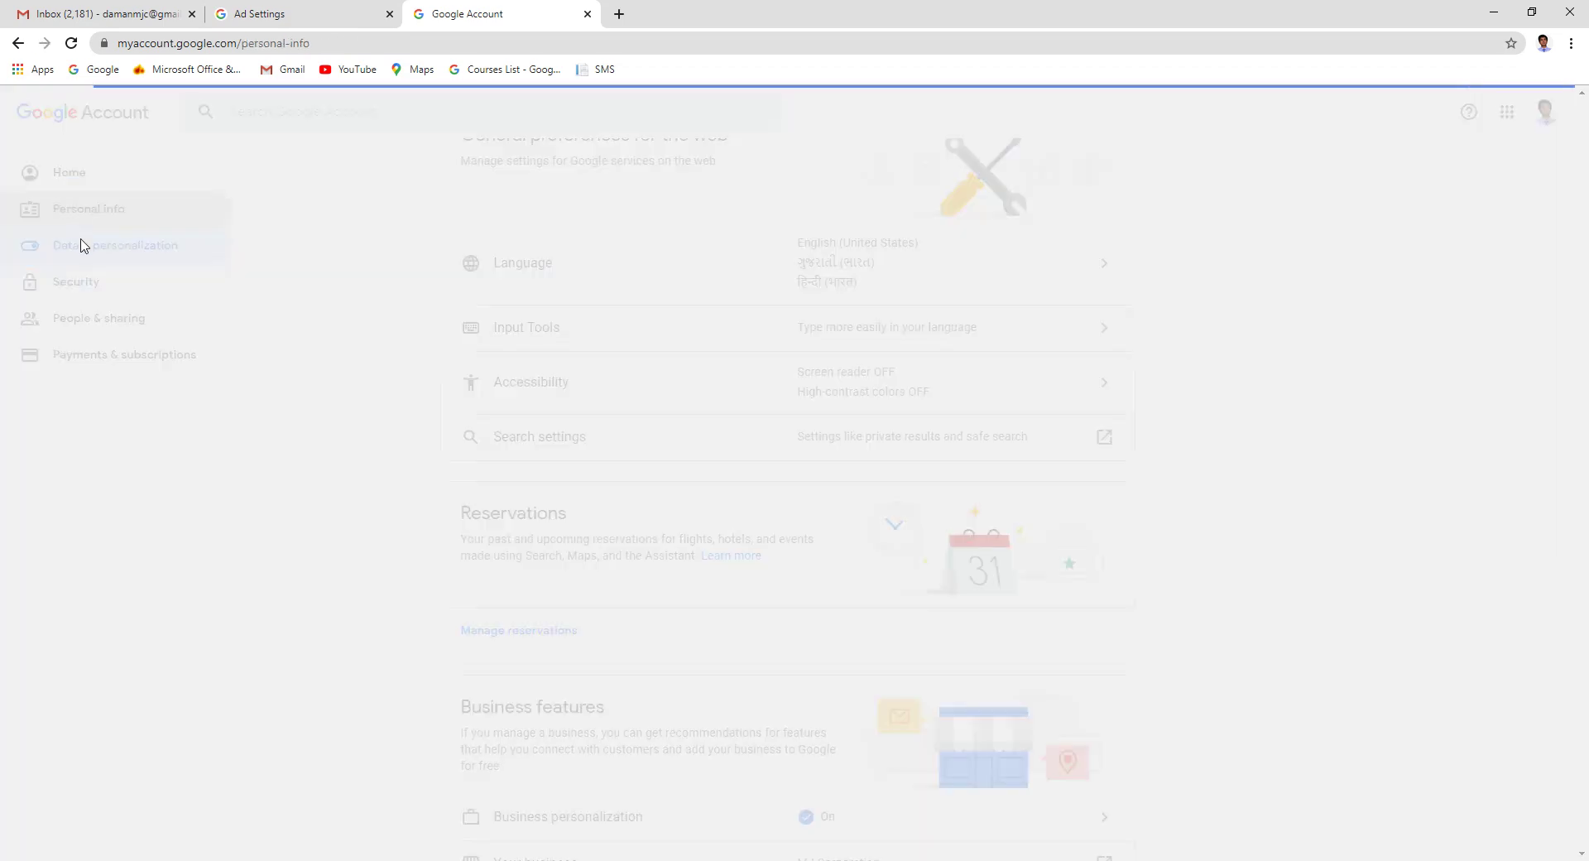
left_click(82, 258)
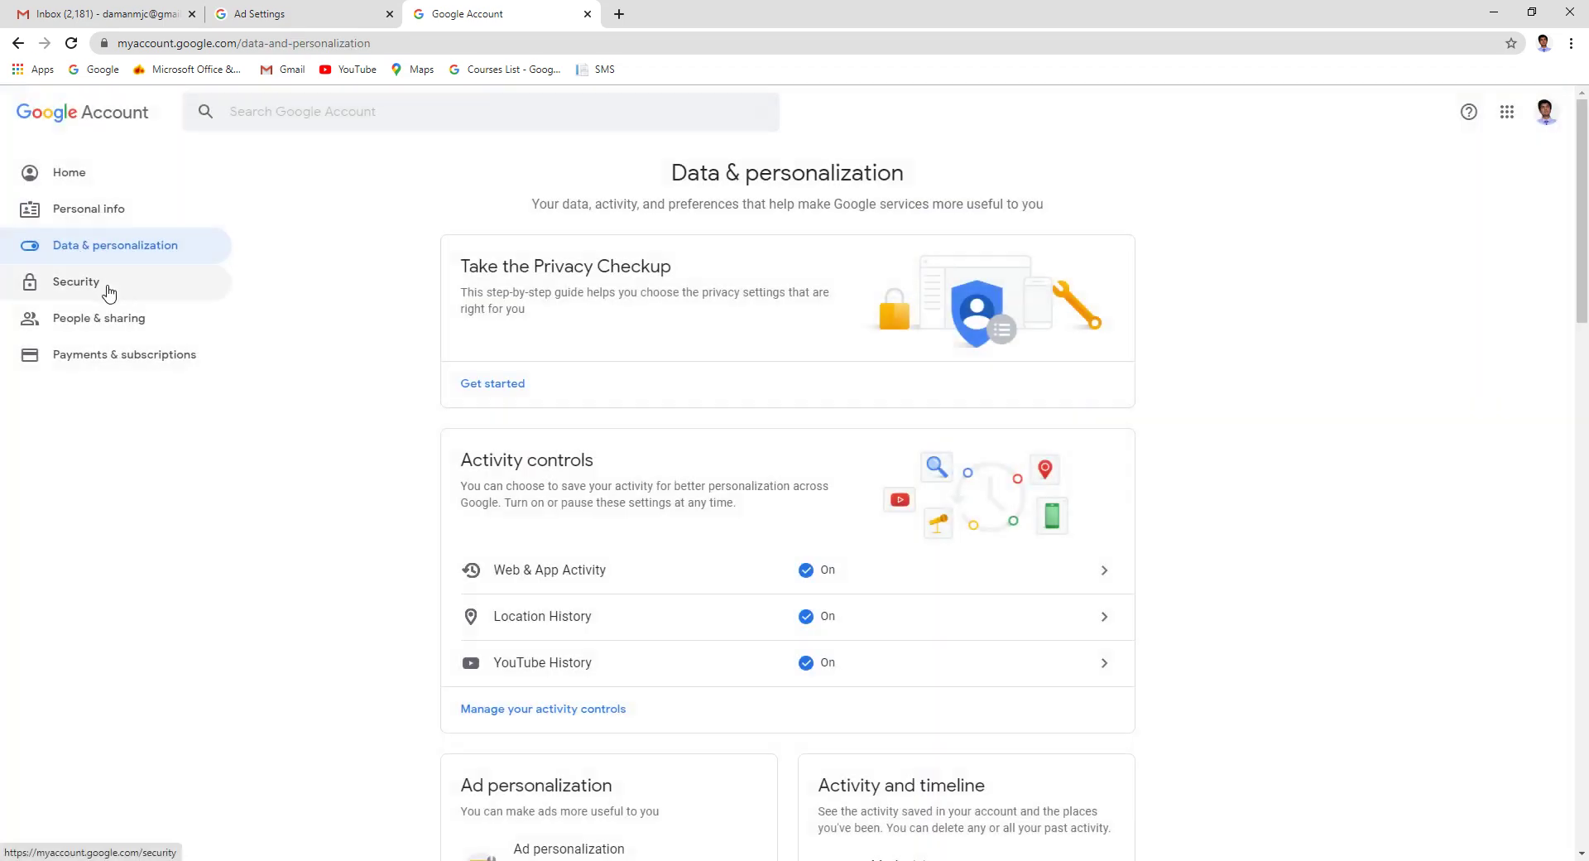
left_click(80, 288)
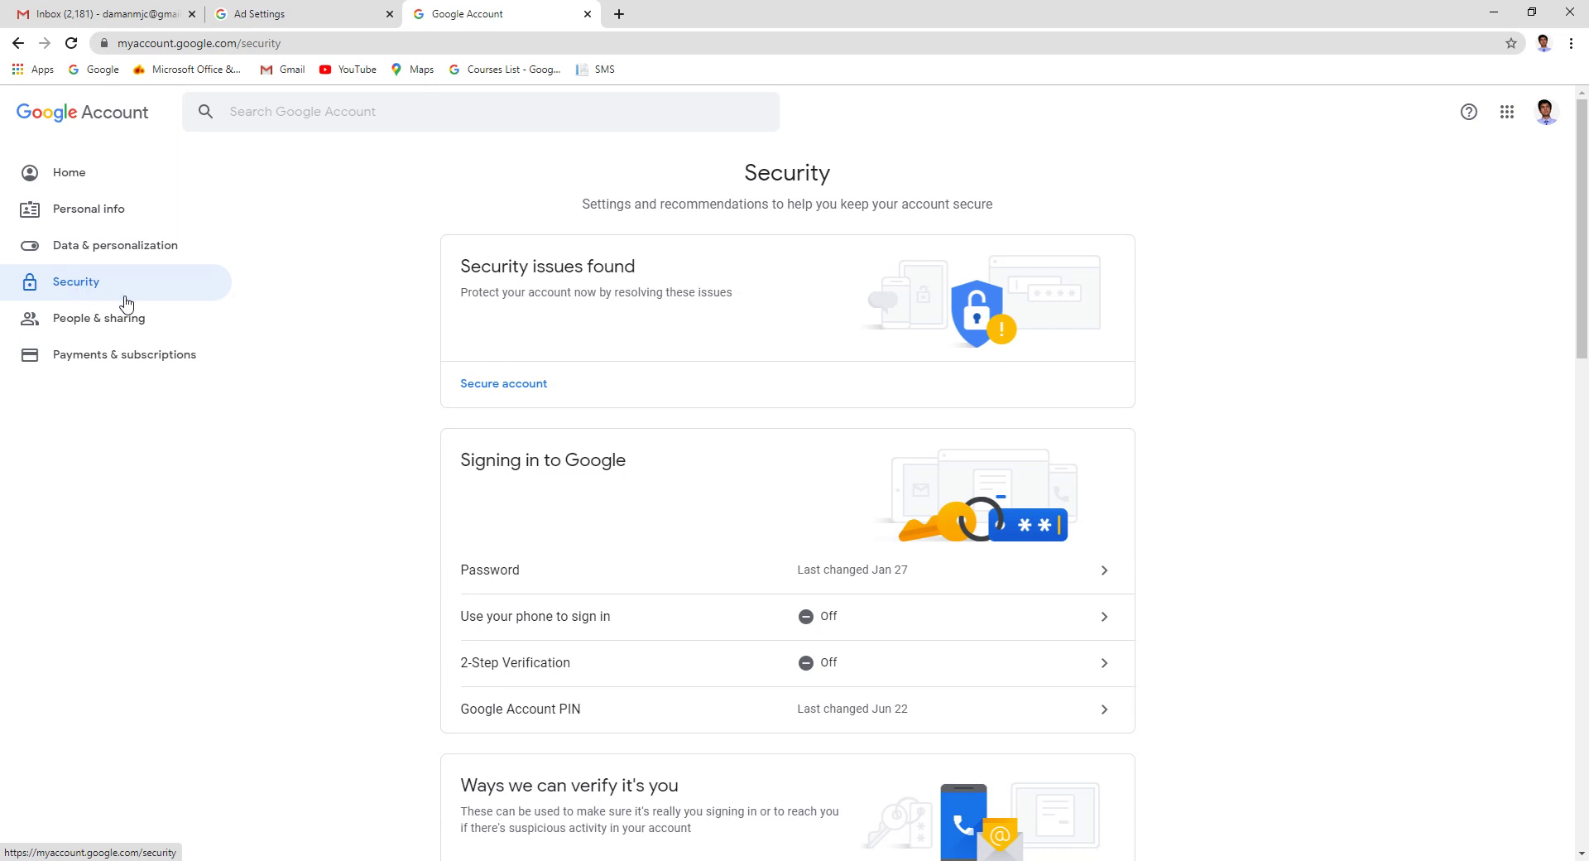
Review the sign-in and identity verification options in Security, then open the Recovery phone setting and back out at the password check
scroll(544, 418, "down", 1)
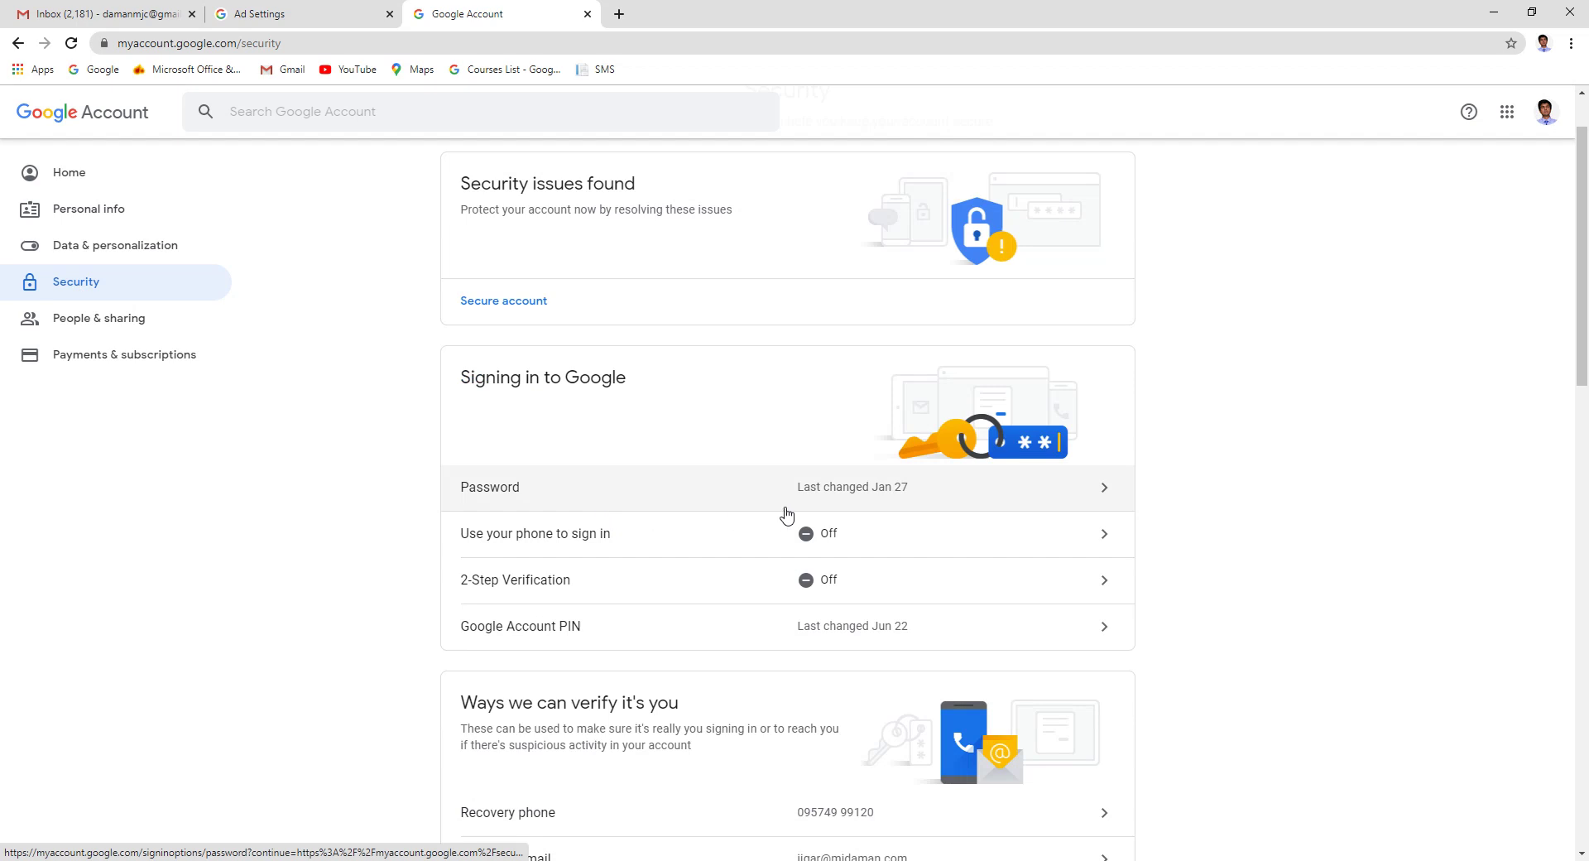
scroll(925, 512, "down", 1)
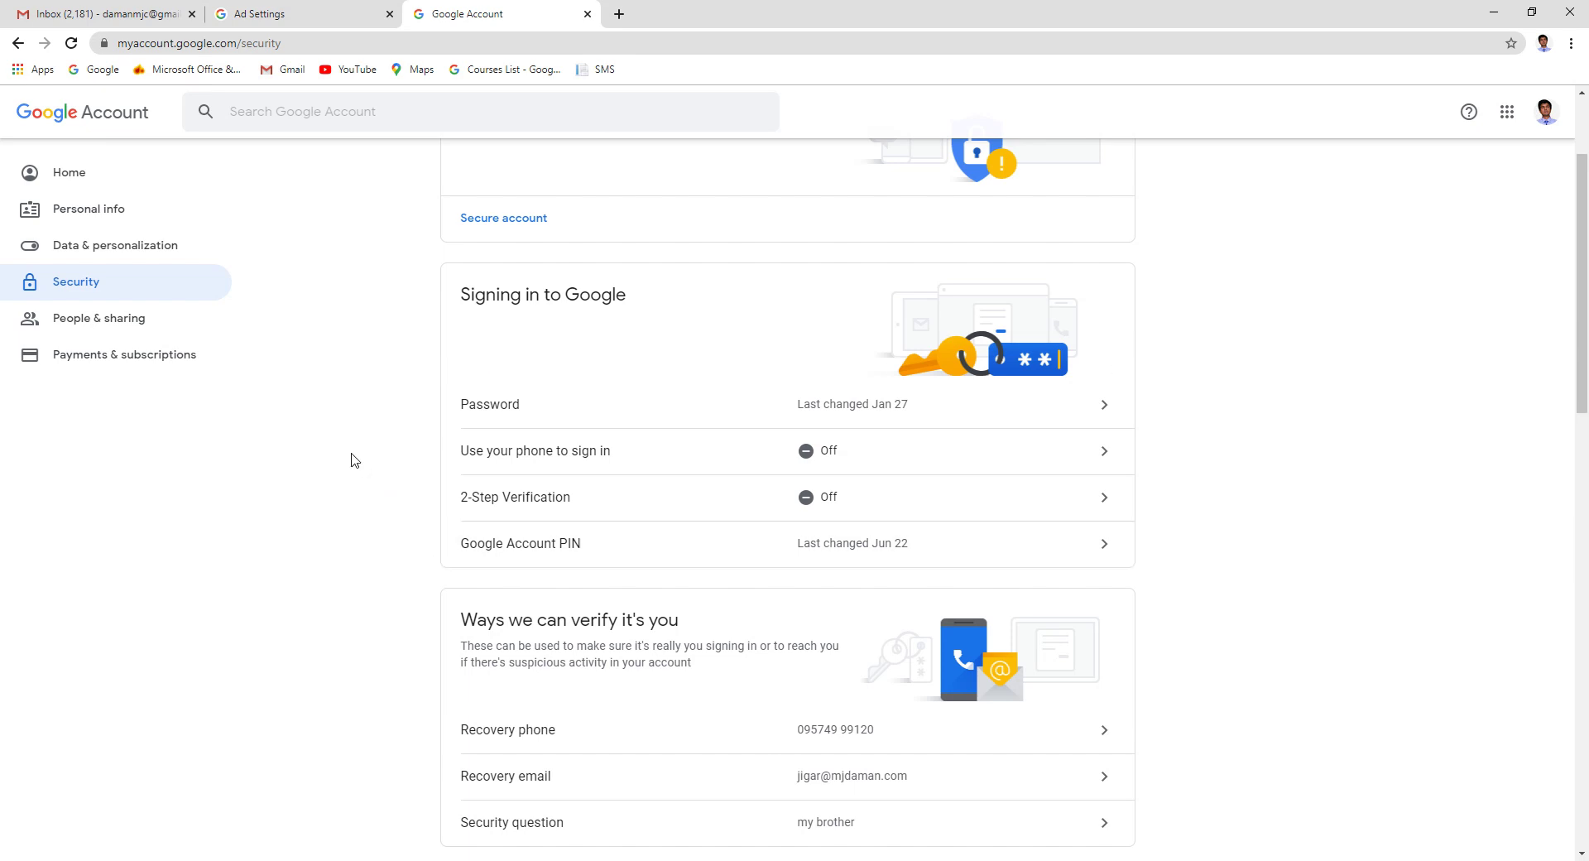
scroll(354, 460, "down", 3)
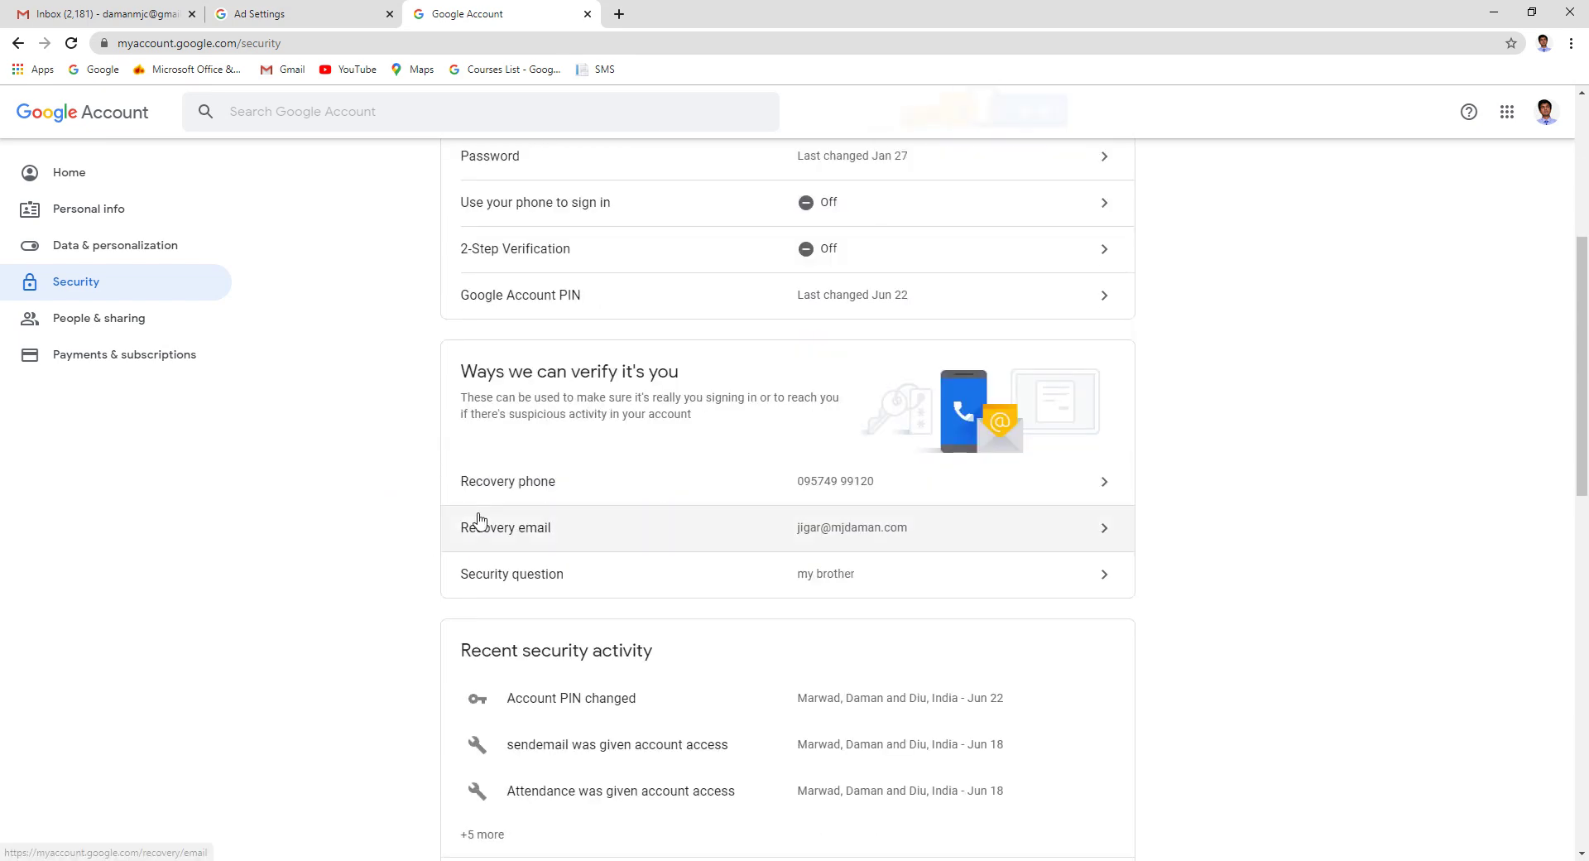
left_click(595, 495)
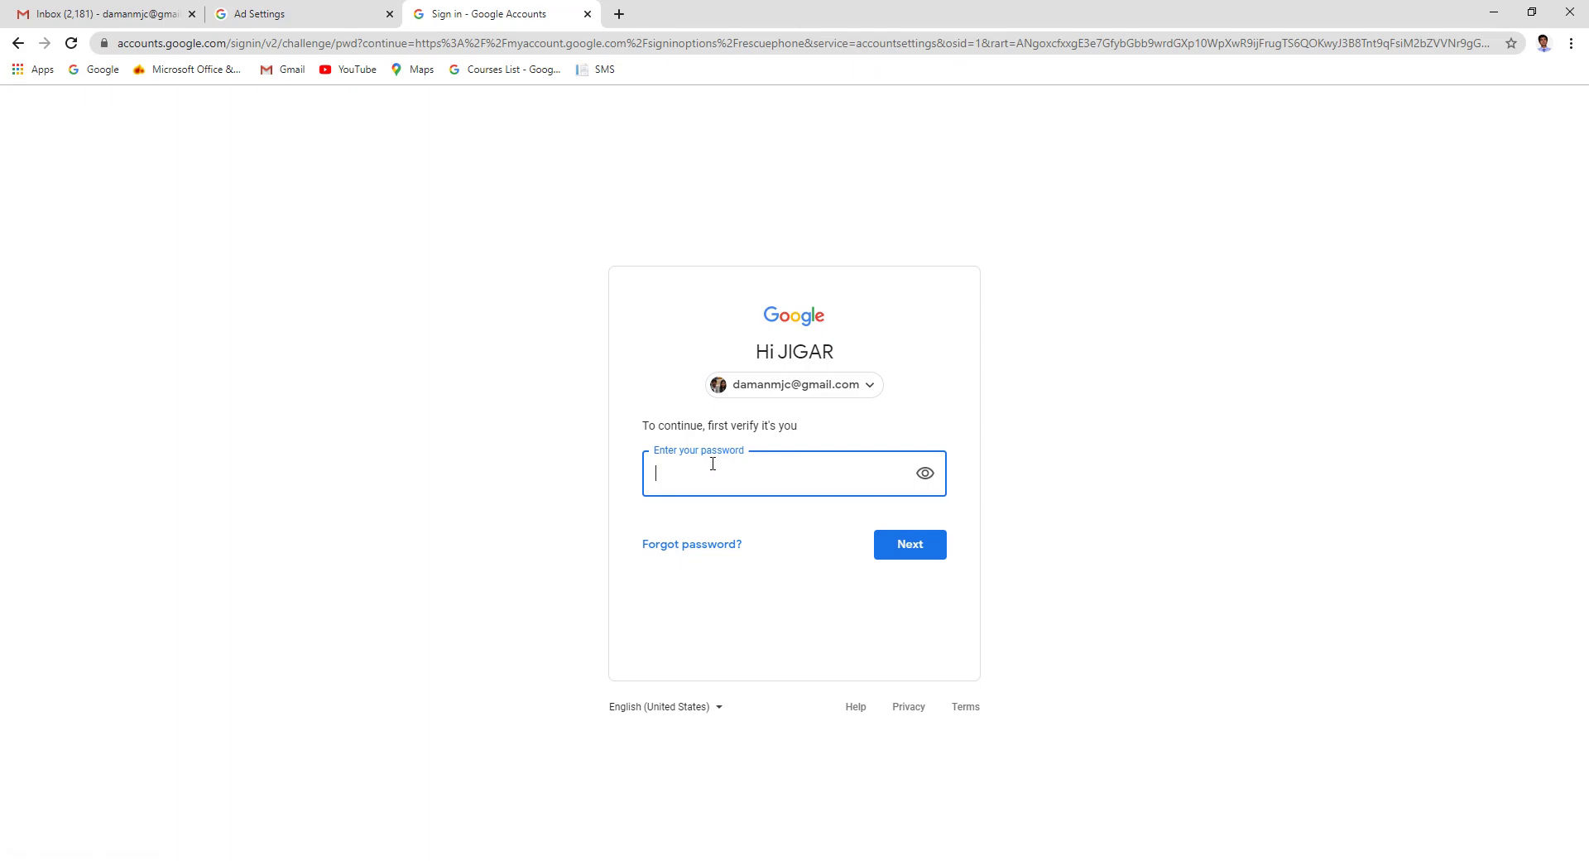
left_click(17, 43)
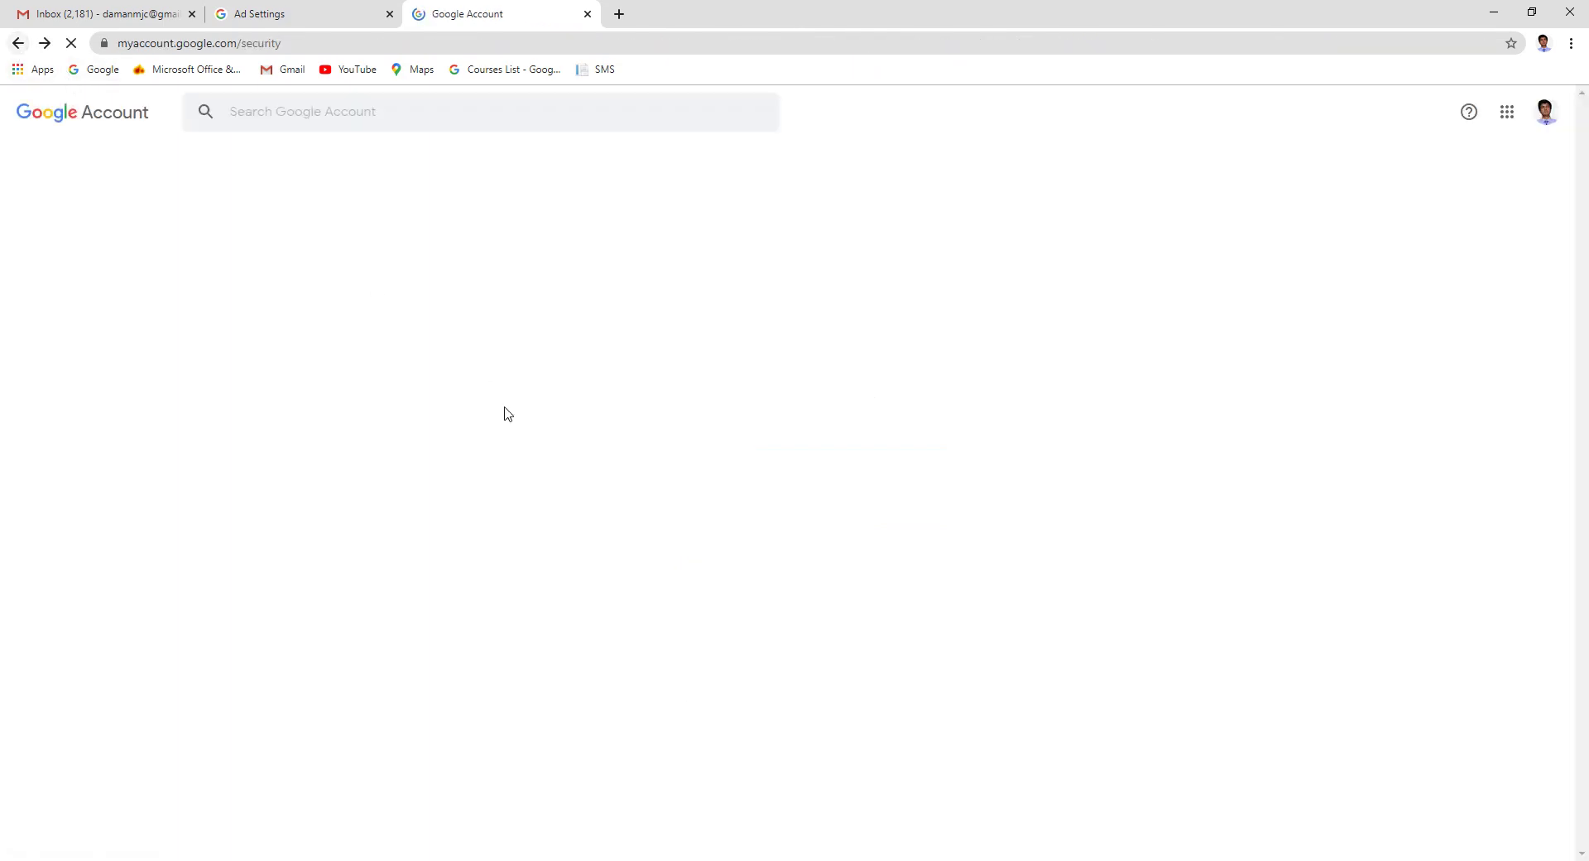
Examine the recovery options, recent security activity, signed-in devices and third-party app access in the Security section
scroll(642, 648, "down", 3)
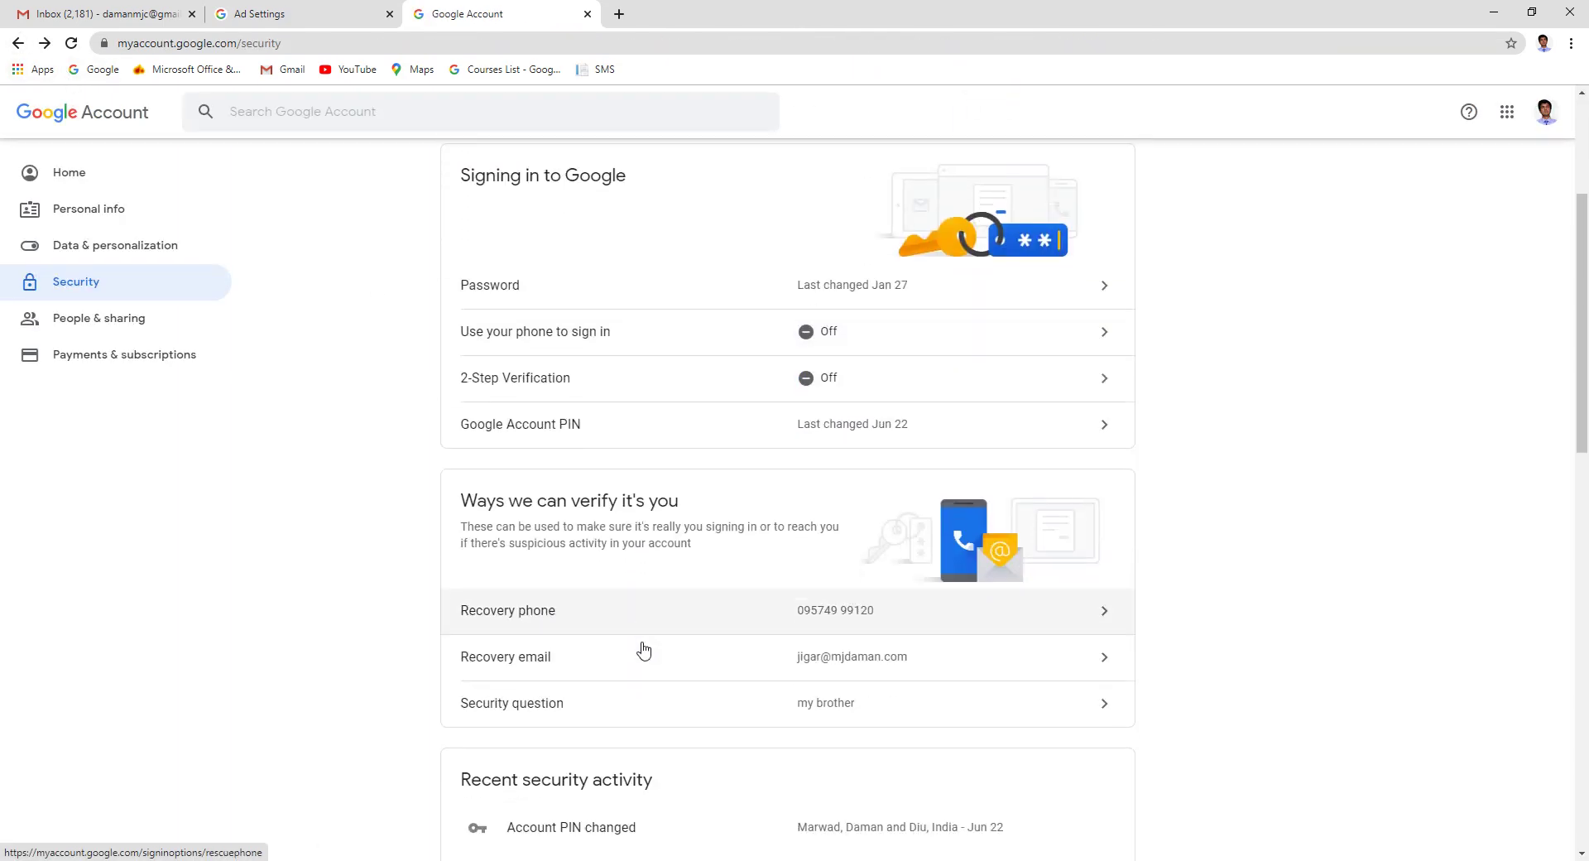
scroll(643, 650, "down", 1)
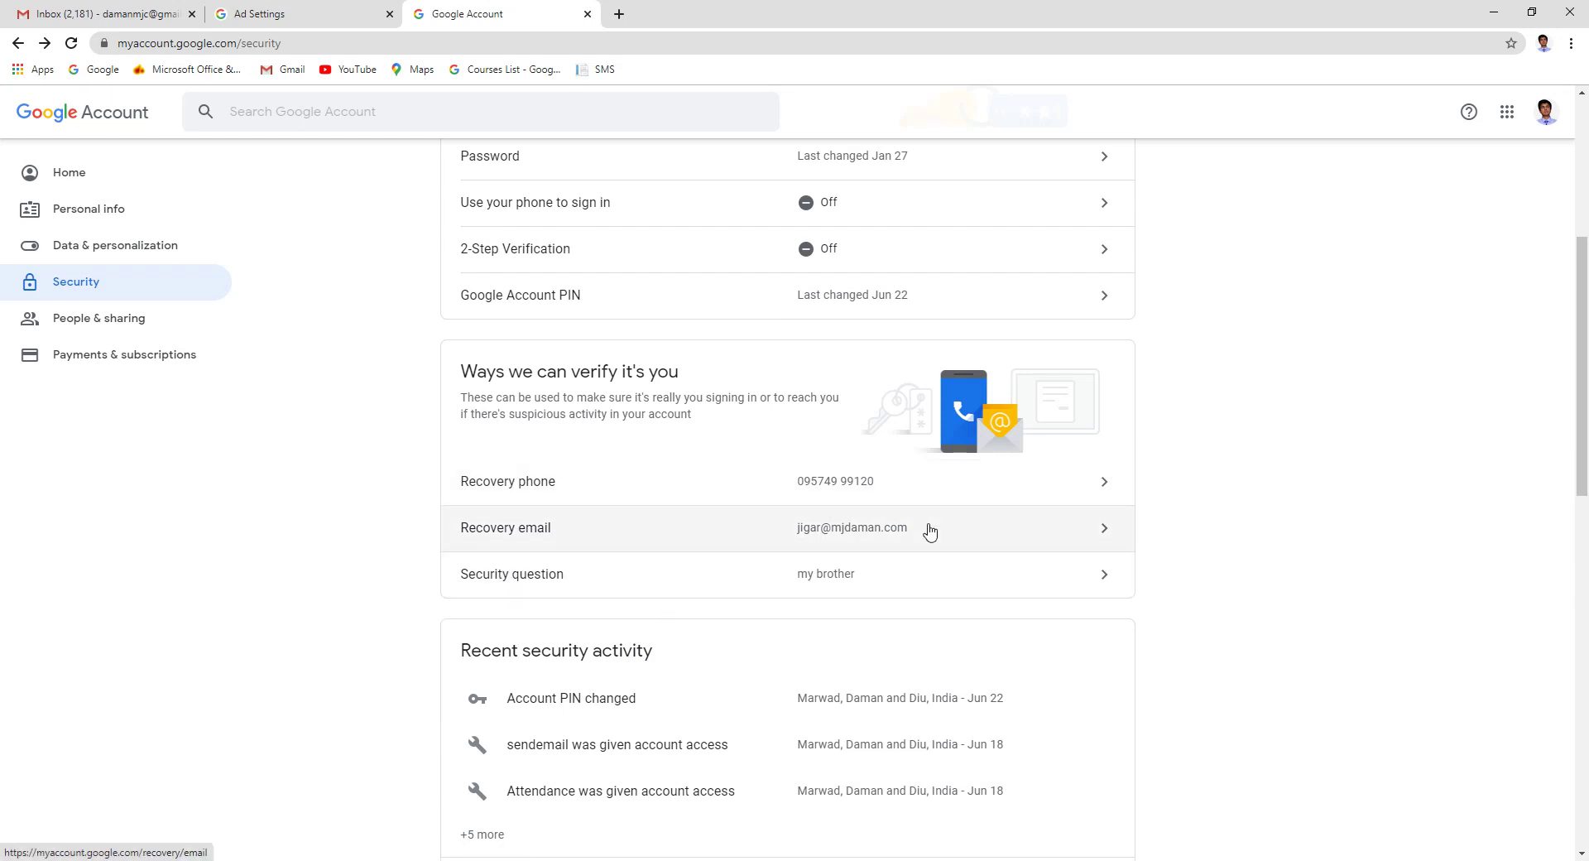
scroll(927, 534, "down", 4)
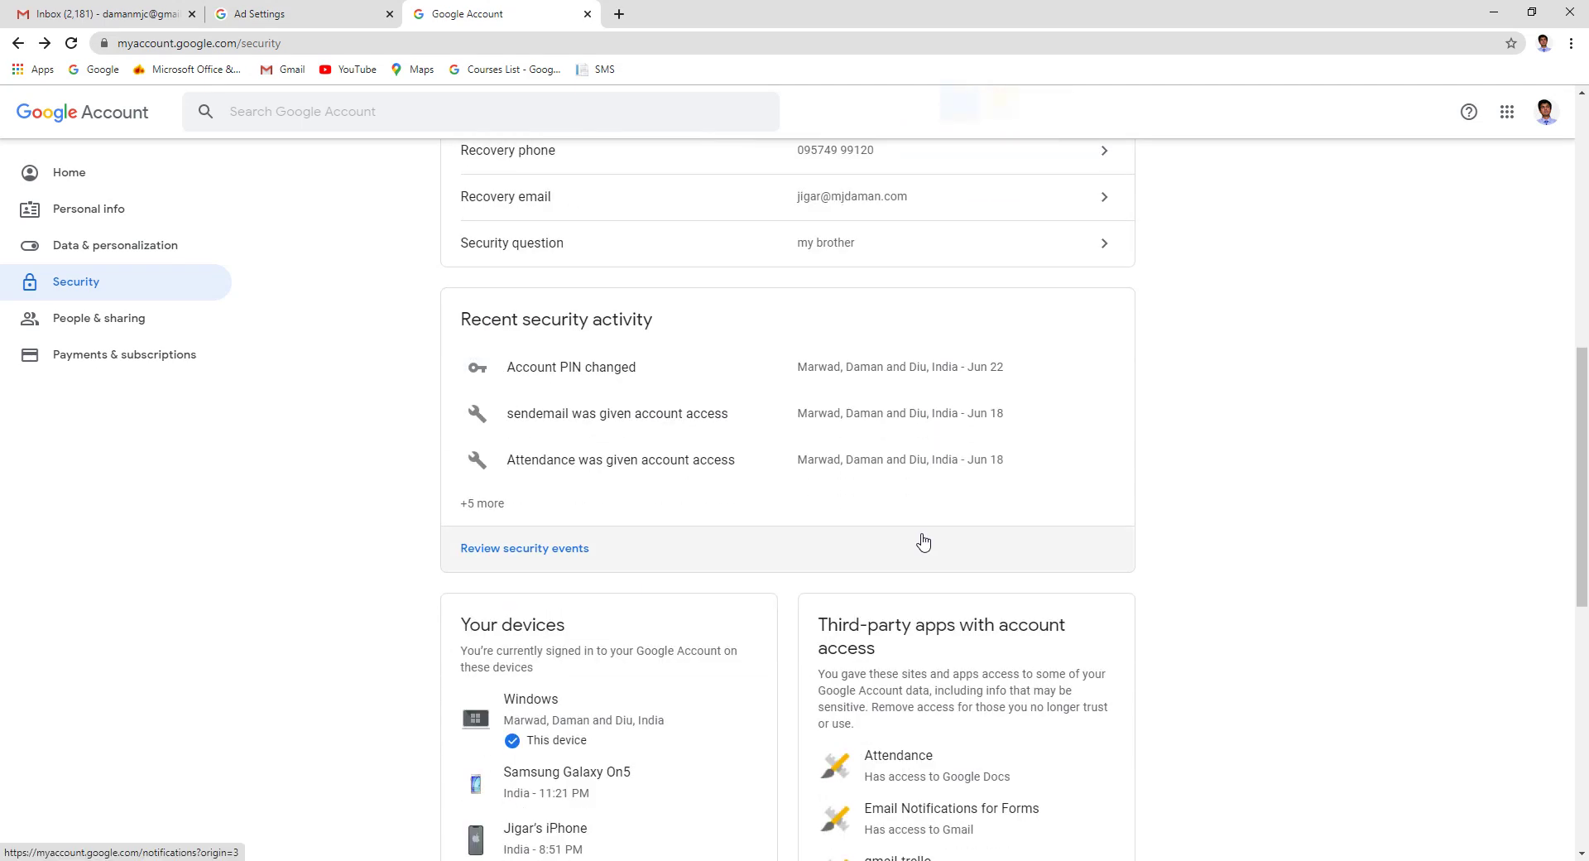
scroll(923, 542, "down", 4)
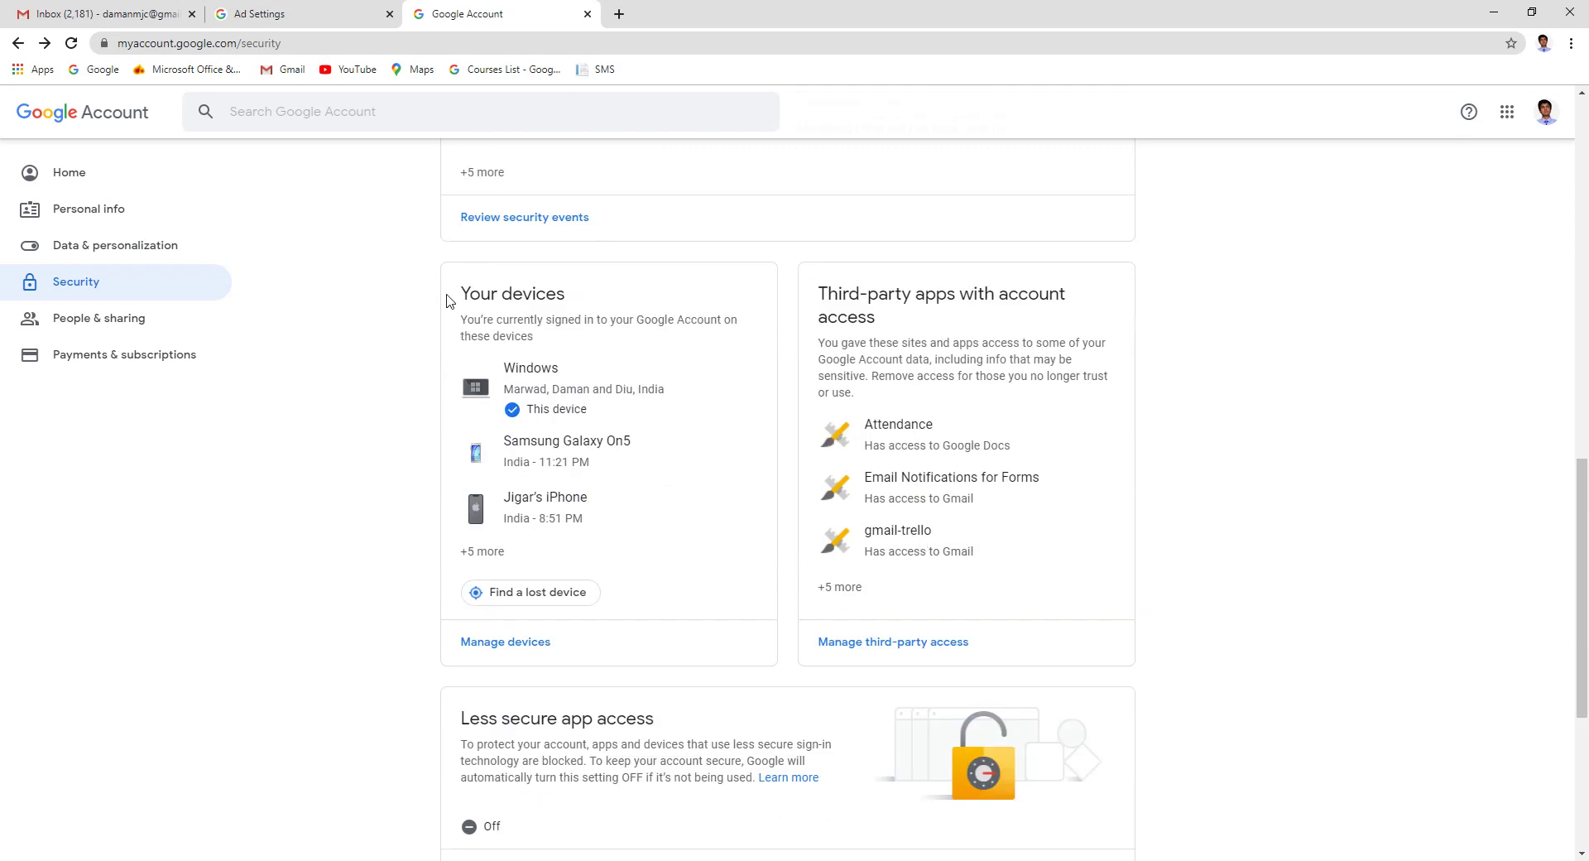
Highlight the Your devices heading, then open the device management page and review where the account is signed in
left_click_drag(464, 291, 588, 298)
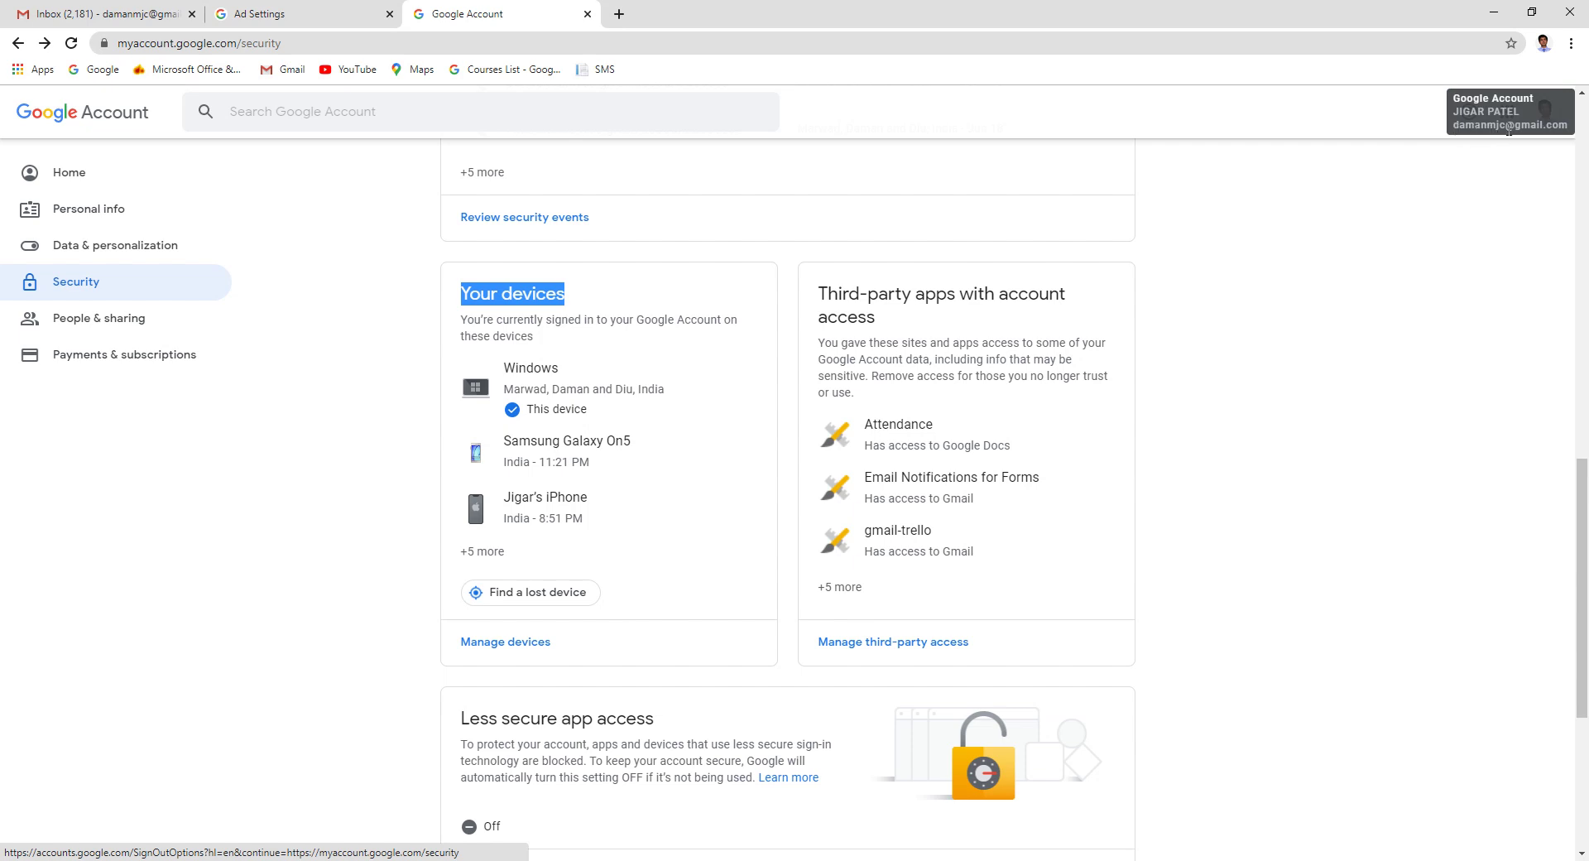
left_click(368, 344)
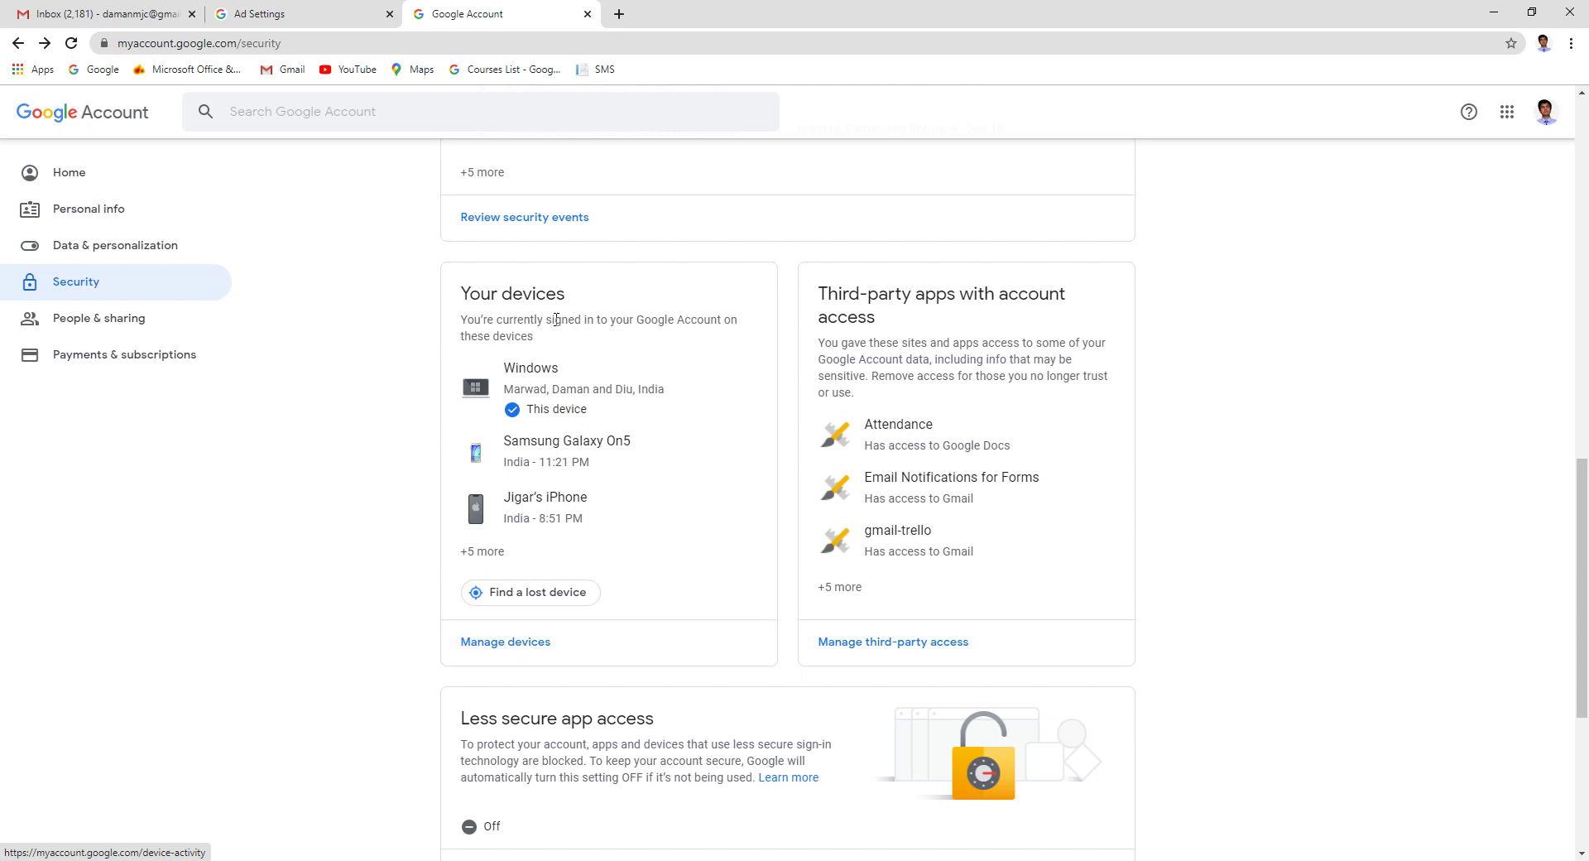
left_click(529, 645)
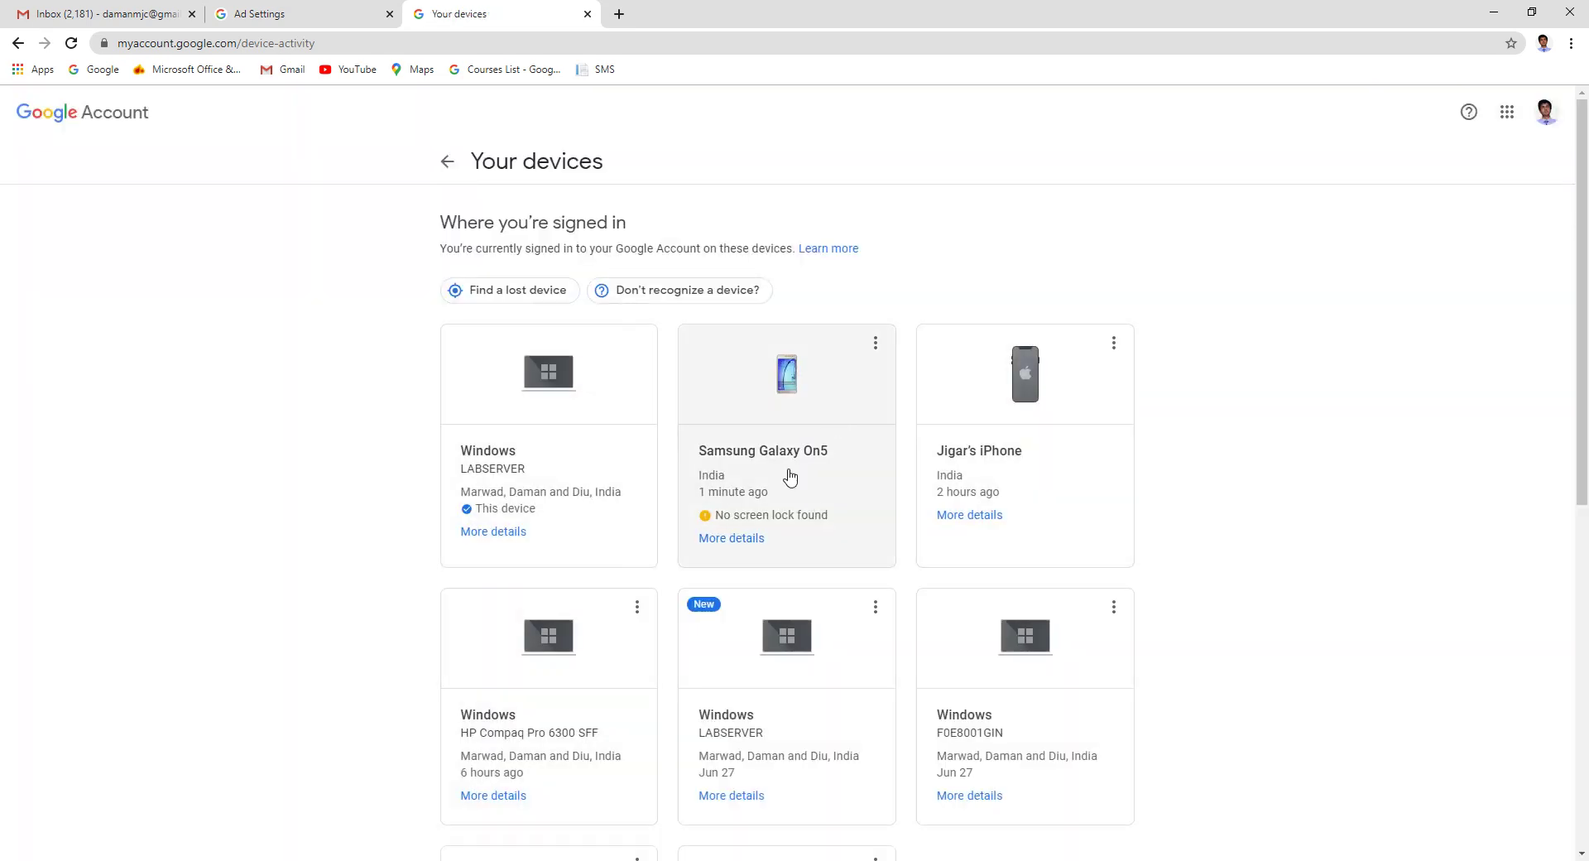
left_click(817, 467)
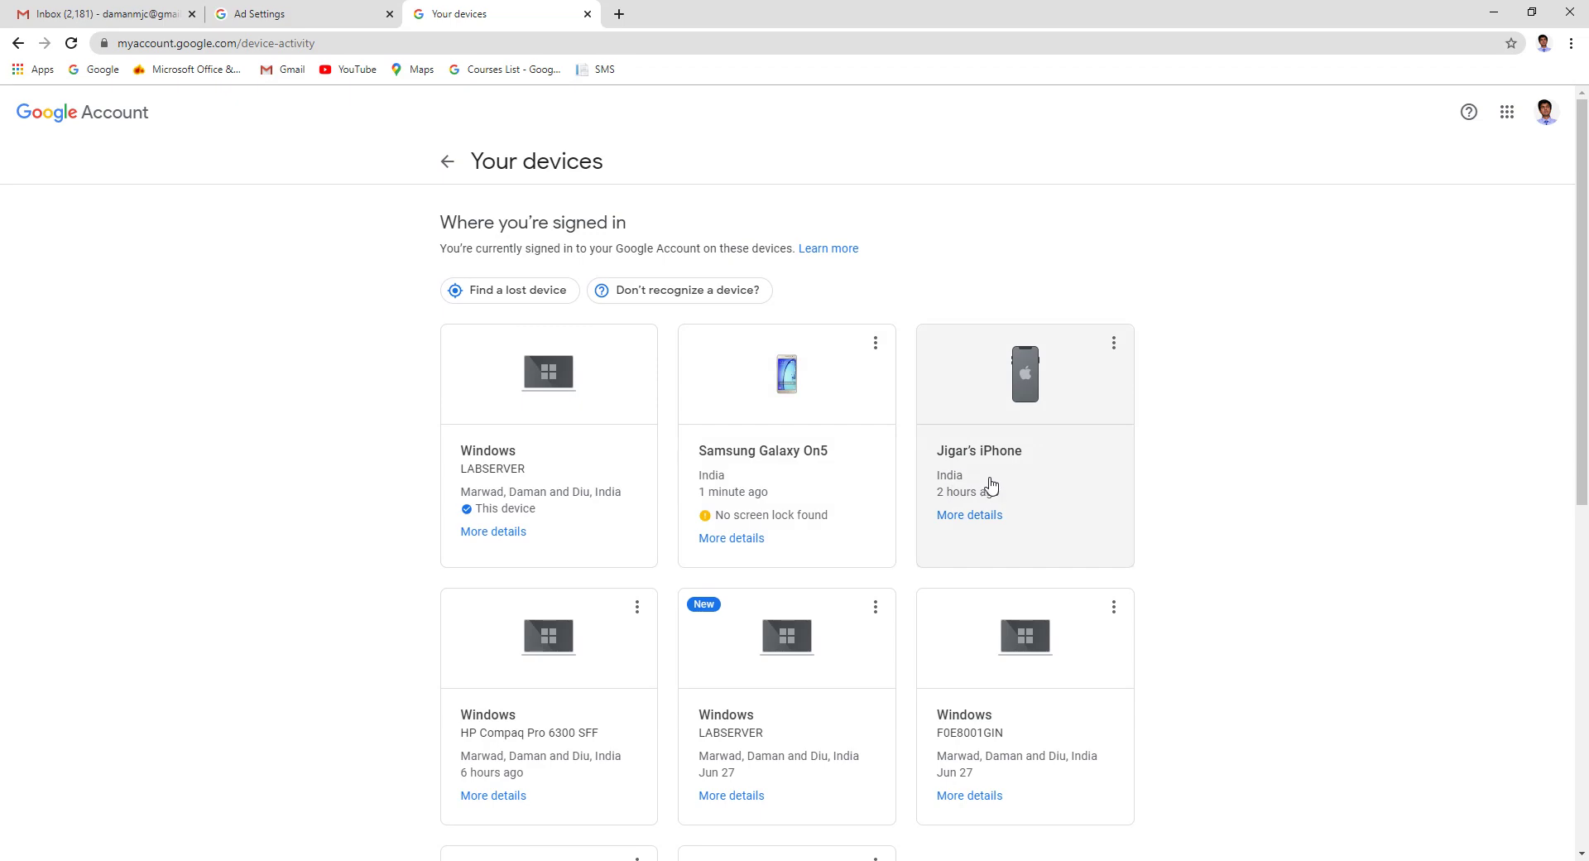
scroll(991, 484, "down", 3)
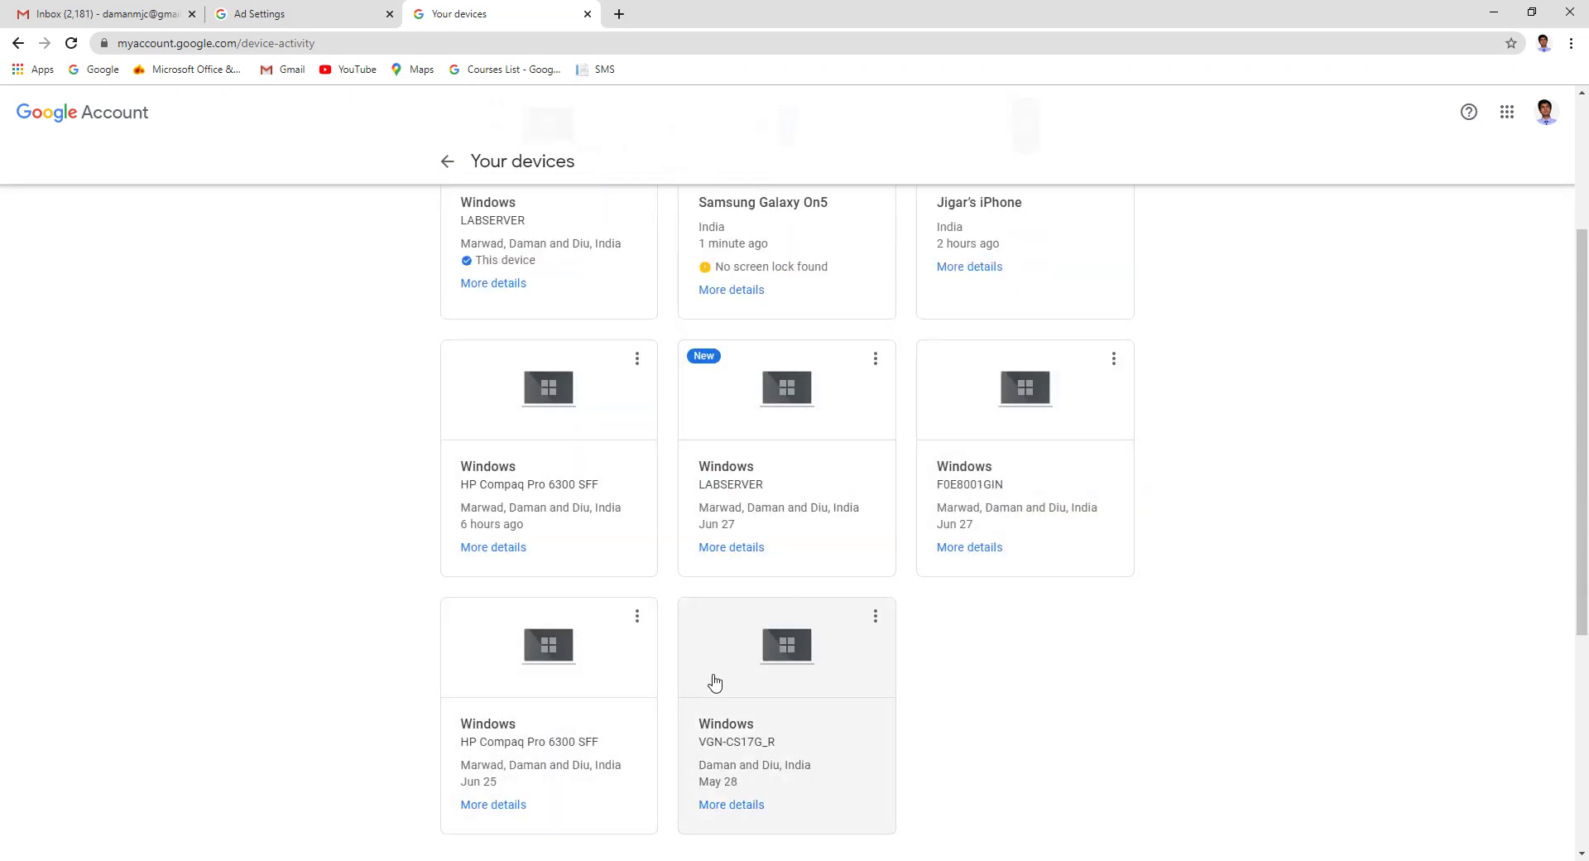
Sign the account out of the Windows device HP Compaq Pro 6300 SFF last used on Jun 25 and dismiss the app access notice
scroll(589, 583, "down", 1)
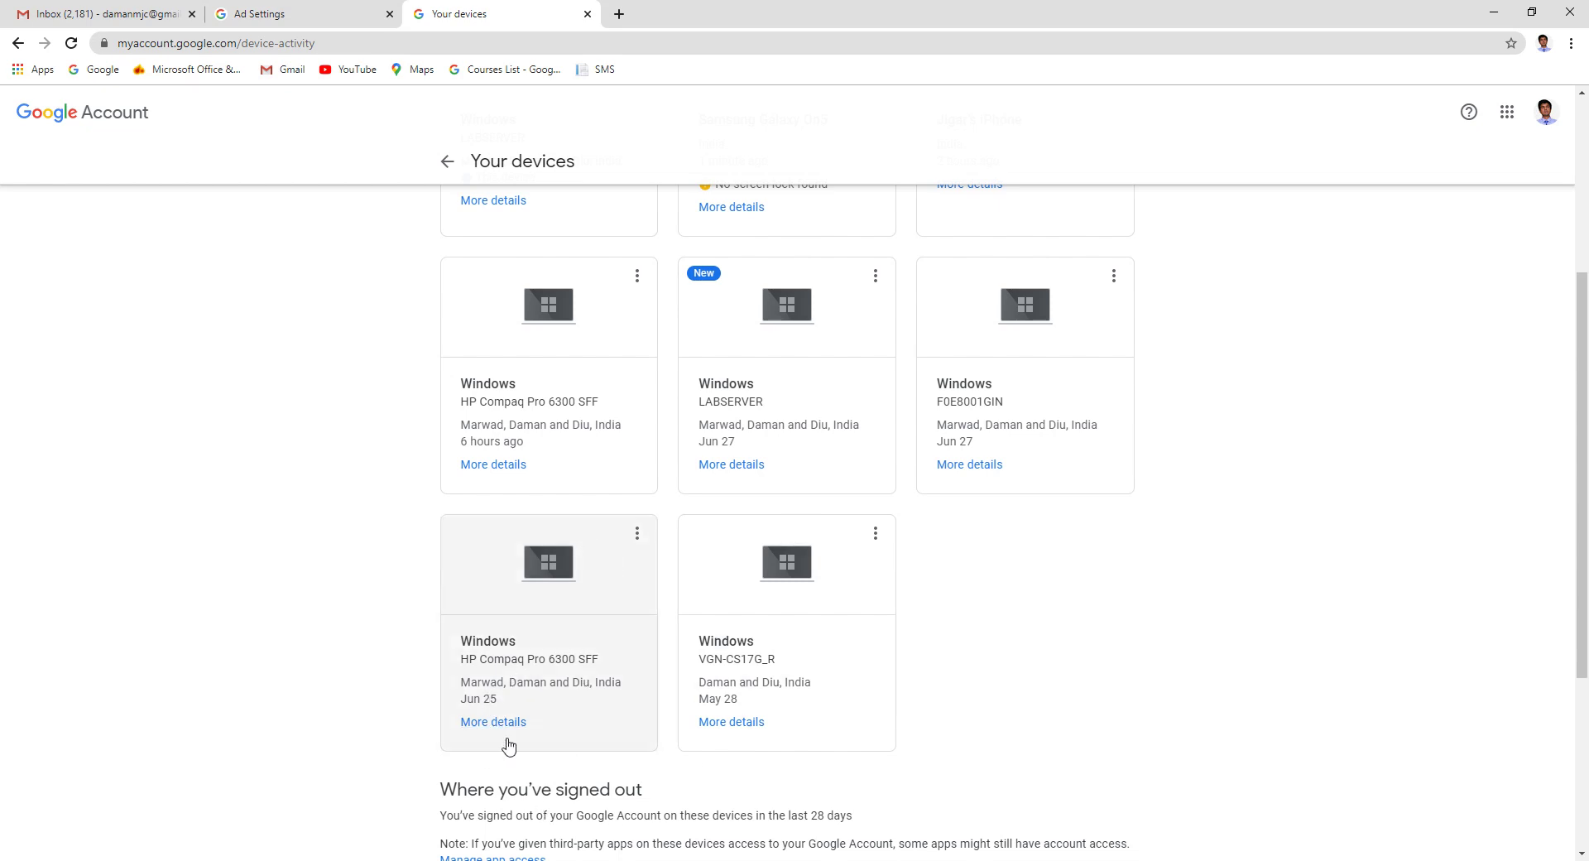
left_click(637, 538)
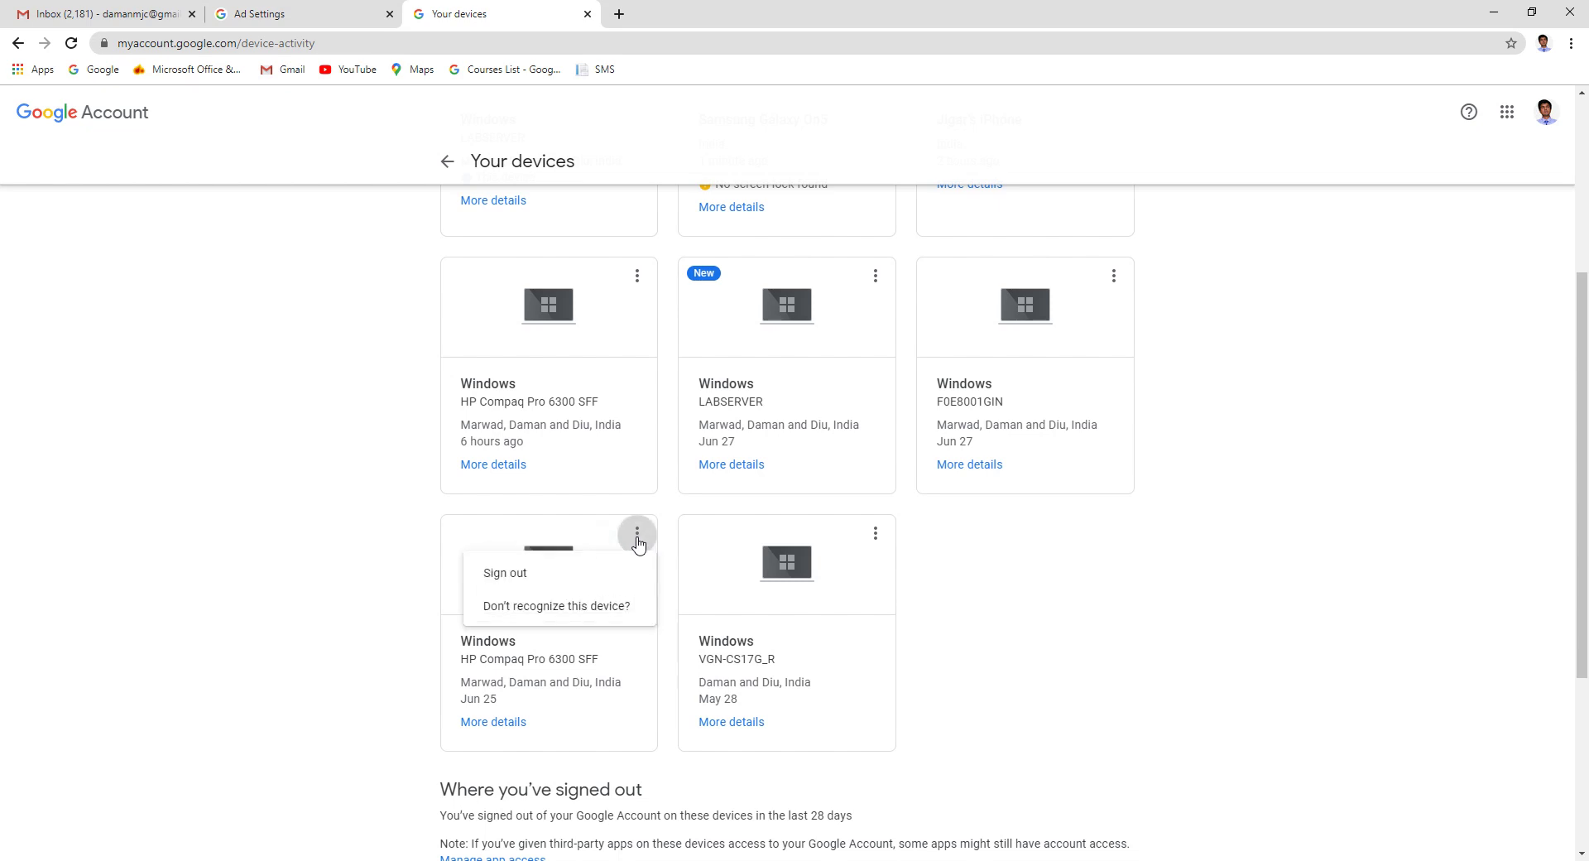
left_click(502, 579)
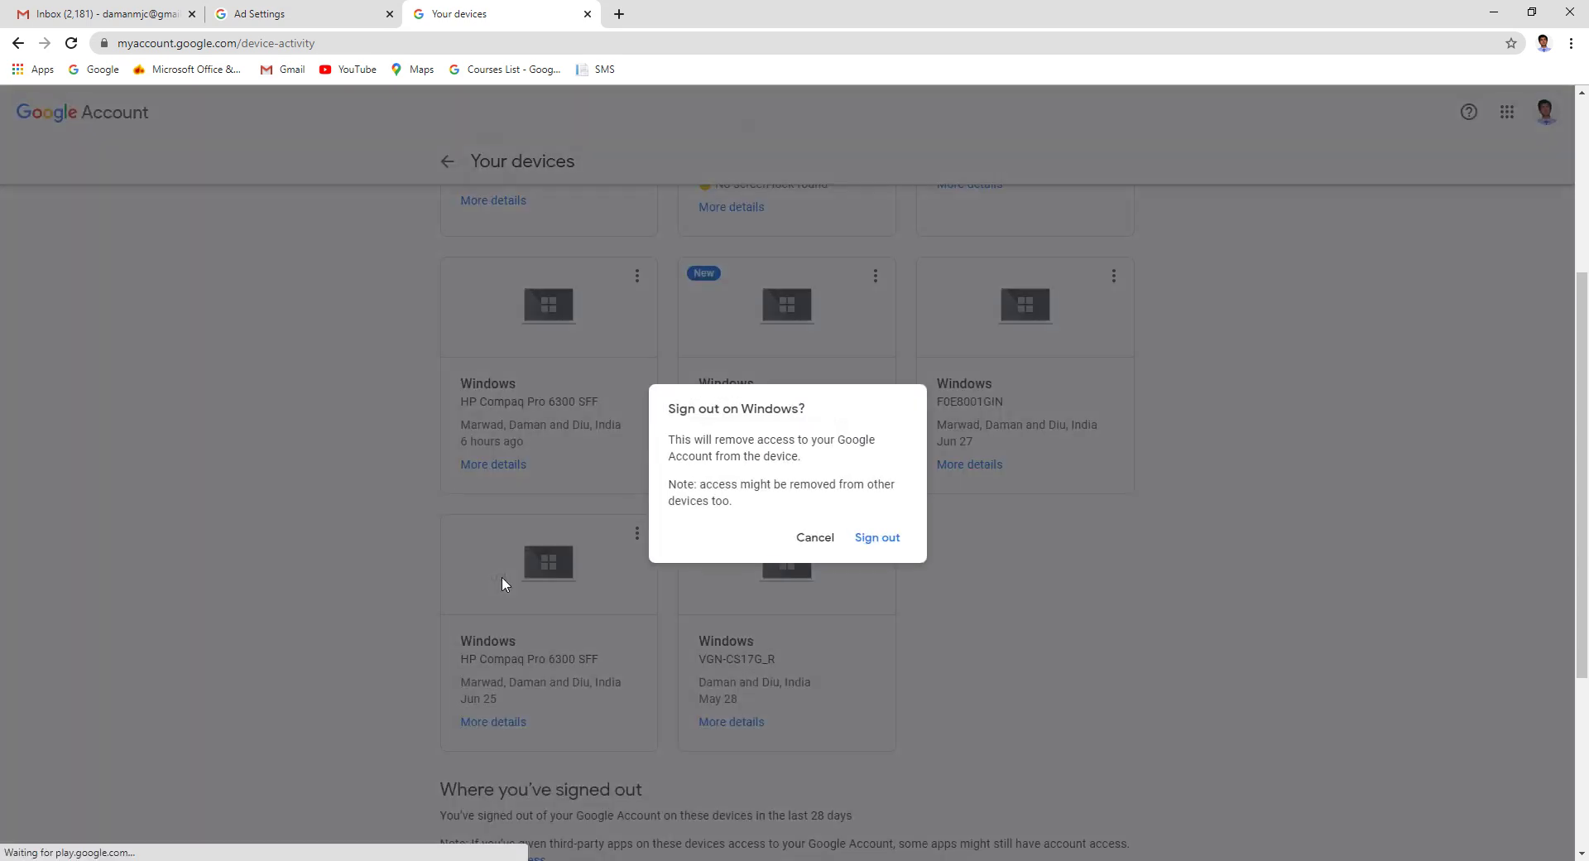
left_click(877, 548)
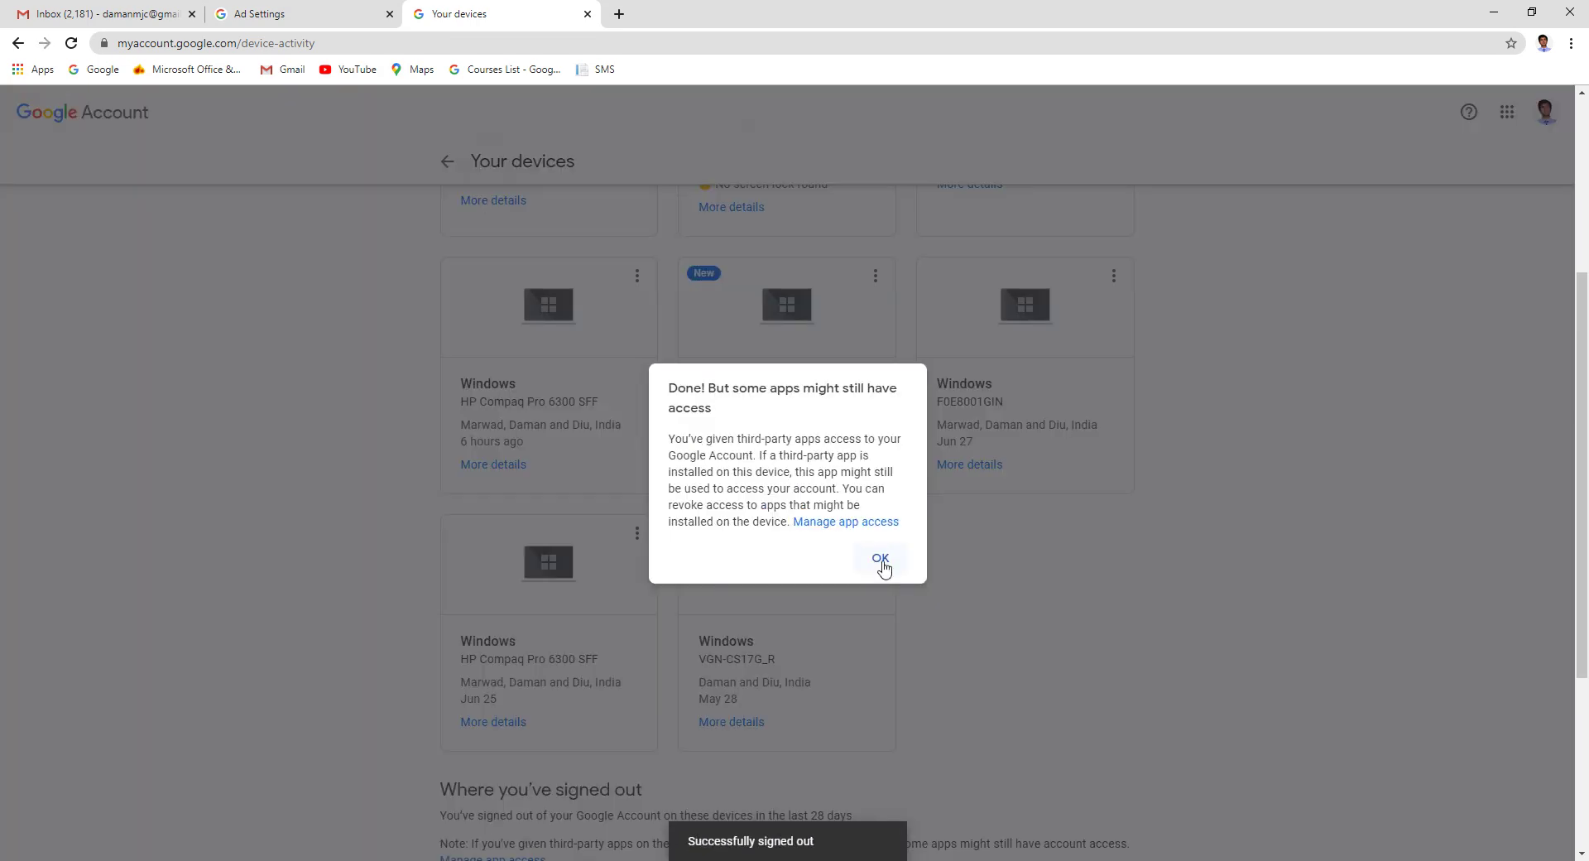
left_click(879, 560)
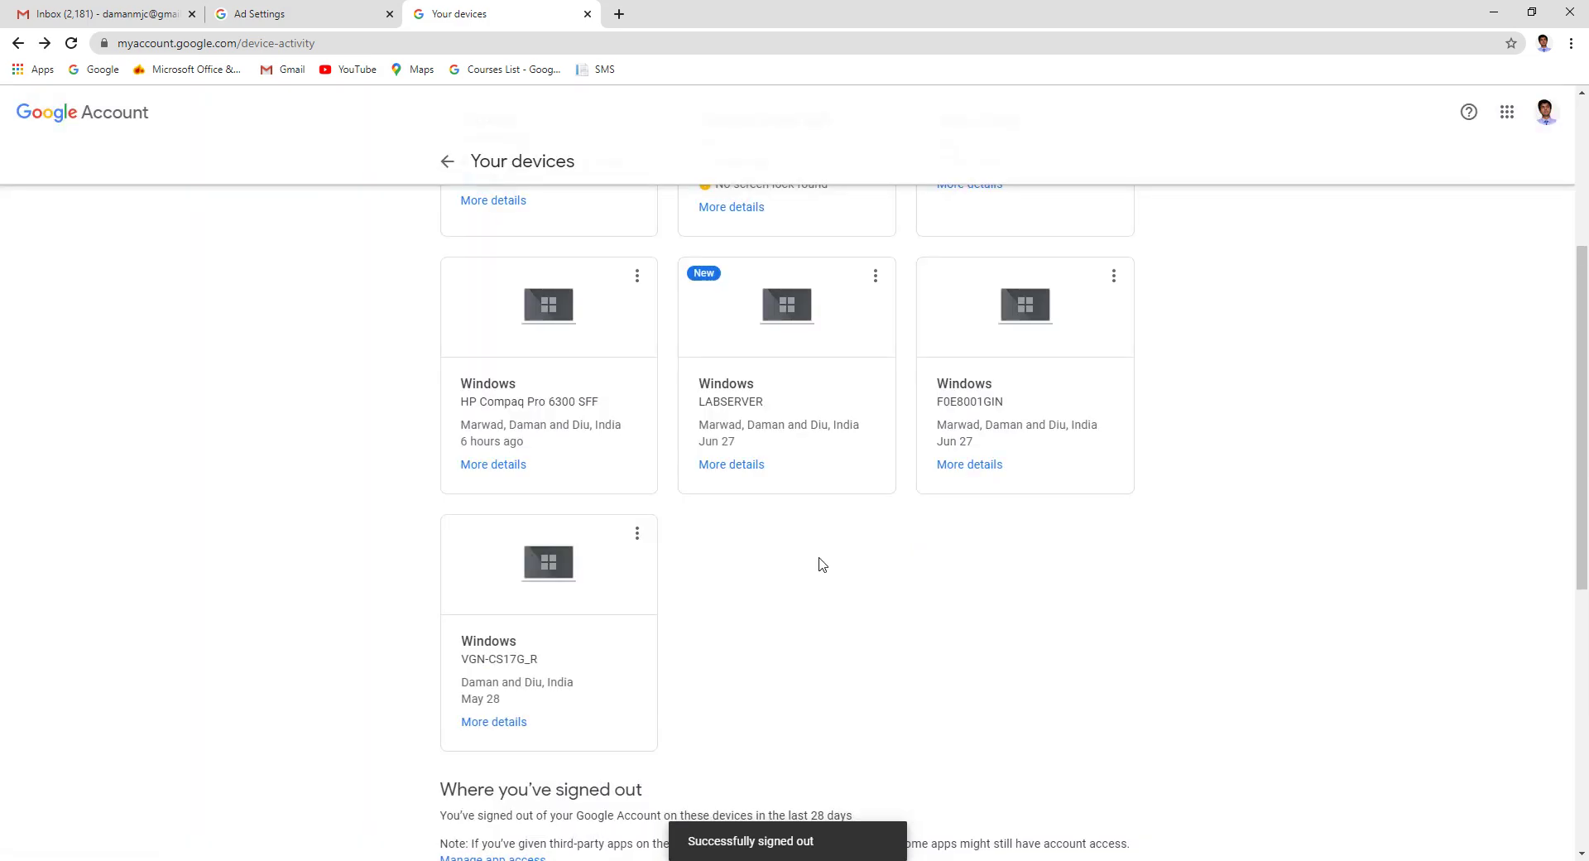
Review the signed-in and signed-out device lists, then open Find a lost device and enter the account password to verify identity
scroll(745, 546, "down", 1)
scroll(819, 557, "down", 1)
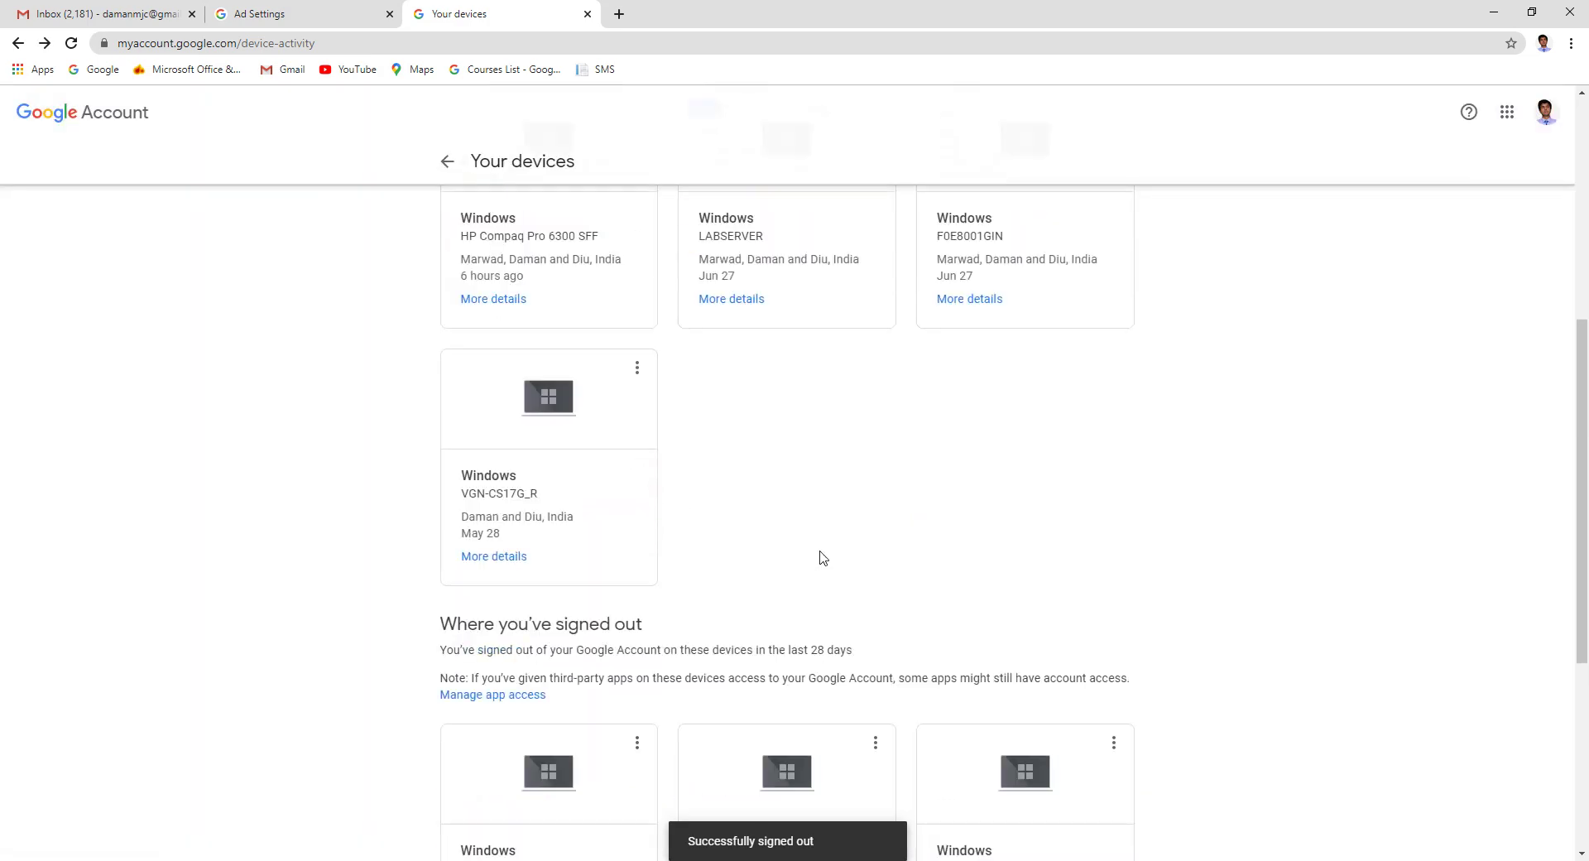
scroll(819, 557, "up", 4)
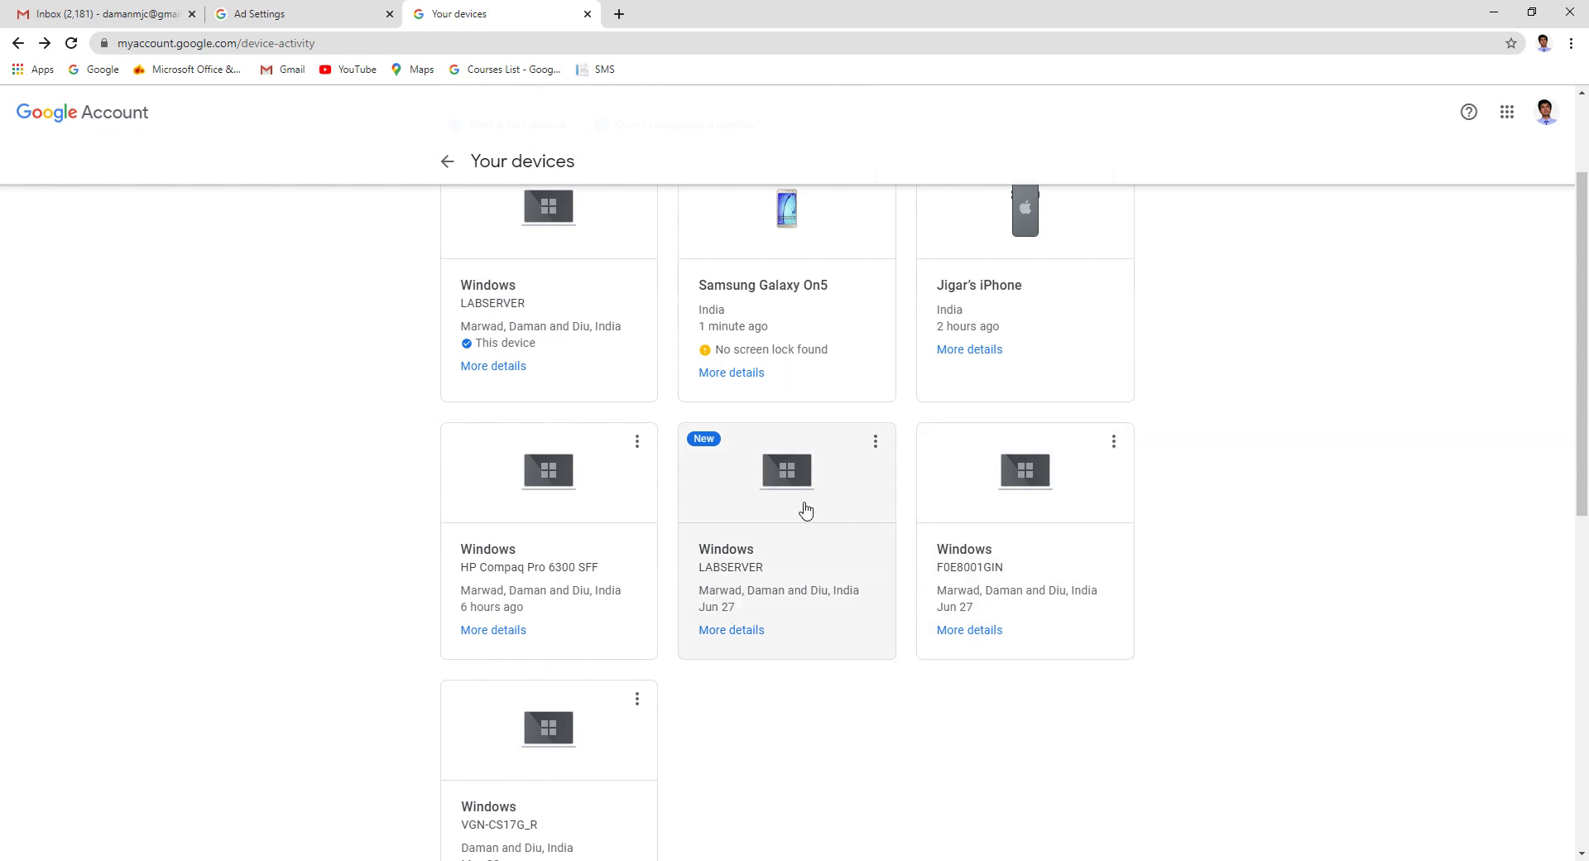
scroll(805, 506, "up", 1)
scroll(863, 432, "down", 6)
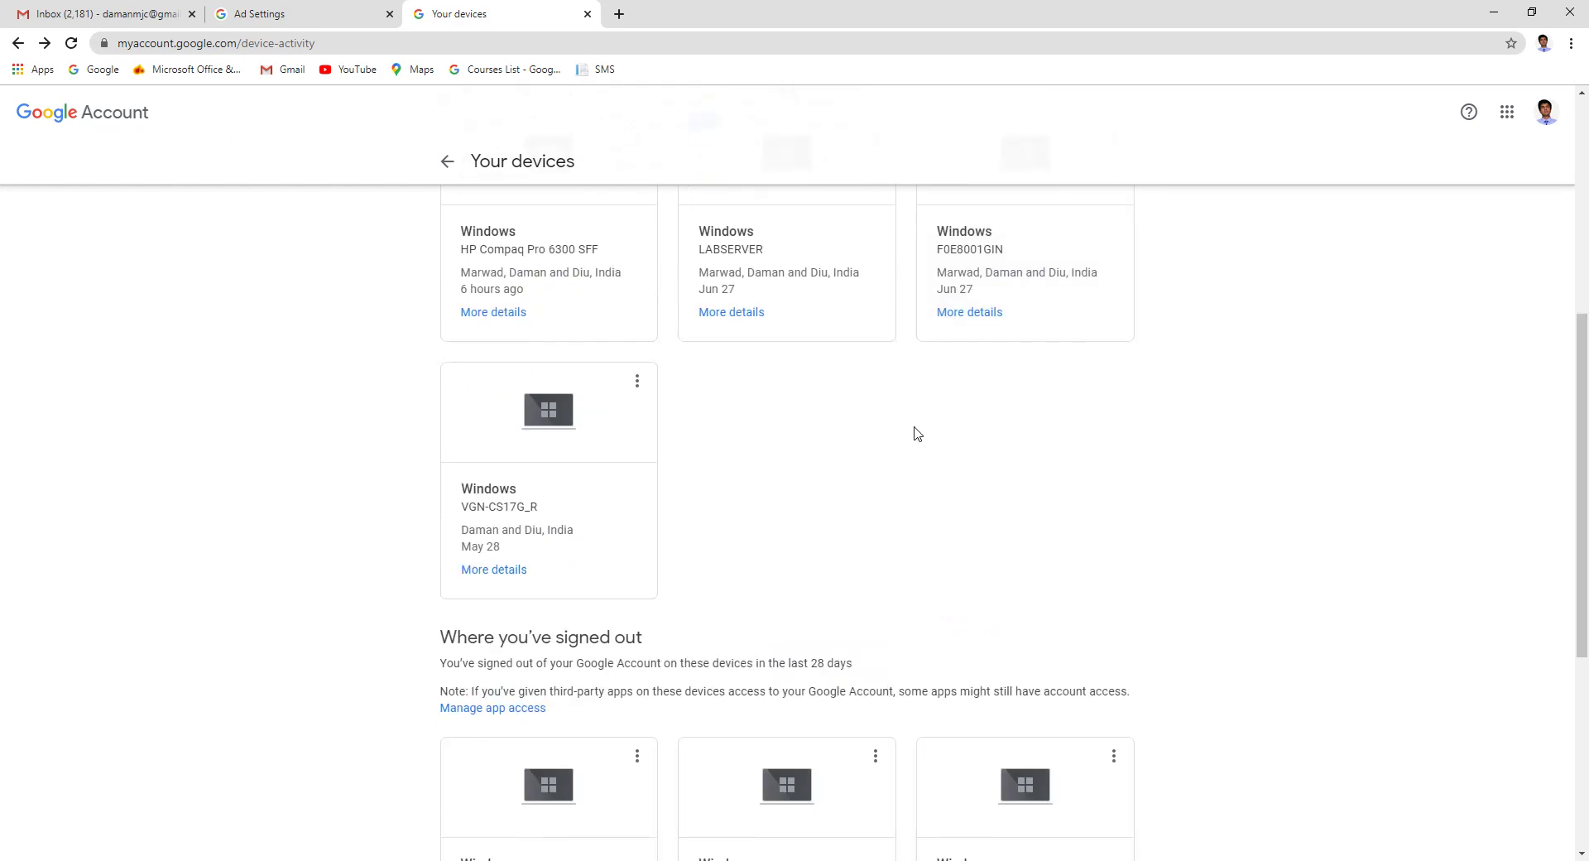
scroll(900, 439, "up", 7)
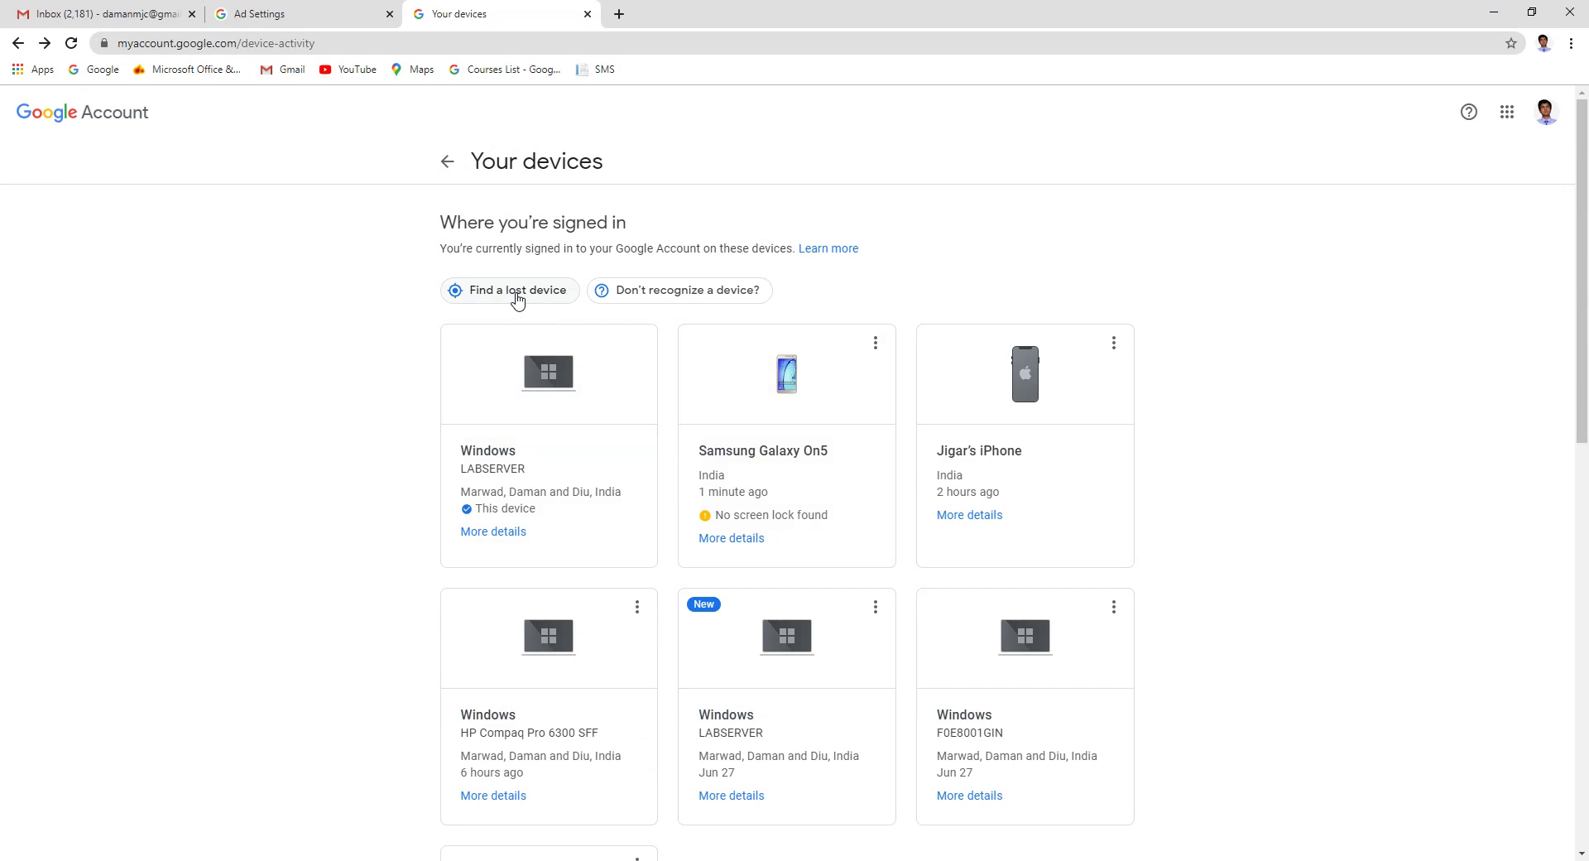
left_click(518, 298)
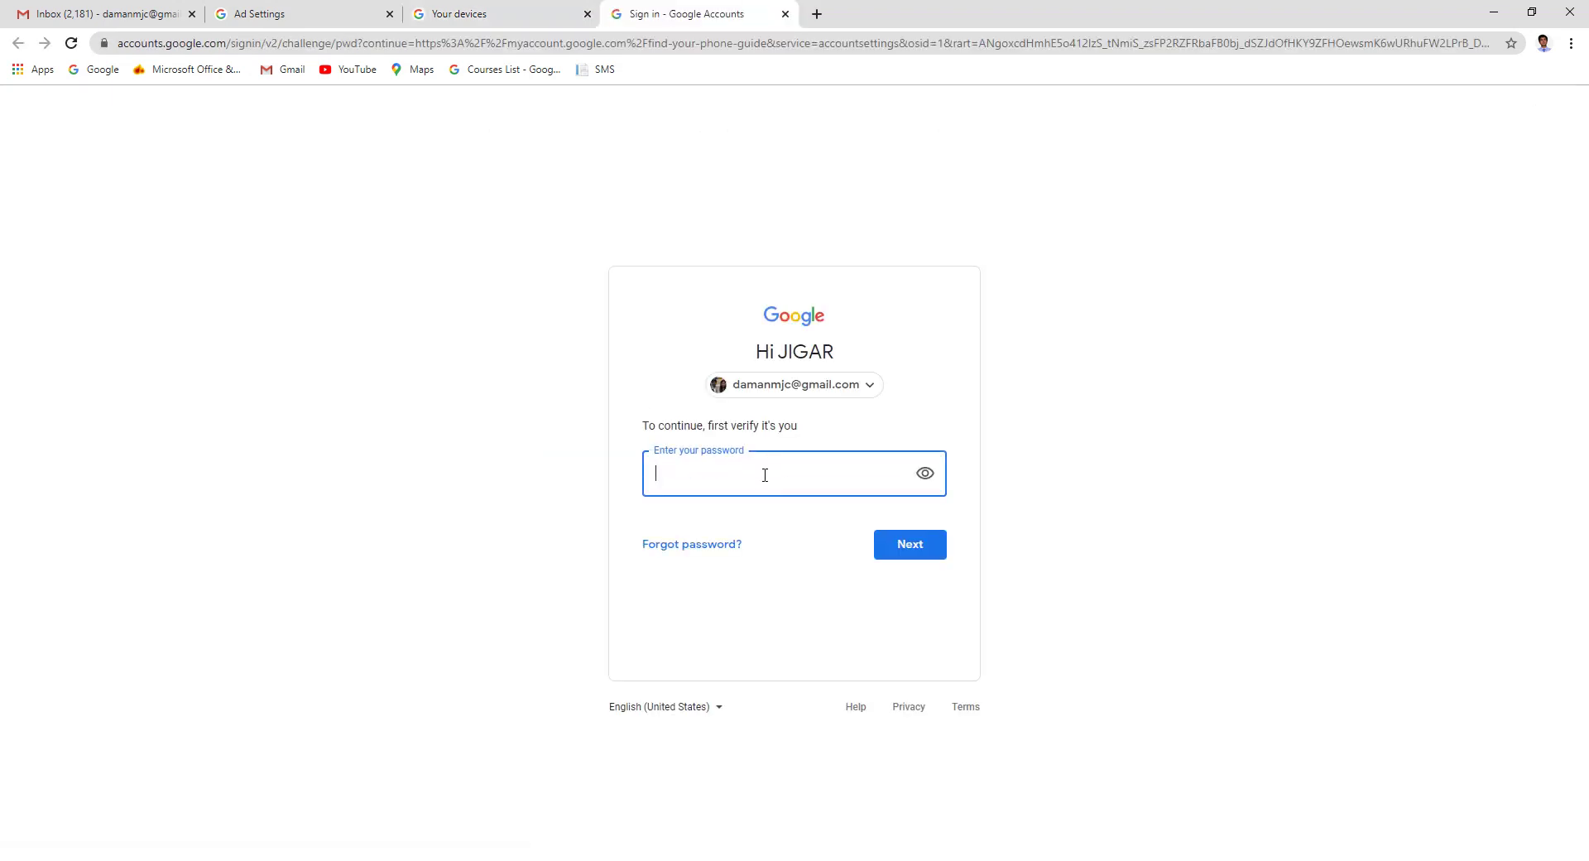
type("************")
left_click(915, 549)
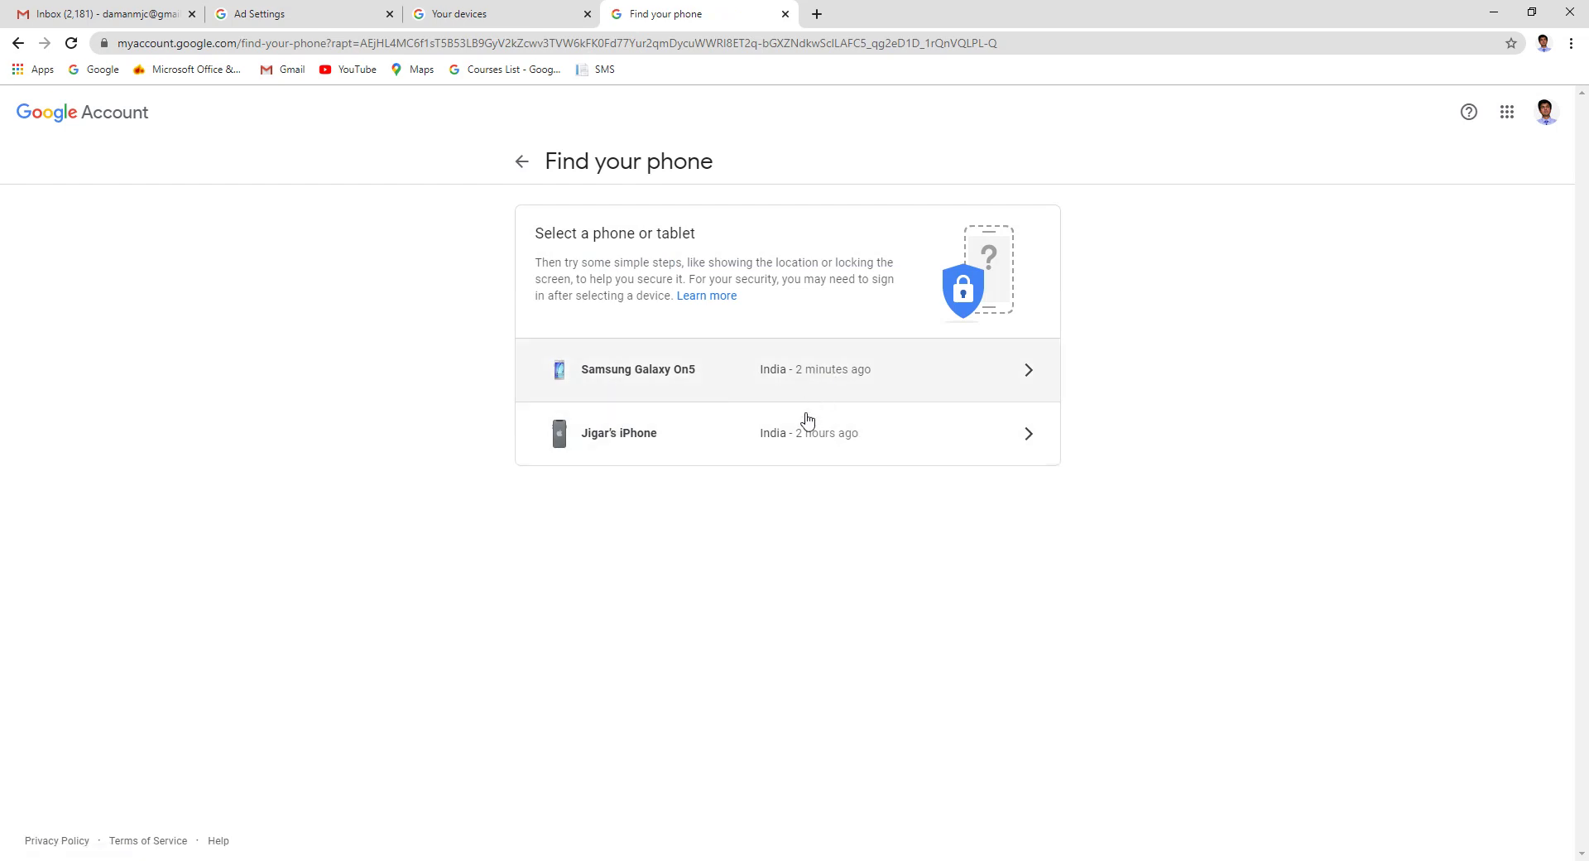
Select the Samsung Galaxy On5 and locate it on the Find My Device map, then close the map page
left_click(657, 379)
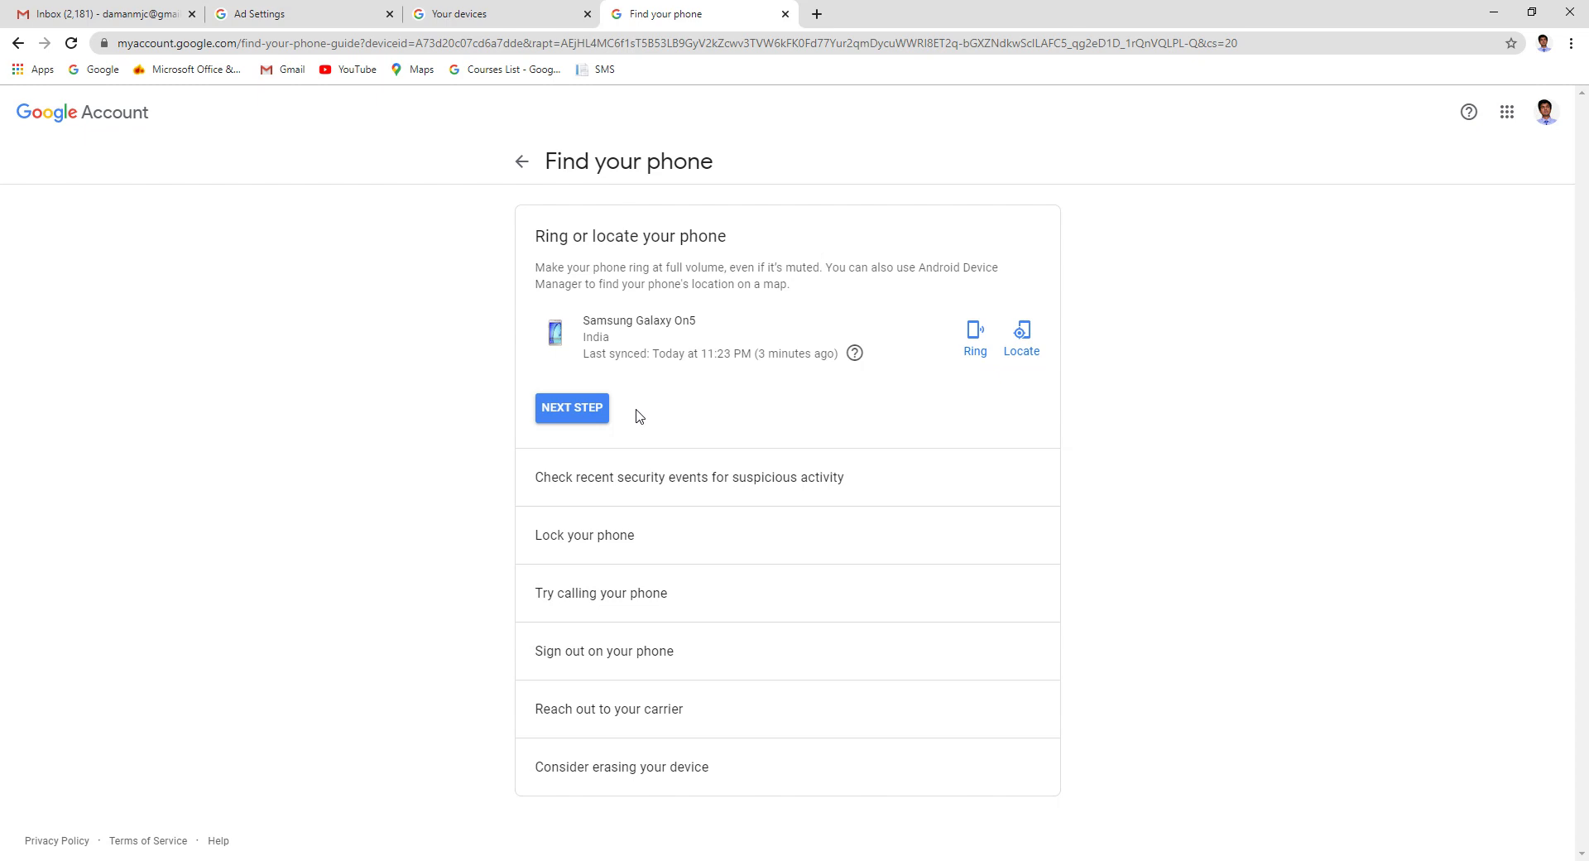
left_click(1022, 351)
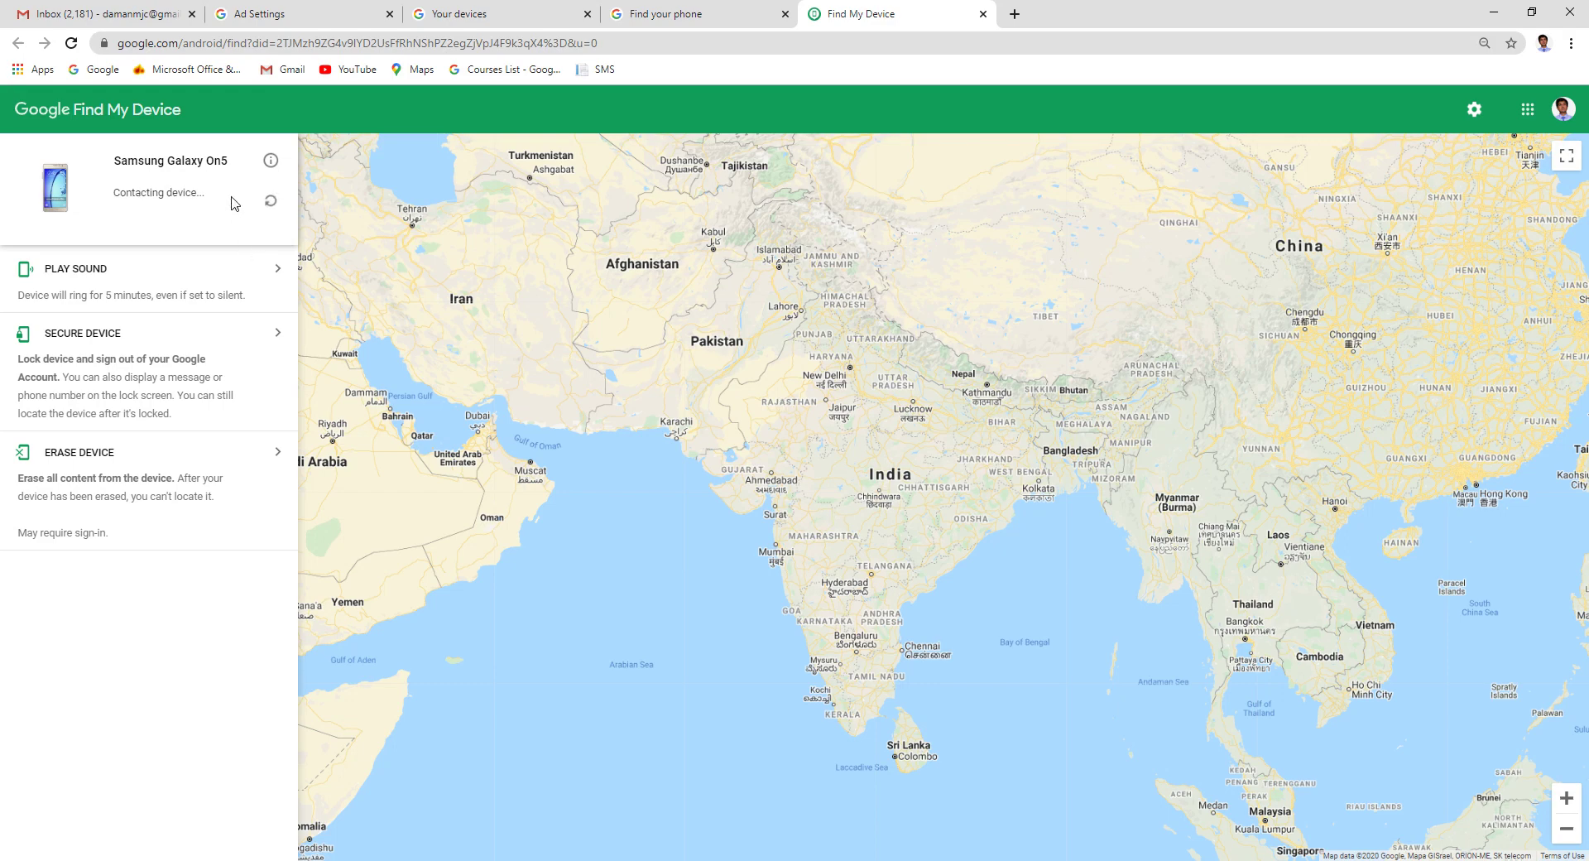
left_click(982, 16)
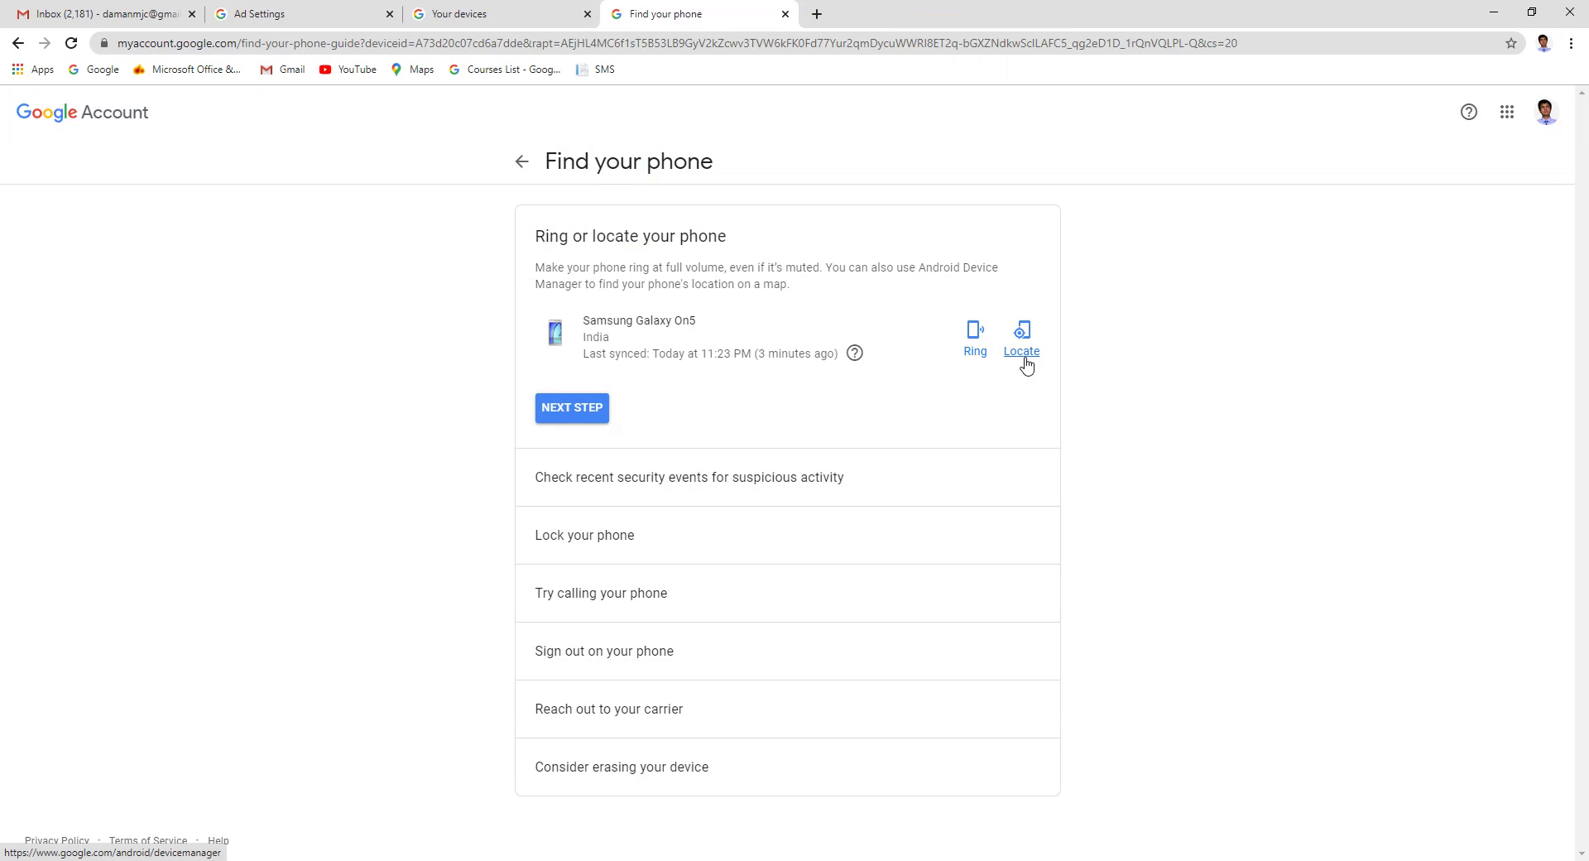
Return to the phone selection and view the iPhone's recent security events, then go back to the Google Account home page
left_click(522, 167)
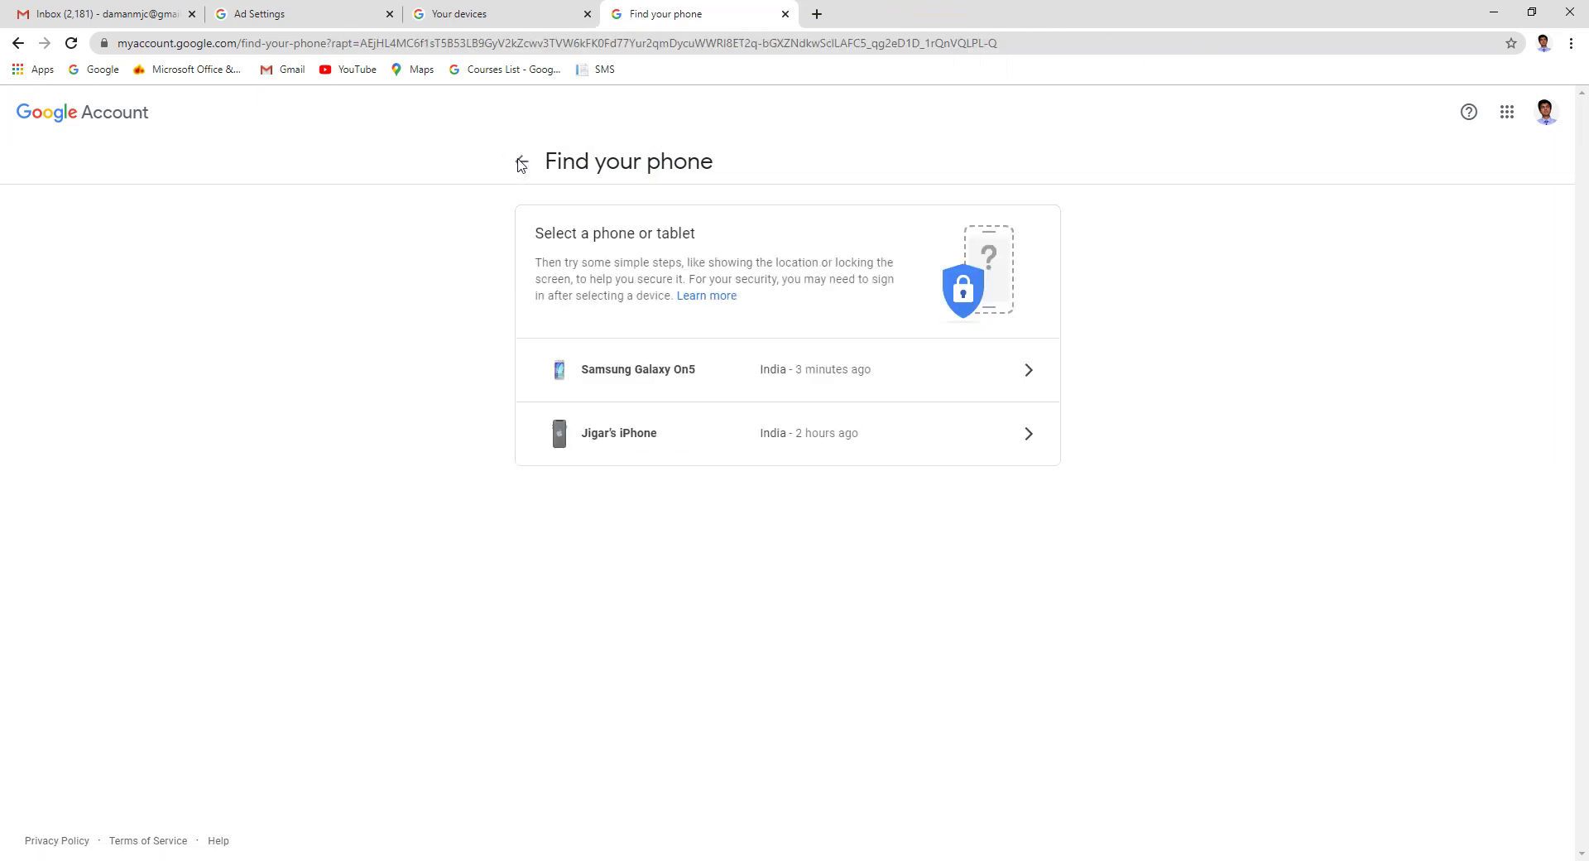
left_click(634, 444)
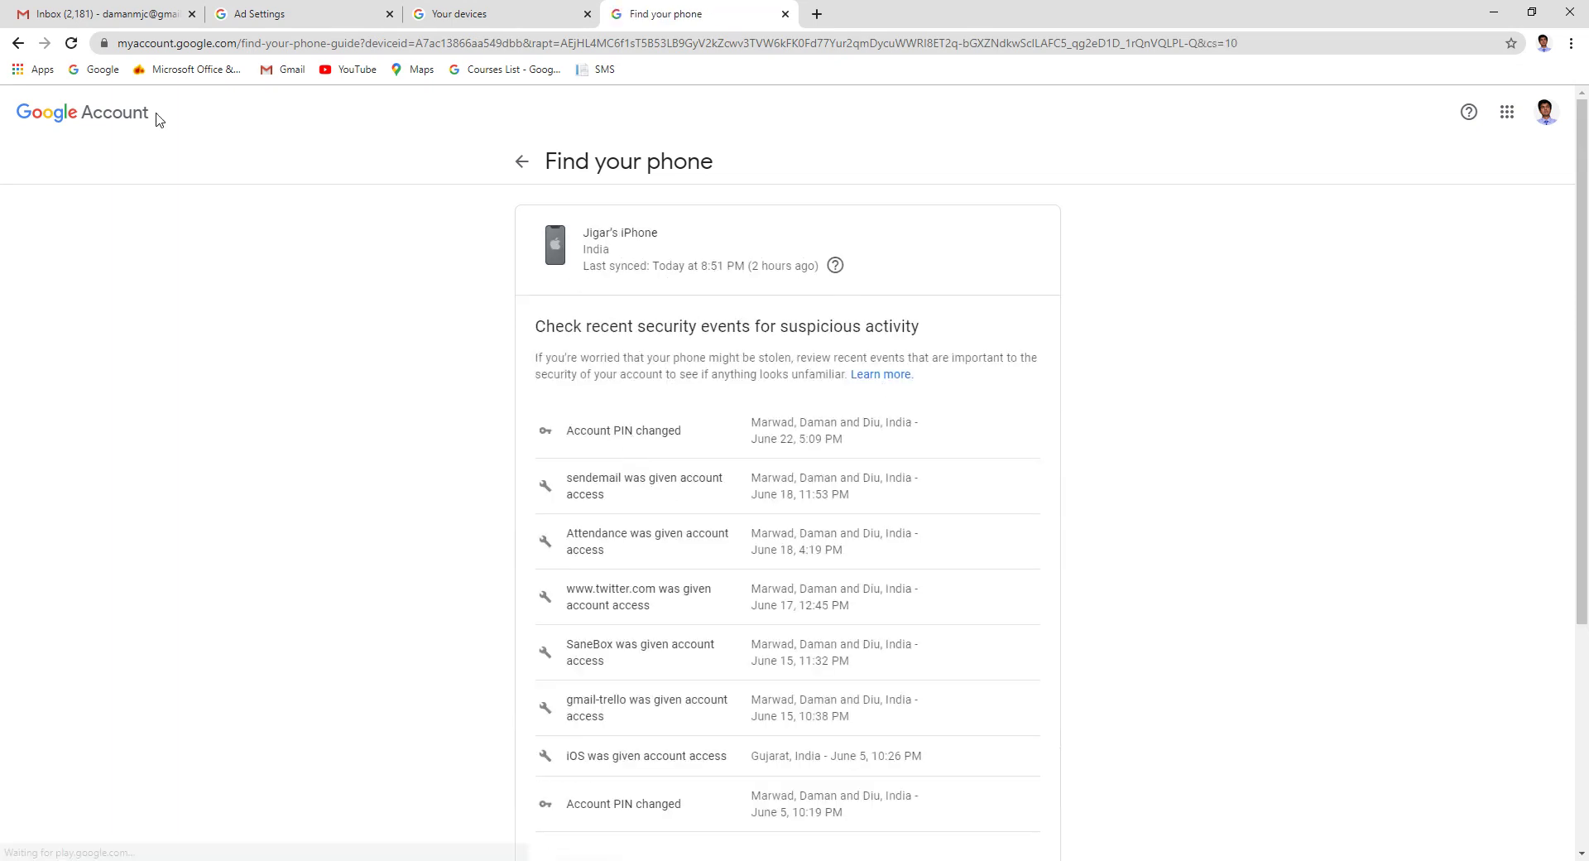
left_click(114, 121)
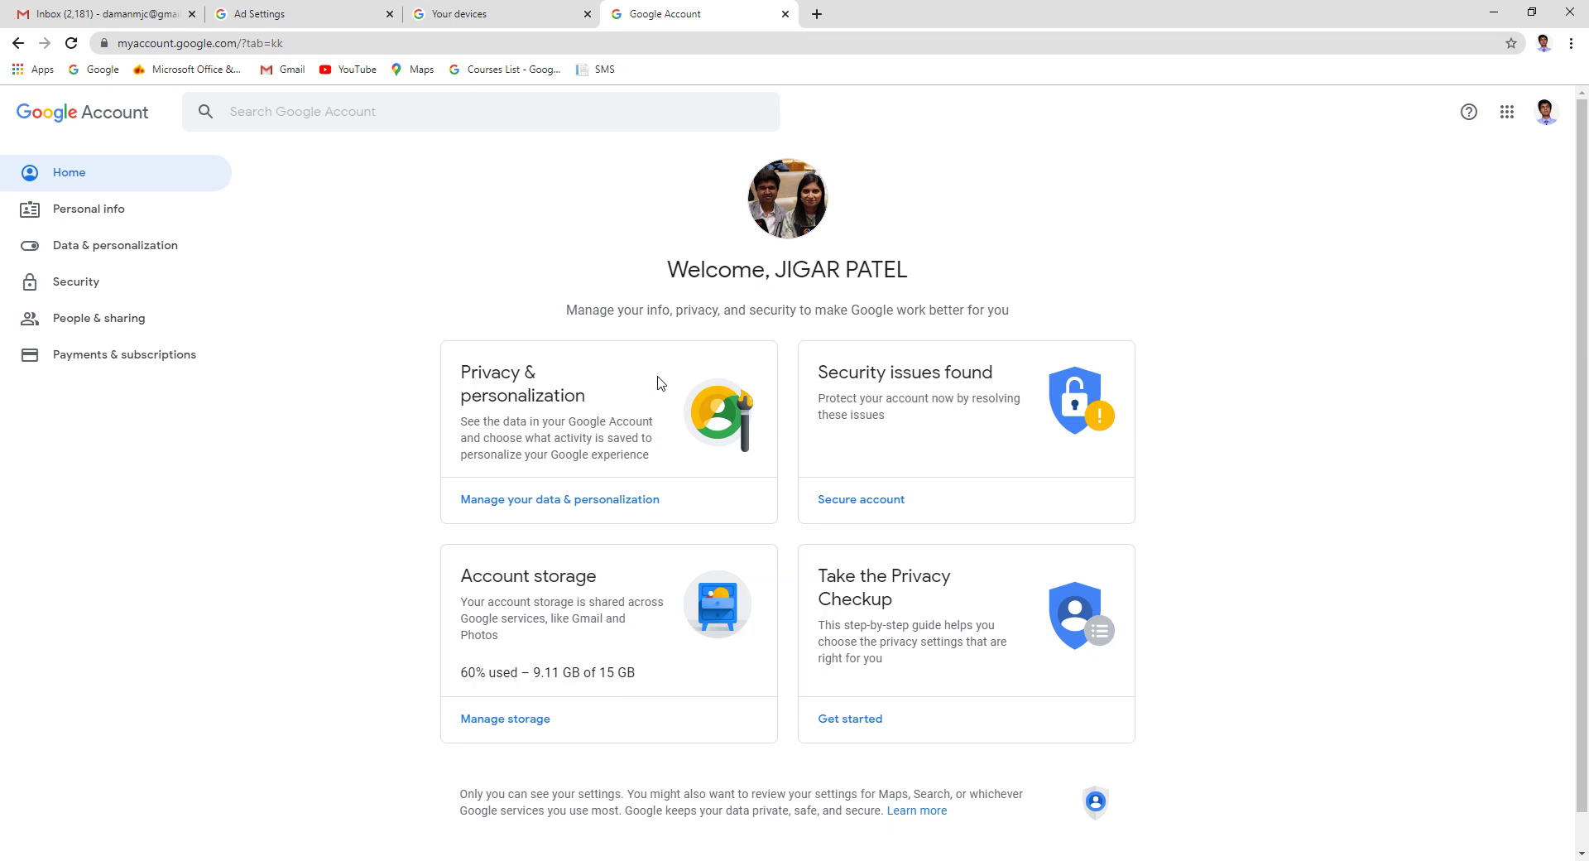
Open the Security section and look through it down to Less secure app access and Signing in to other sites
left_click(96, 286)
scroll(604, 546, "down", 12)
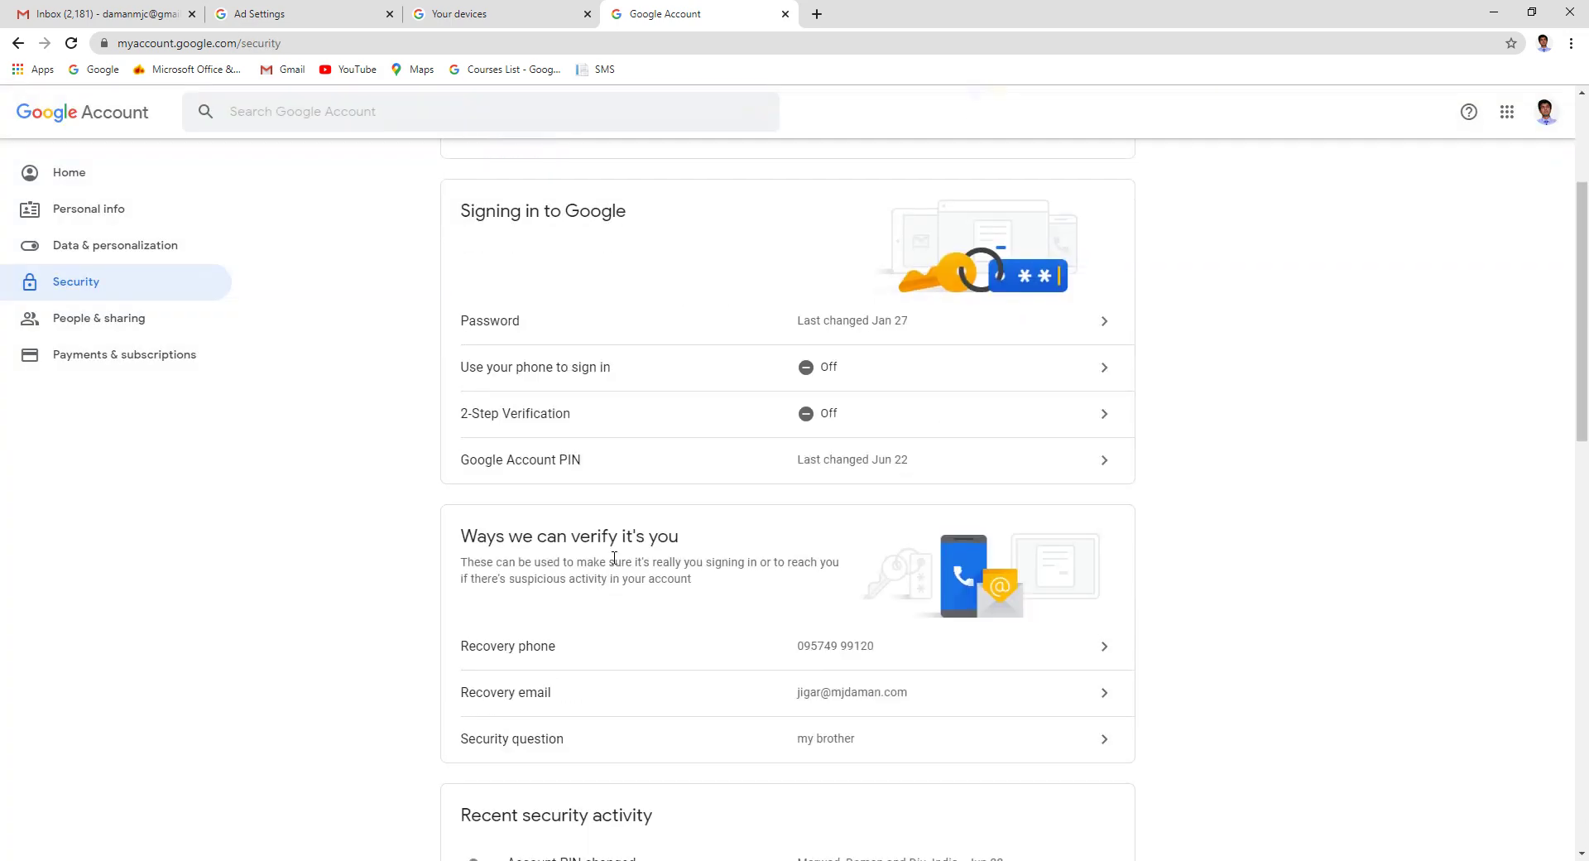
scroll(614, 557, "down", 7)
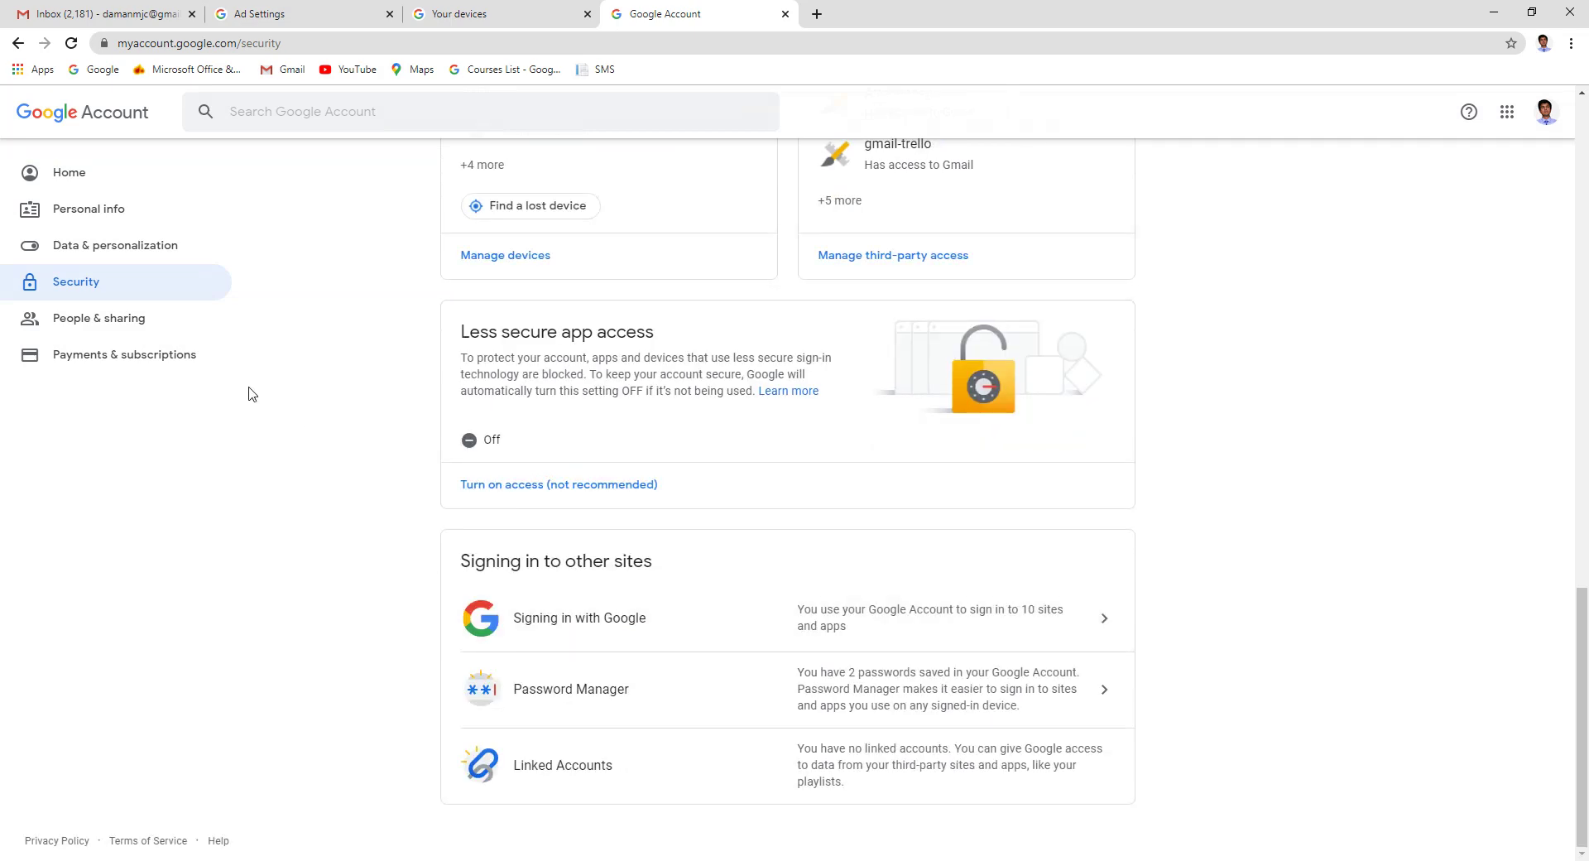
Open People & sharing, review the contact settings, and highlight the Your family on Google heading
left_click(106, 331)
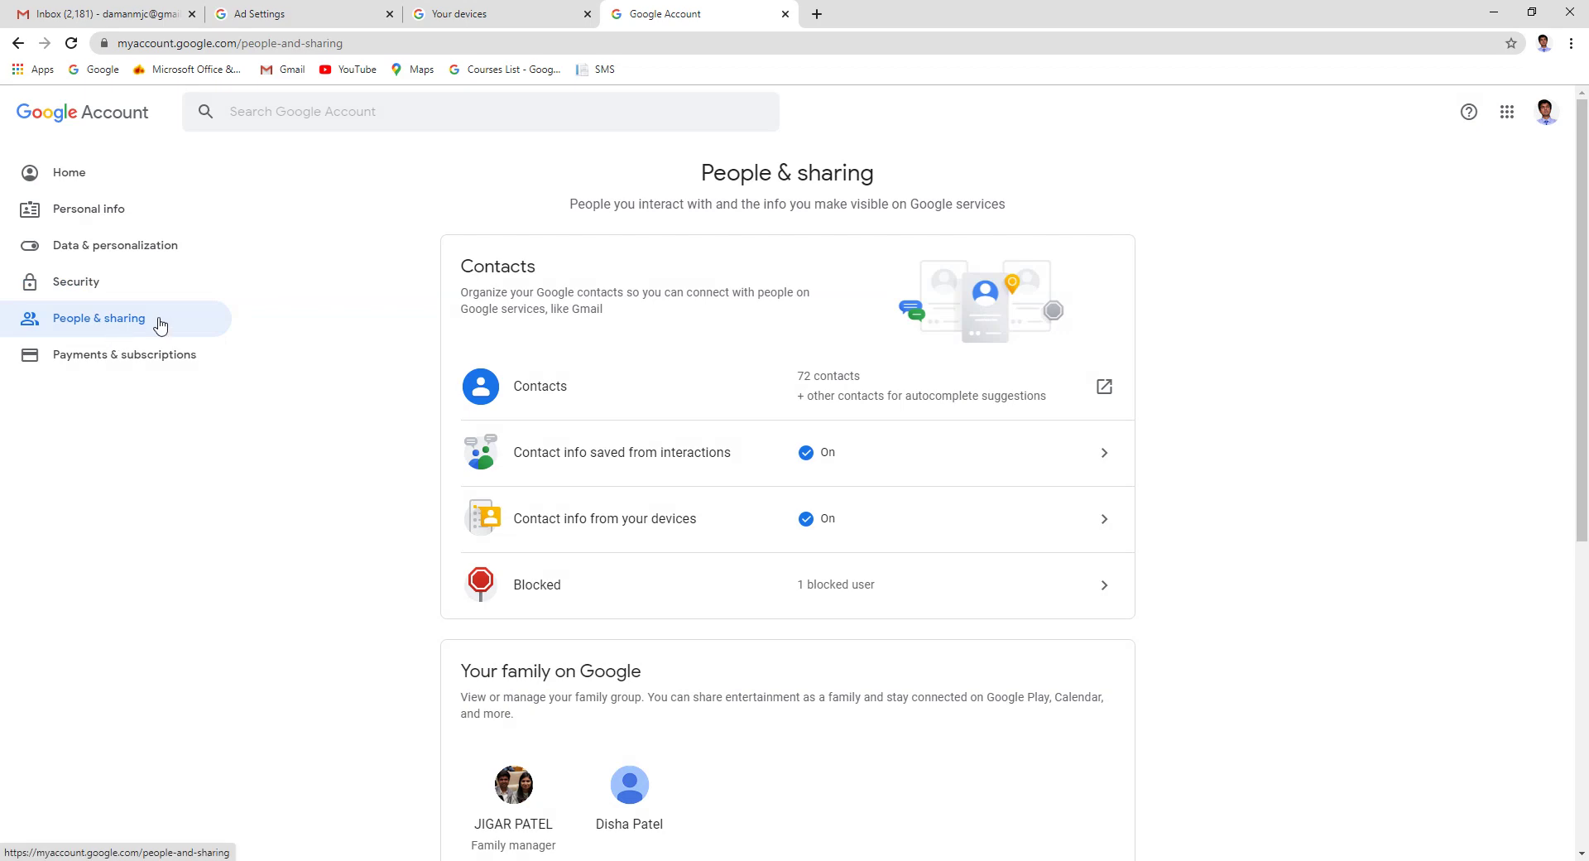
scroll(354, 456, "down", 2)
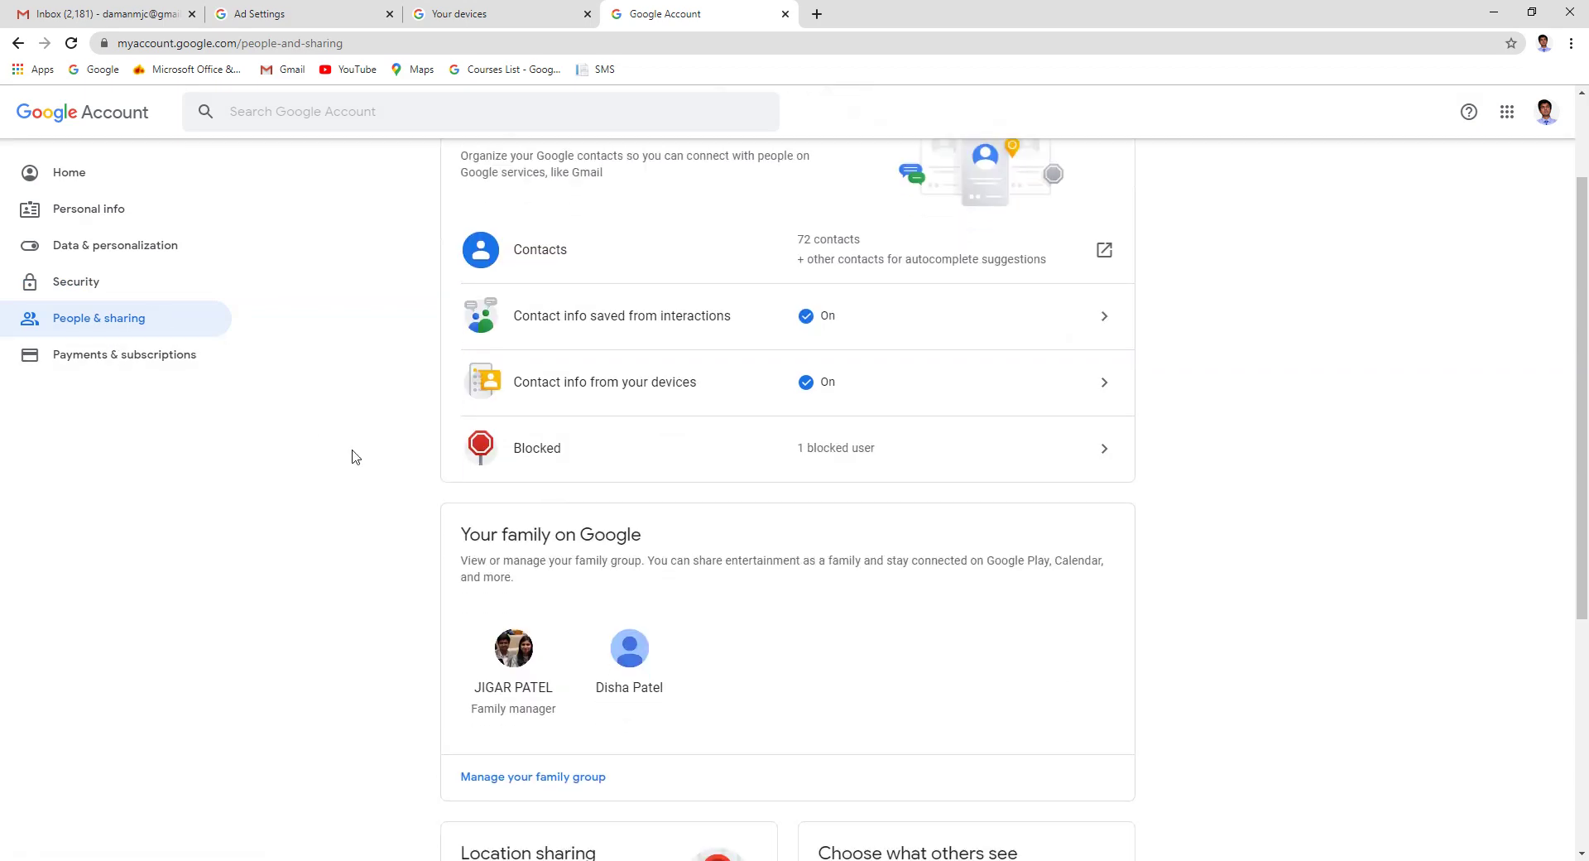
scroll(352, 454, "down", 2)
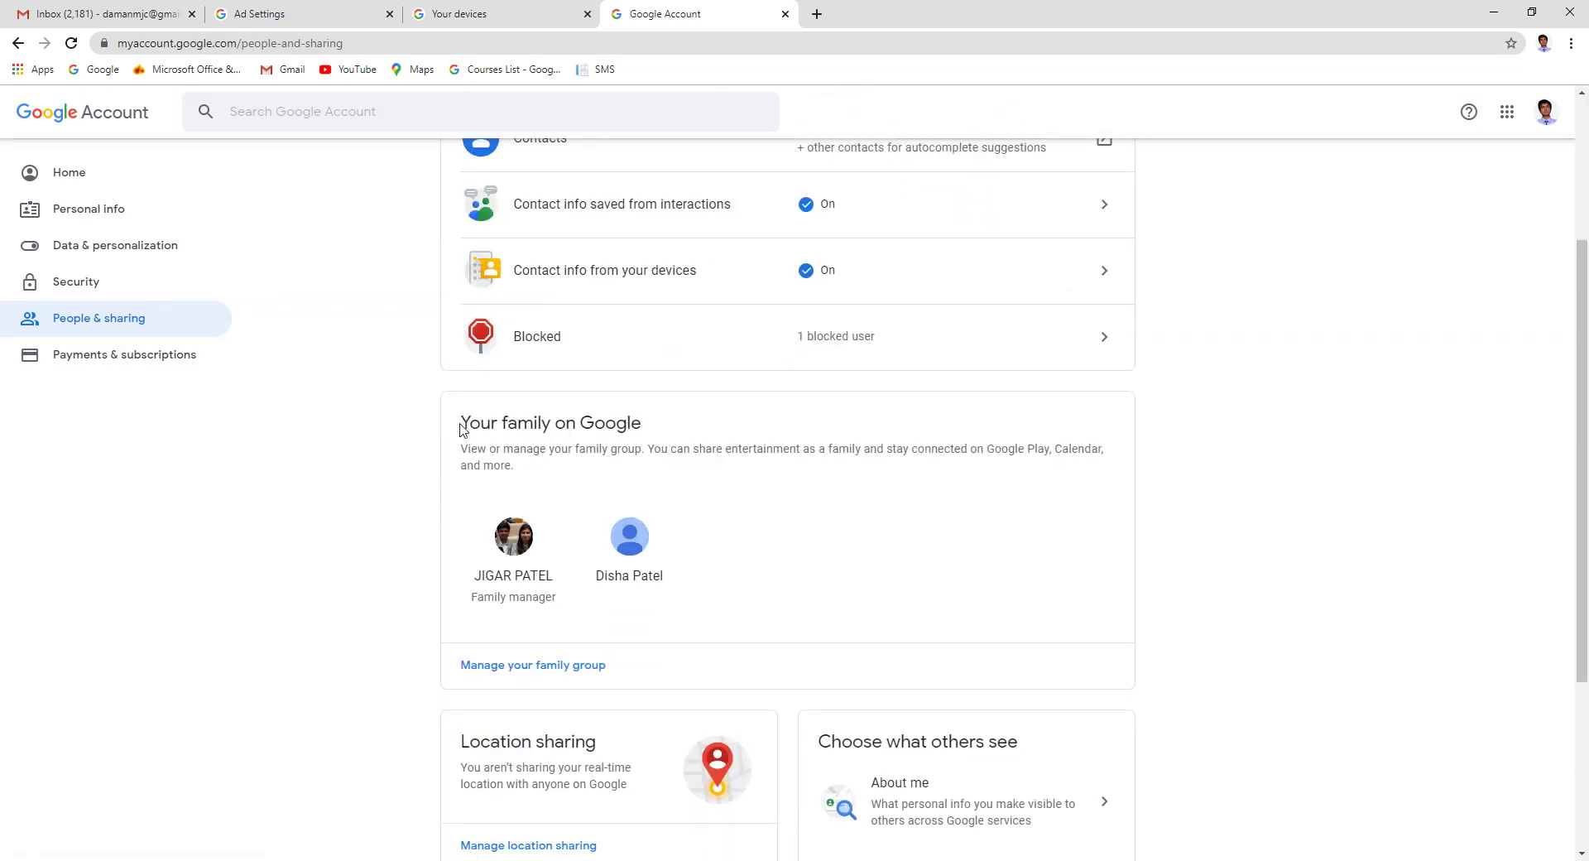
left_click_drag(464, 425, 647, 427)
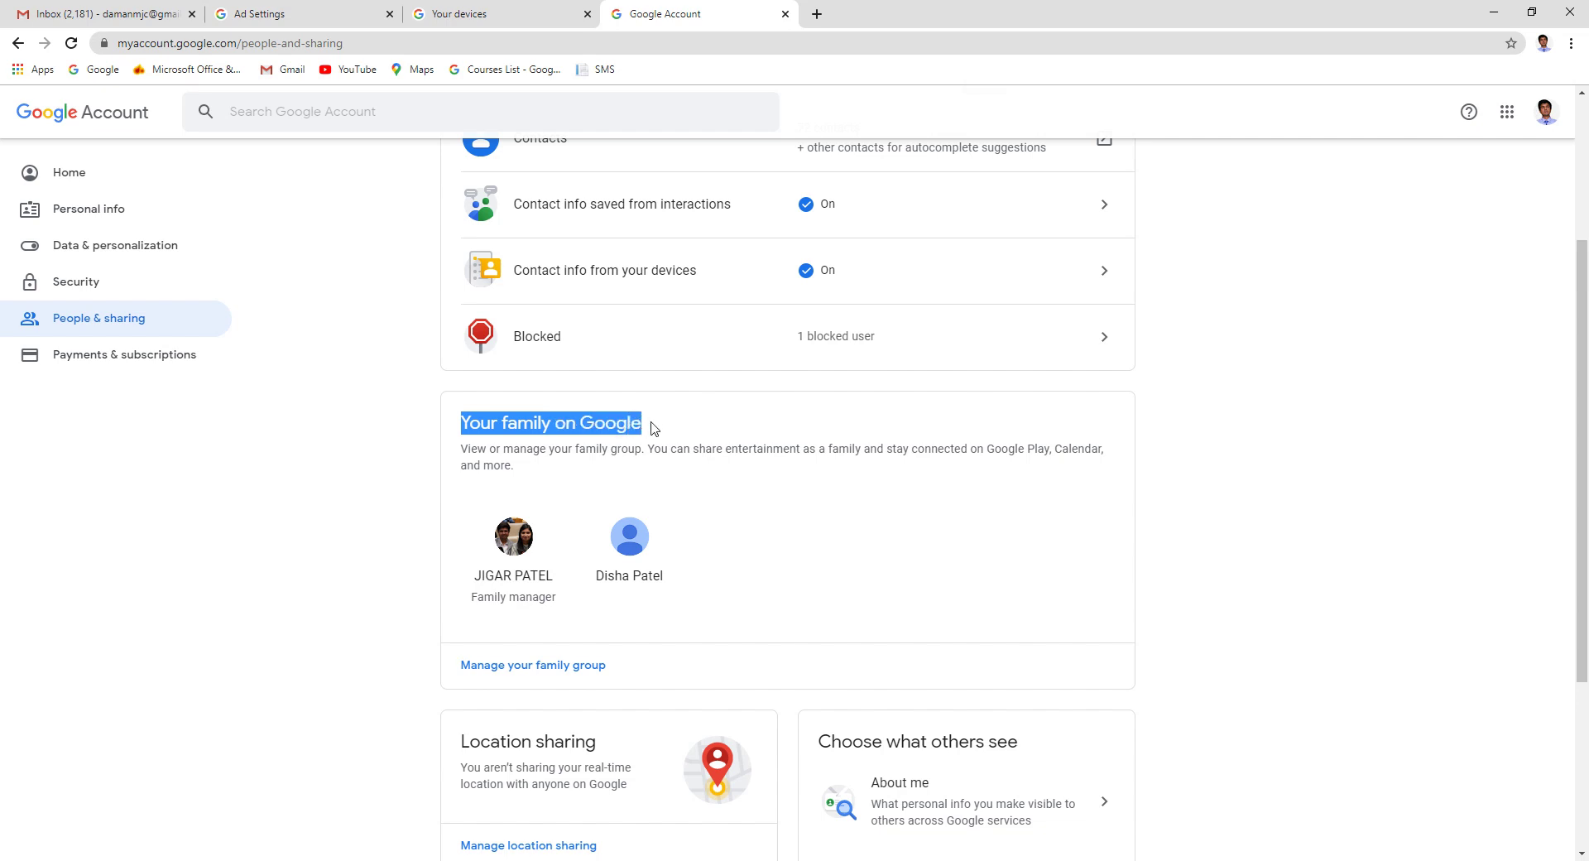
left_click(686, 414)
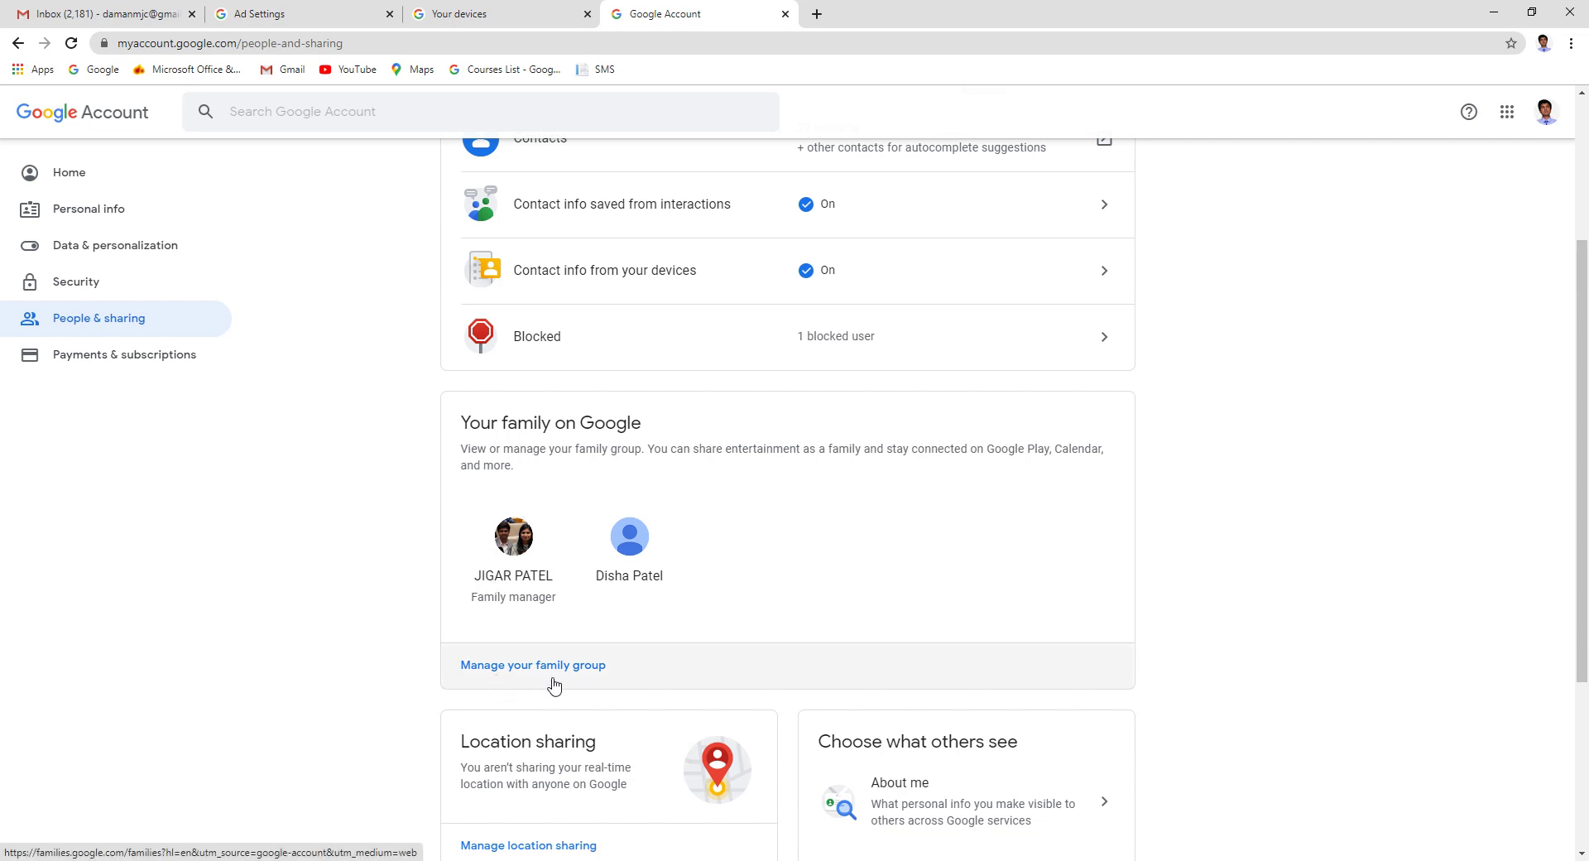
Open the family group management page, send an invitation to the first suggested contact, and return to the family group
left_click(580, 680)
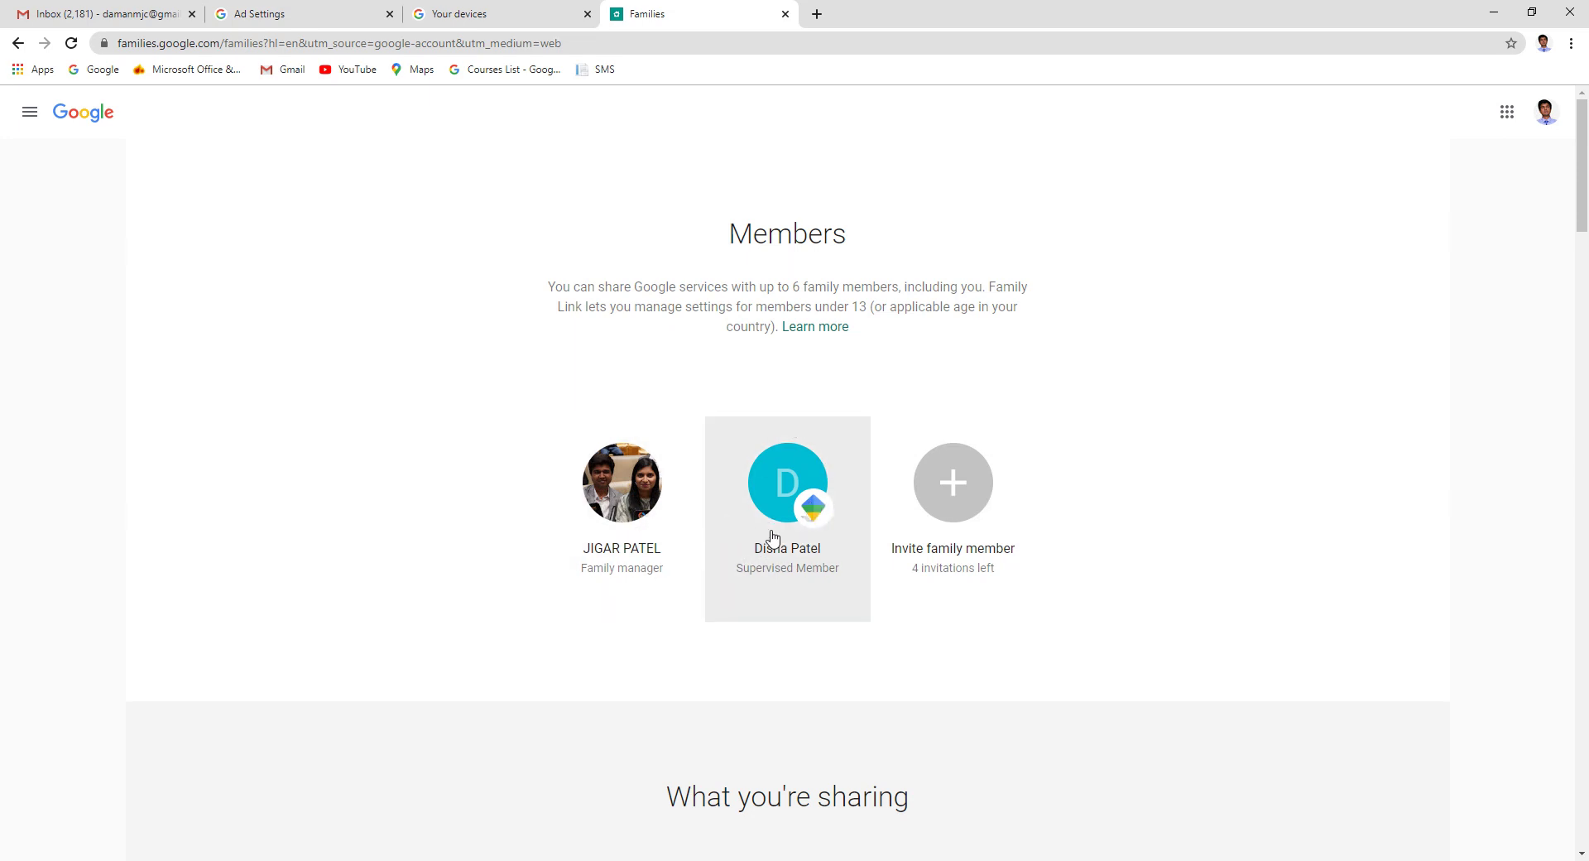
left_click(956, 509)
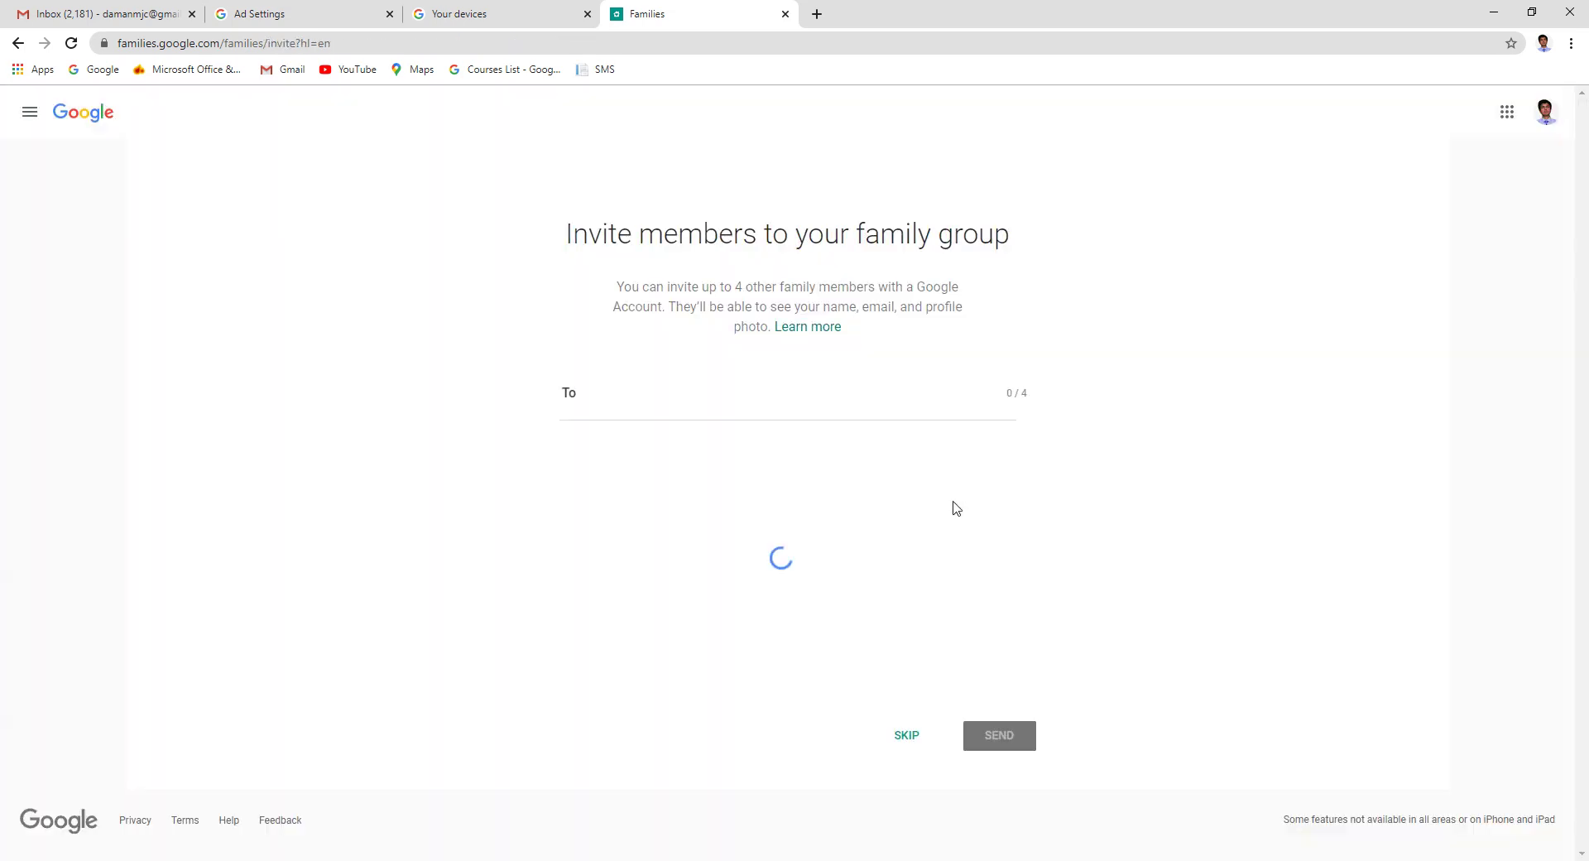
left_click(668, 400)
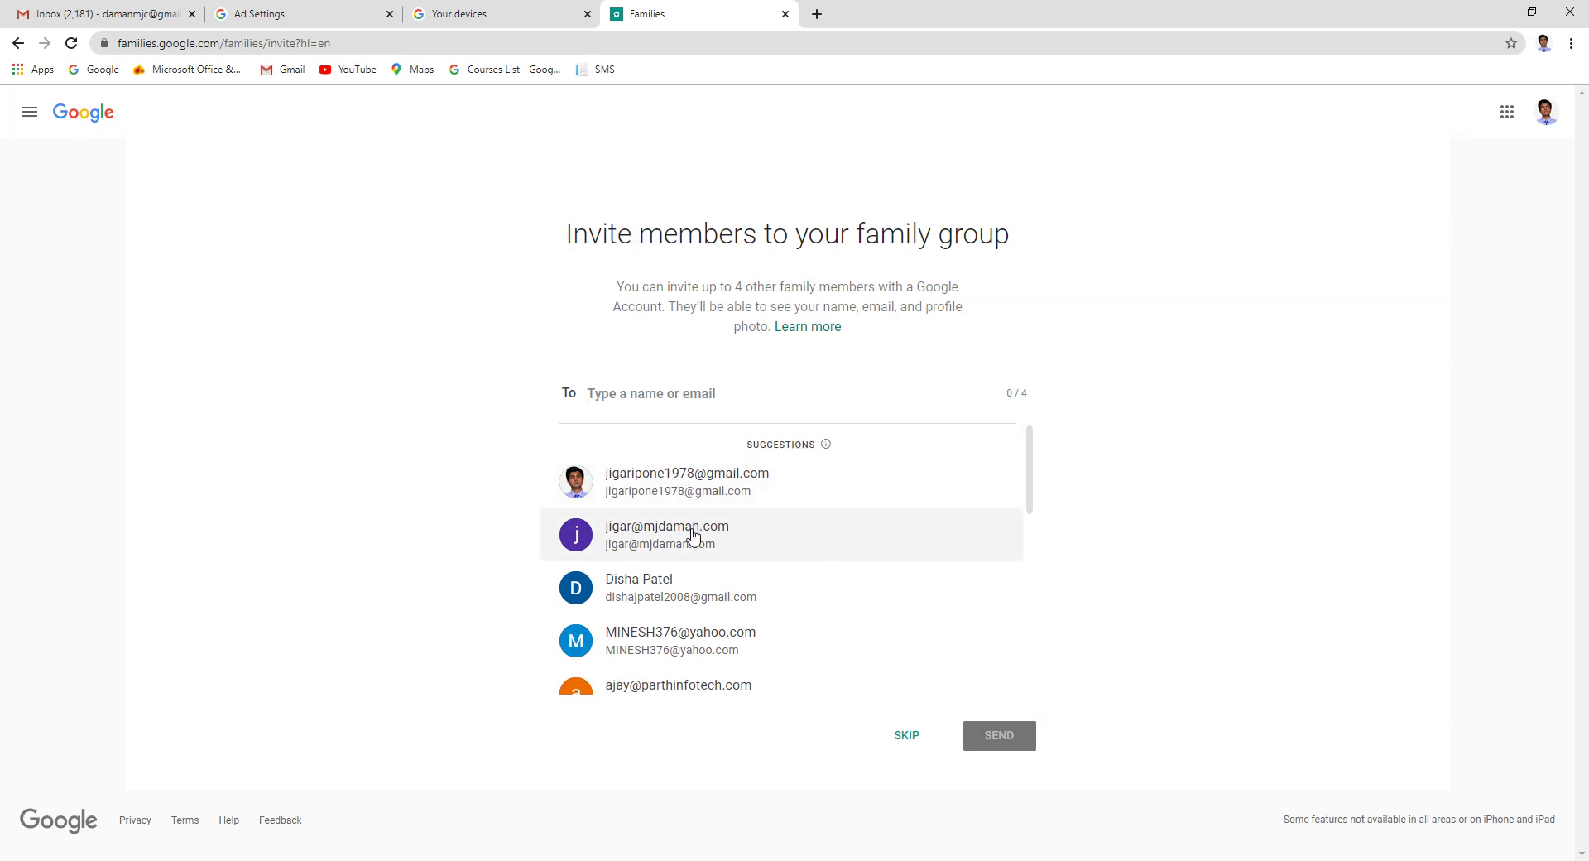
left_click(703, 487)
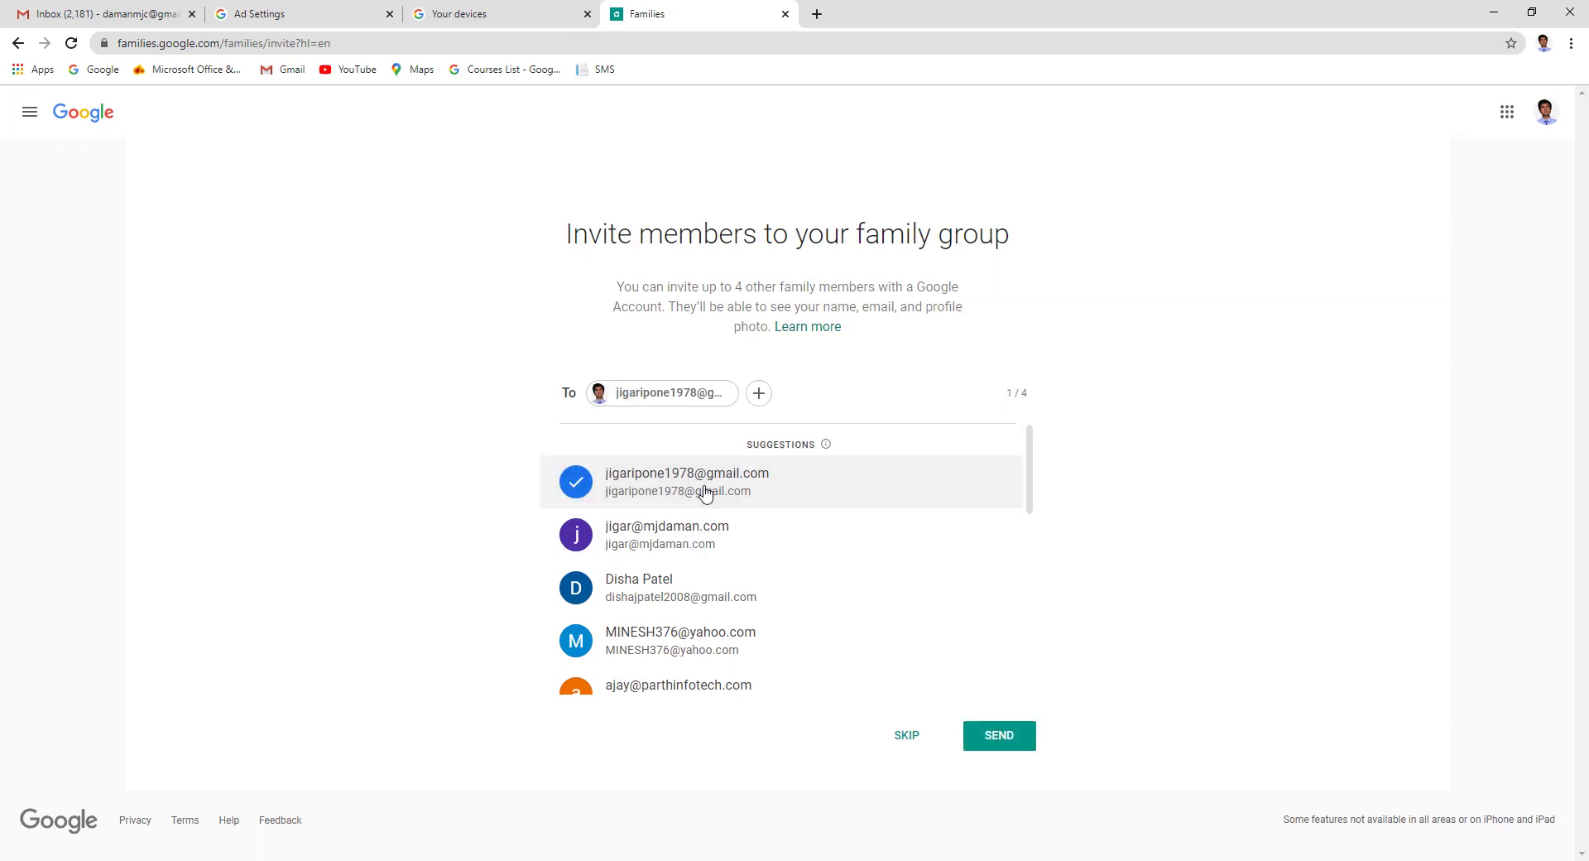
left_click(1001, 737)
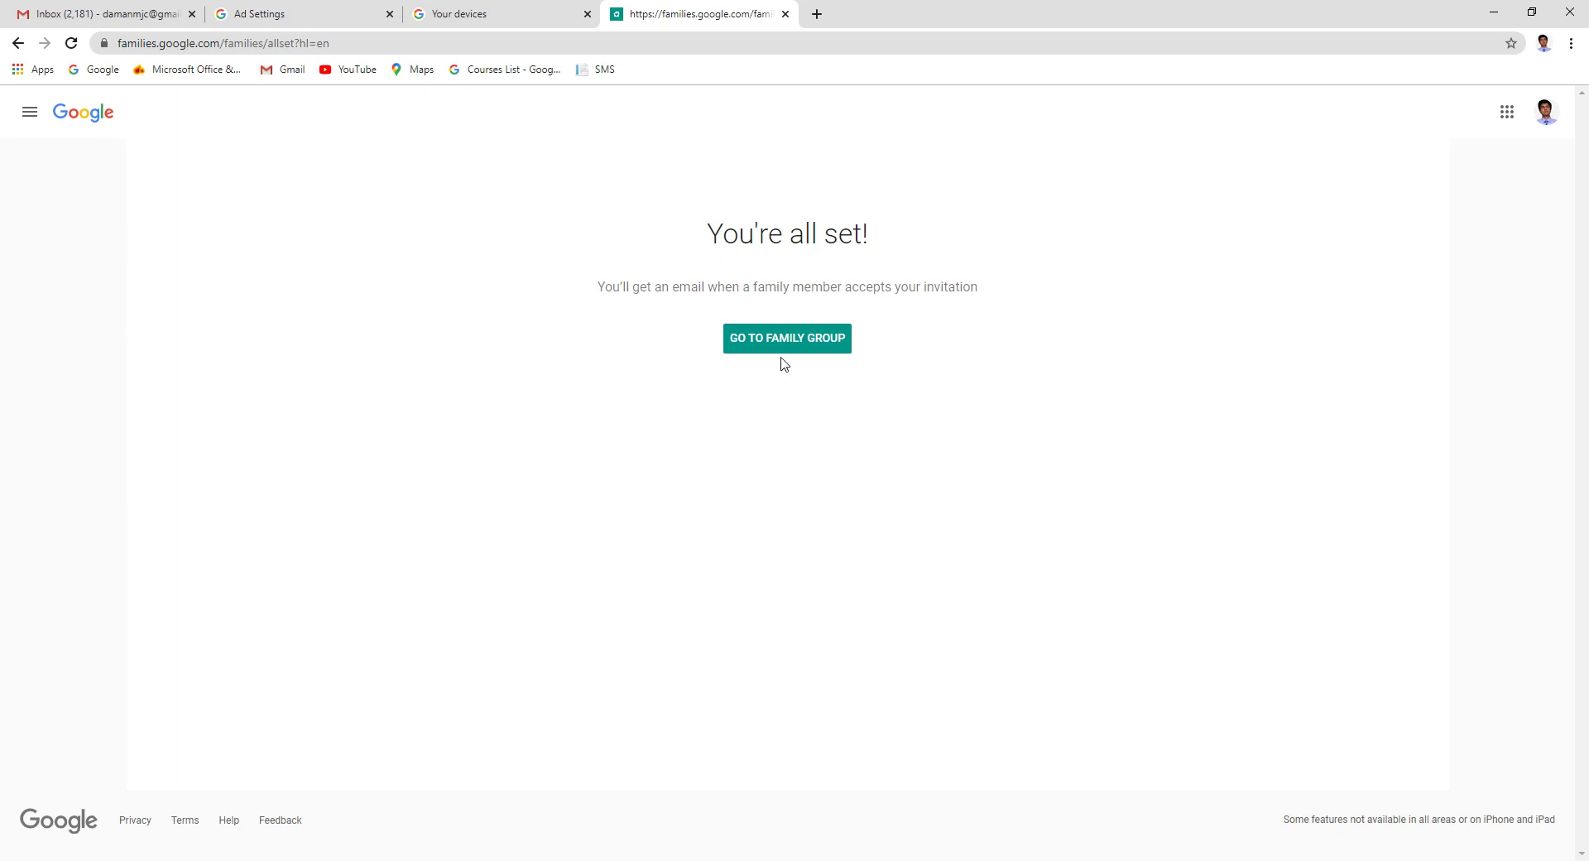
left_click(782, 343)
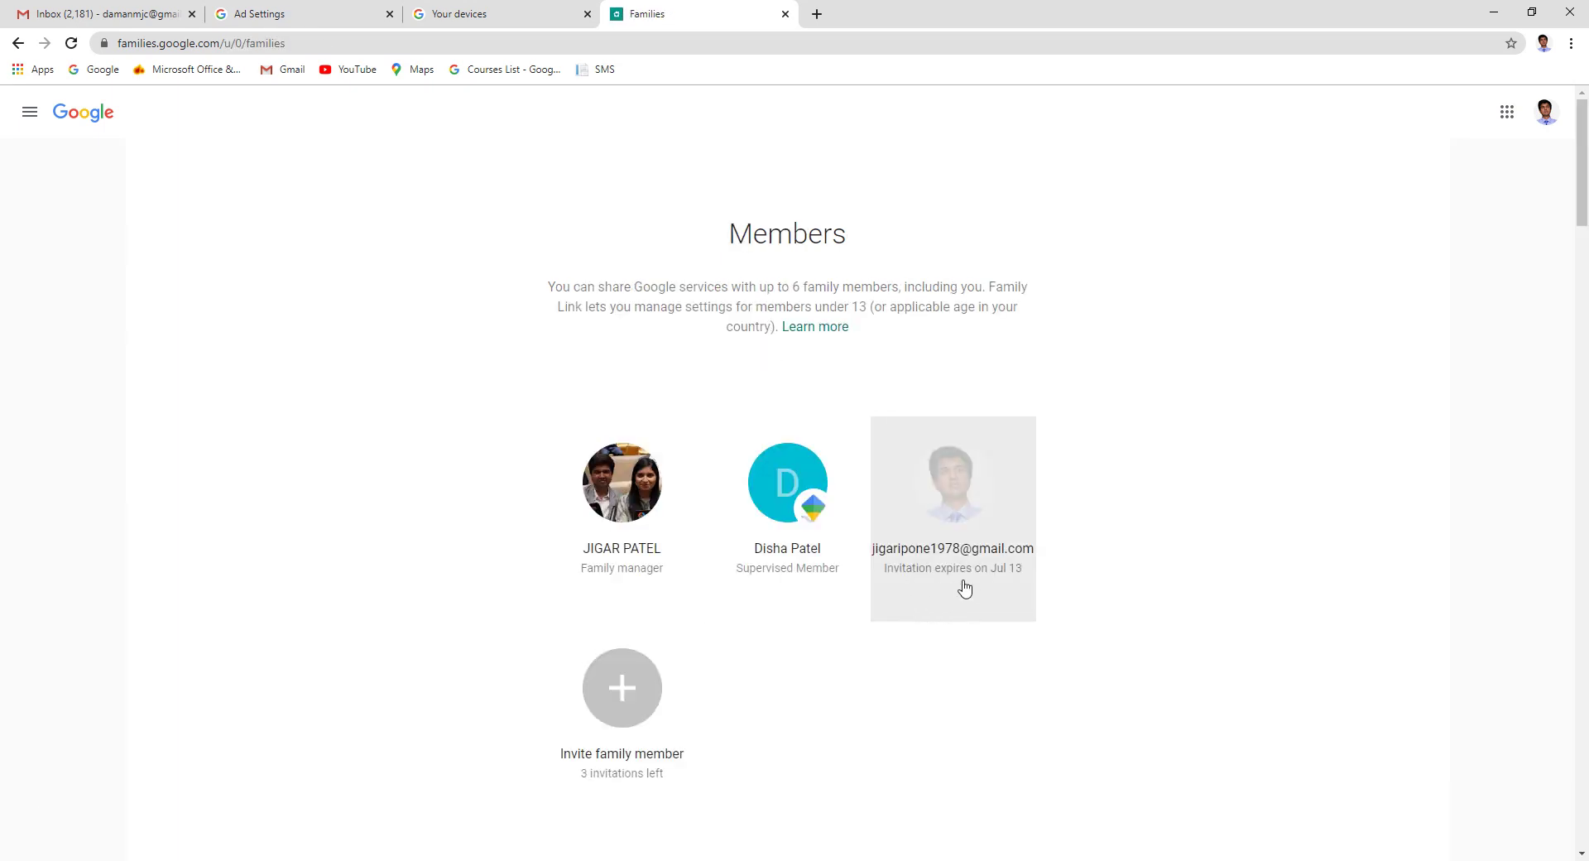
left_click(920, 548)
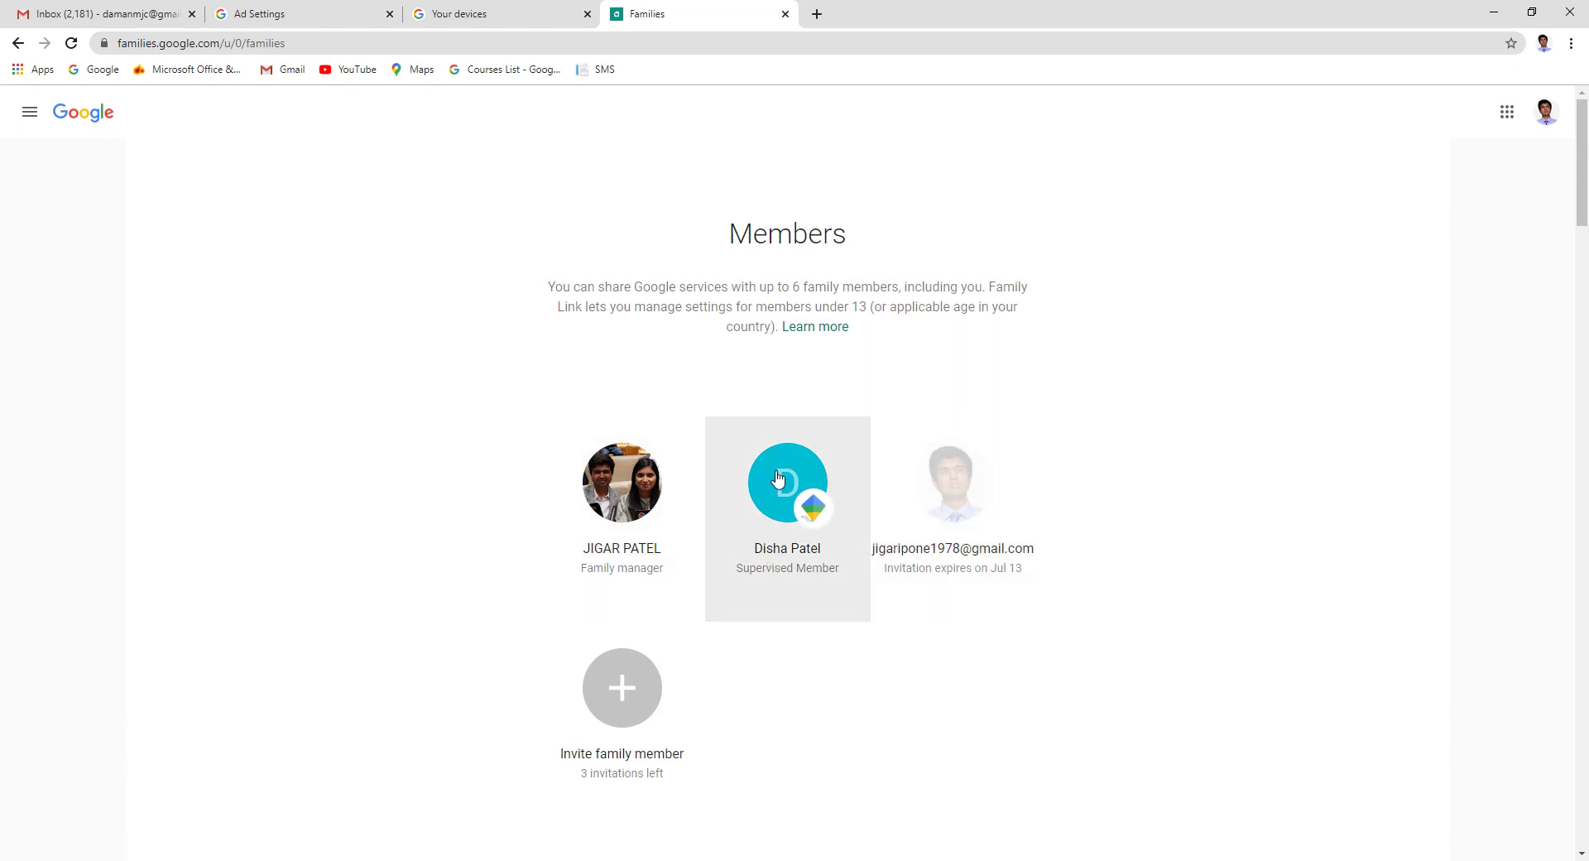
Open the supervised member's Family Link settings and review the Parent settings, highlighting the section heading and the member's name
left_click(778, 519)
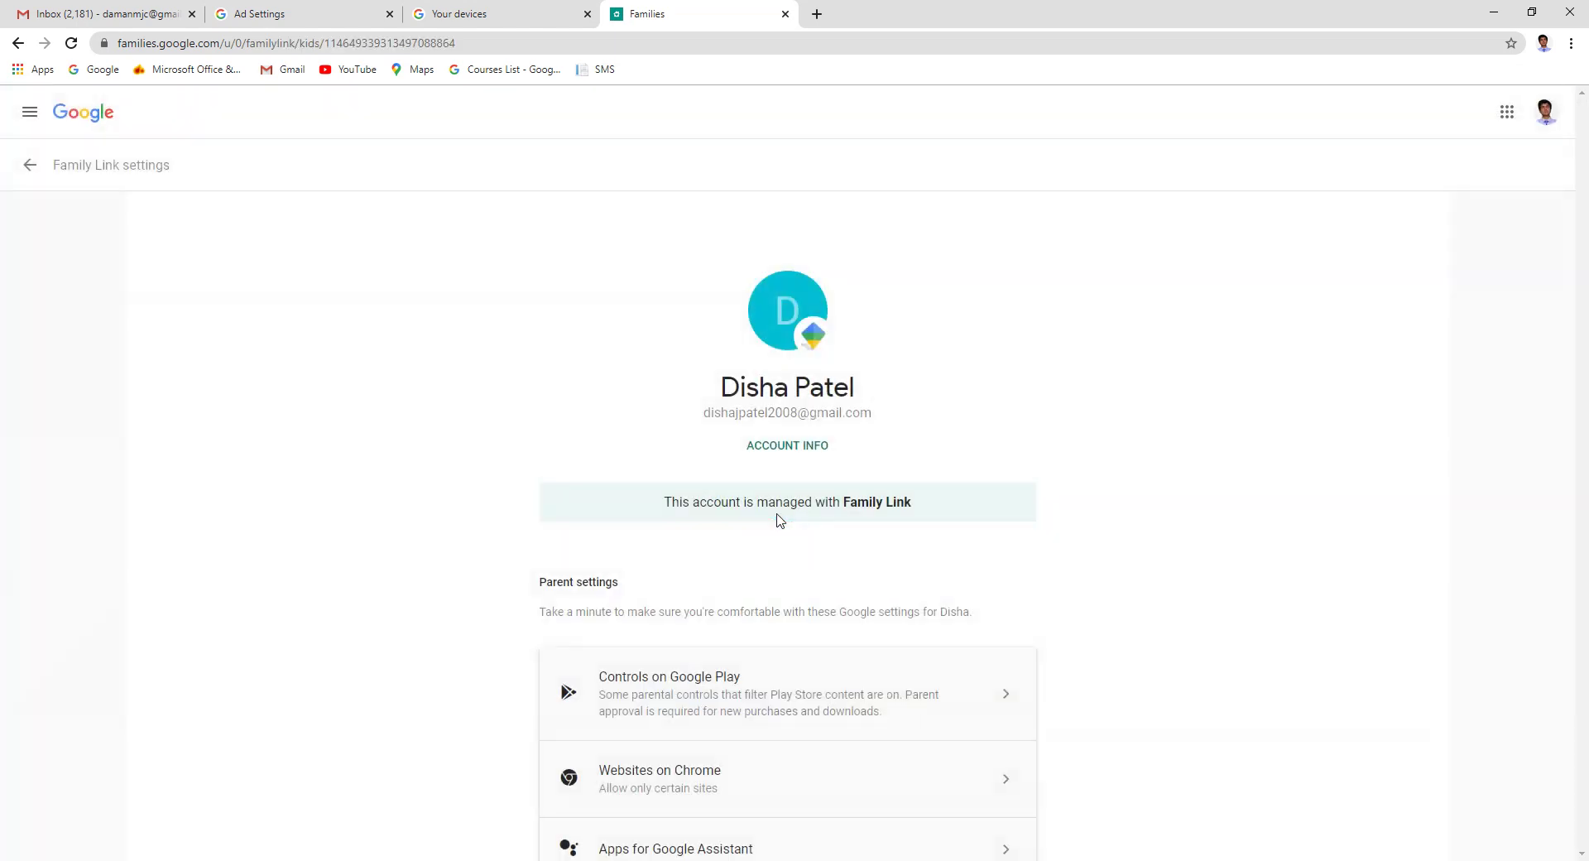
scroll(778, 519, "down", 1)
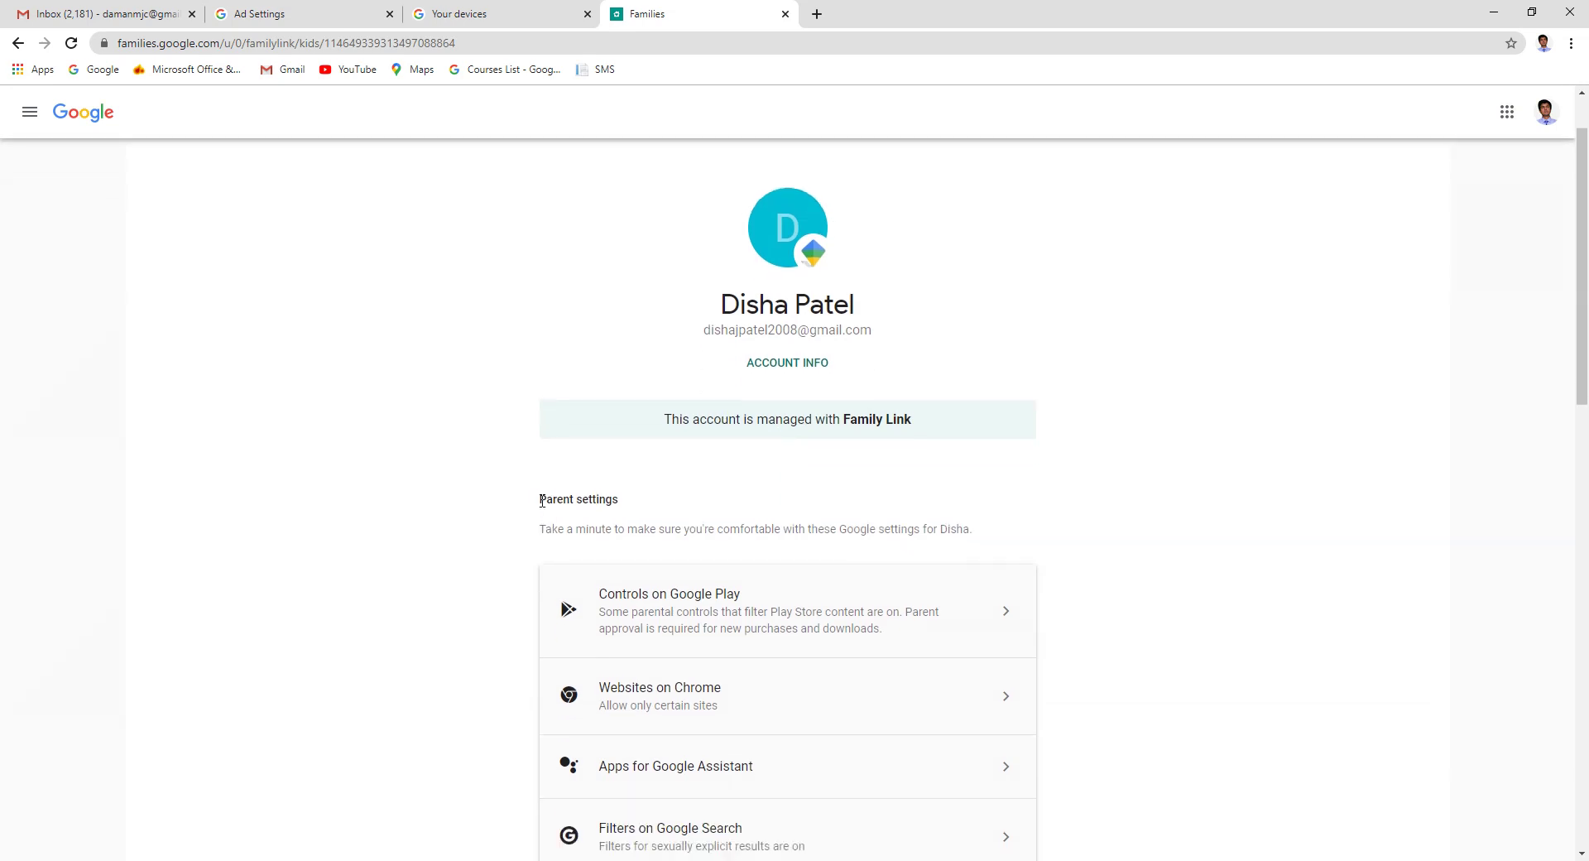
left_click_drag(540, 501, 622, 505)
left_click_drag(722, 313, 879, 315)
scroll(662, 550, "down", 2)
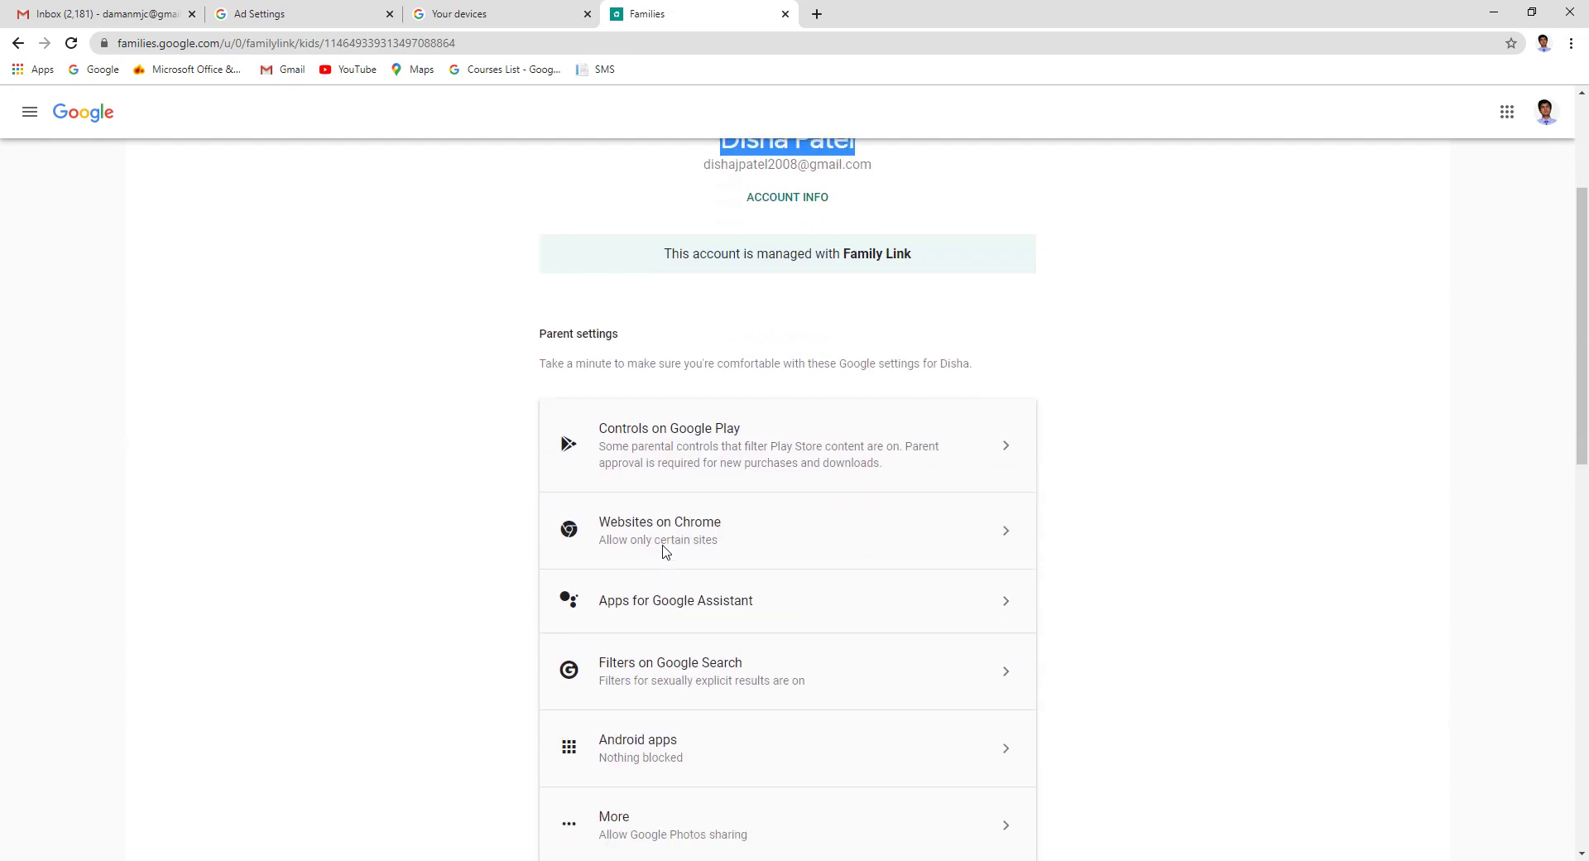
scroll(687, 703, "up", 1)
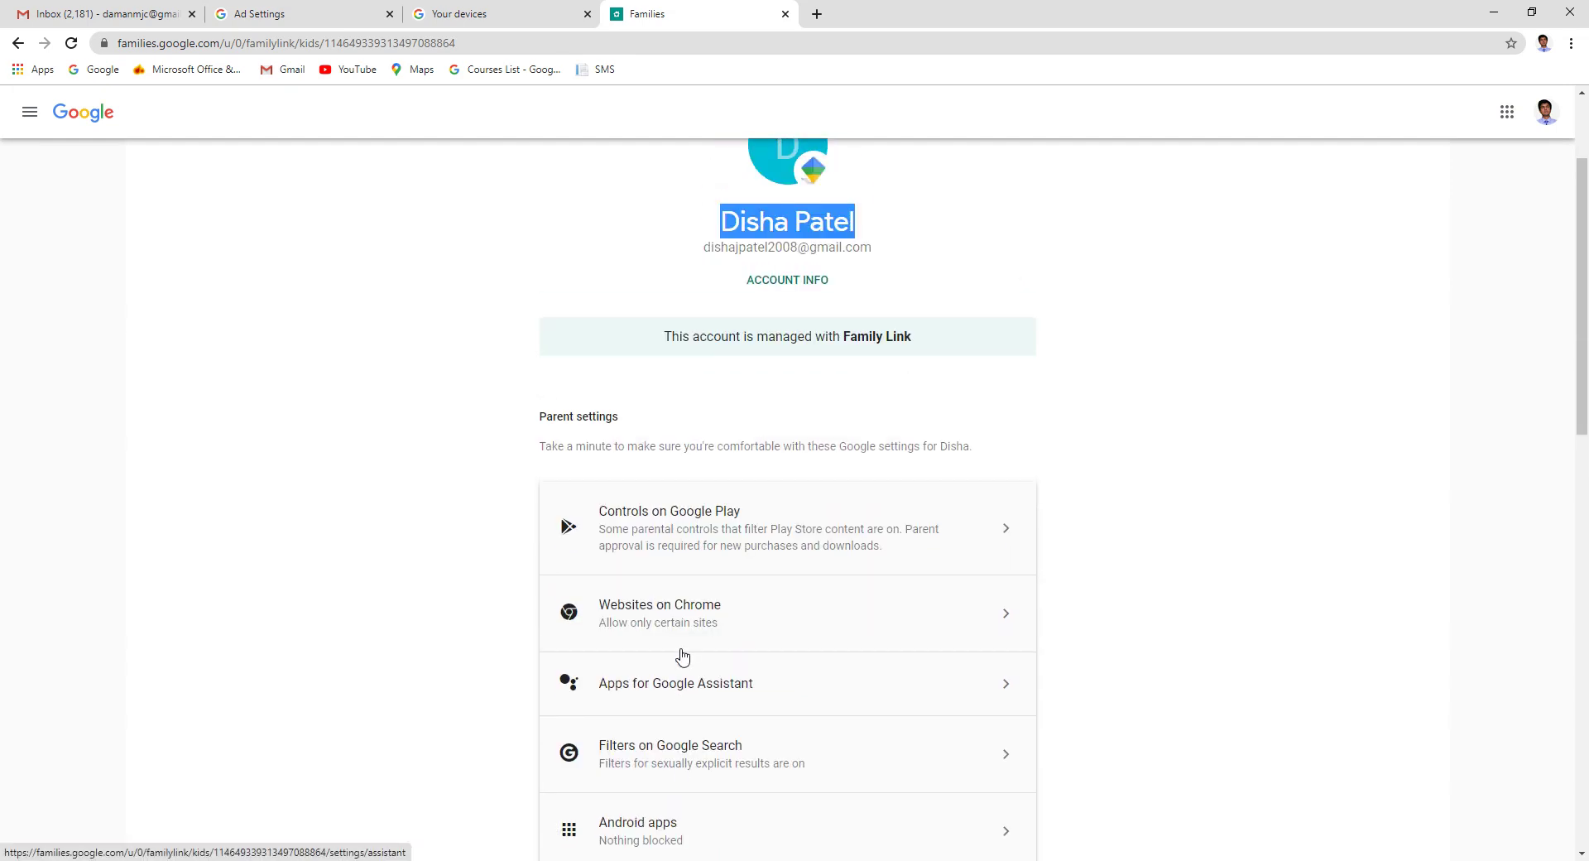
Highlight the supervised member's e-mail address and look through the Parent settings list down to Device settings
left_click(705, 254)
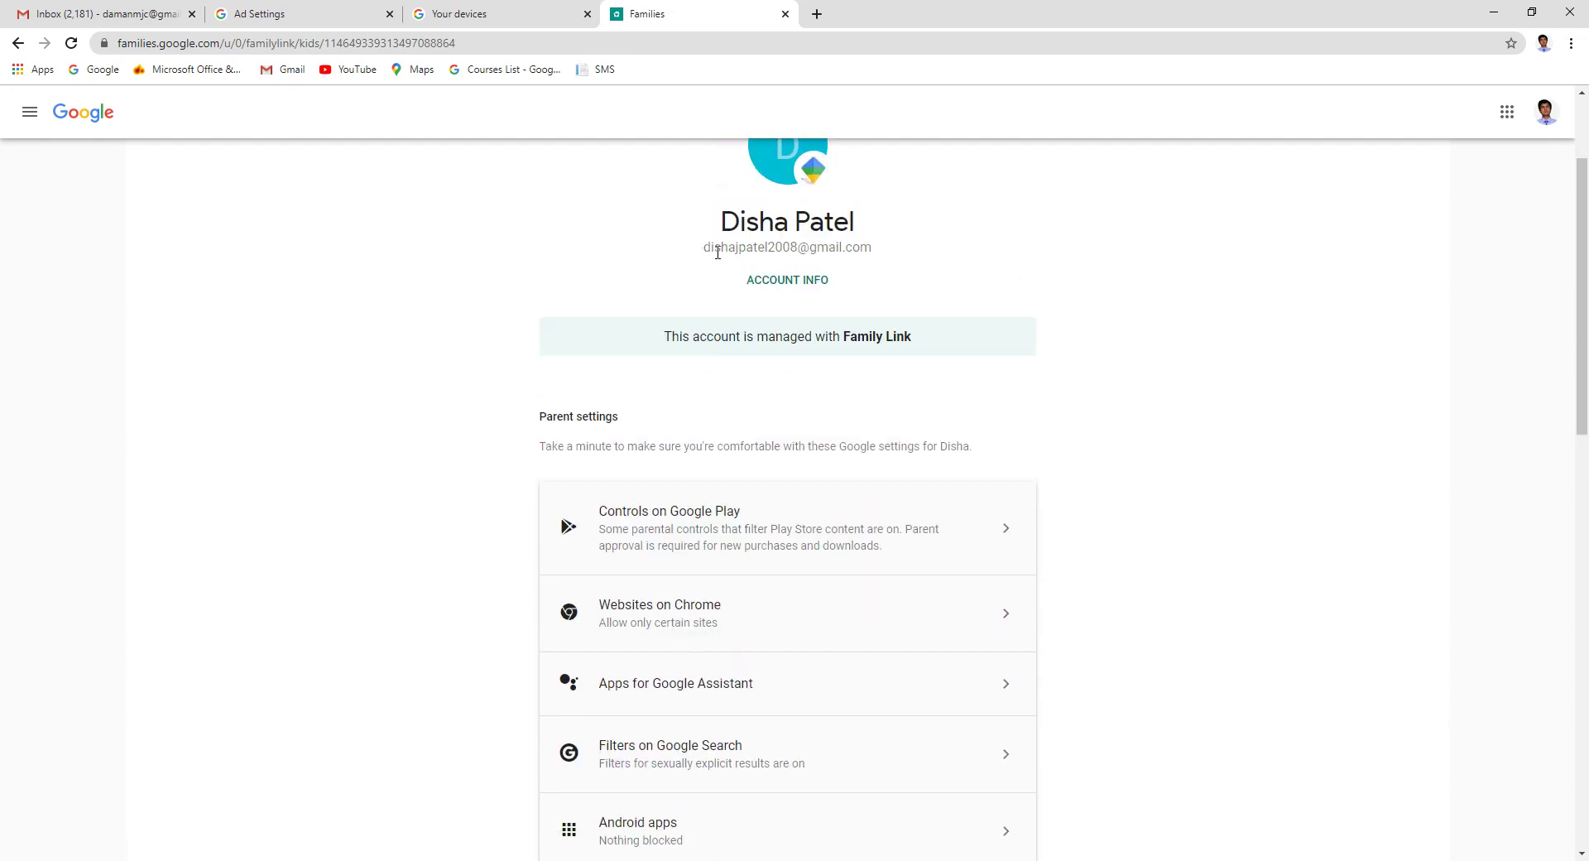
left_click_drag(709, 250, 886, 248)
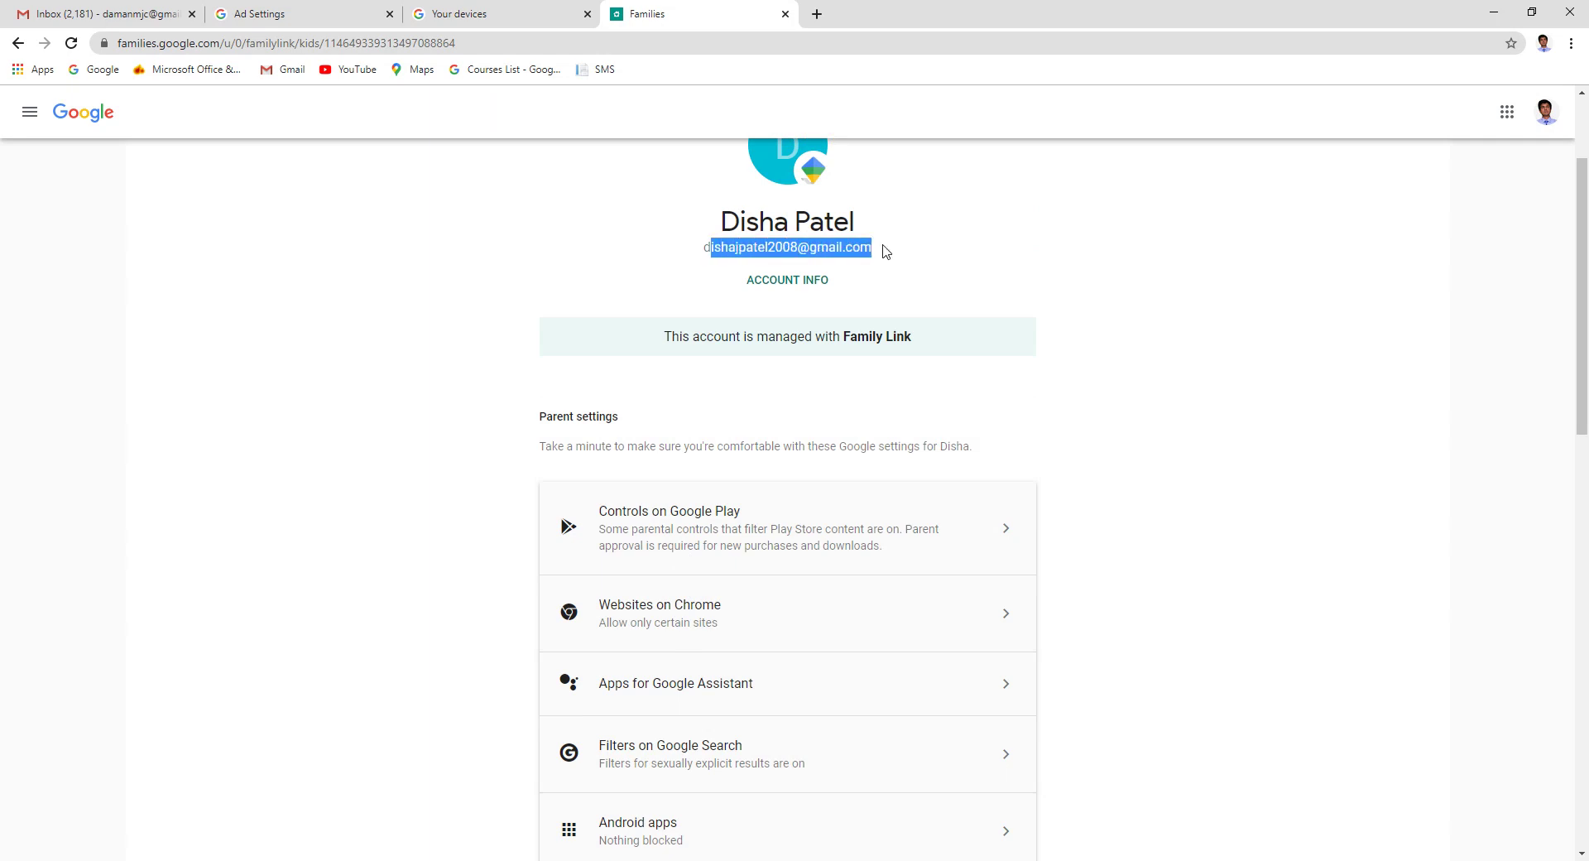
left_click(888, 275)
scroll(784, 463, "down", 1)
scroll(783, 463, "down", 2)
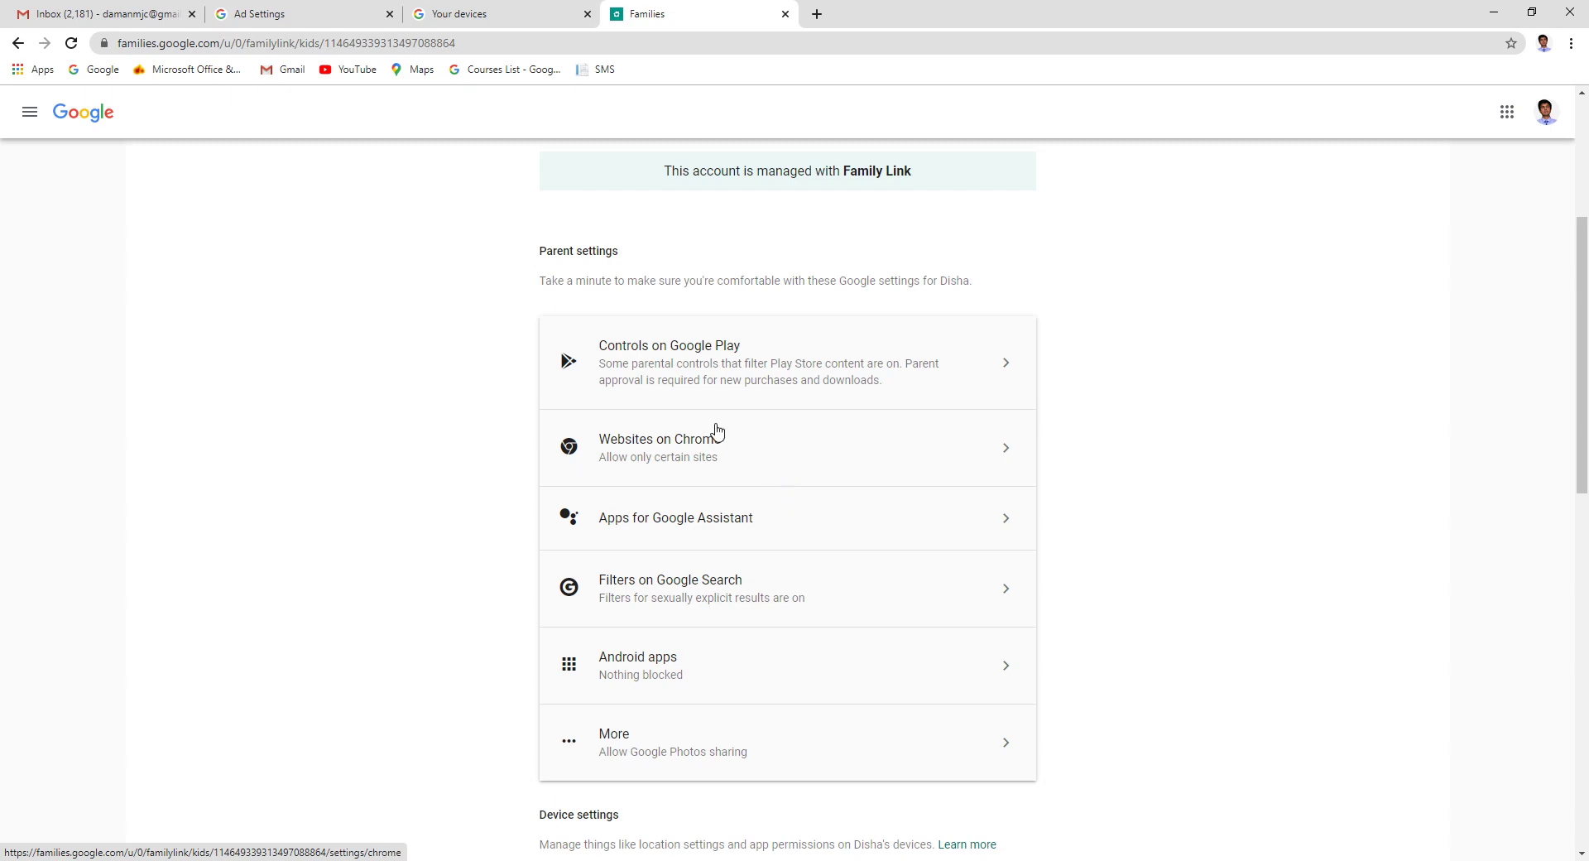
Open Controls on Google Play and review the Apps & games and Movies content restrictions
left_click(686, 379)
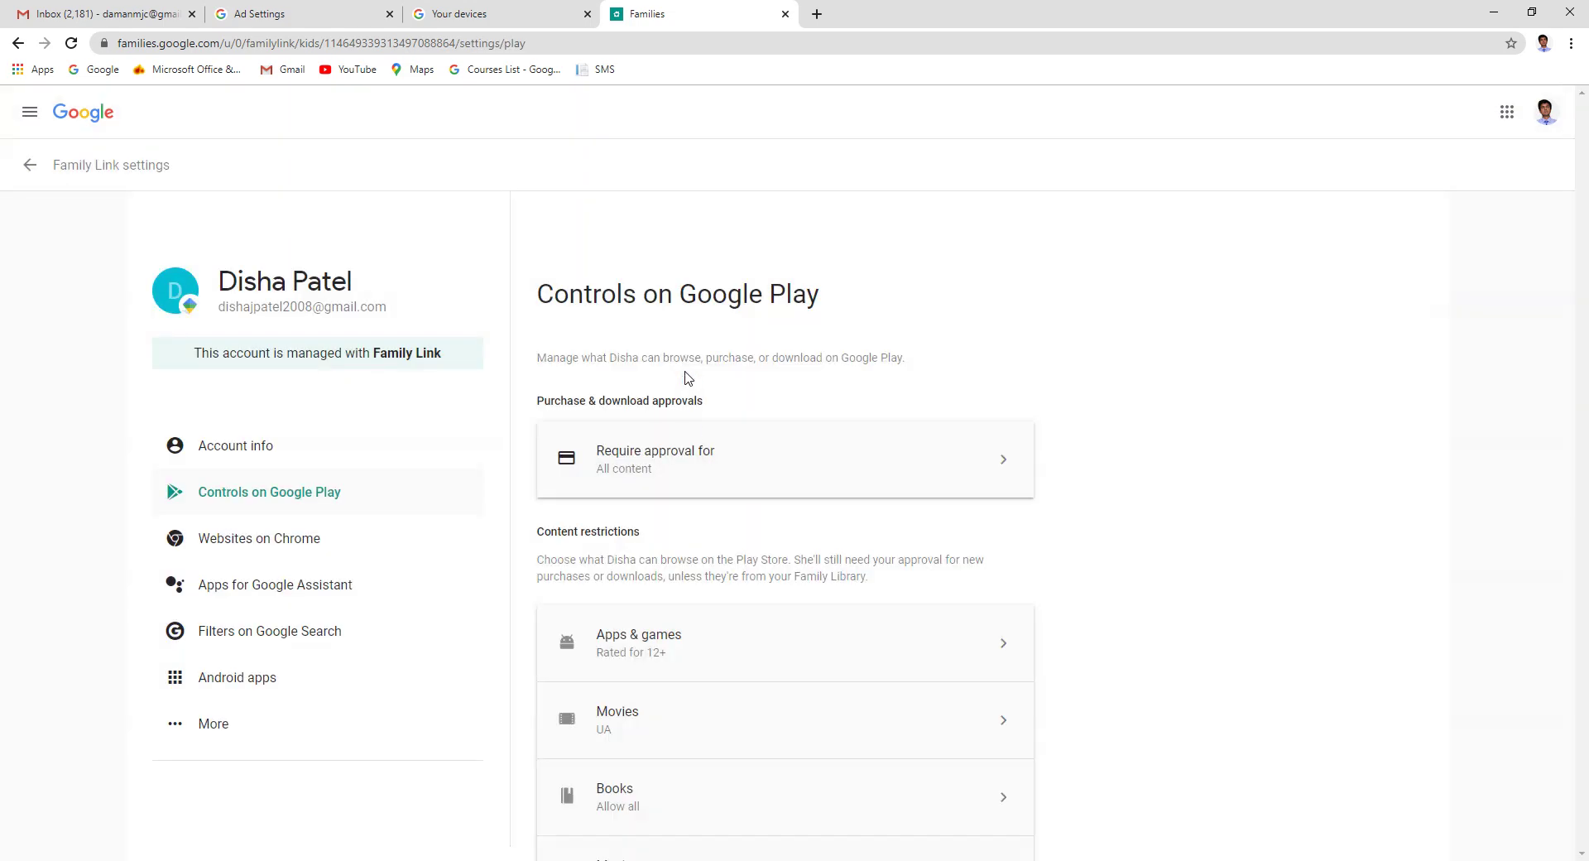
scroll(707, 459, "down", 1)
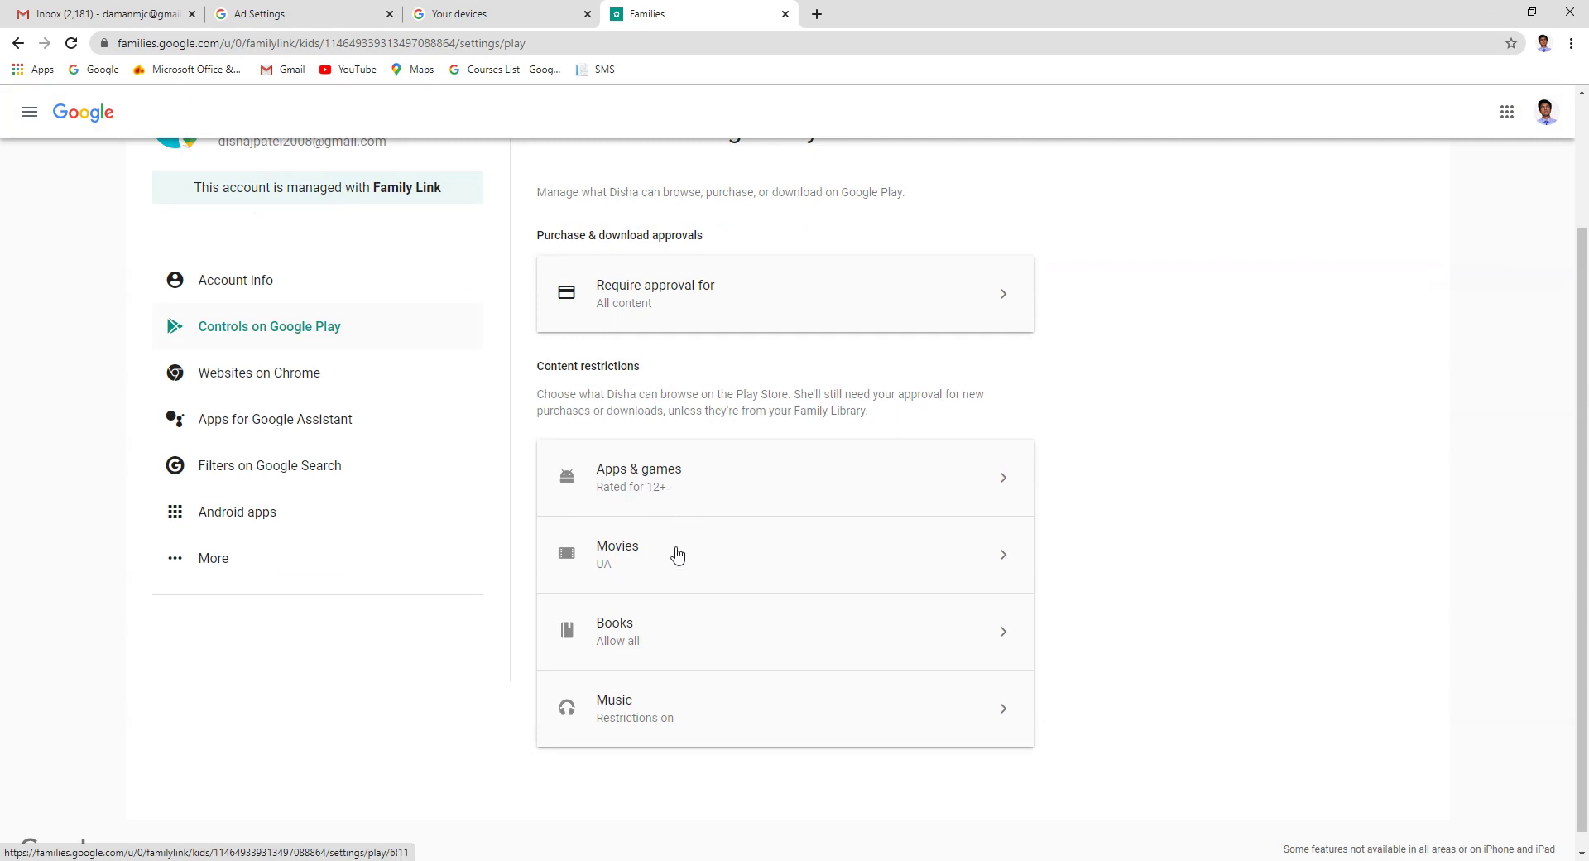
left_click(674, 496)
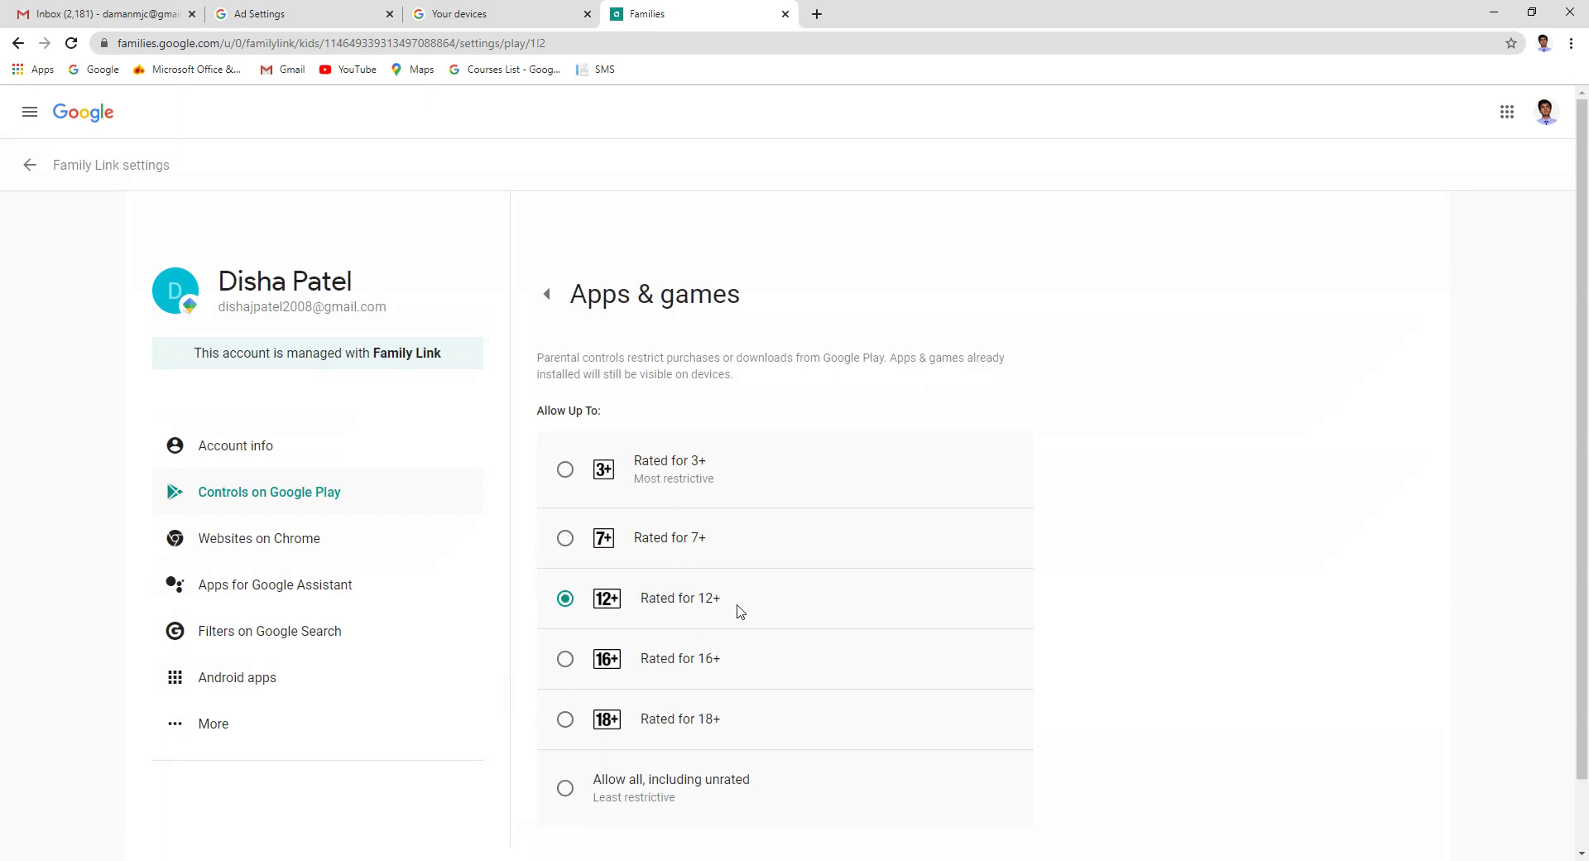
left_click(546, 297)
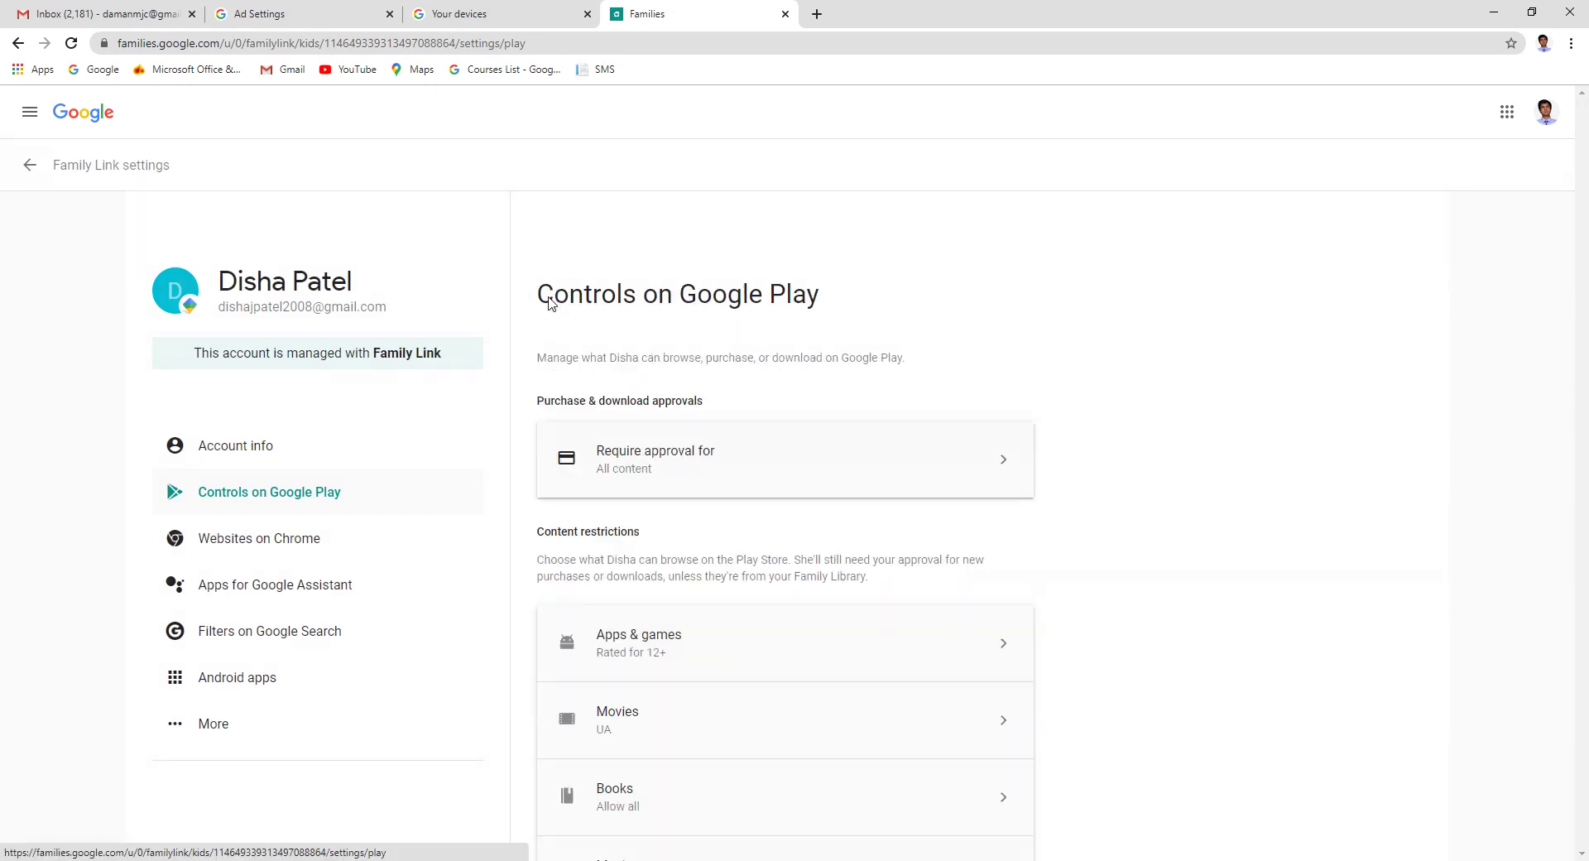
scroll(726, 562, "down", 2)
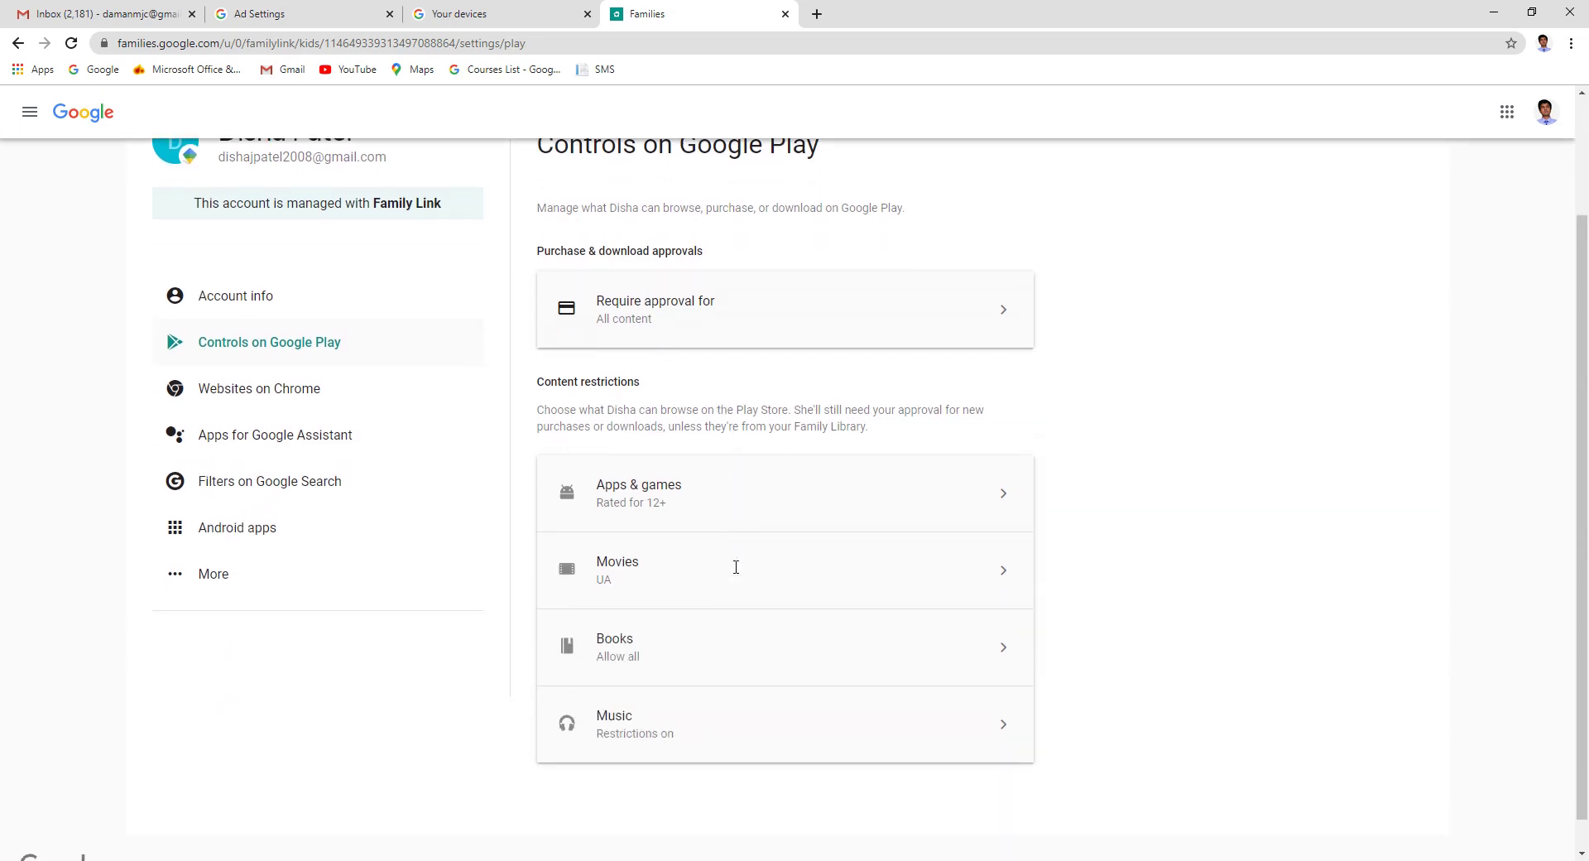
left_click(625, 564)
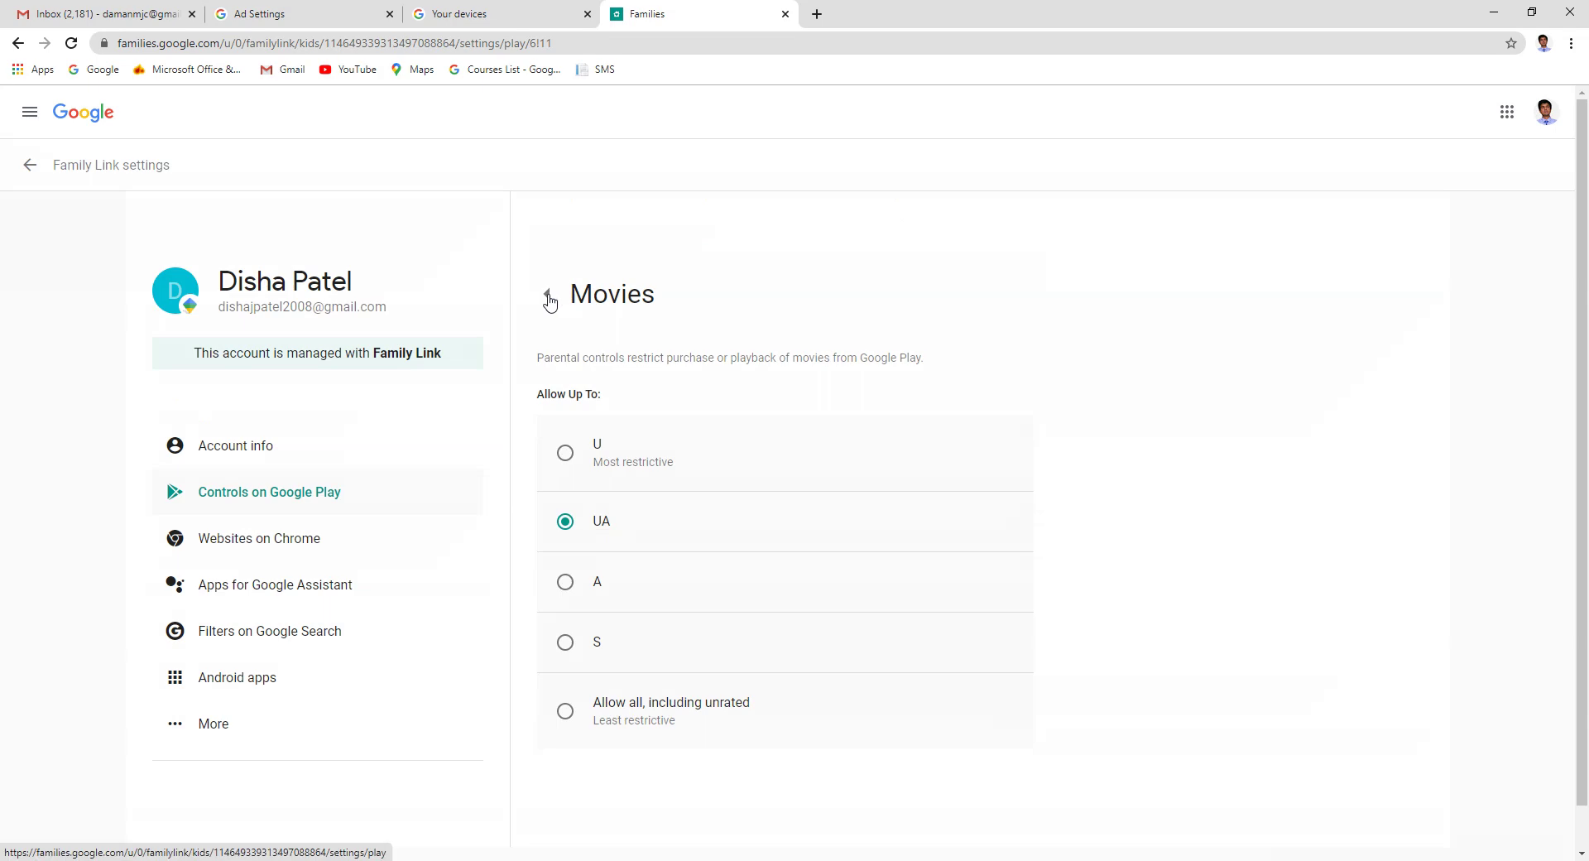
left_click(548, 296)
scroll(736, 660, "down", 2)
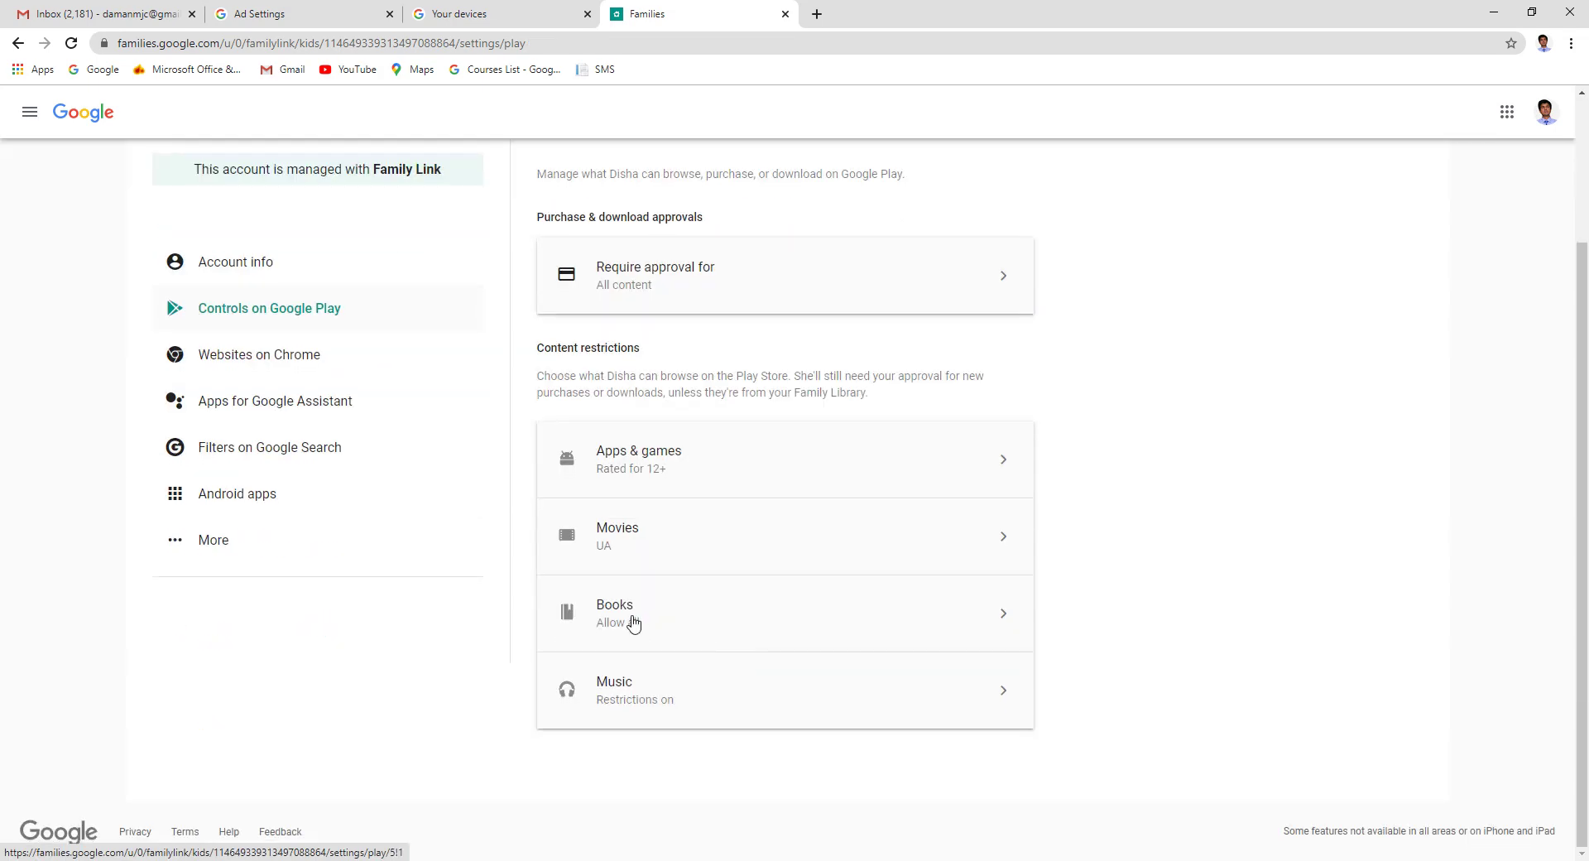
Review the member's Websites on Chrome, Account info, Activity controls under More, and Android apps settings, and return to the family members page
left_click(254, 364)
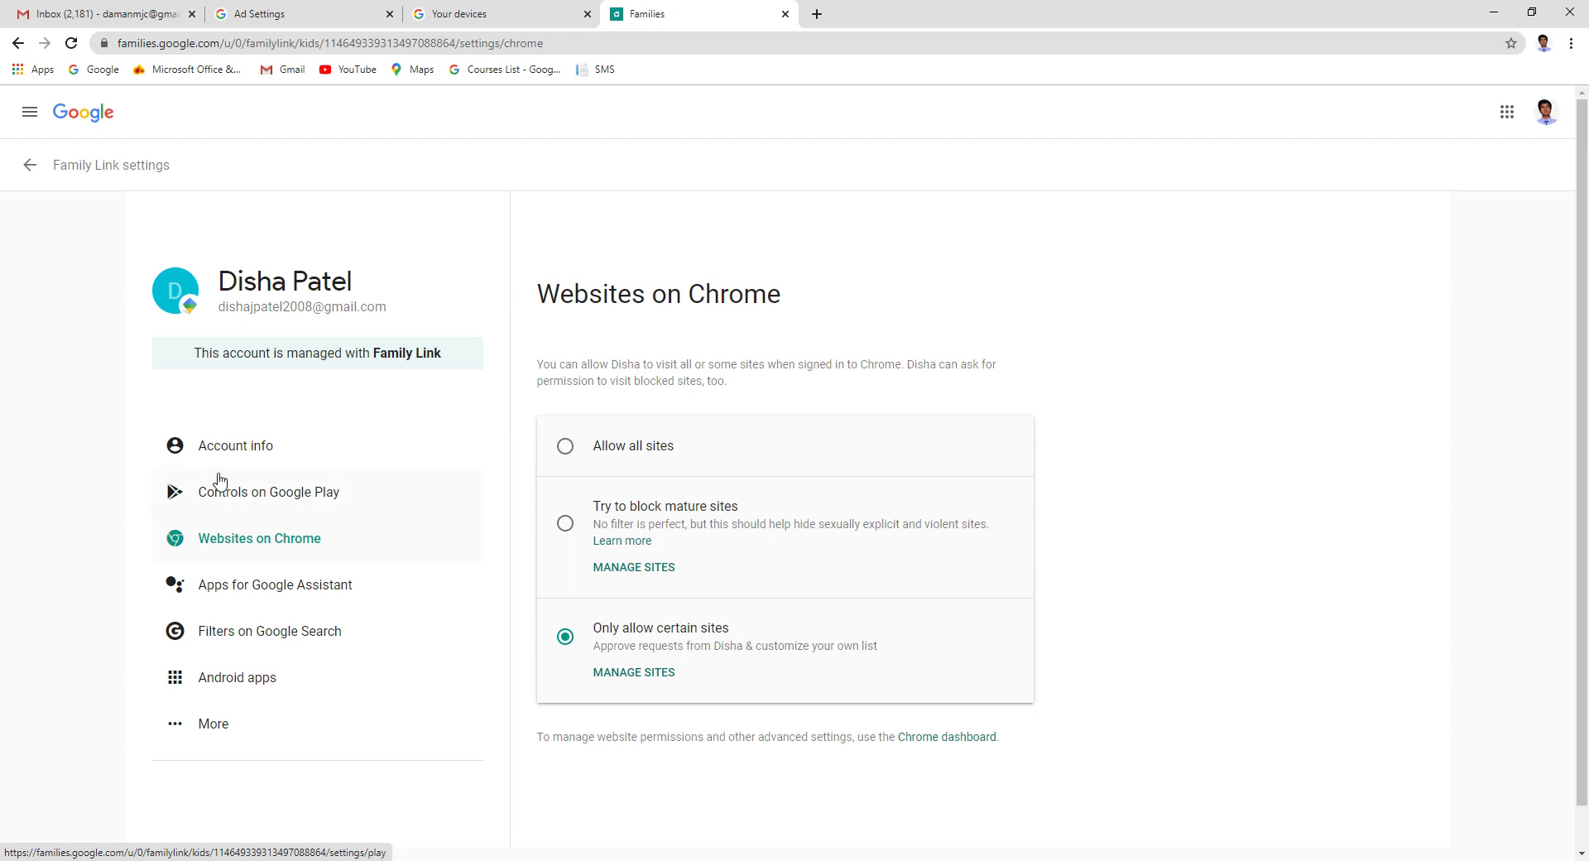
left_click(257, 453)
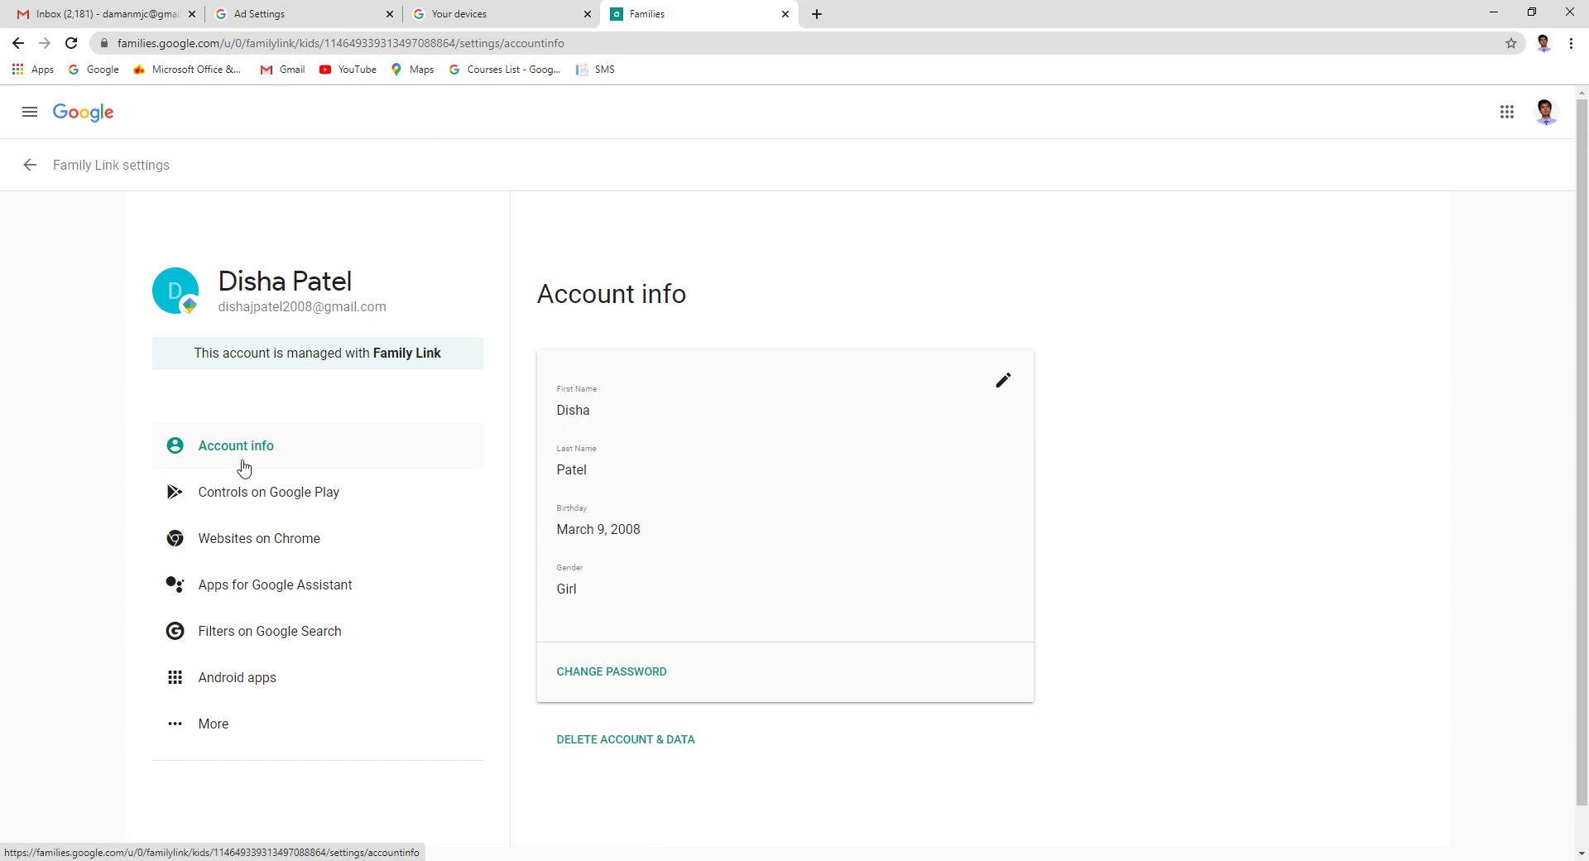
left_click(221, 726)
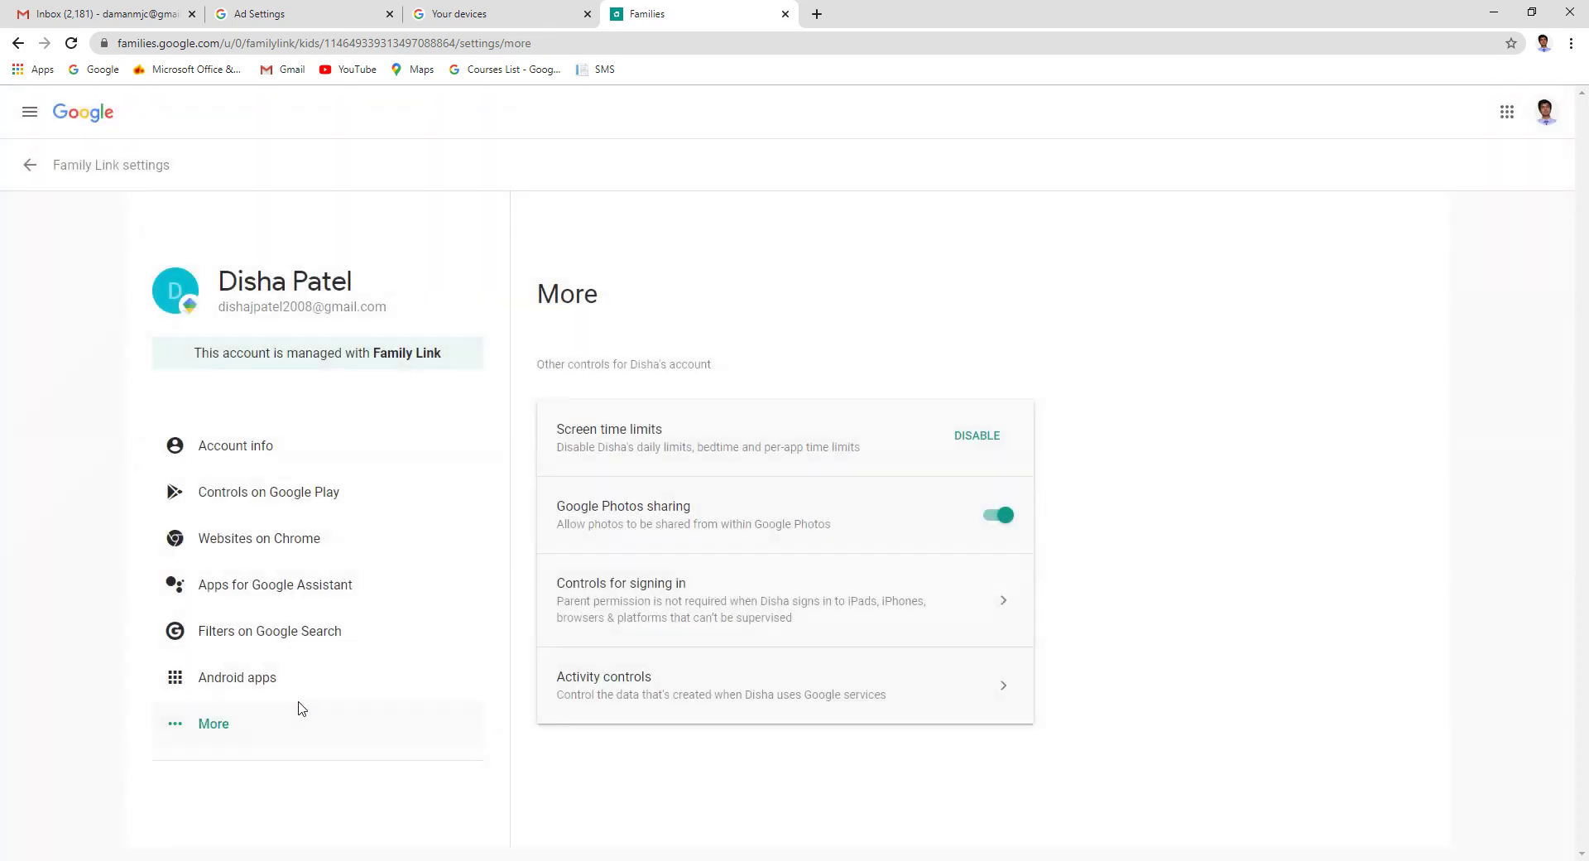
scroll(579, 571, "down", 1)
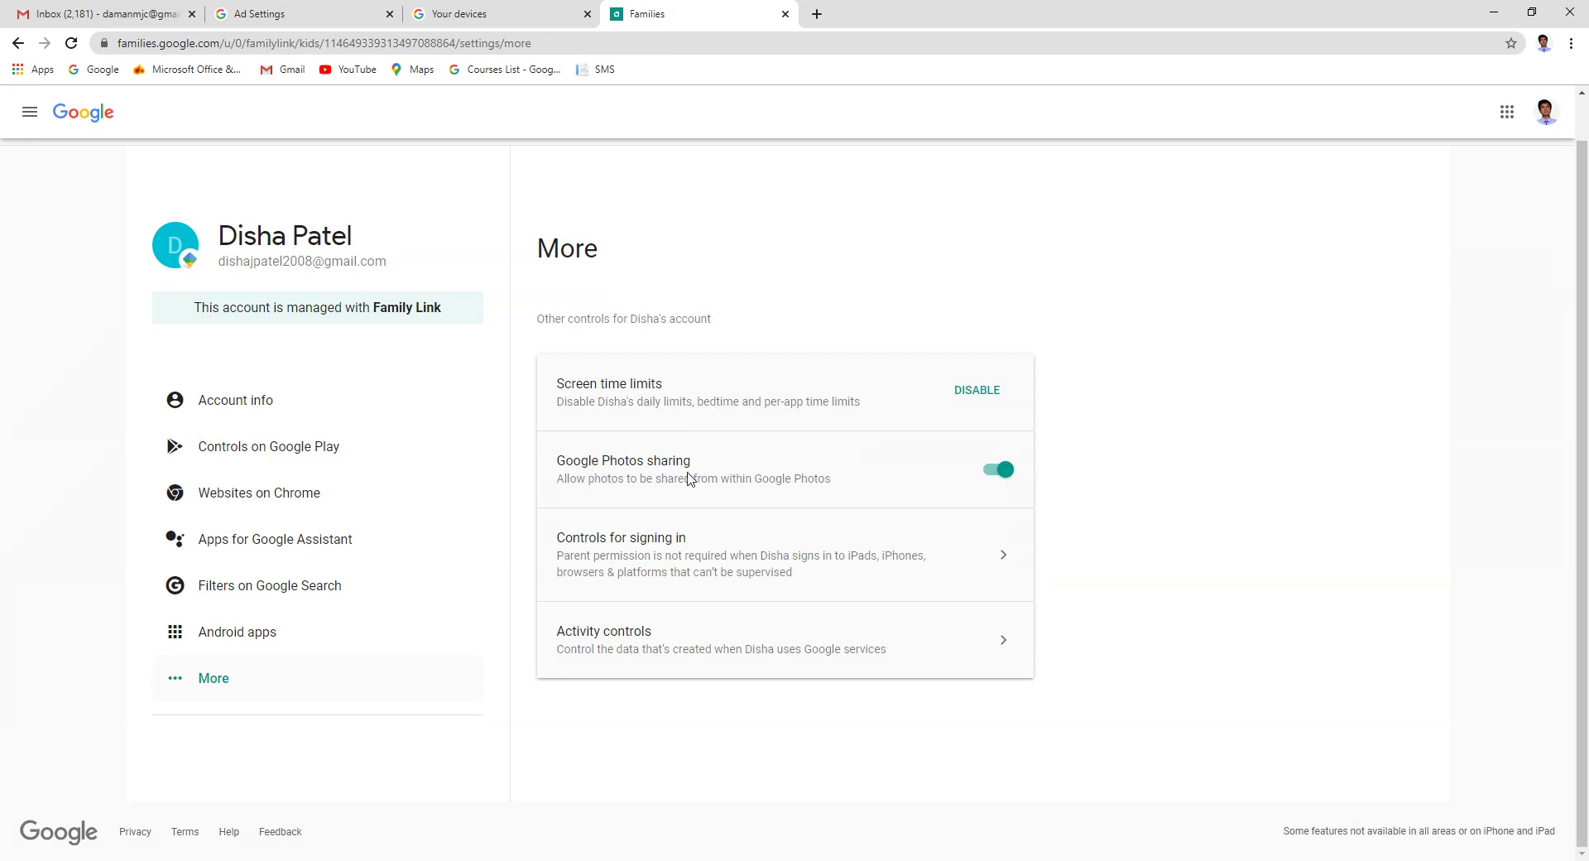
left_click(634, 654)
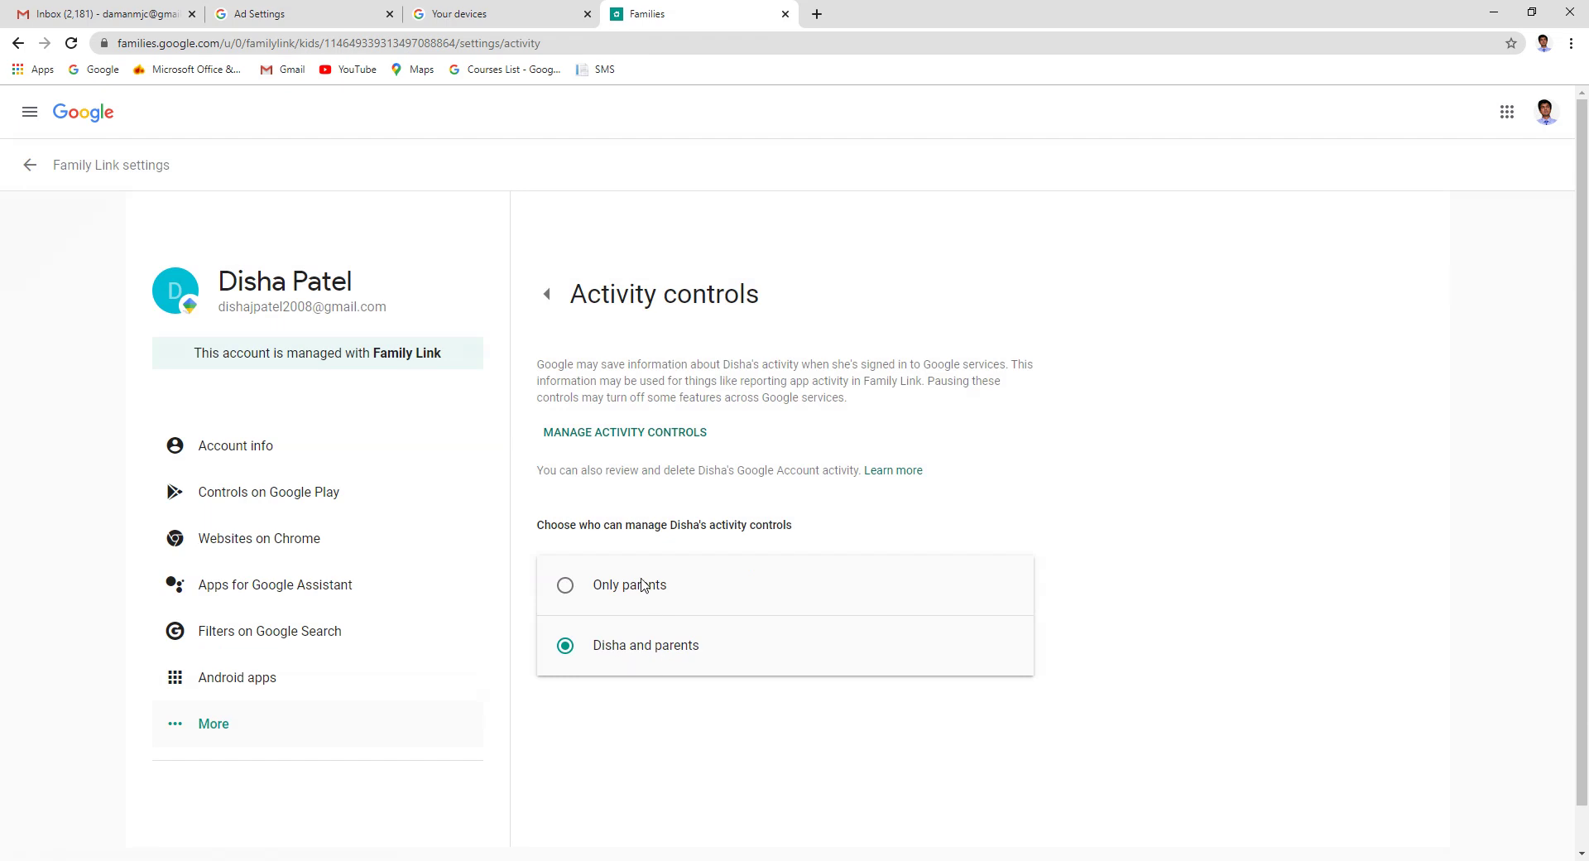
left_click(229, 684)
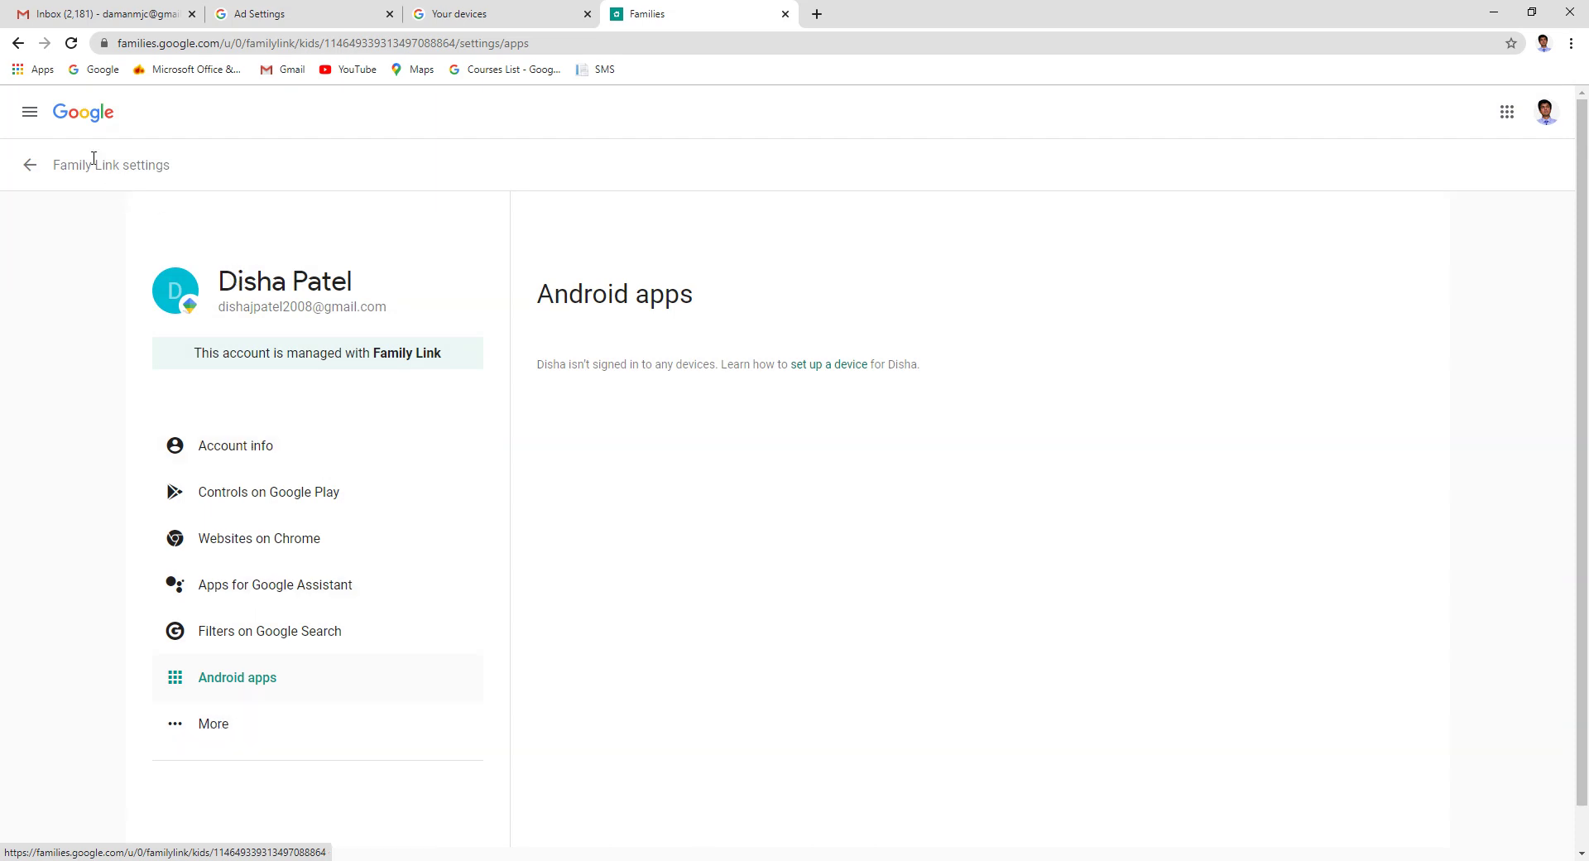
left_click(22, 172)
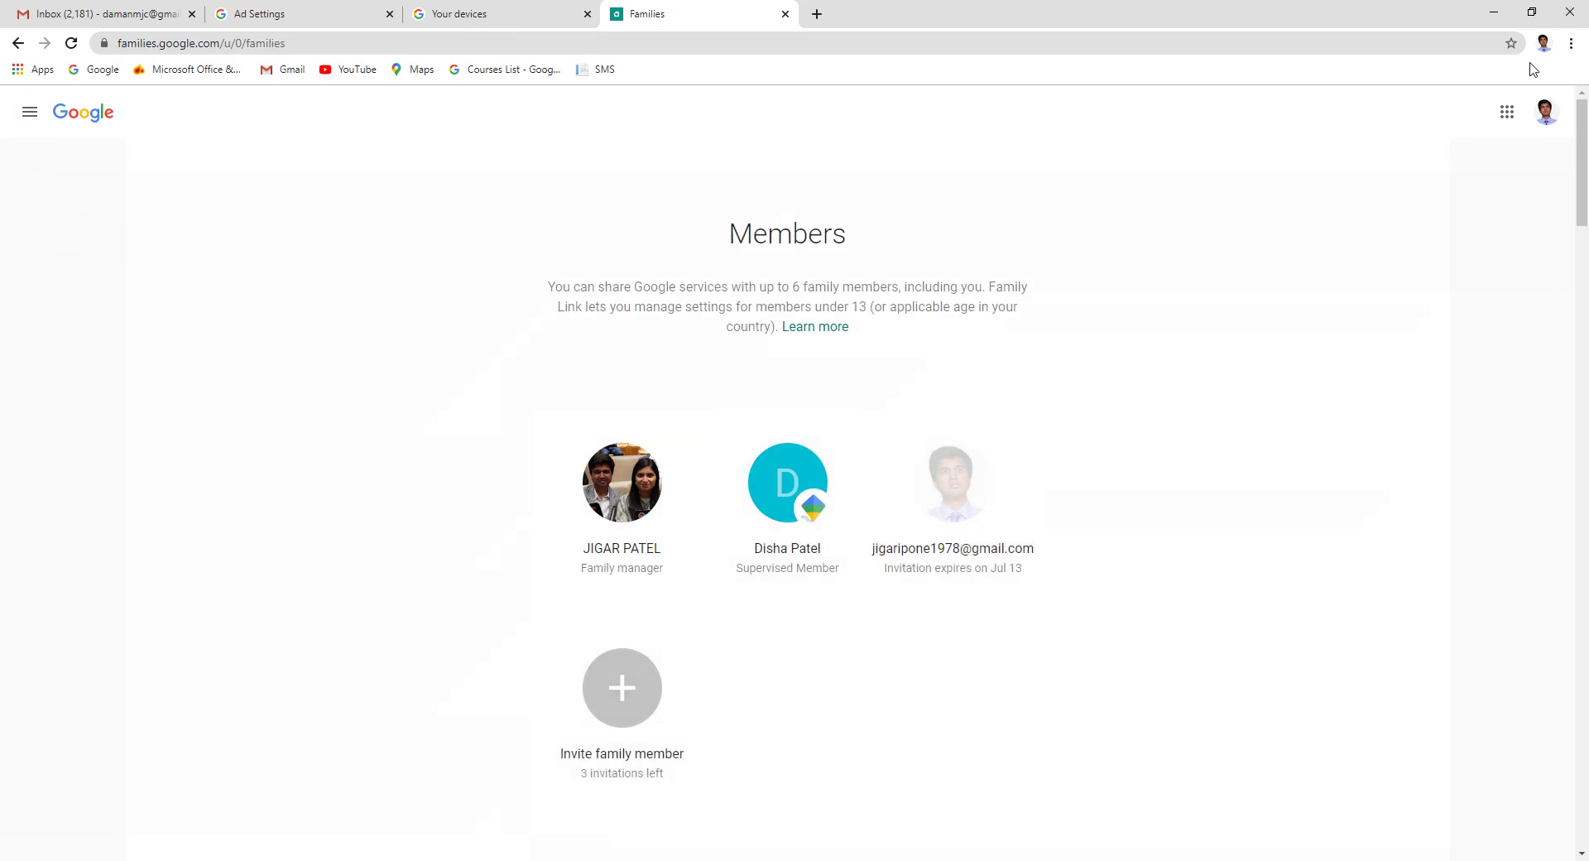
Open the Google Account page in a new tab and look through its People & sharing section
left_click(1506, 111)
left_click(1367, 192)
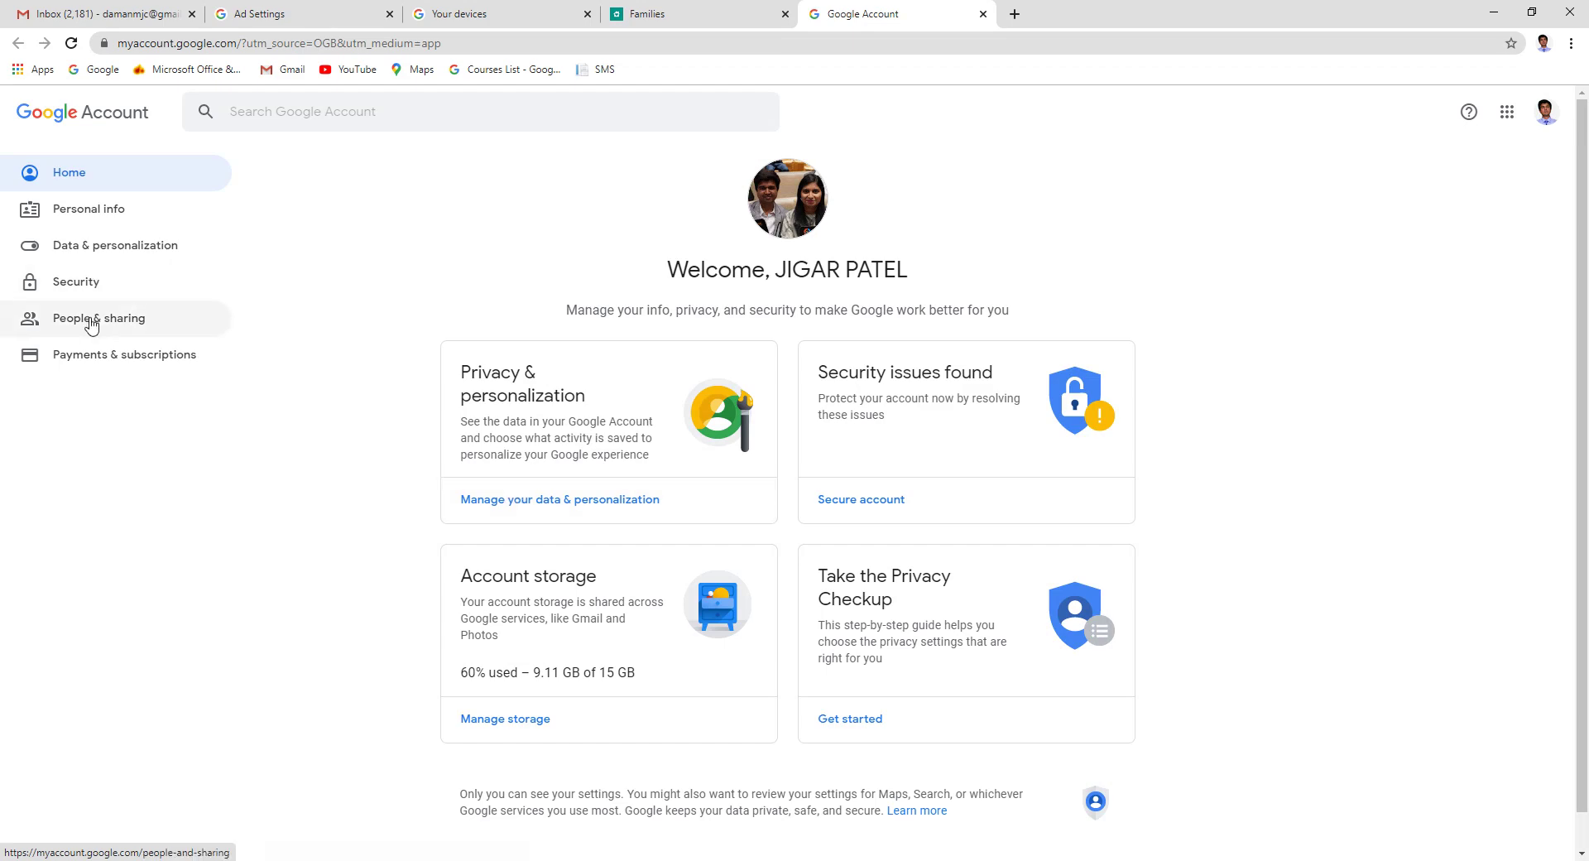
left_click(91, 325)
scroll(641, 596, "down", 4)
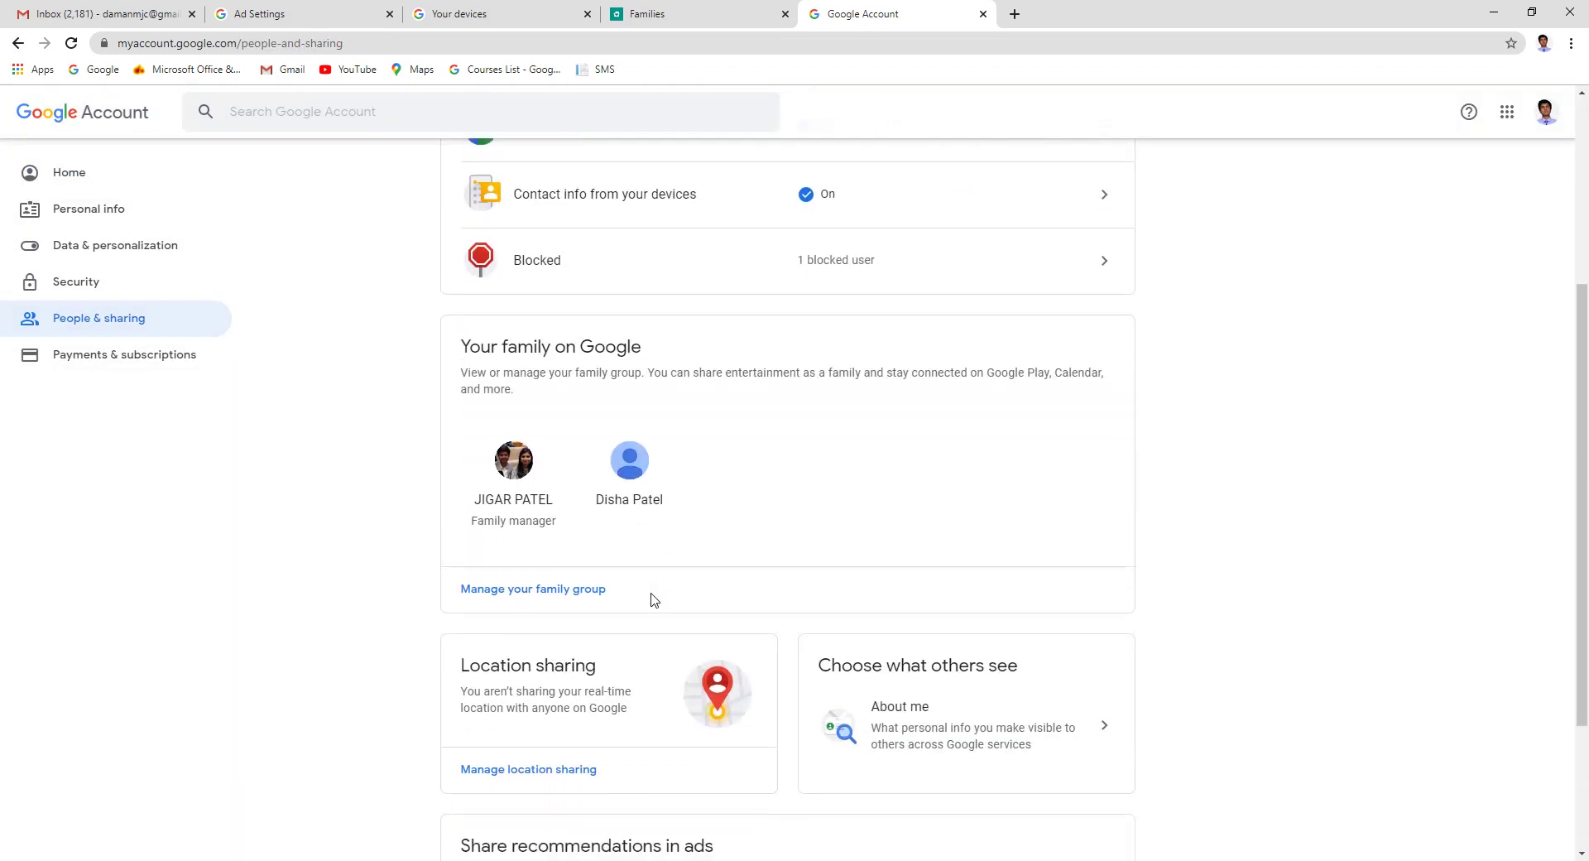
scroll(651, 599, "down", 3)
scroll(377, 523, "up", 4)
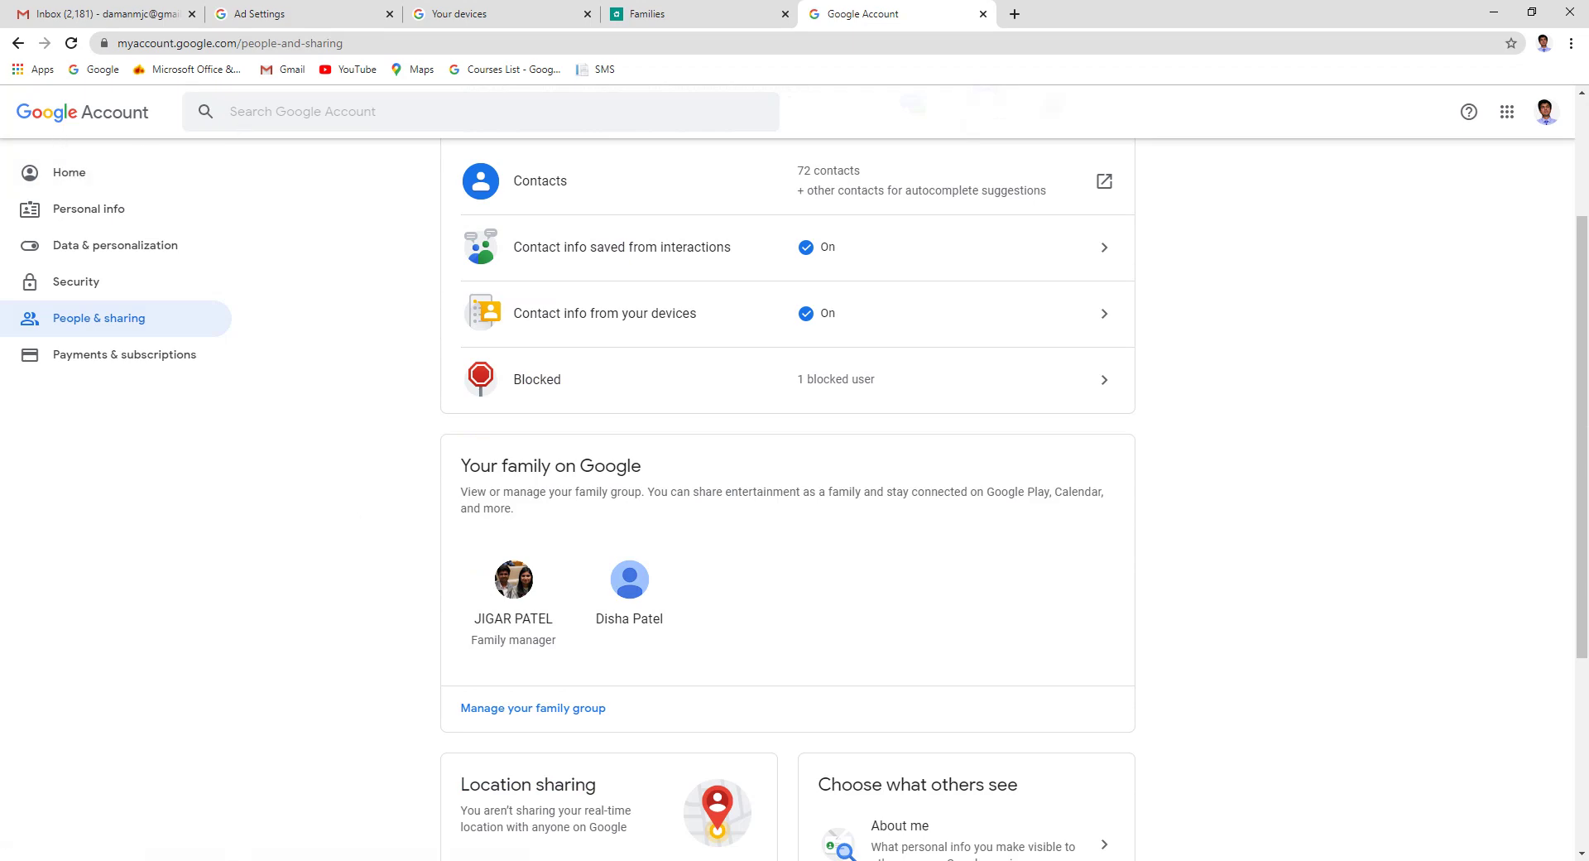
Show the Session 8 slide in PowerPoint, revisit the start of the People & sharing page in Chrome, and return to the slide
left_click(672, 815)
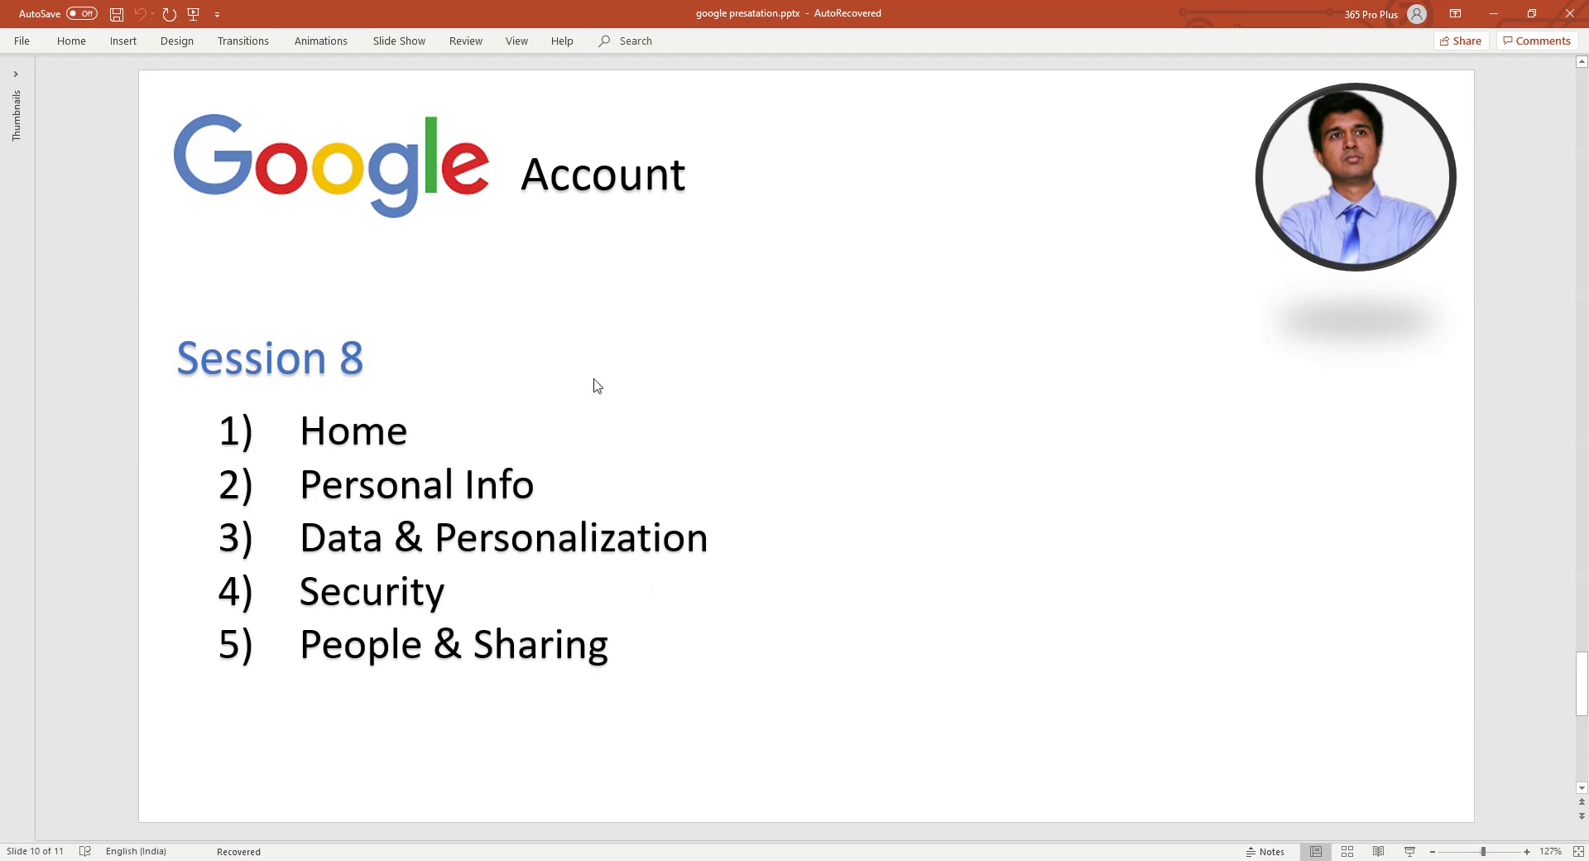
key("alt+Tab")
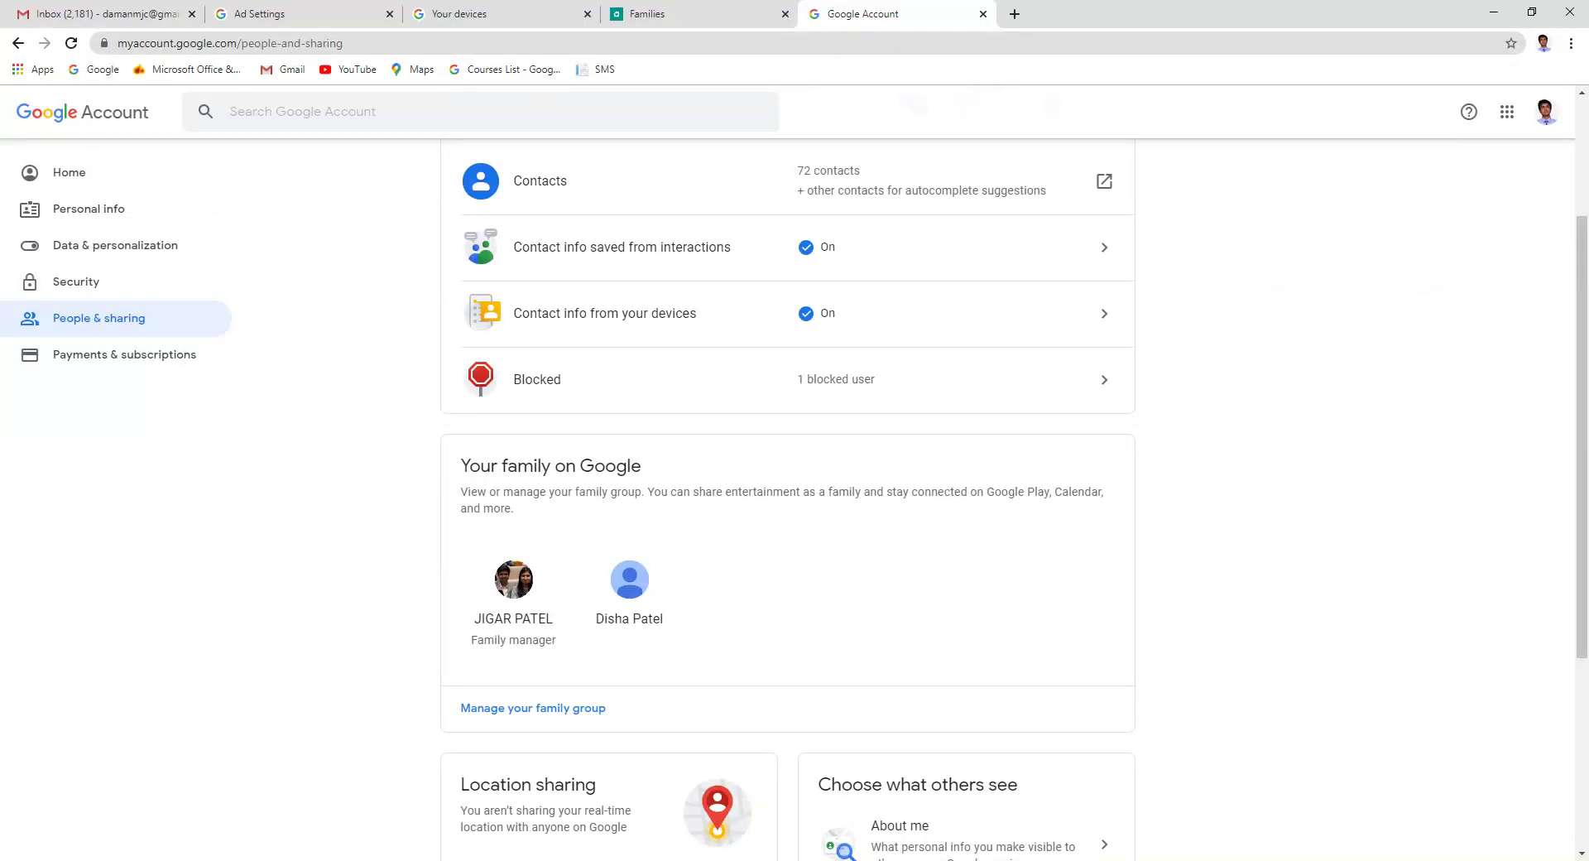
scroll(312, 308, "up", 3)
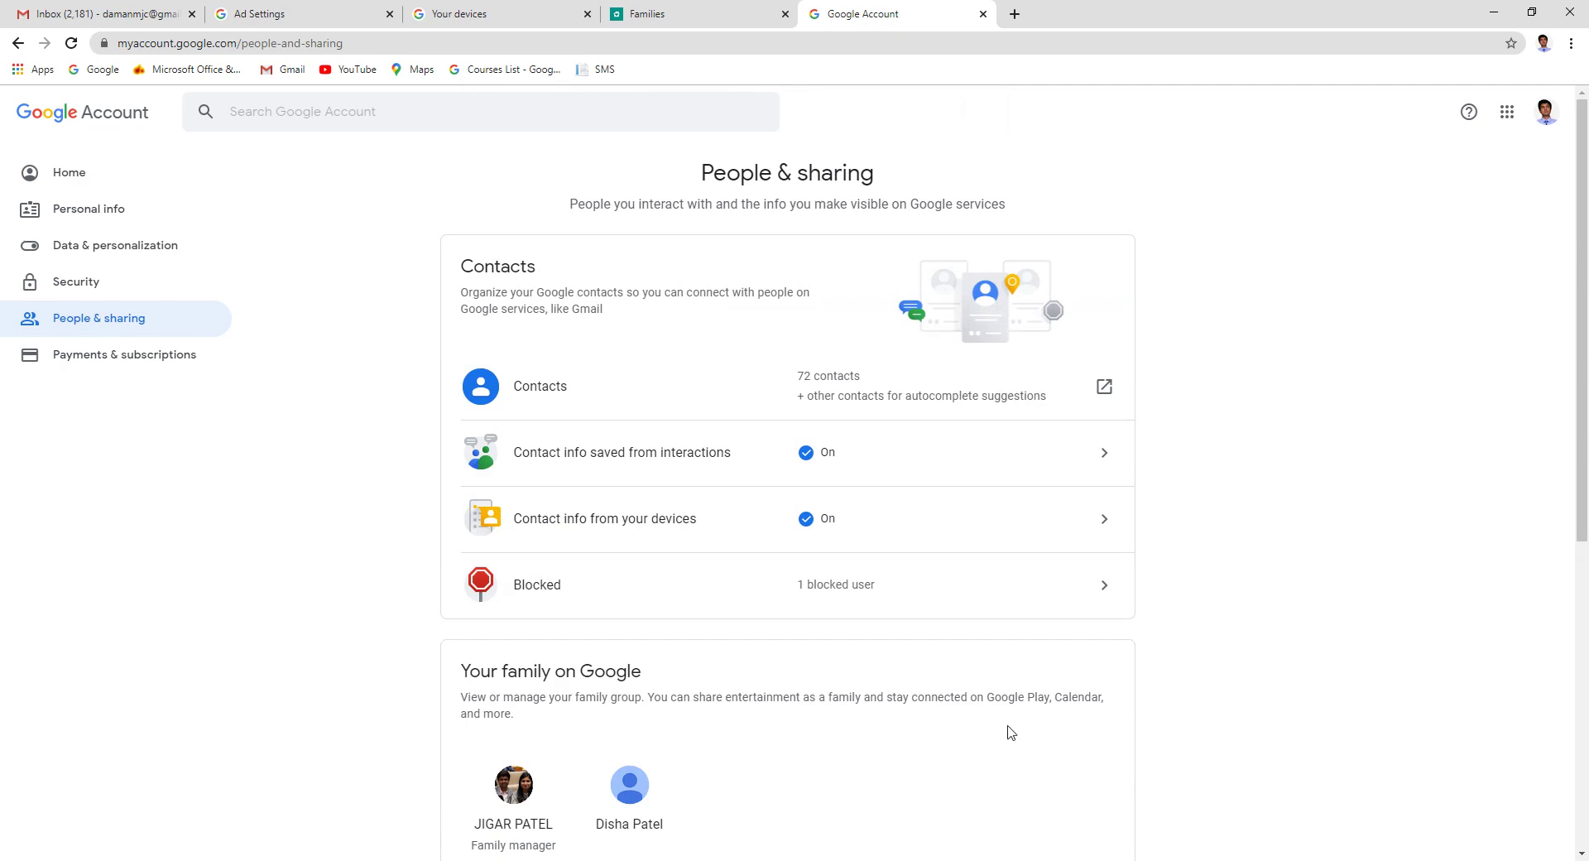
key("alt+Tab")
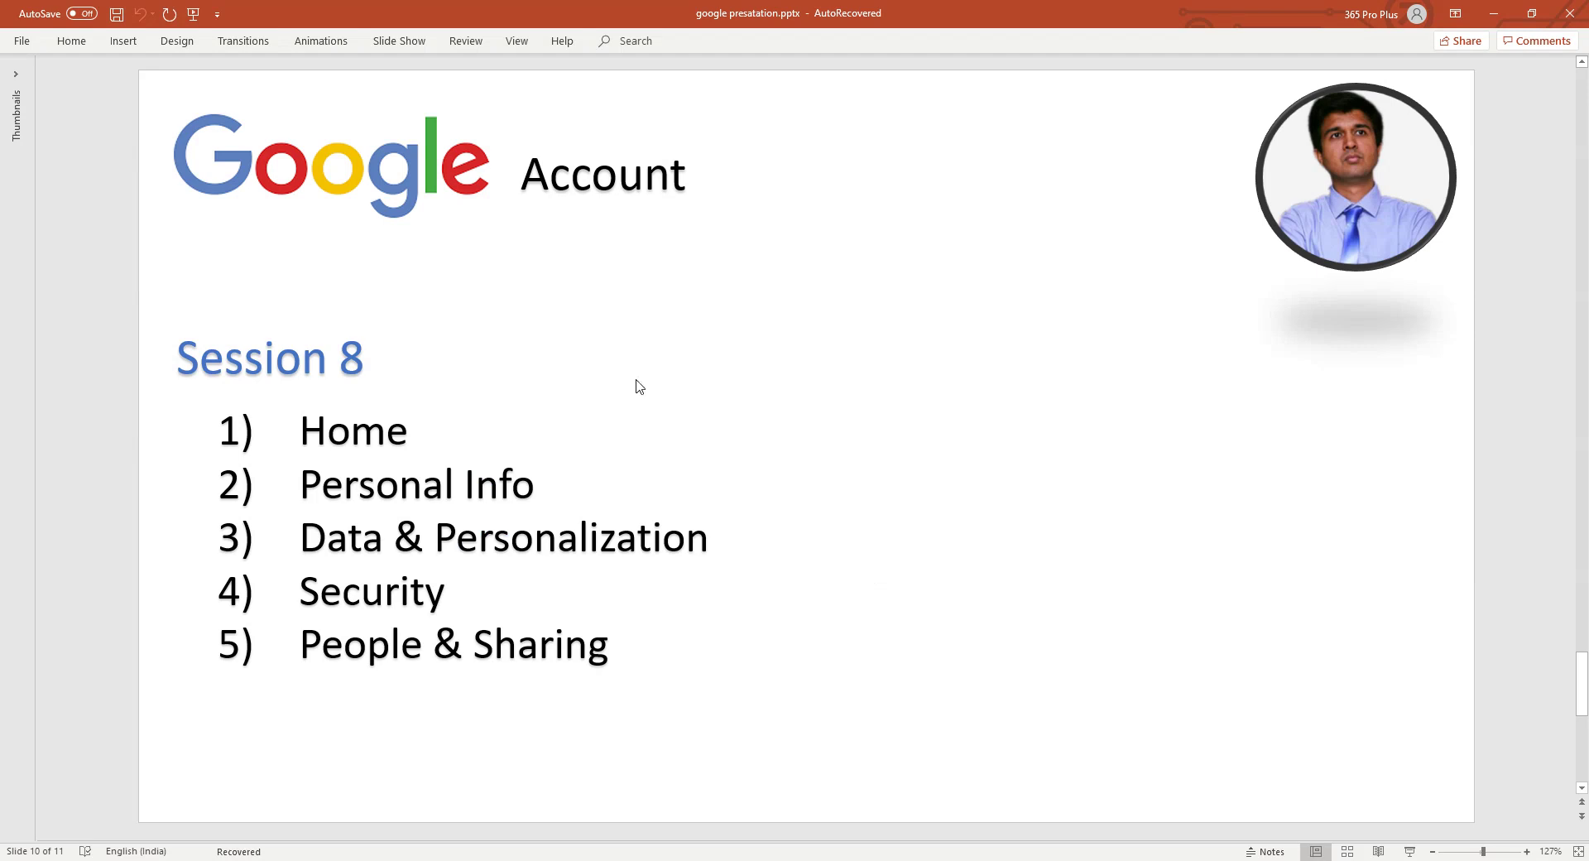